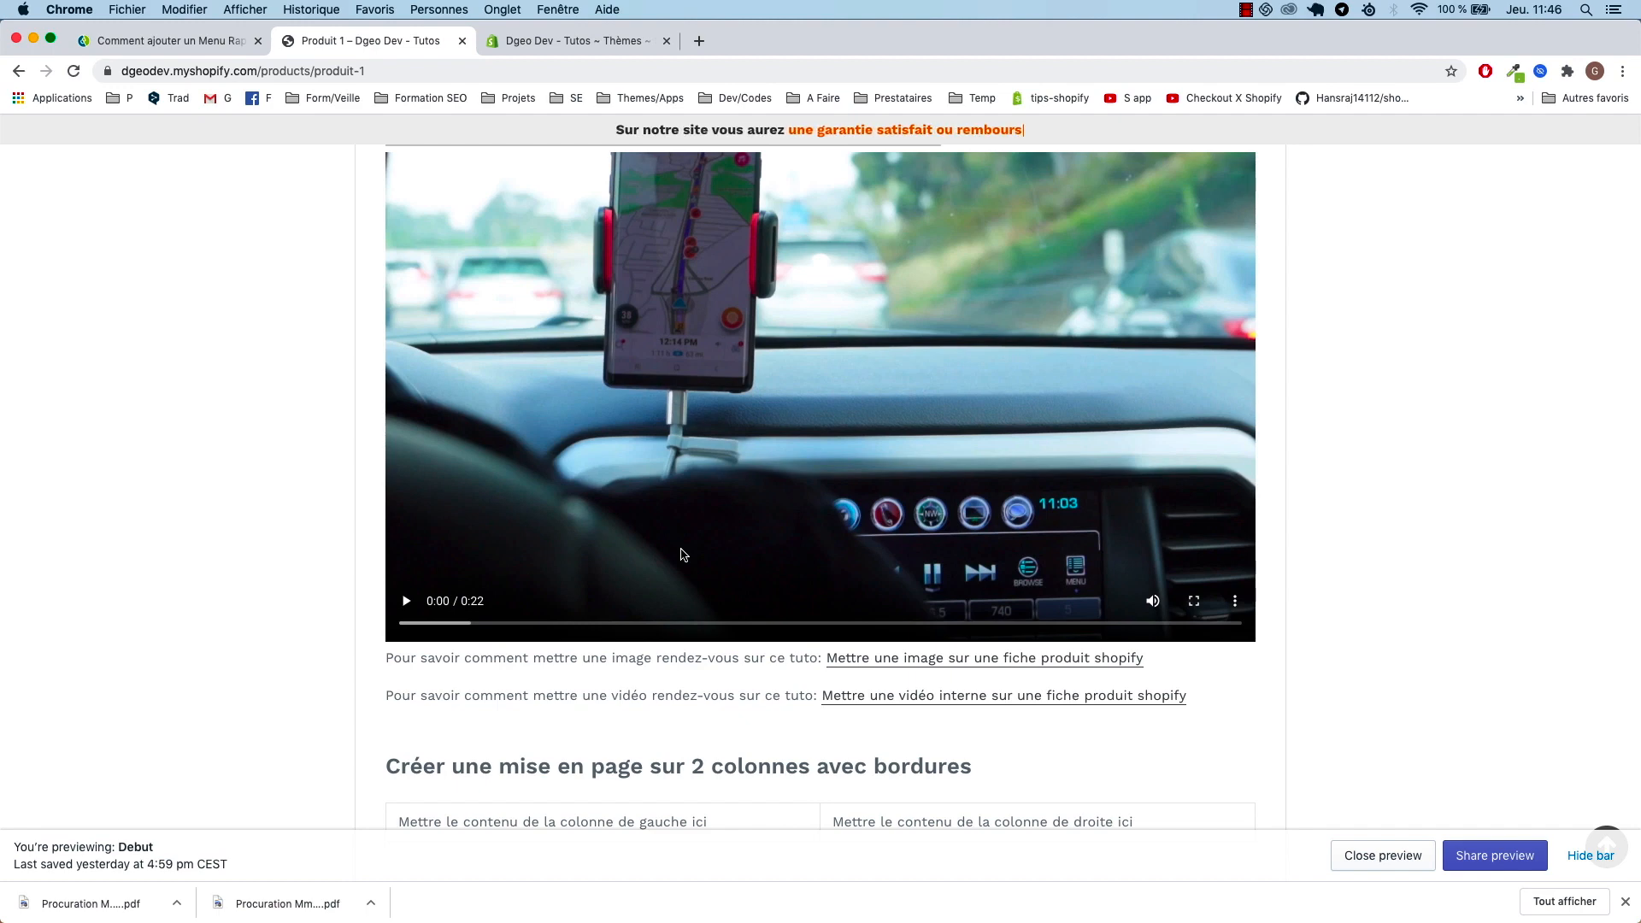
left_click(552, 42)
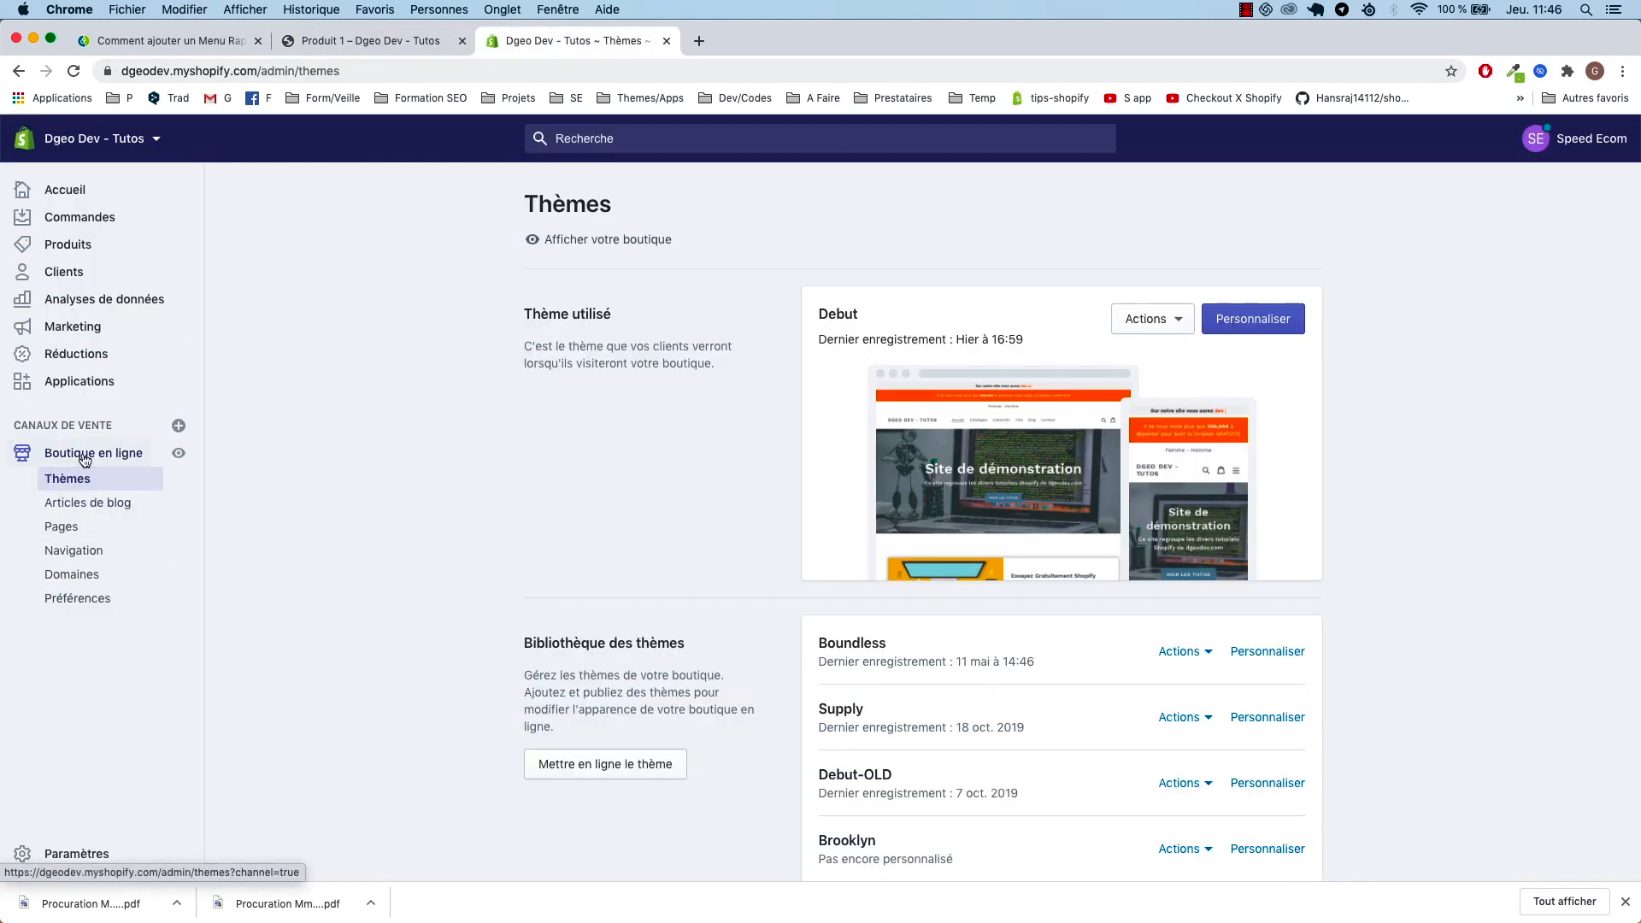
left_click(1151, 318)
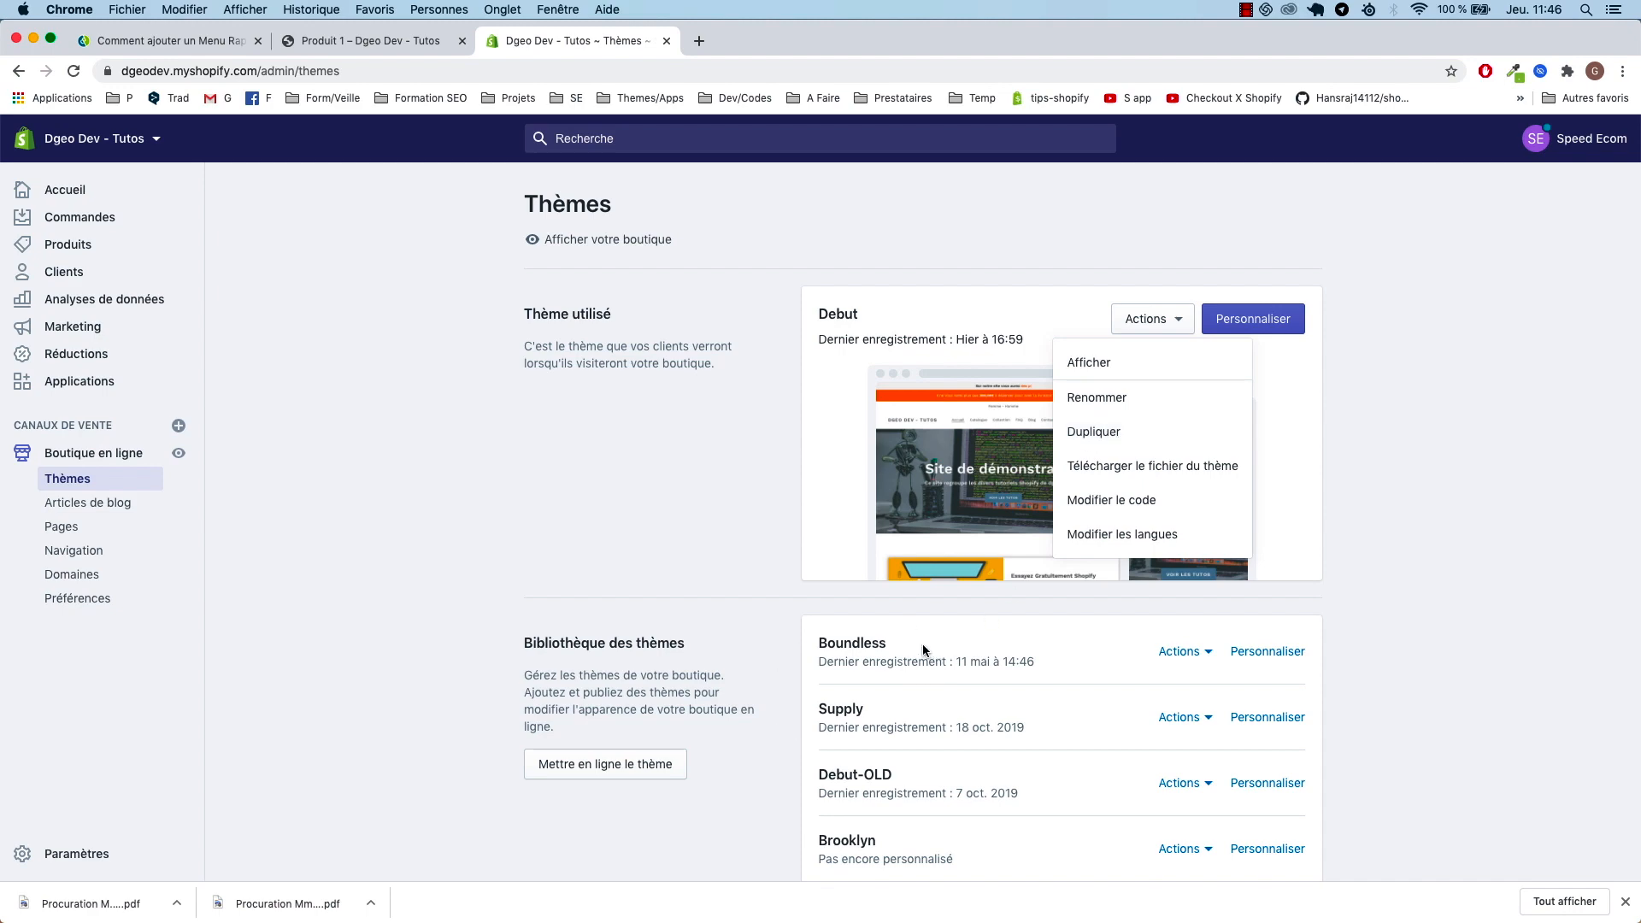
left_click(718, 498)
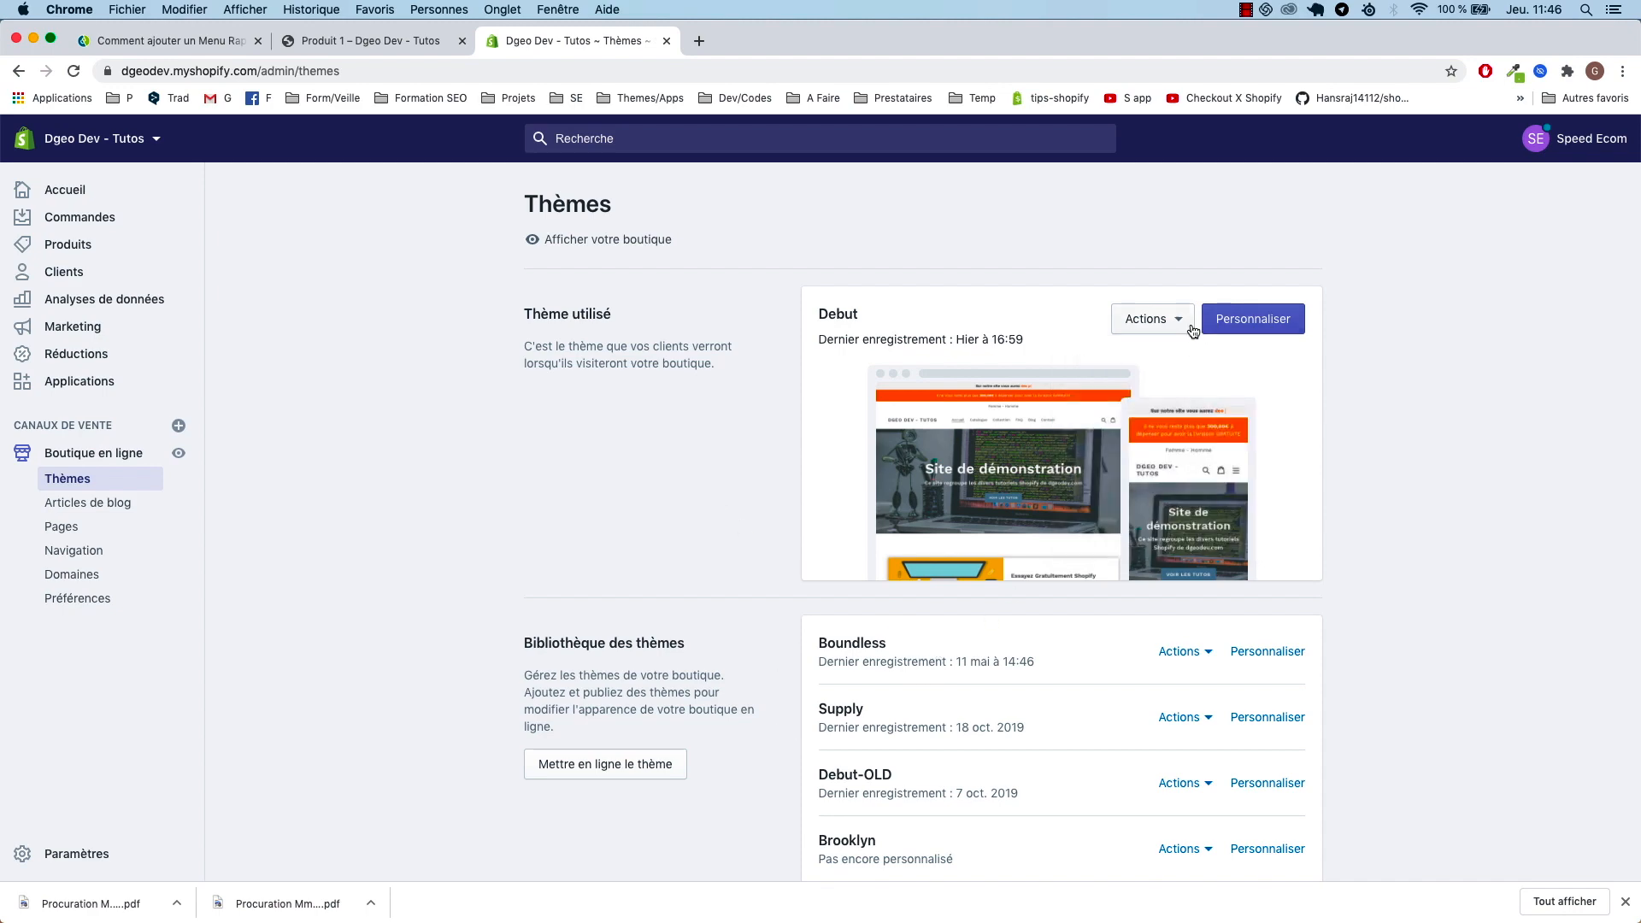
- Copy the quick-access menu code block from the Partie HTML section of the tutorial article
left_click(198, 41)
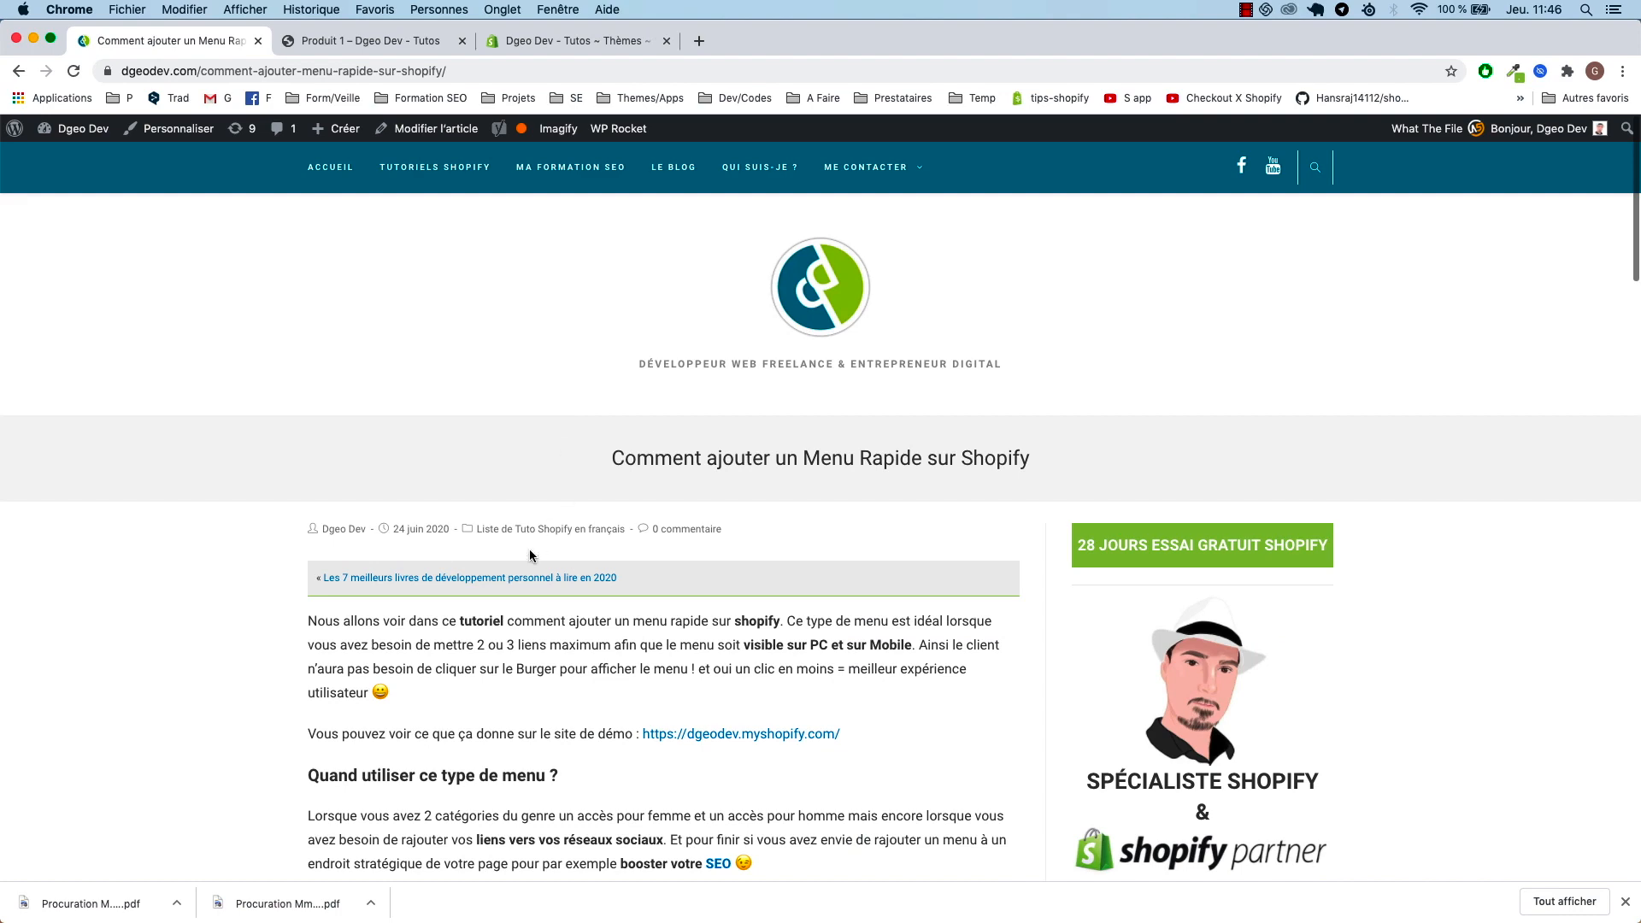
scroll(267, 596, "down", 8)
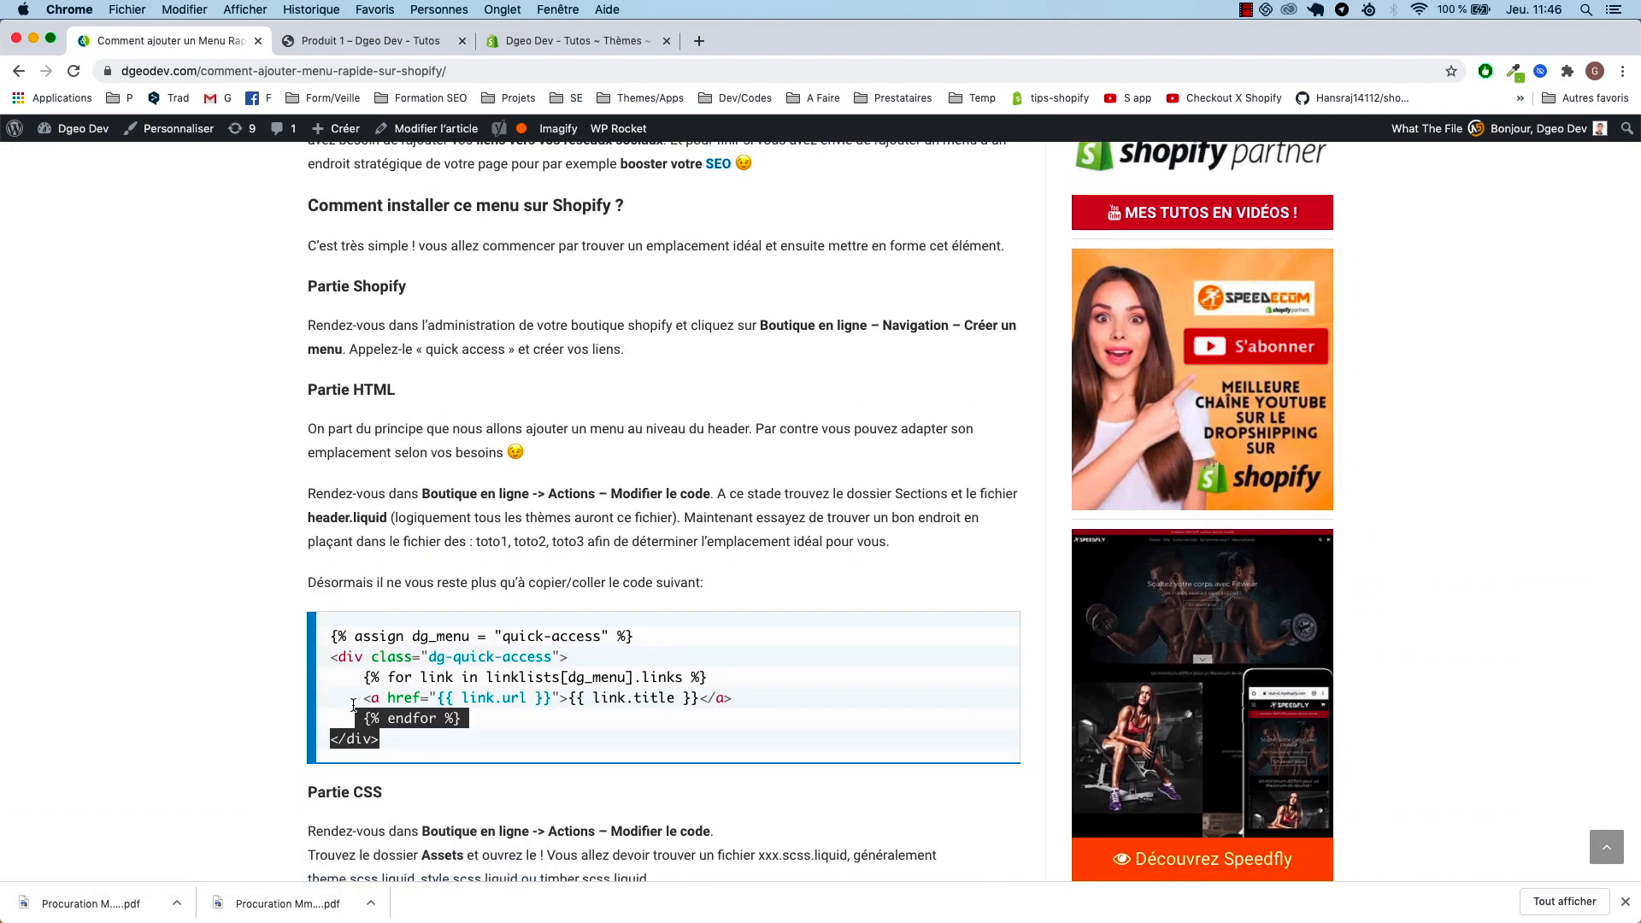
left_click_drag(353, 706, 329, 650)
key("super+c")
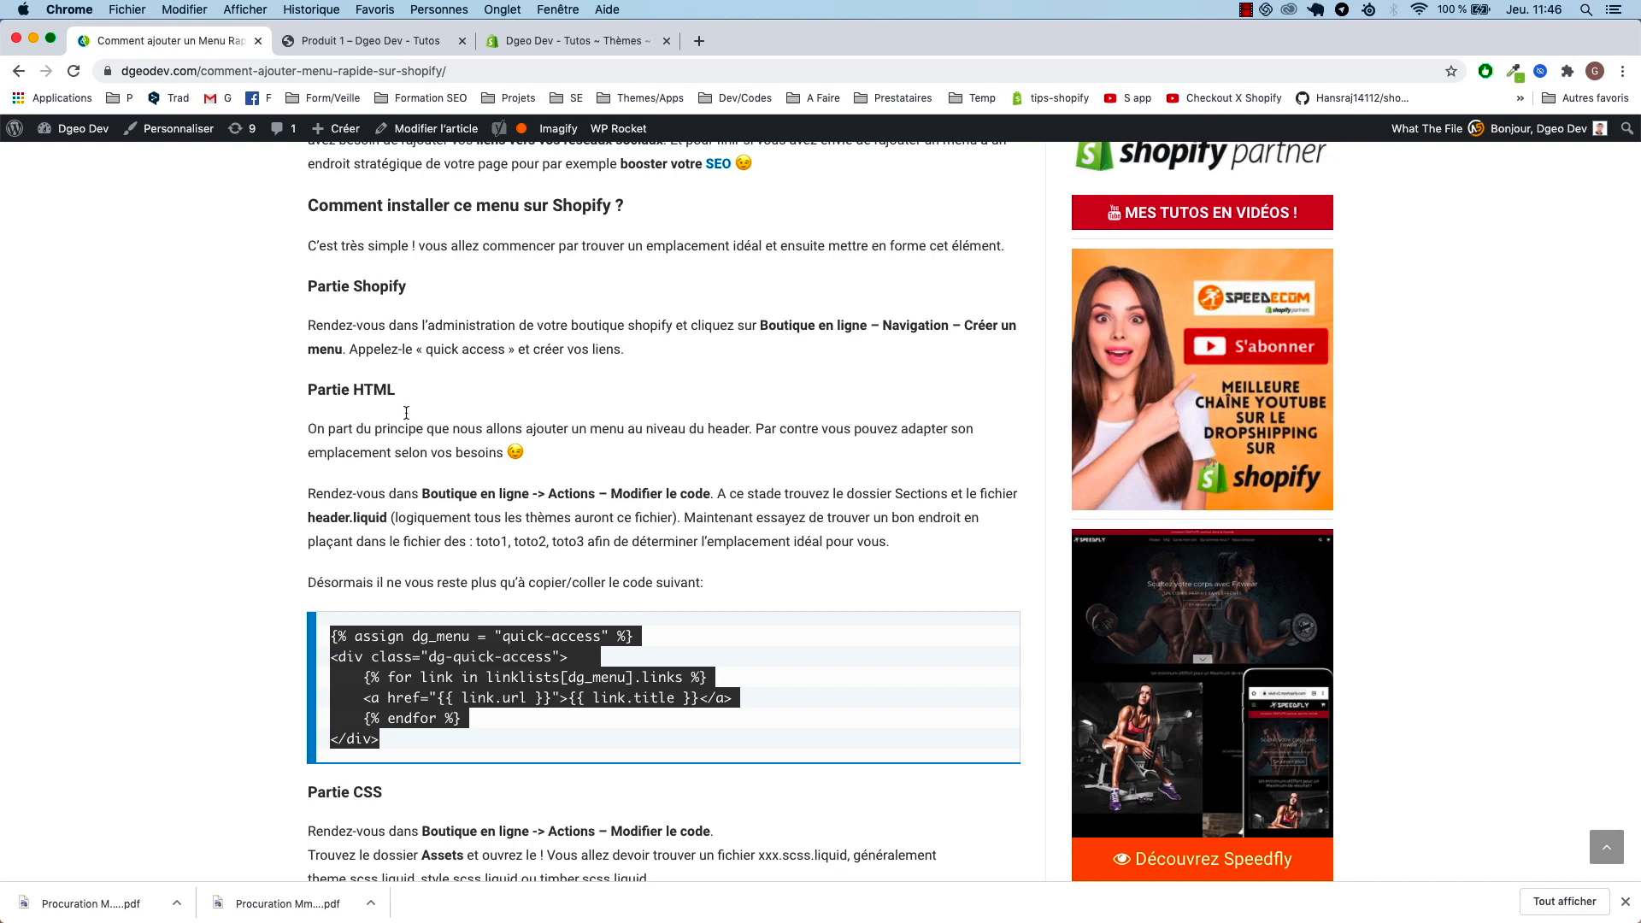
- Open the Debut theme's code for editing and bring up header.liquid from the Sections folder
left_click(511, 42)
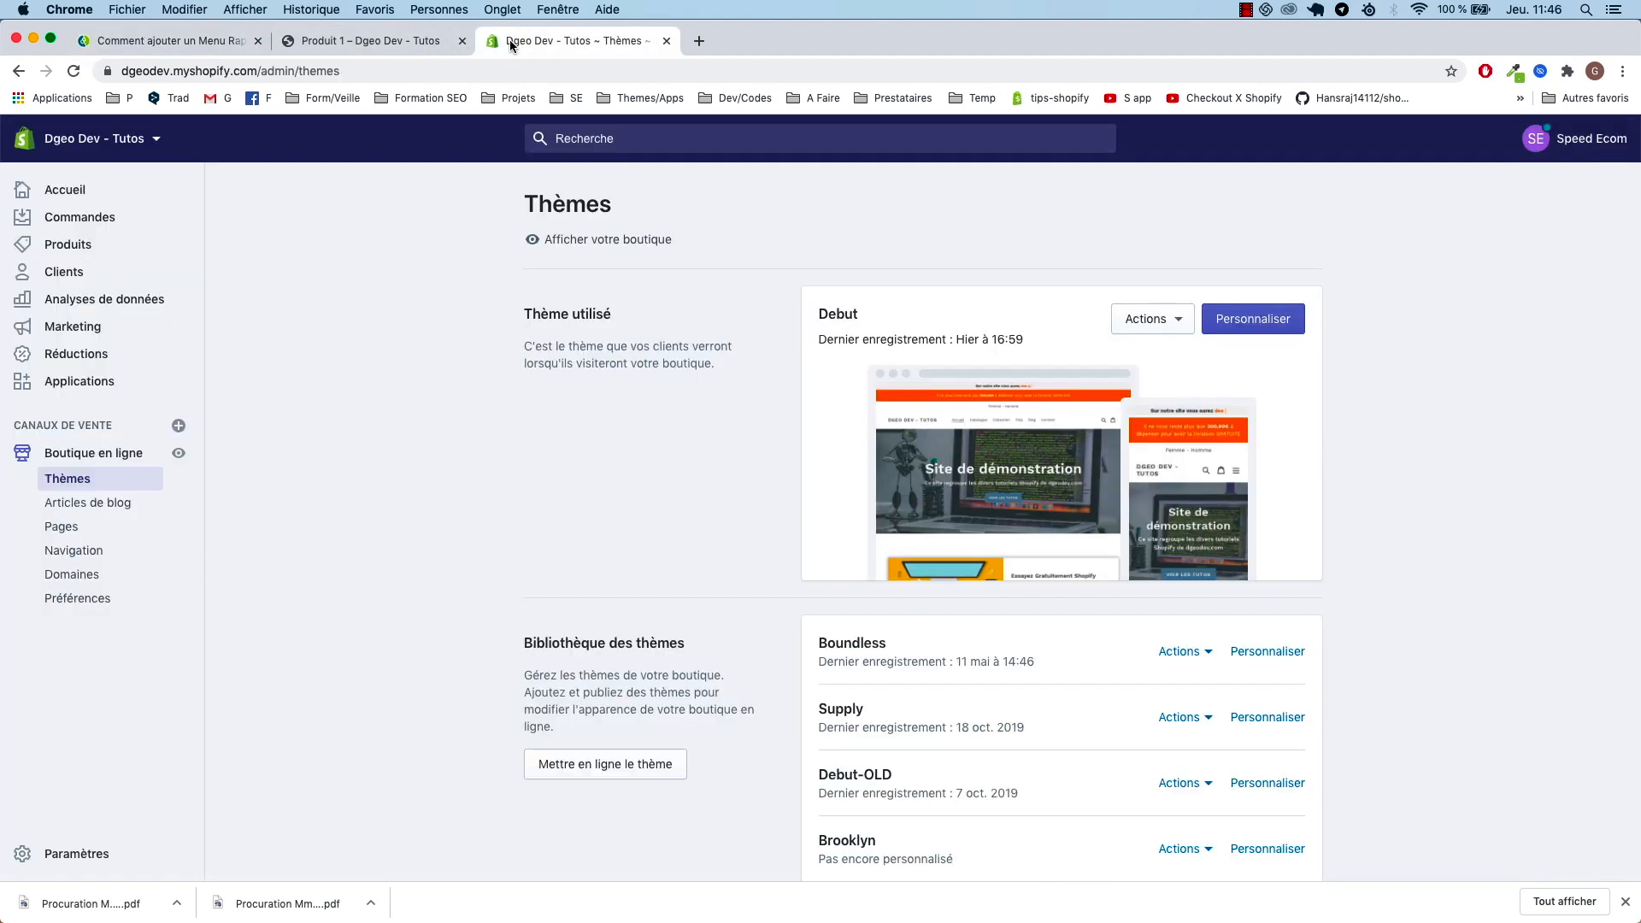
left_click(1184, 328)
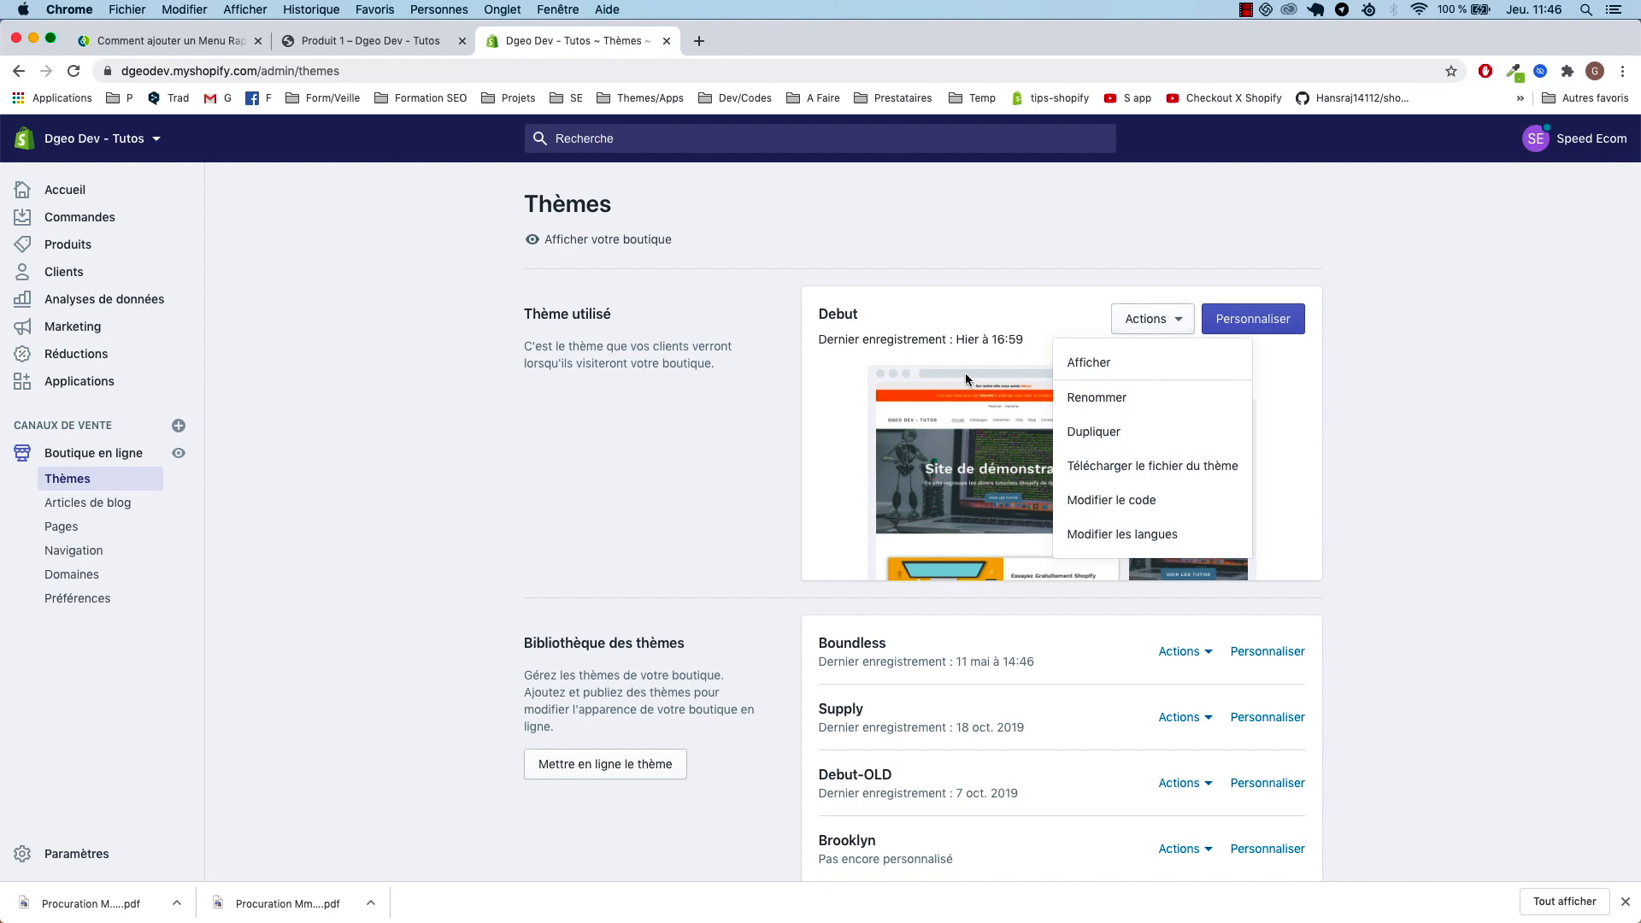
left_click(1115, 501)
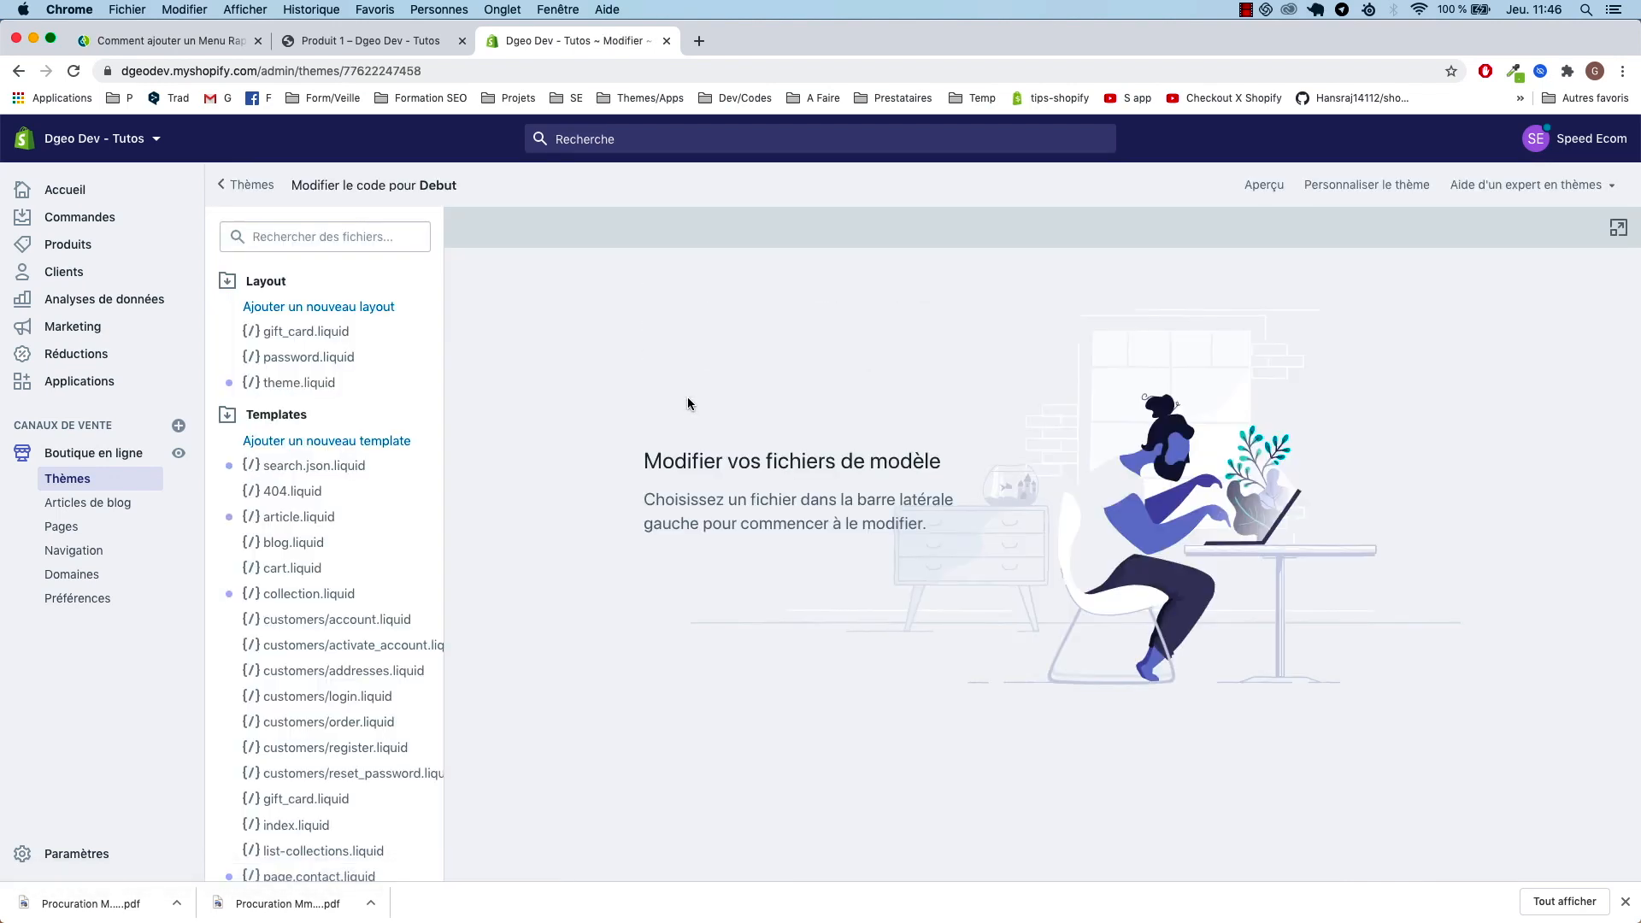
left_click(259, 283)
left_click(288, 314)
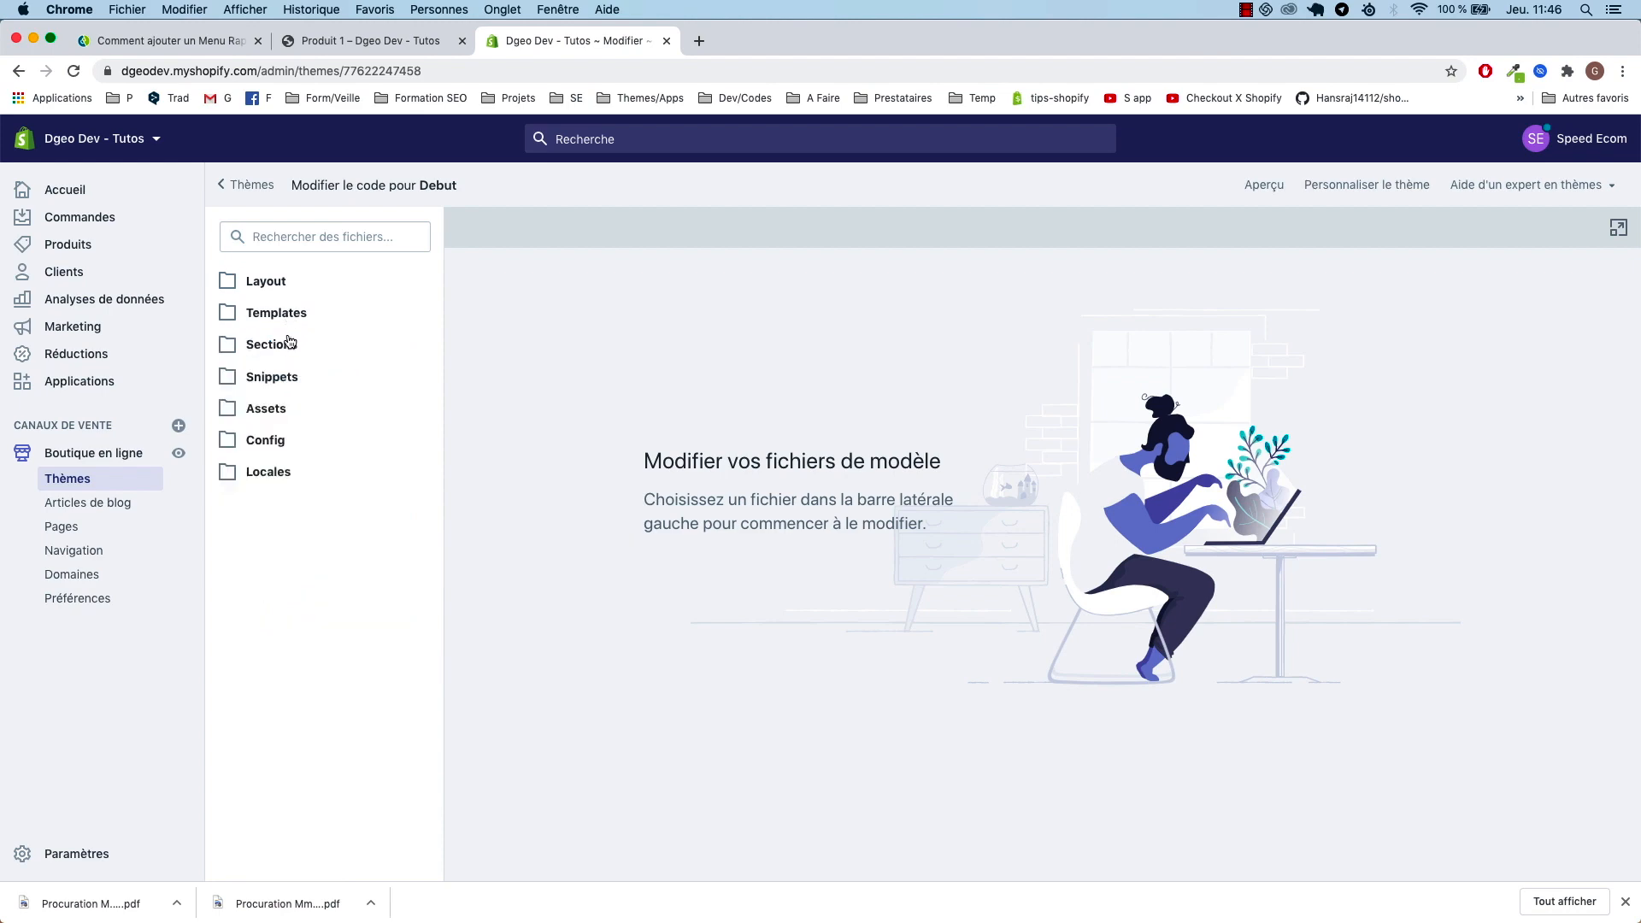
left_click(272, 346)
scroll(317, 537, "down", 1)
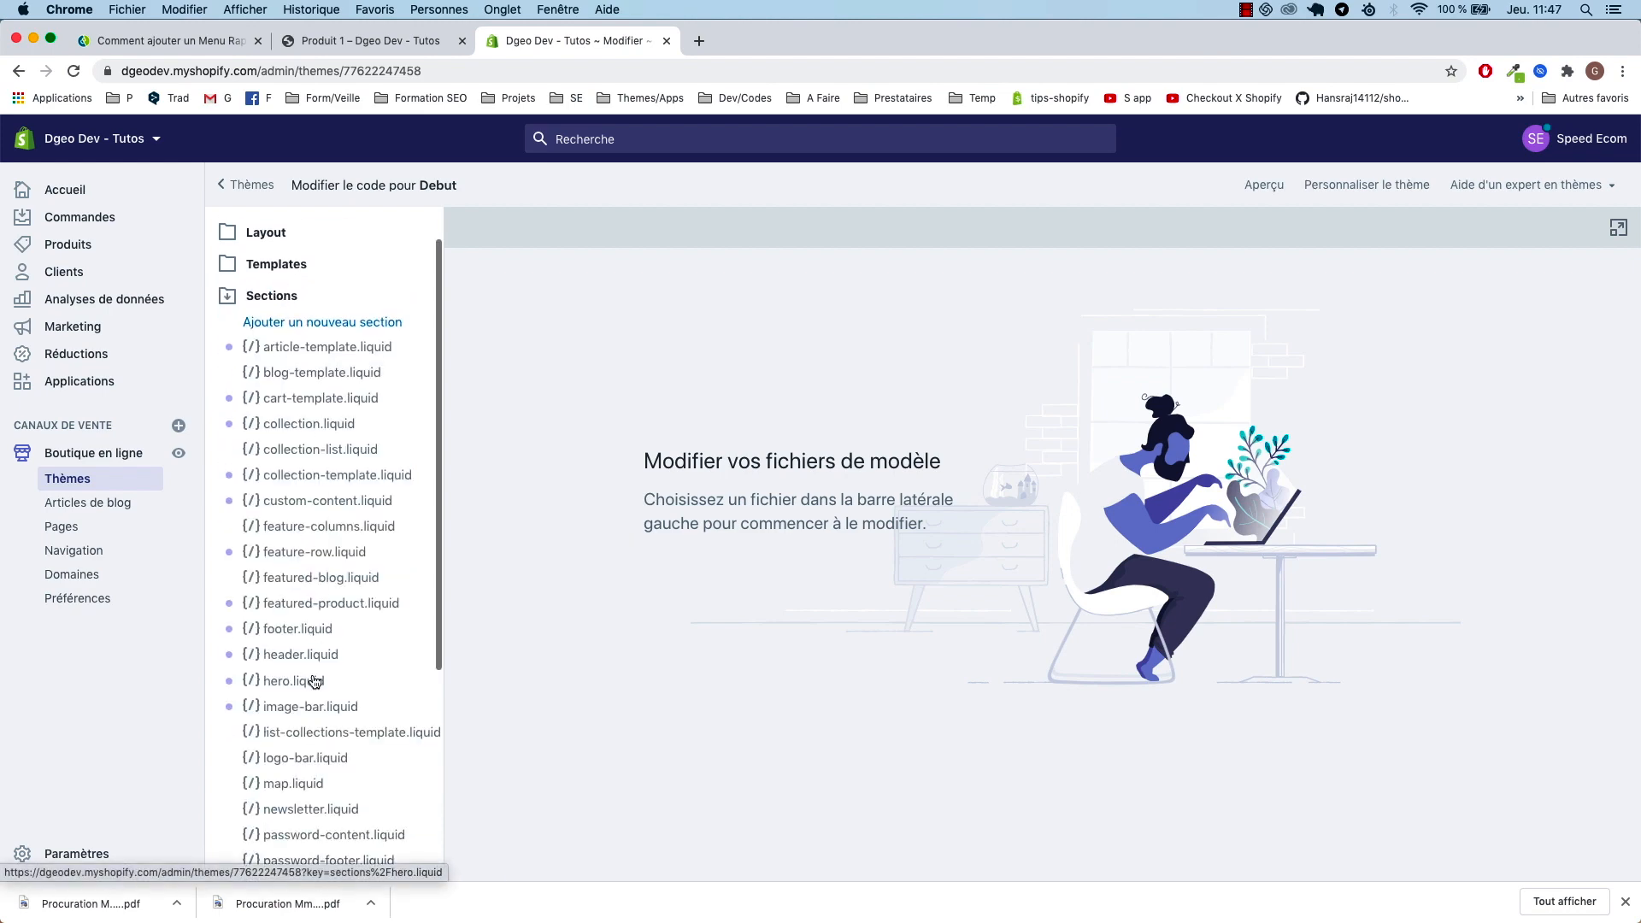
left_click(303, 660)
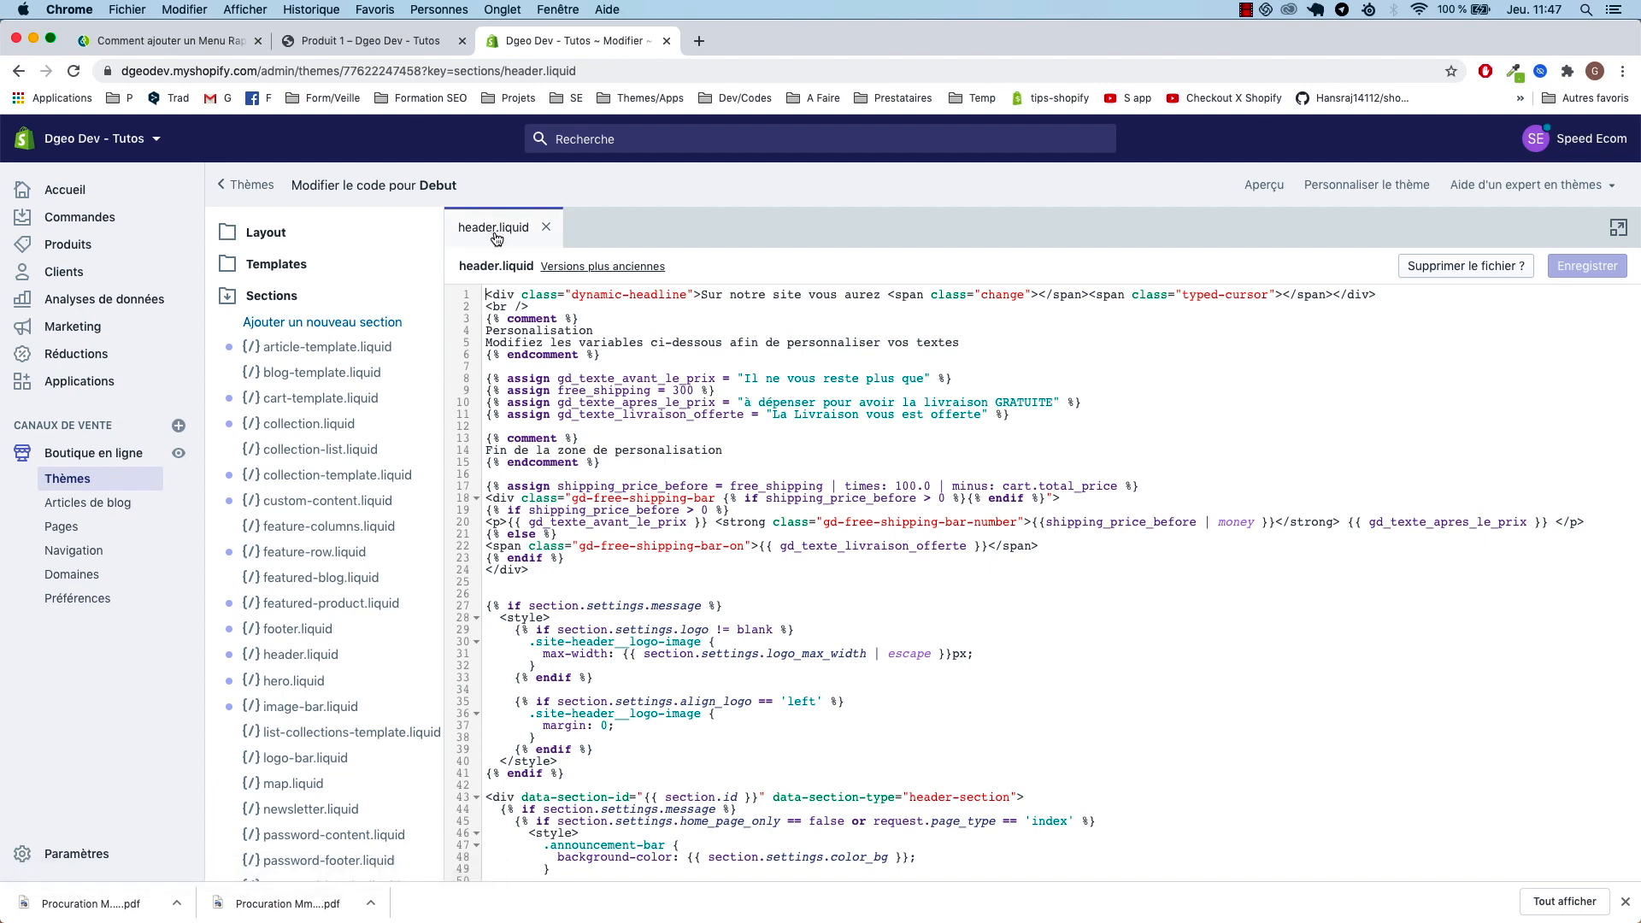
- Insert the test text toto1 in header.liquid on the empty line above the first section.settings.message condition
scroll(560, 533, "down", 3)
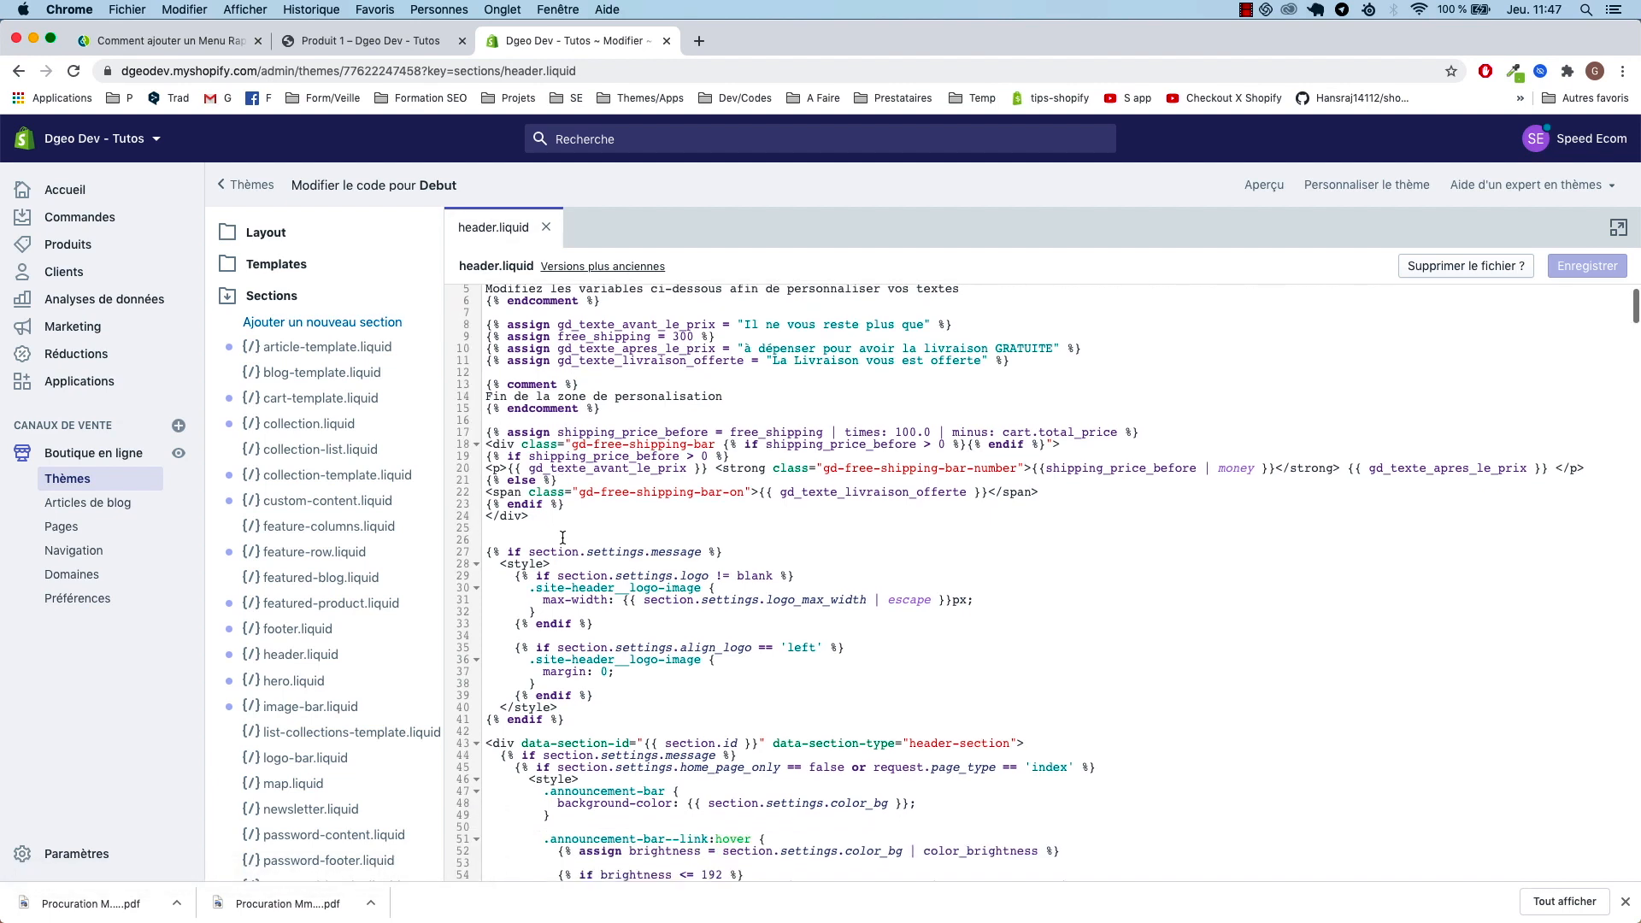
left_click(532, 530)
type("tot")
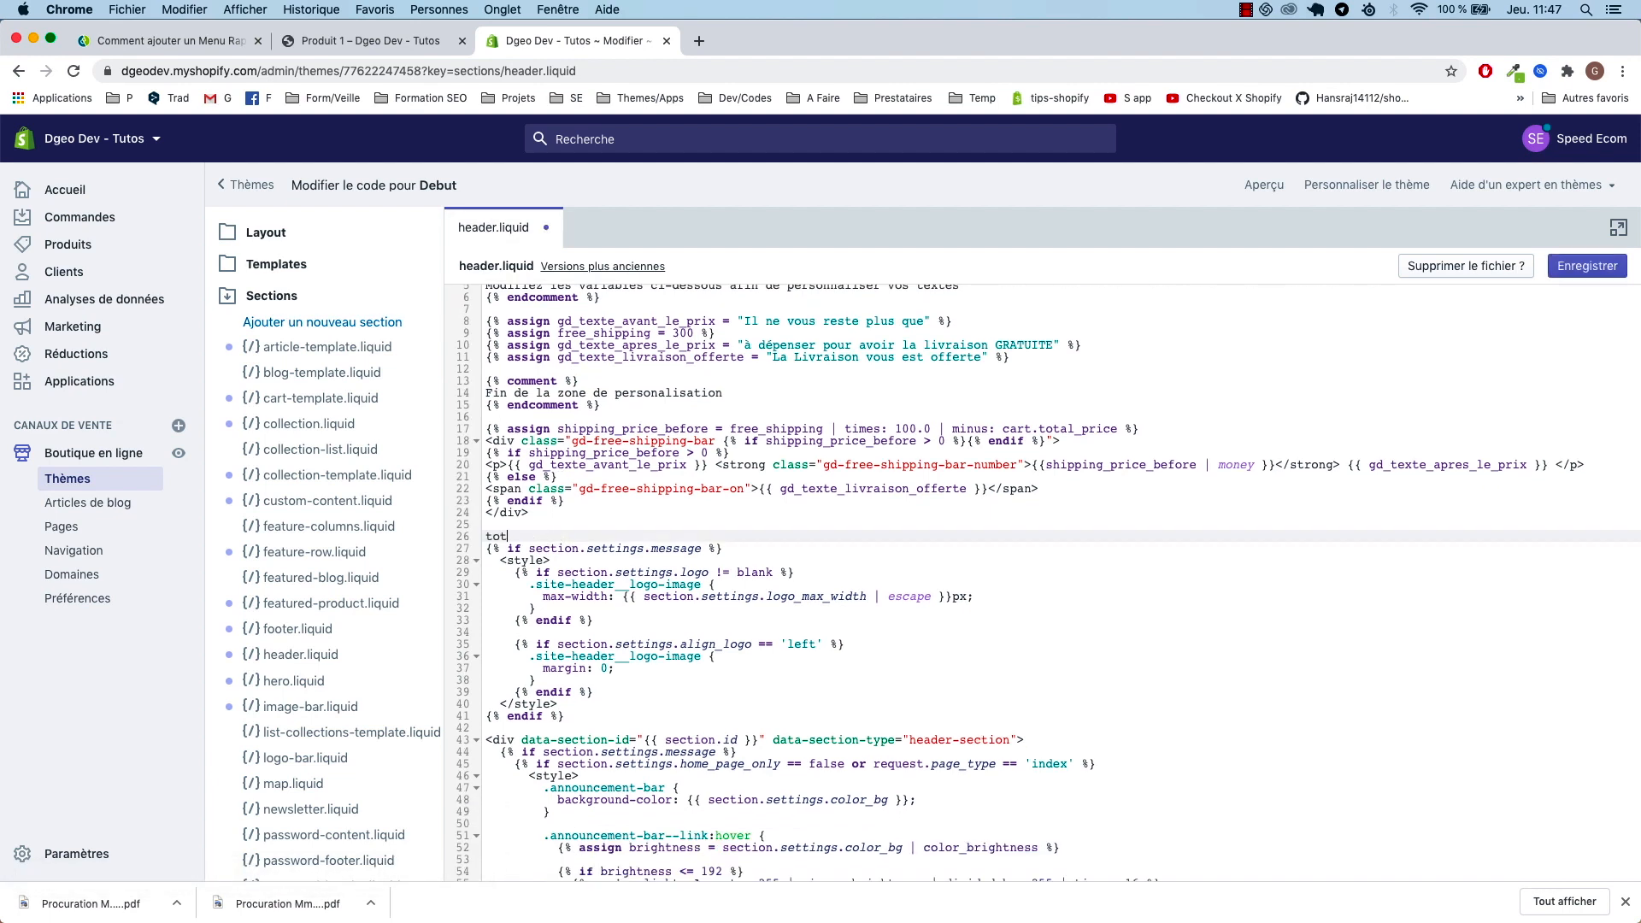
- Insert the test text toto2 on its own line between the announcement bar's closing endif and the site-header element
scroll(555, 603, "down", 2)
left_click(571, 675)
key("Return")
key("Return")
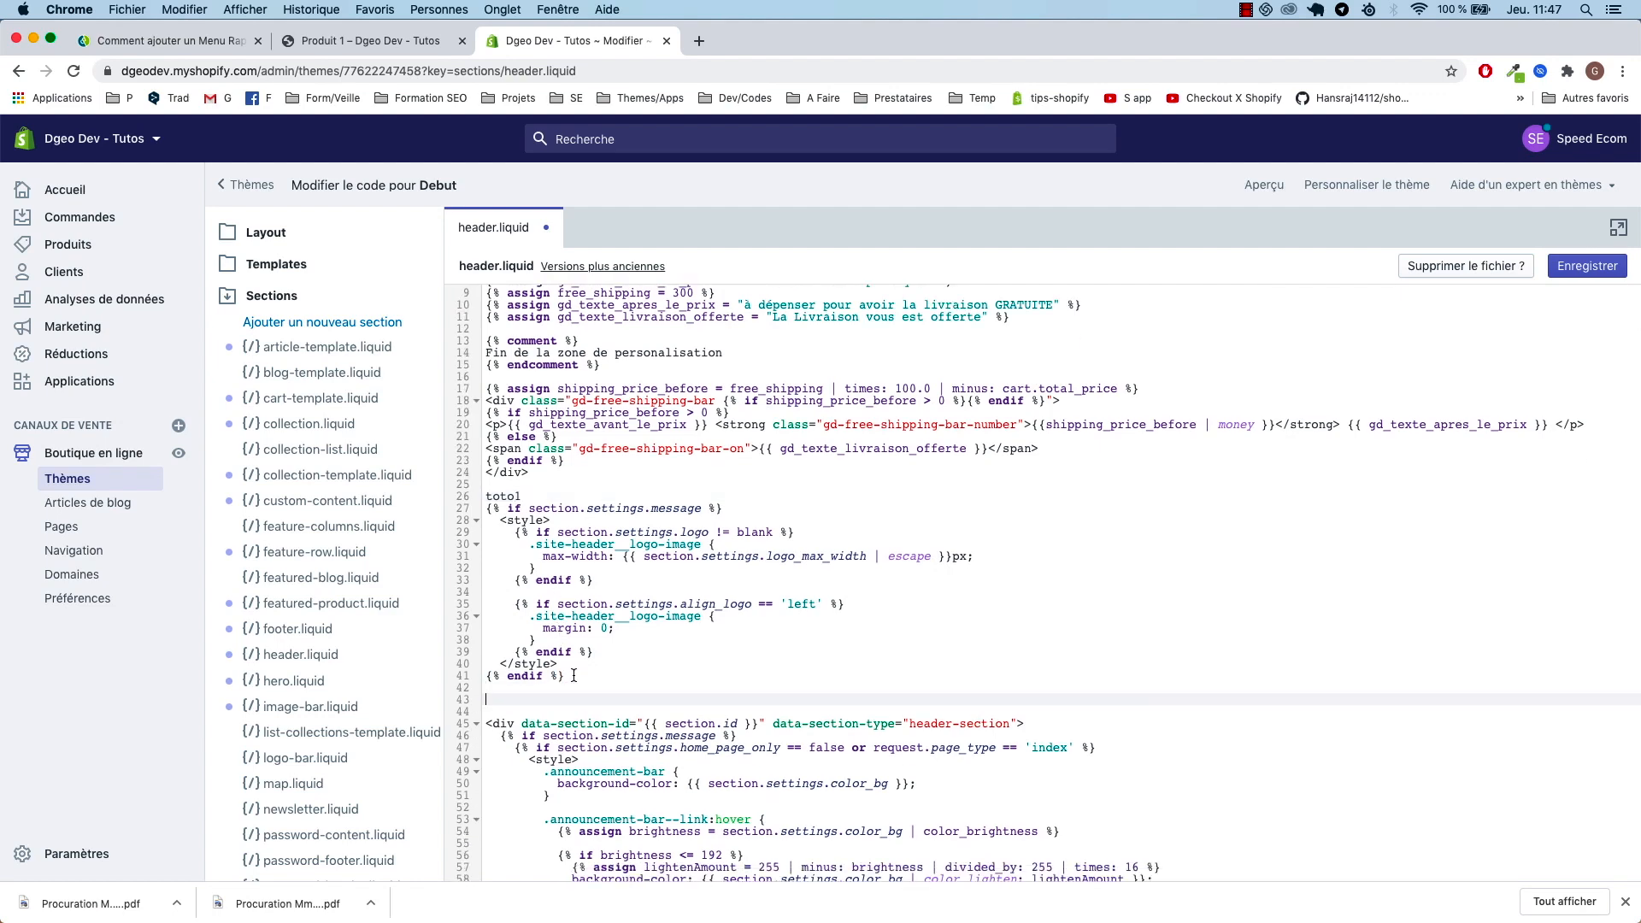
scroll(573, 677, "down", 5)
scroll(573, 684, "down", 2)
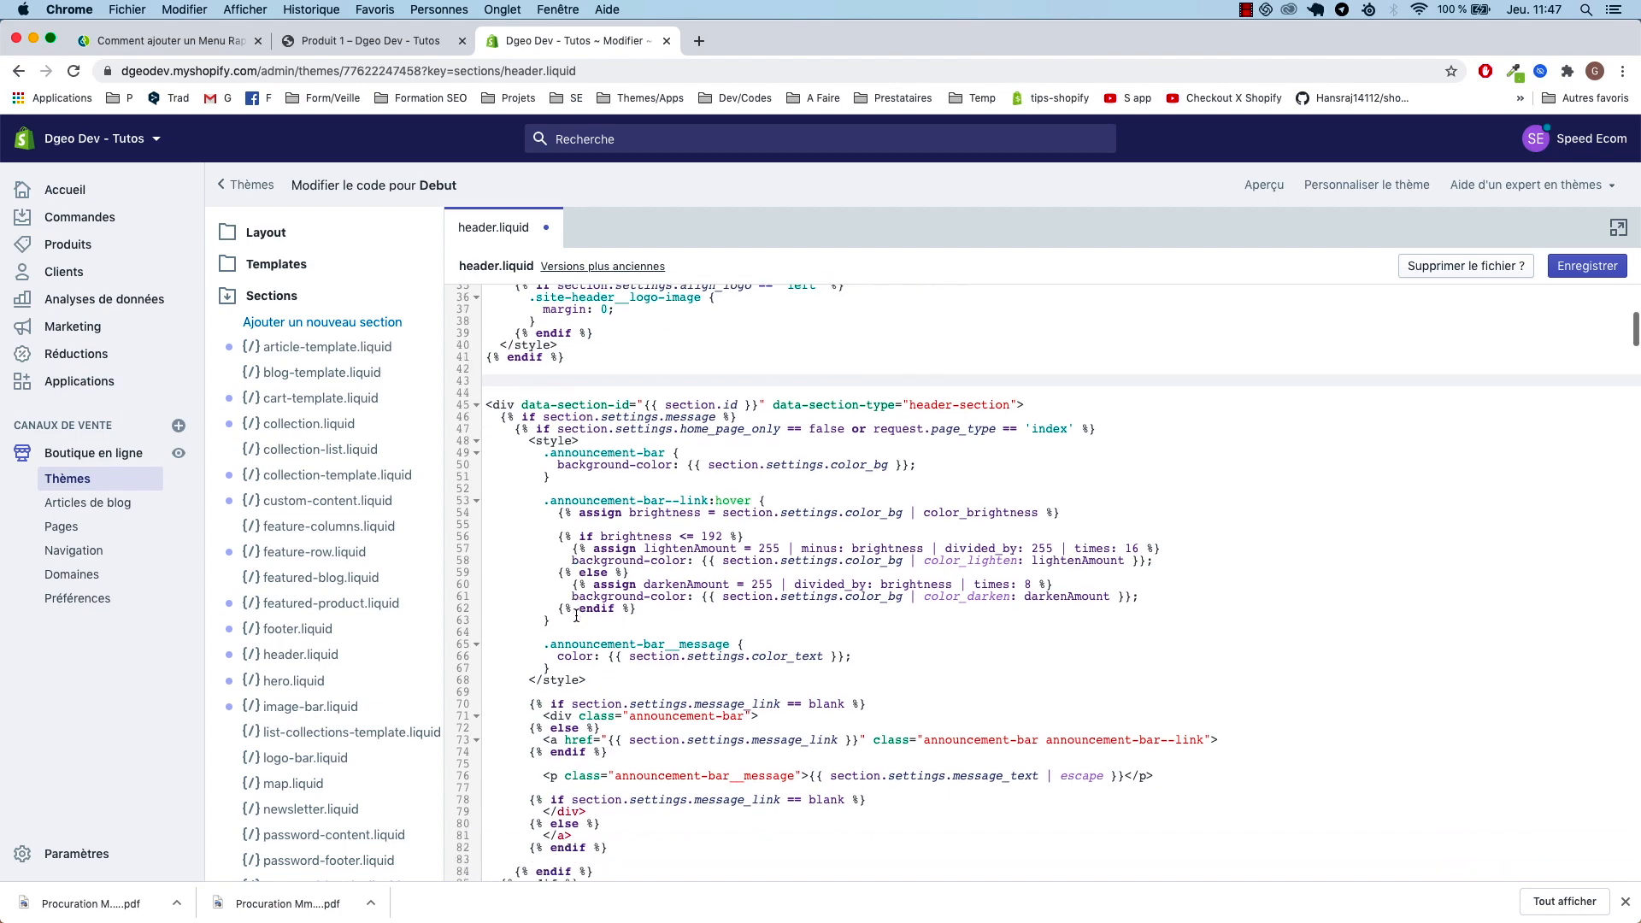
left_click(583, 812)
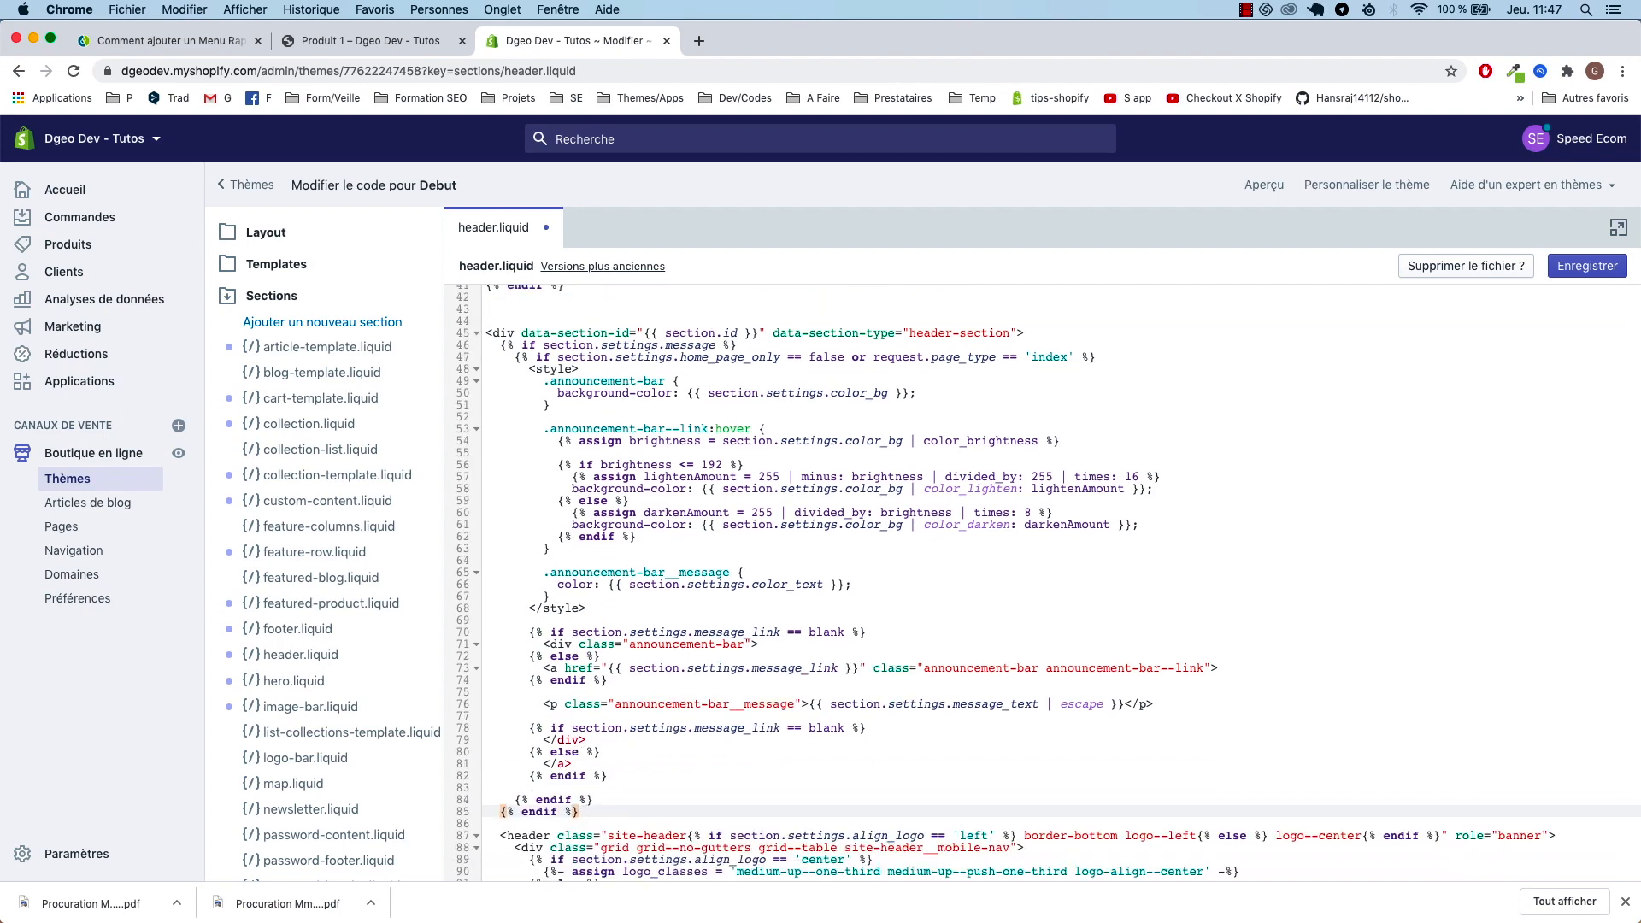
key("Return")
key("Return")
type("toto2")
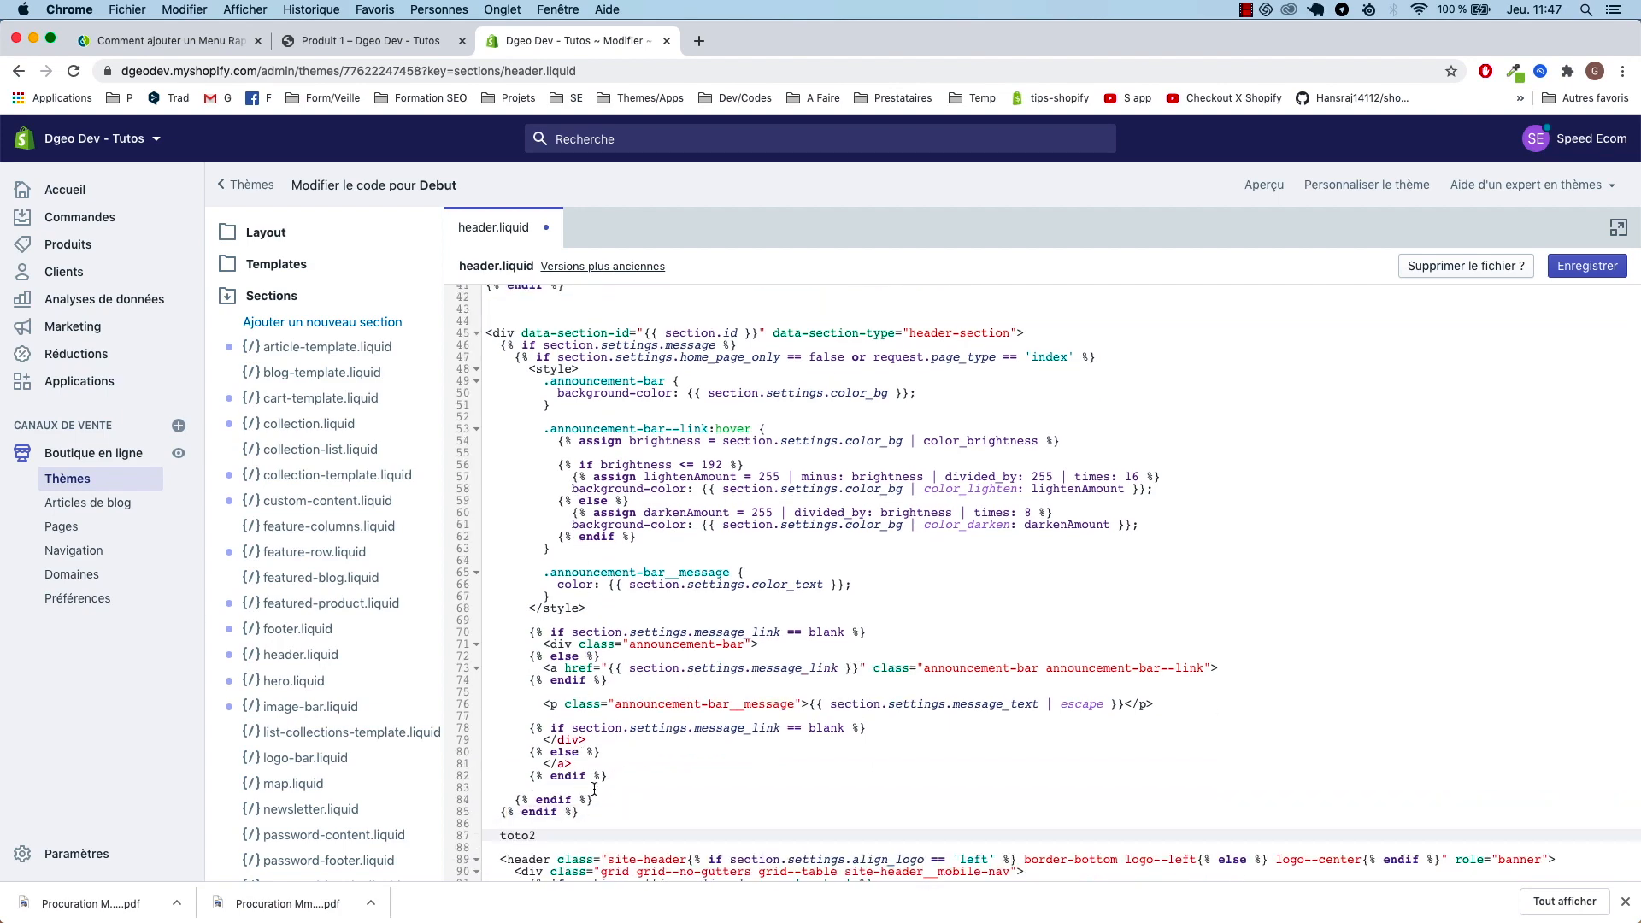
- Insert the test text toto3 below the logo block, save header.liquid and check the test positions on the reloaded product page
scroll(595, 789, "down", 10)
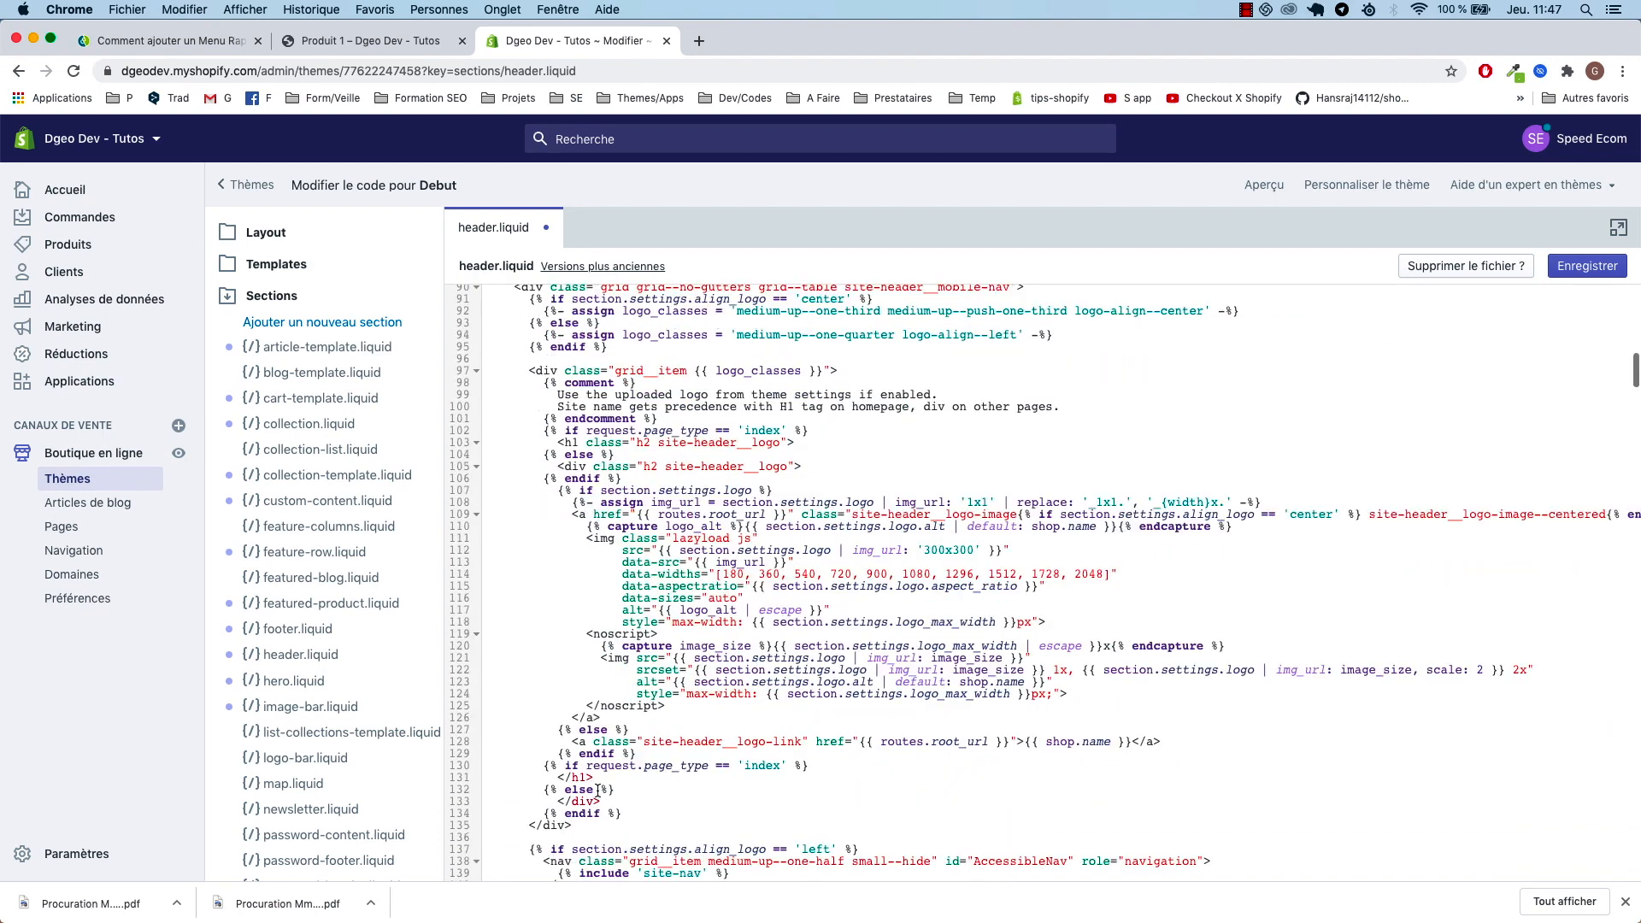
left_click(597, 779)
key("Return")
key("Return")
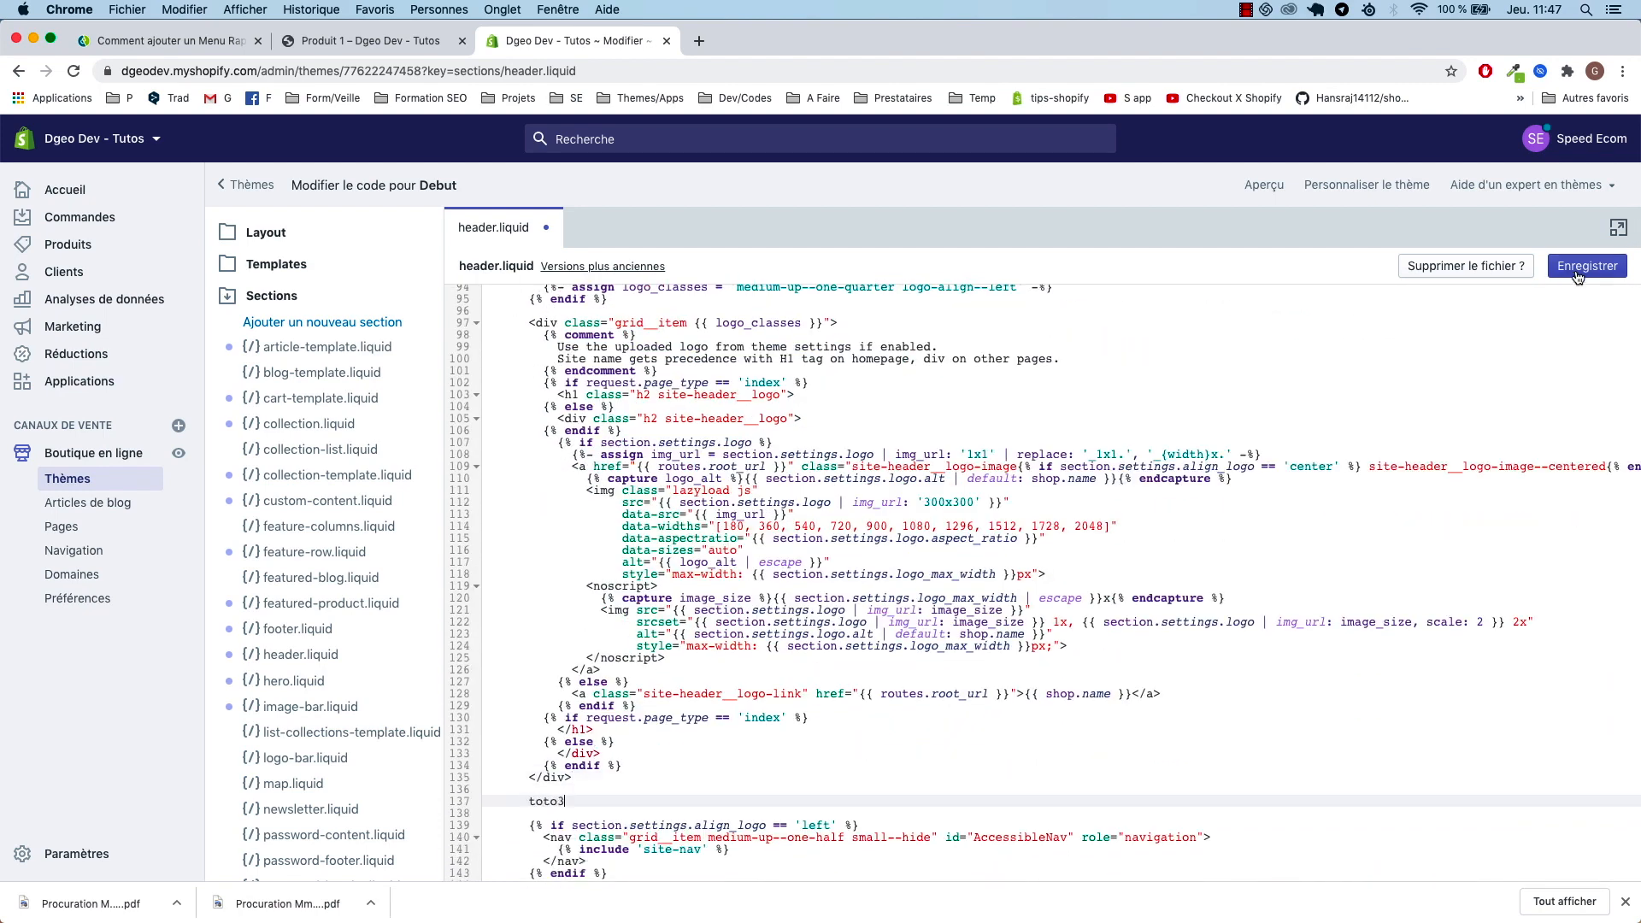
left_click(370, 40)
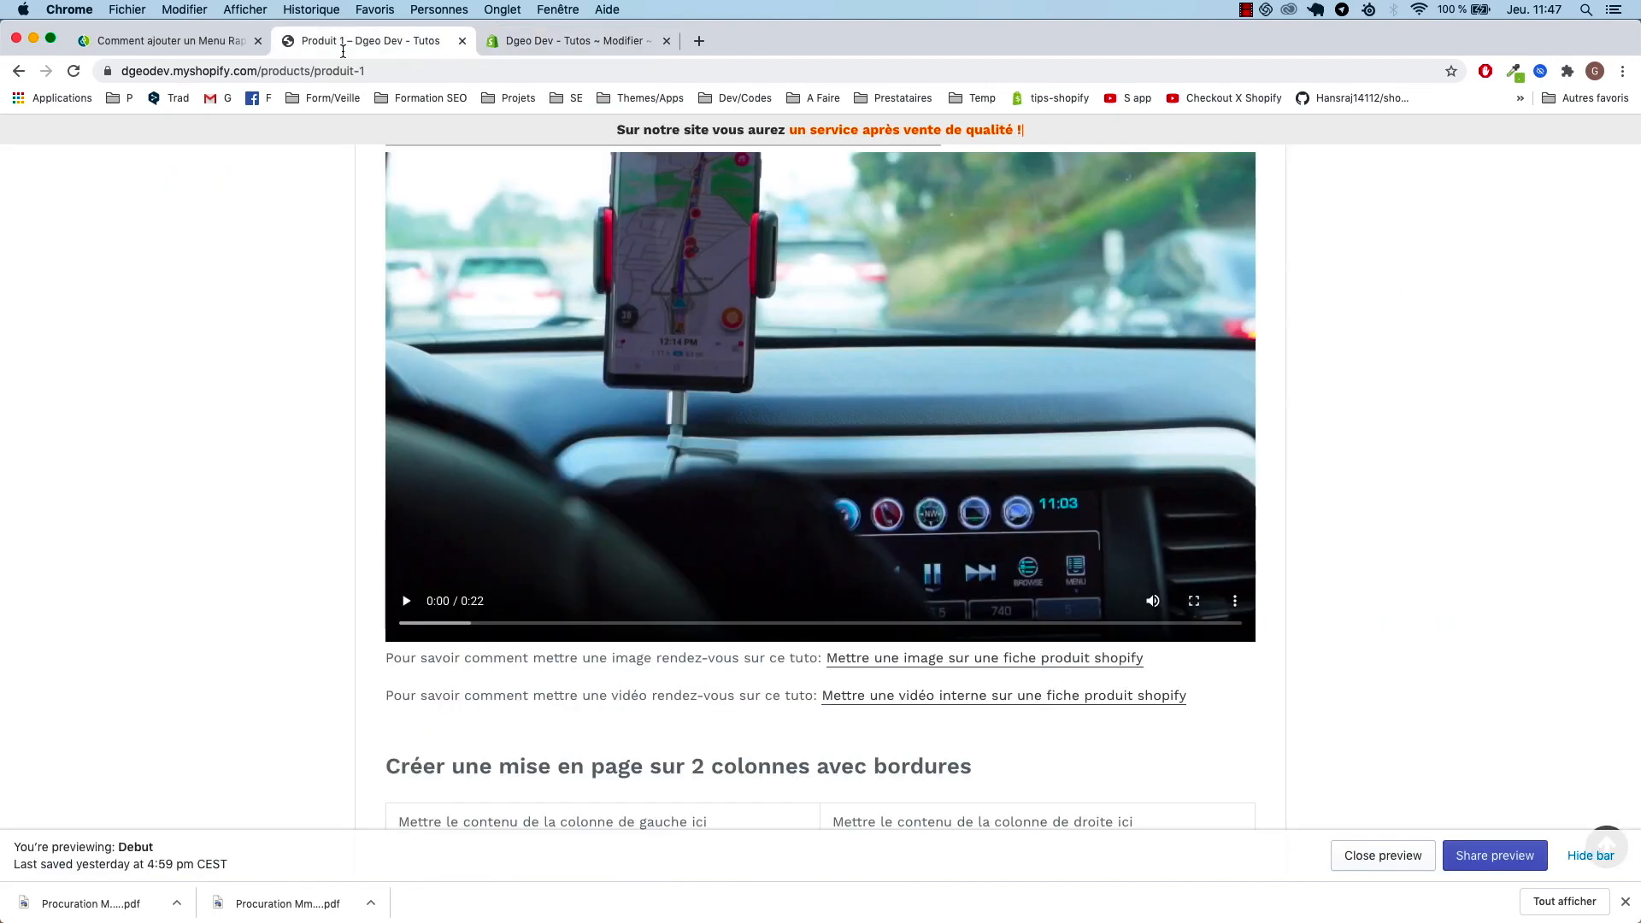
key("super+r")
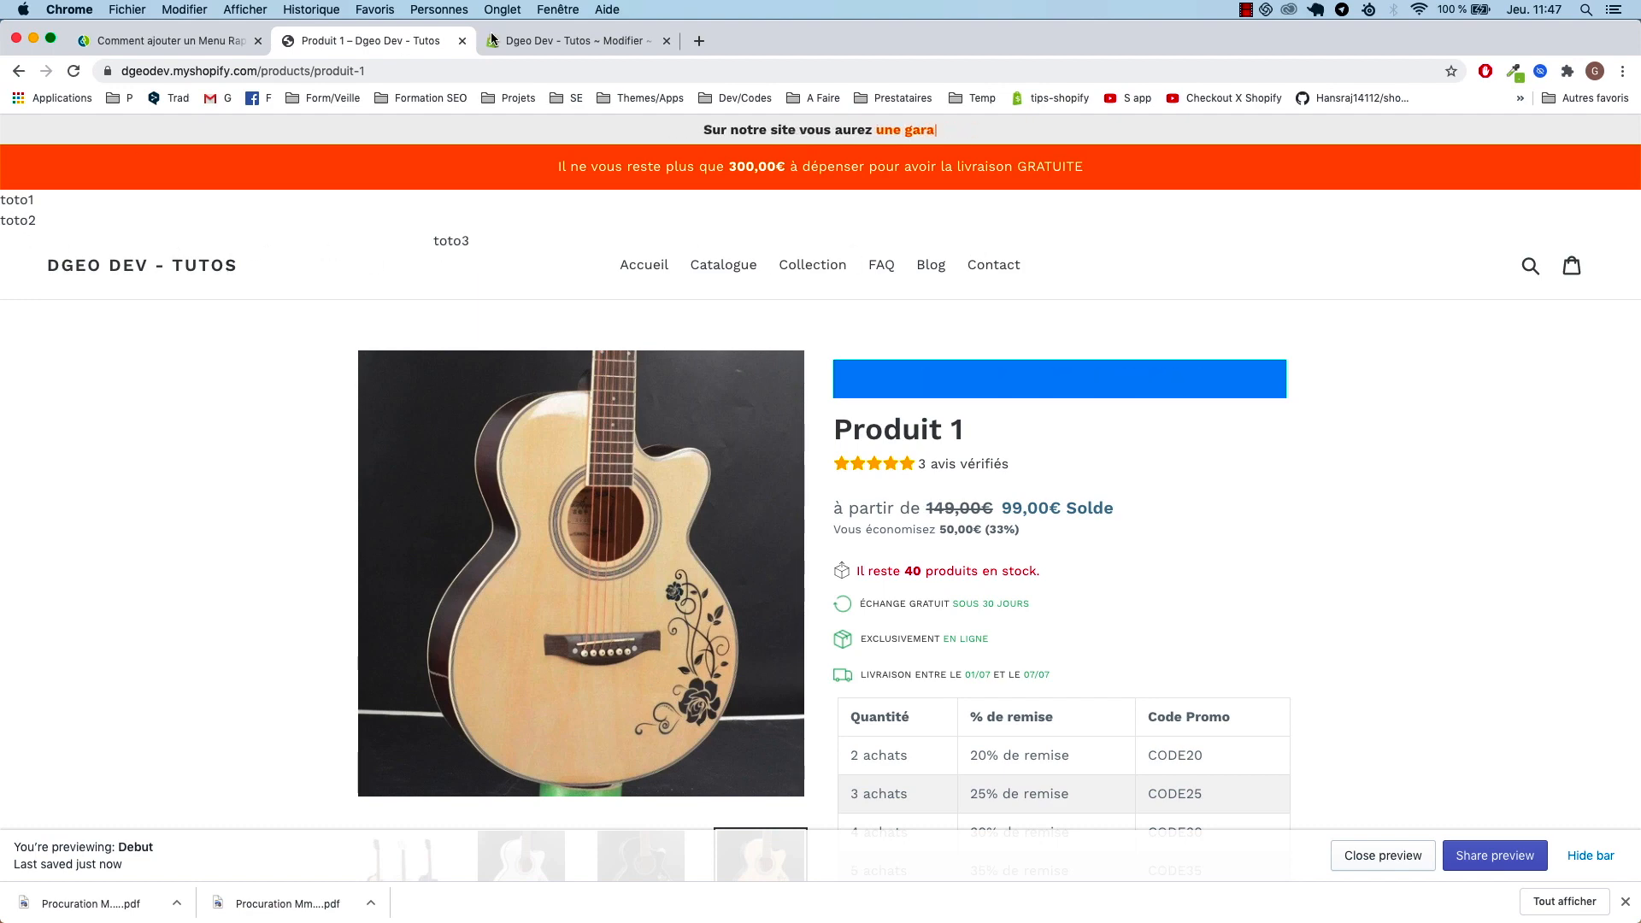
- Undo the toto3 and toto2 insertions in header.liquid
left_click(526, 43)
key("super+z")
key("super+z")
key("super+z")
key("super+z")
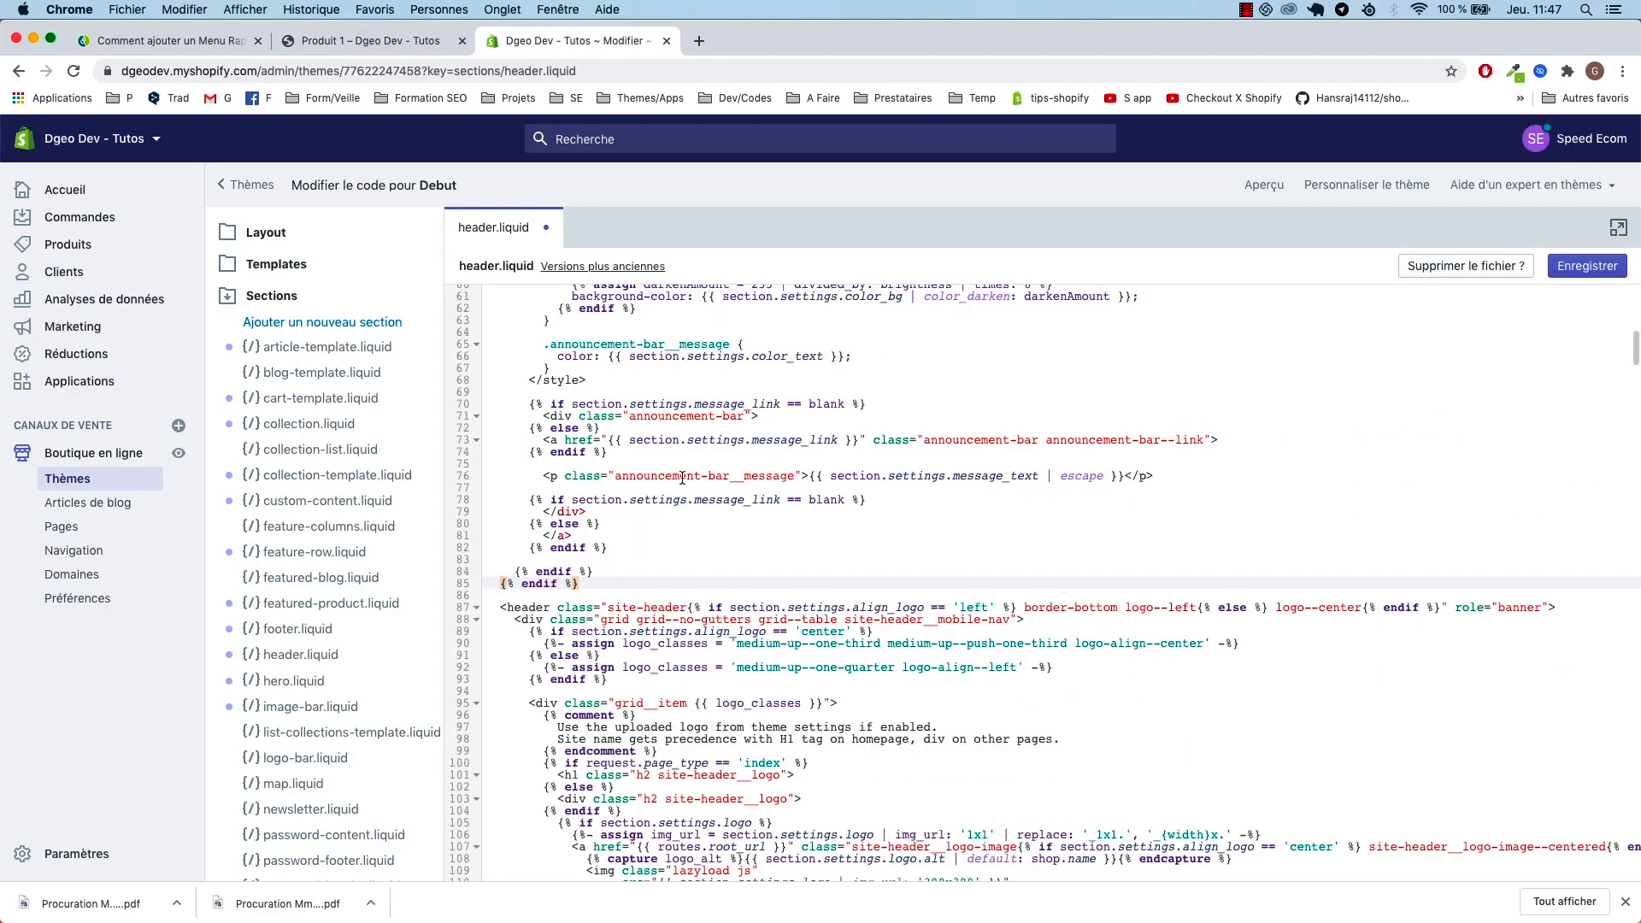
- Paste the quick-access menu code above the site-header element, remove the toto1 text and save header.liquid
key("Return")
key("Return")
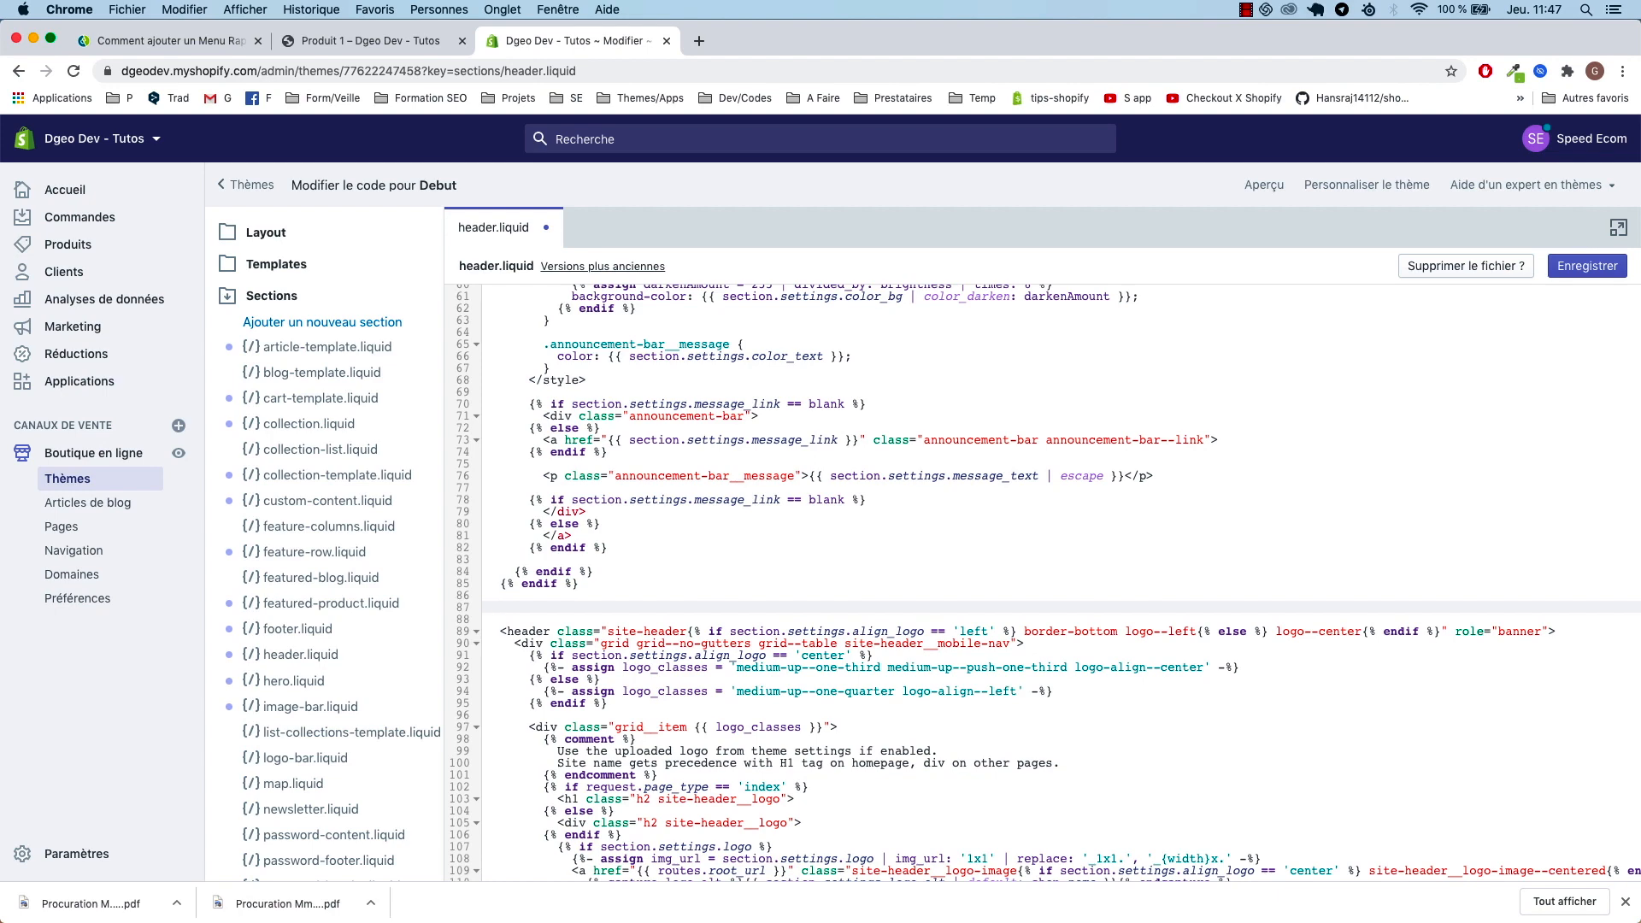
type("{% assign dg_menu = \"quick-access\" %} <div class=\"dg-quick-access\">     {% for link in linklists[dg_menu].links %}     <a href=\"{{ link.url }}\">{{ link.title }}</a>     {% endfor %} </div>")
left_click_drag(556, 680, 494, 608)
left_click(493, 608)
scroll(544, 627, "up", 8)
scroll(721, 567, "down", 10)
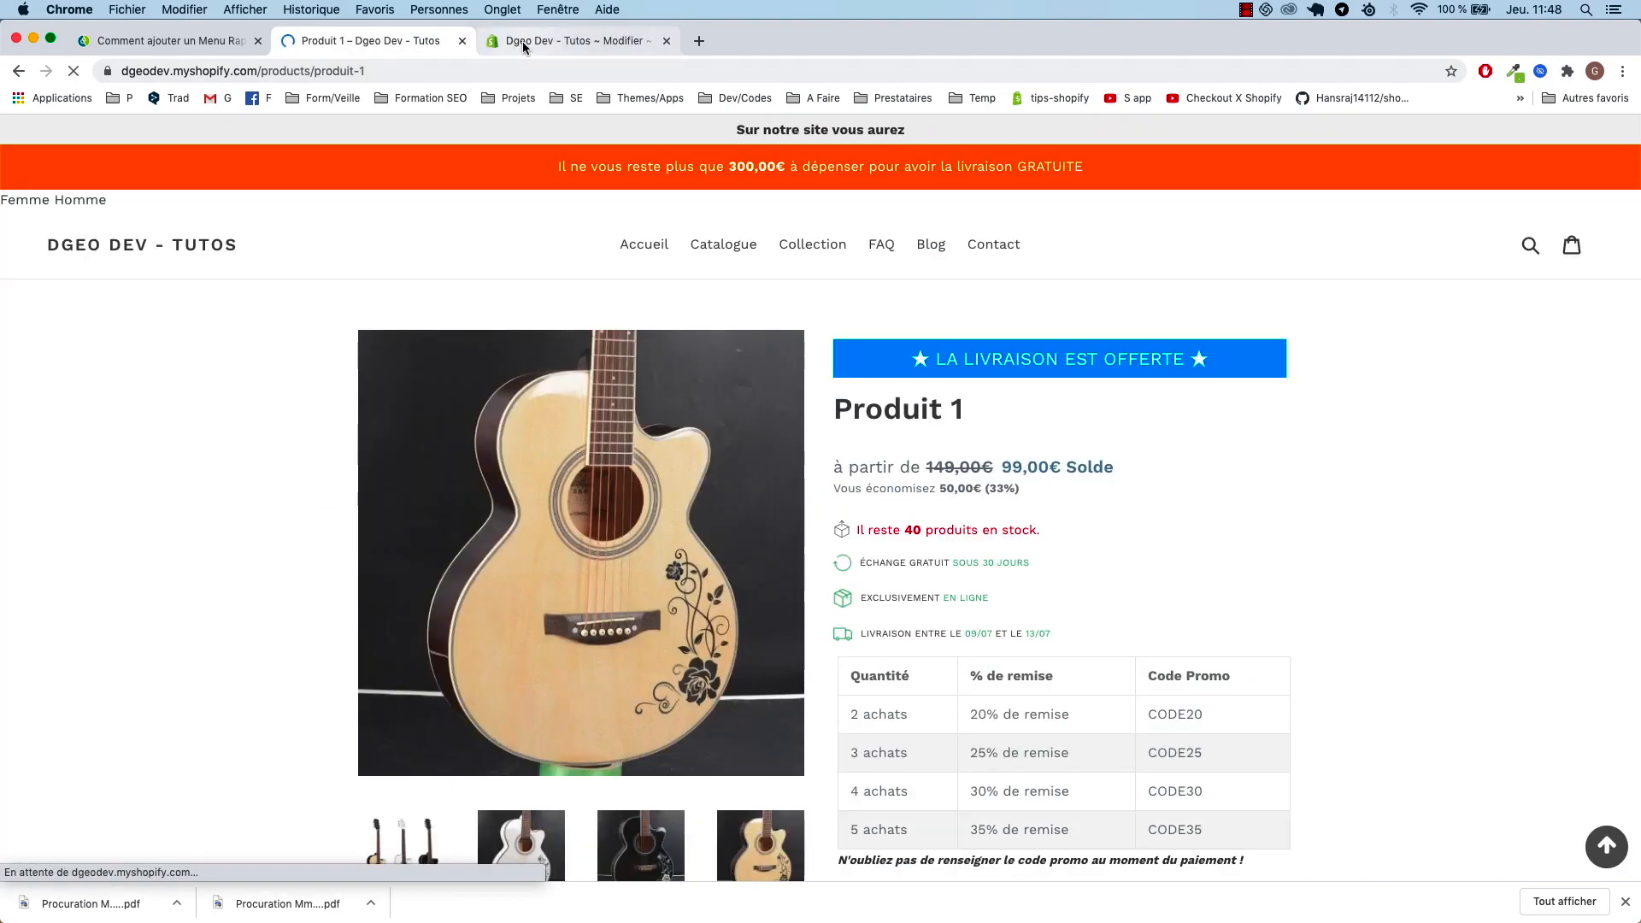
left_click(522, 41)
scroll(627, 604, "up", 1)
scroll(627, 603, "up", 8)
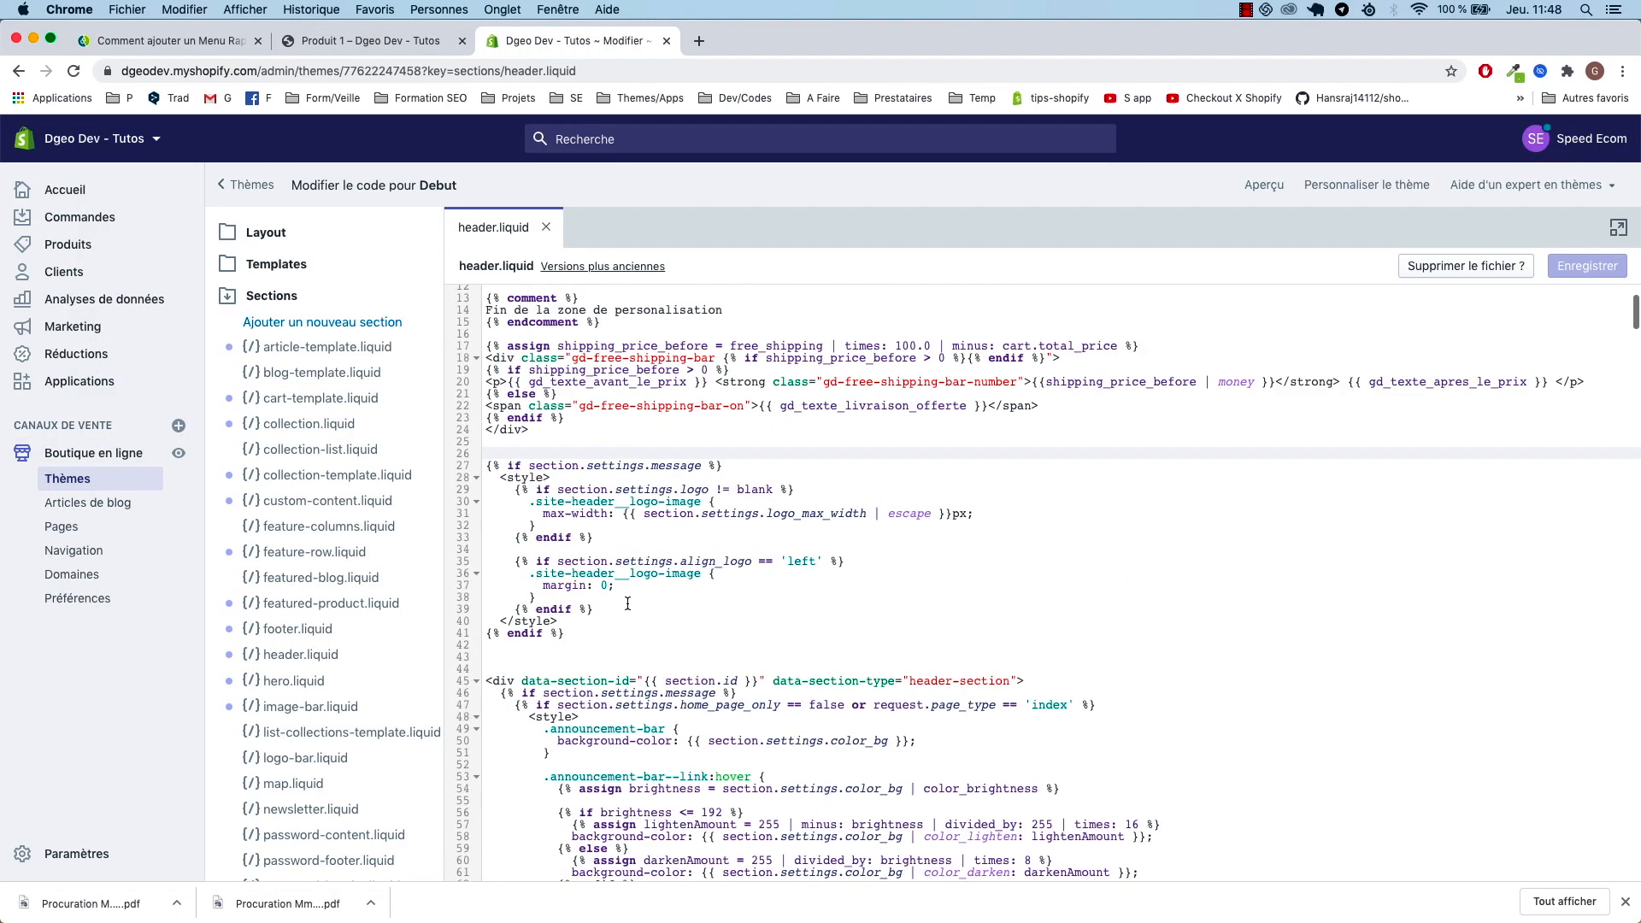
left_click(271, 300)
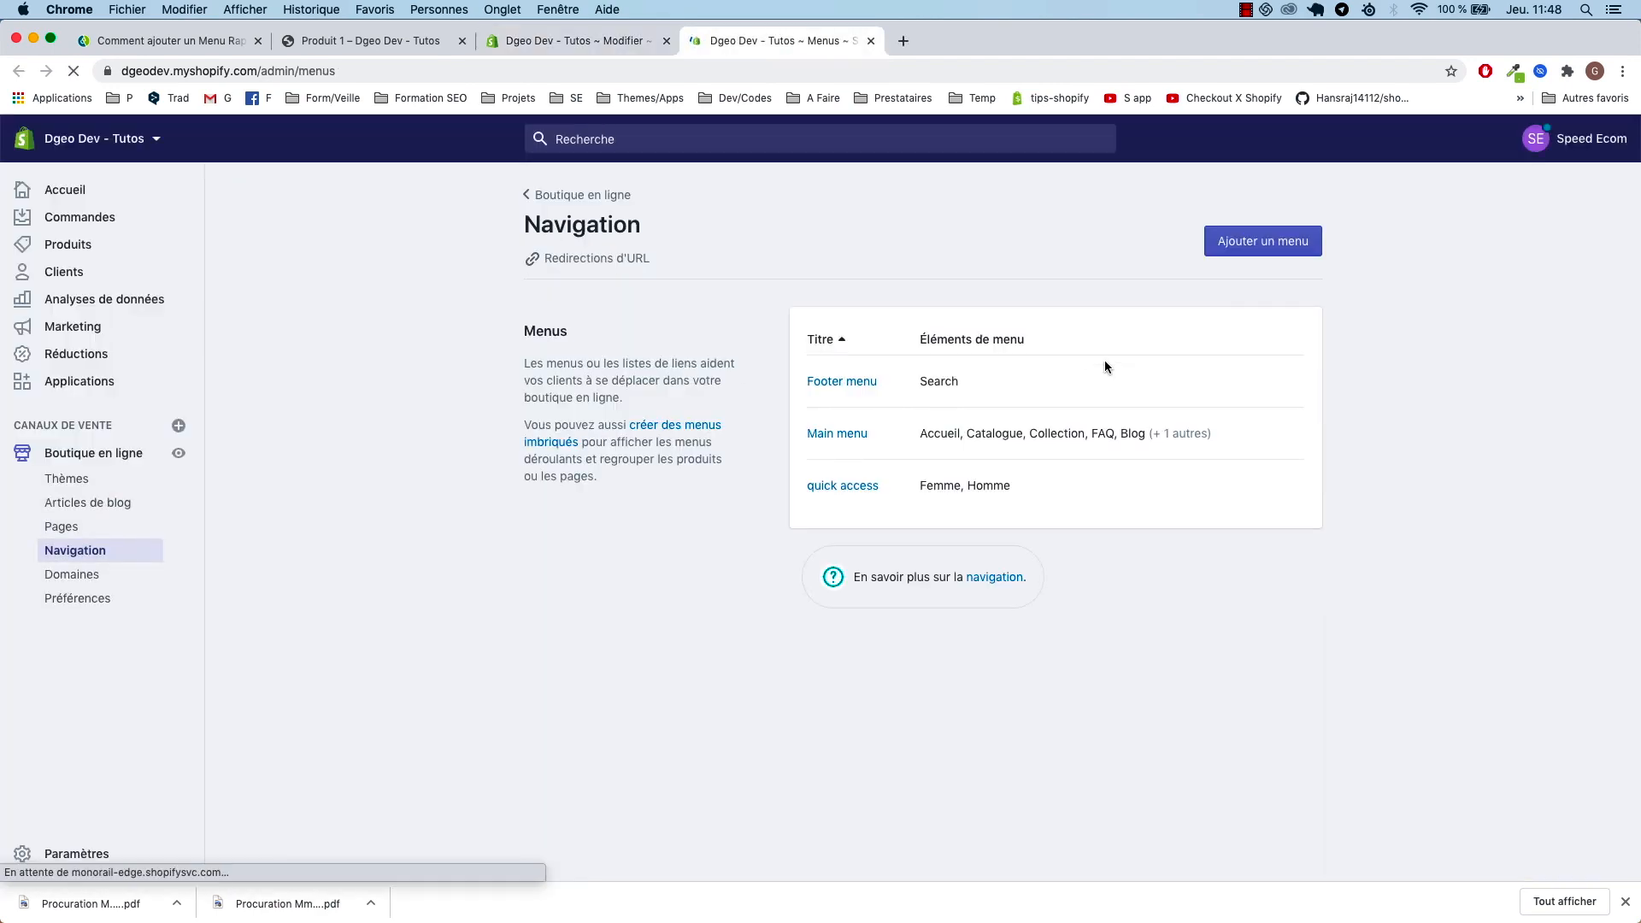
- Delete the existing quick access menu from the store's navigation and reload the product page to check the header
left_click(814, 493)
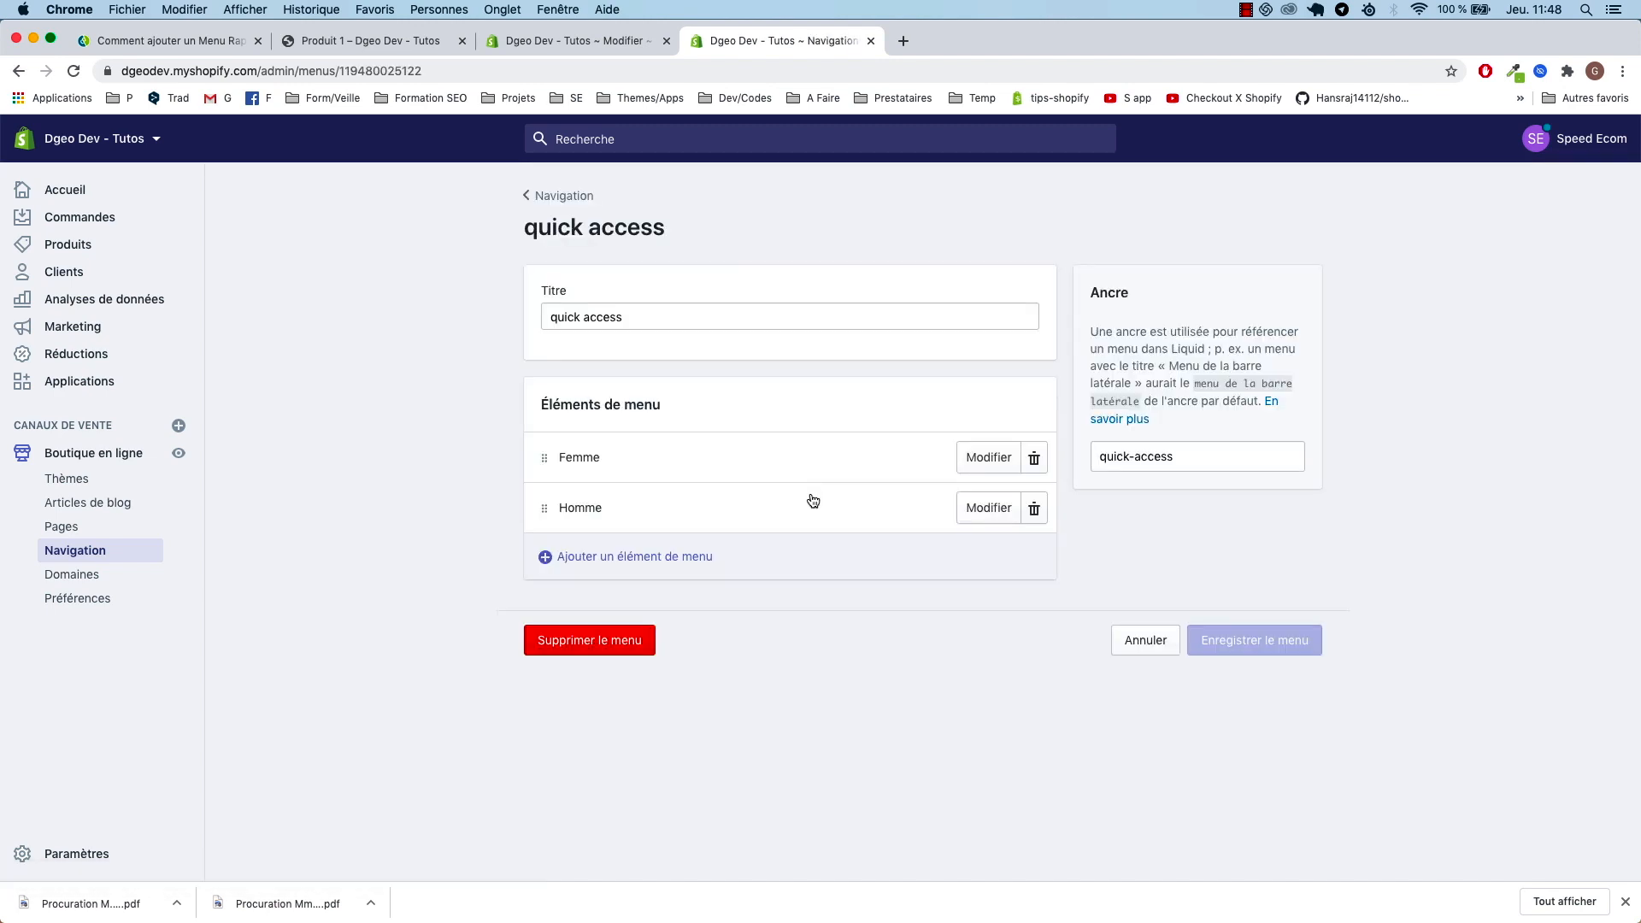
left_click(566, 652)
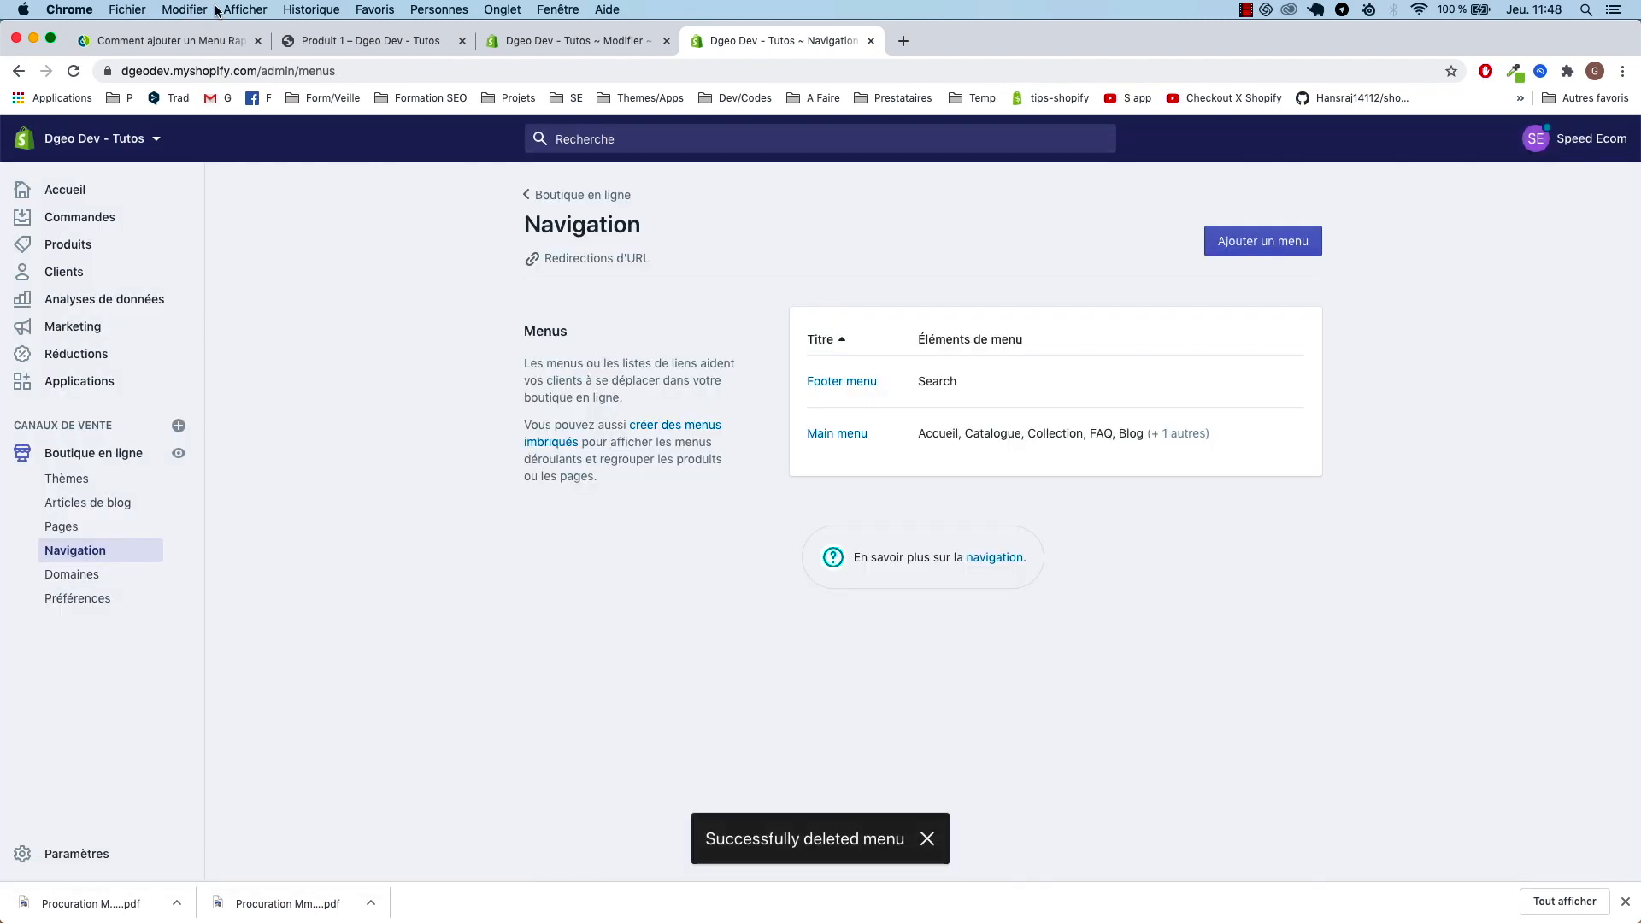
left_click(329, 49)
key("super+r")
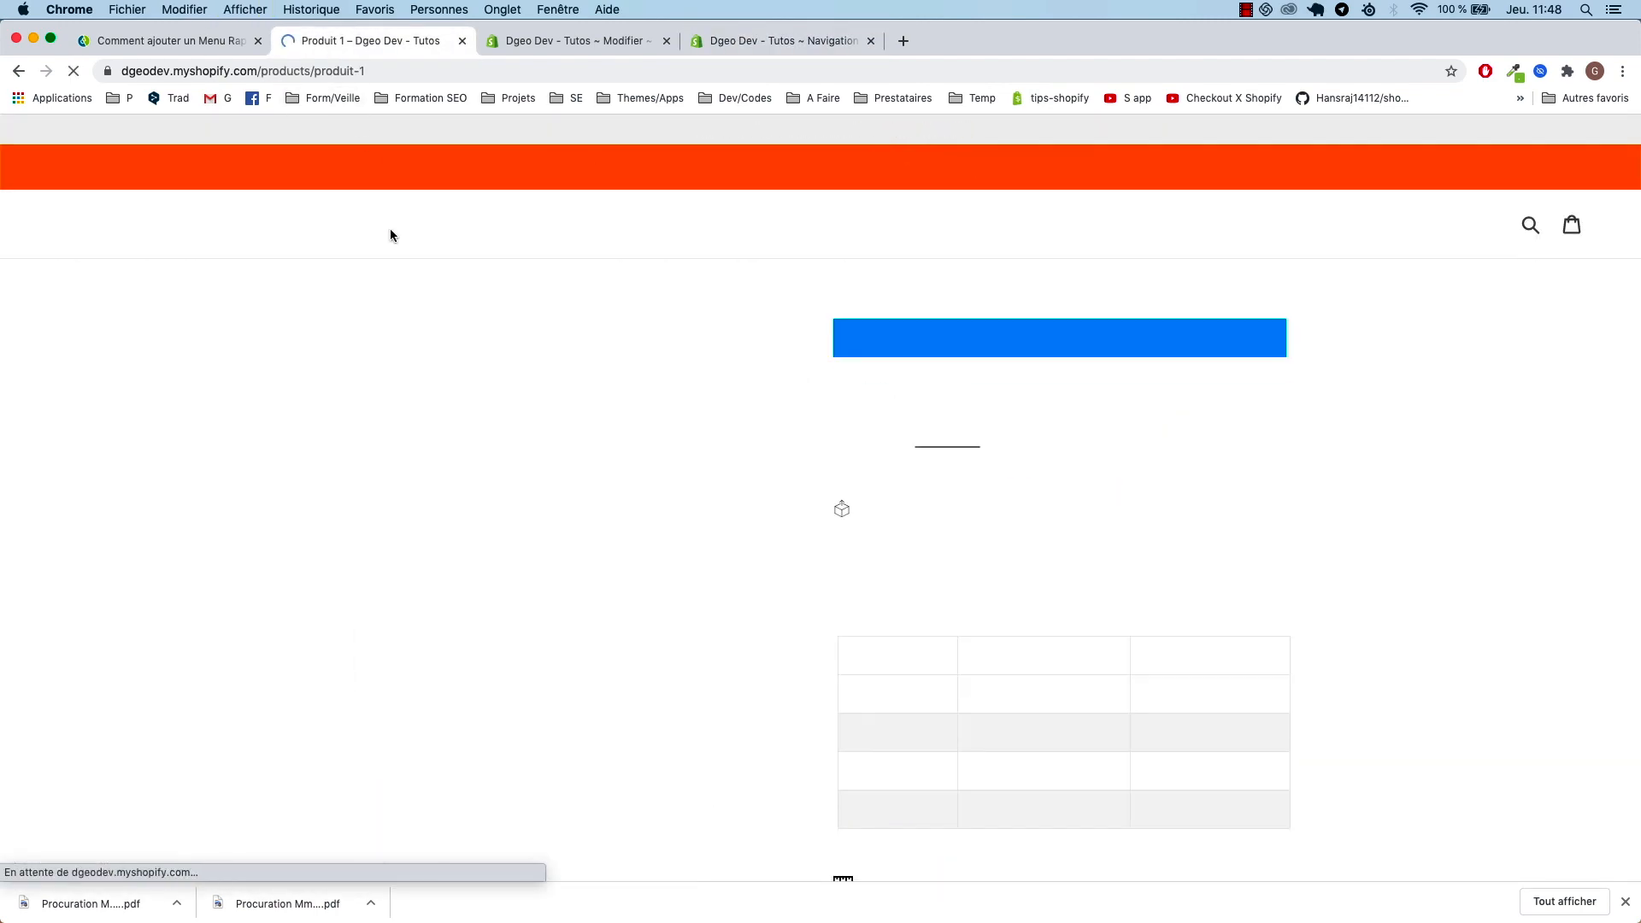
key("super+r")
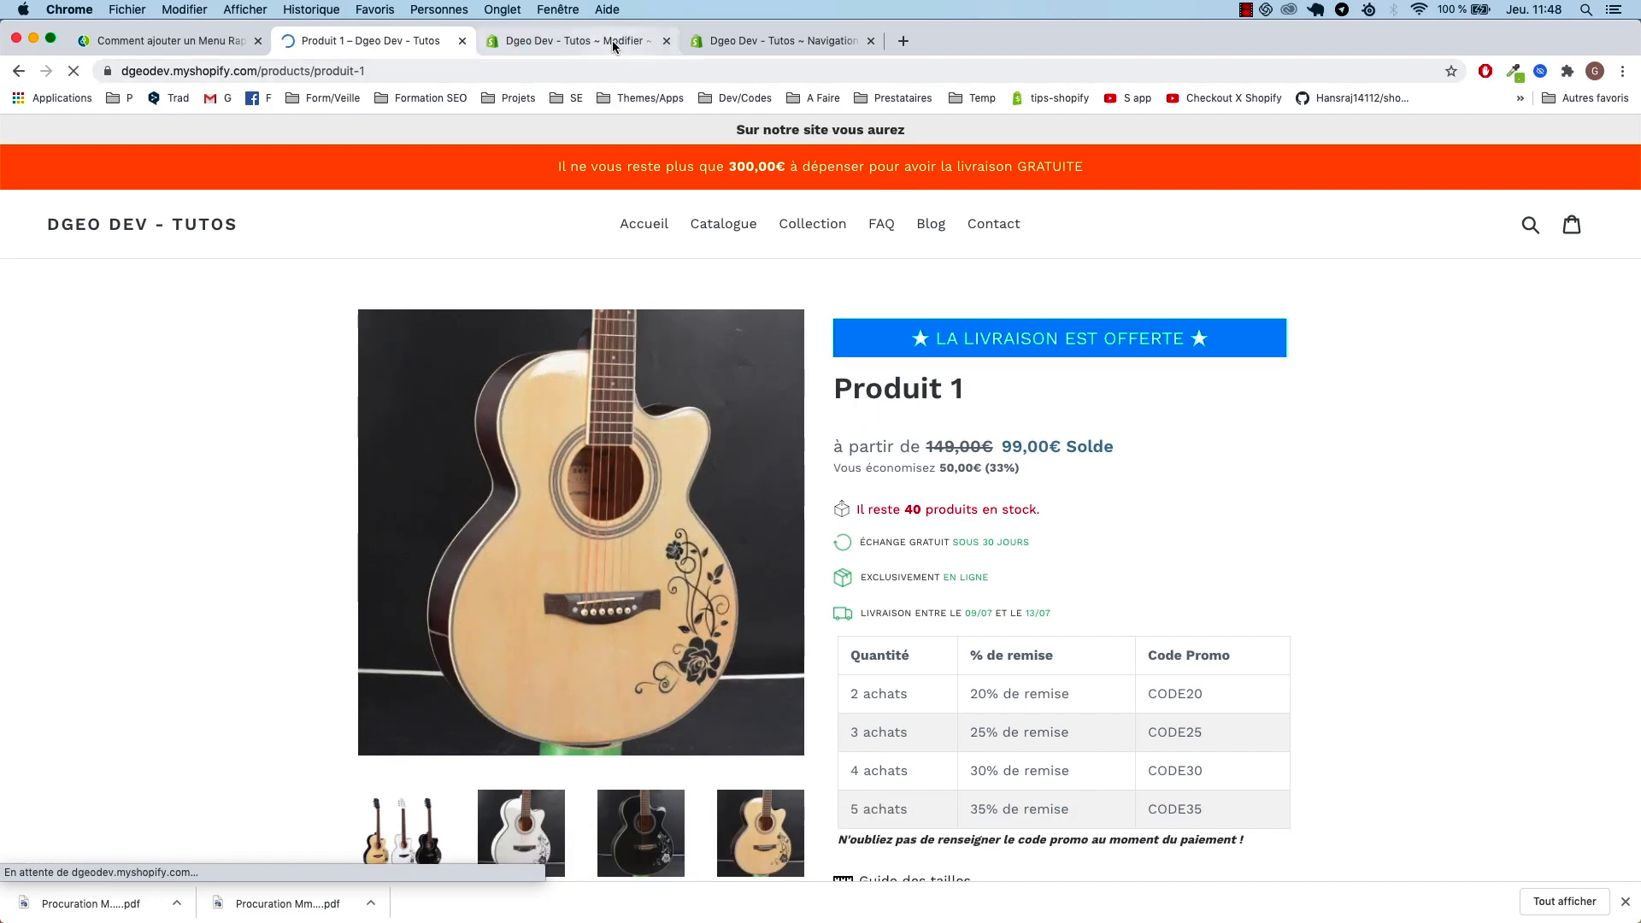
- Start a new menu in the store's navigation settings
left_click(615, 45)
left_click(756, 42)
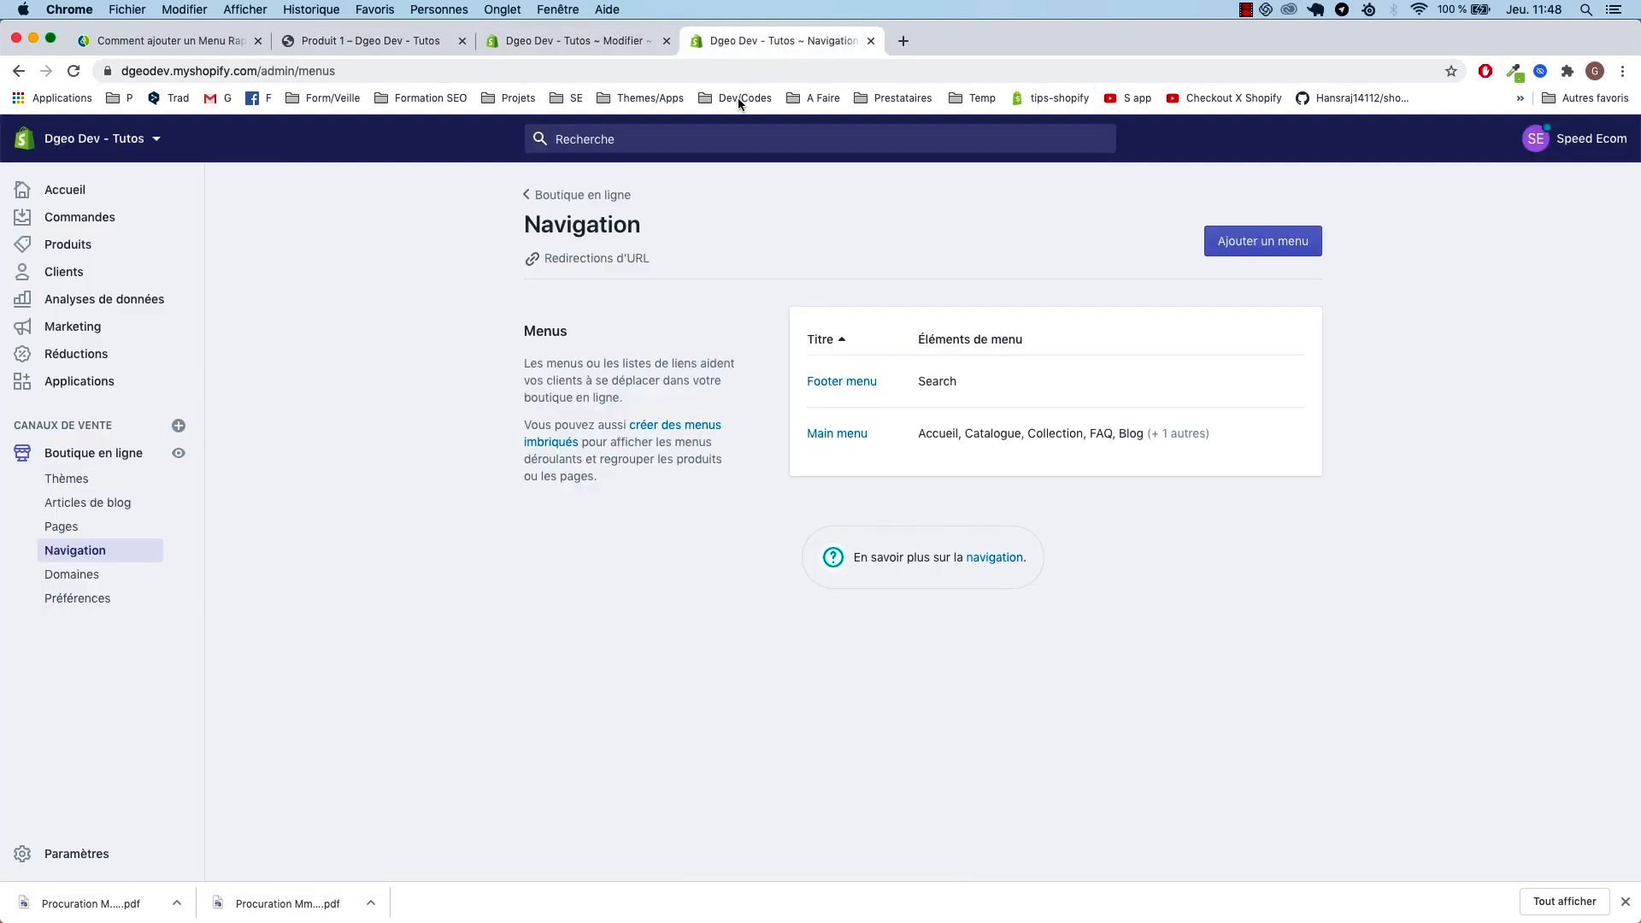
left_click(1291, 242)
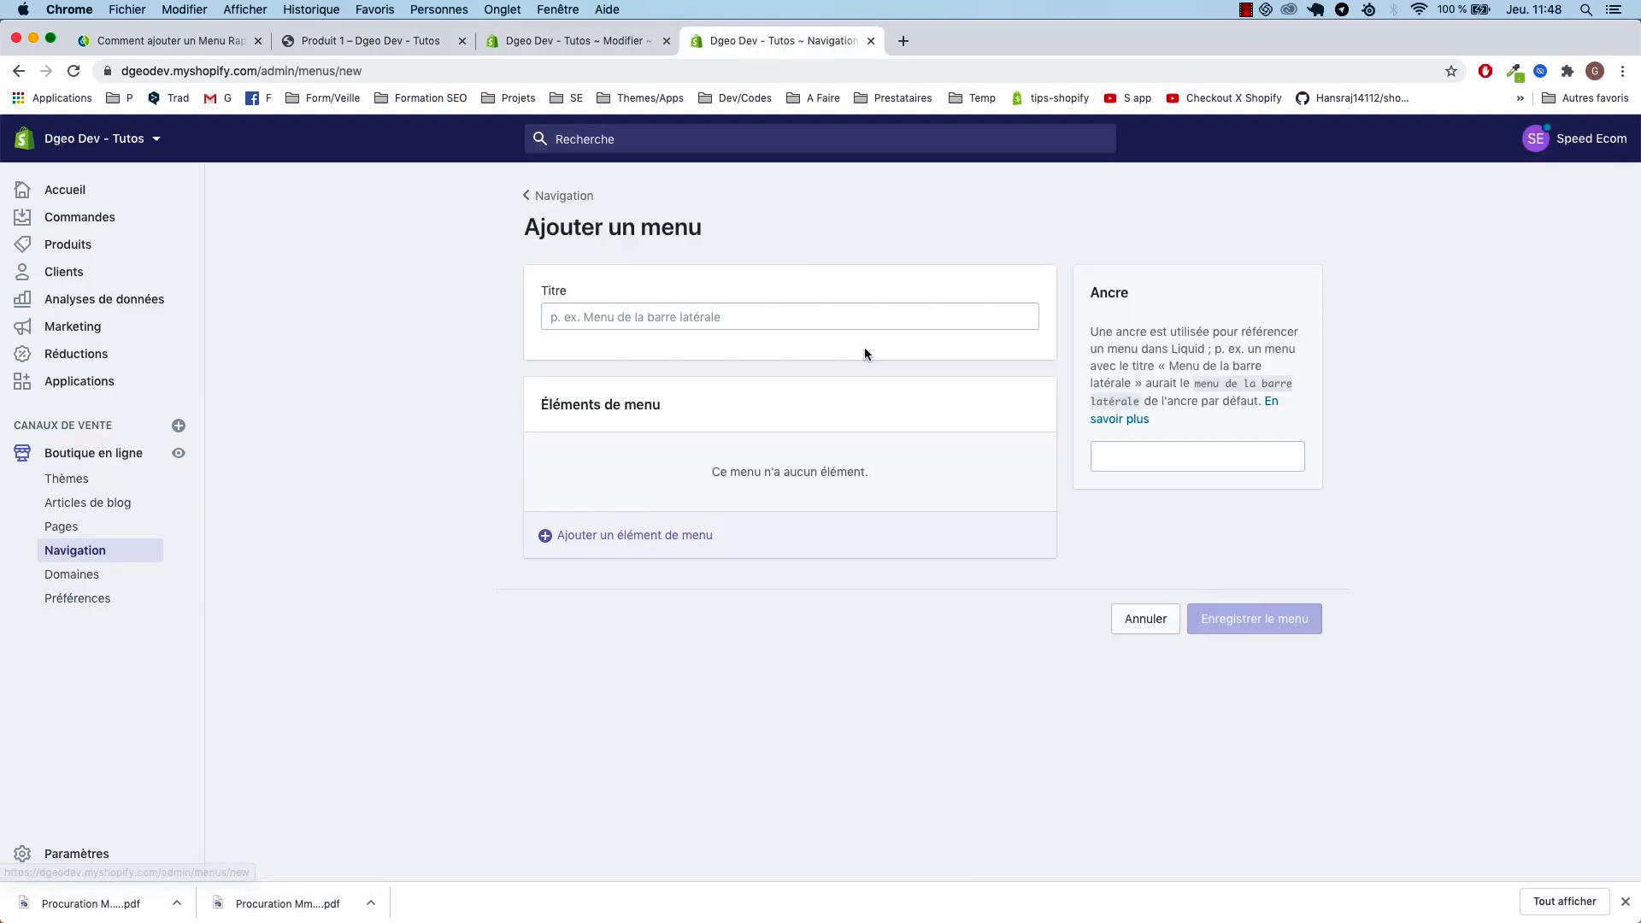
left_click(657, 309)
- Look up the required menu name in the tutorial article and title the new menu quick access
left_click(307, 41)
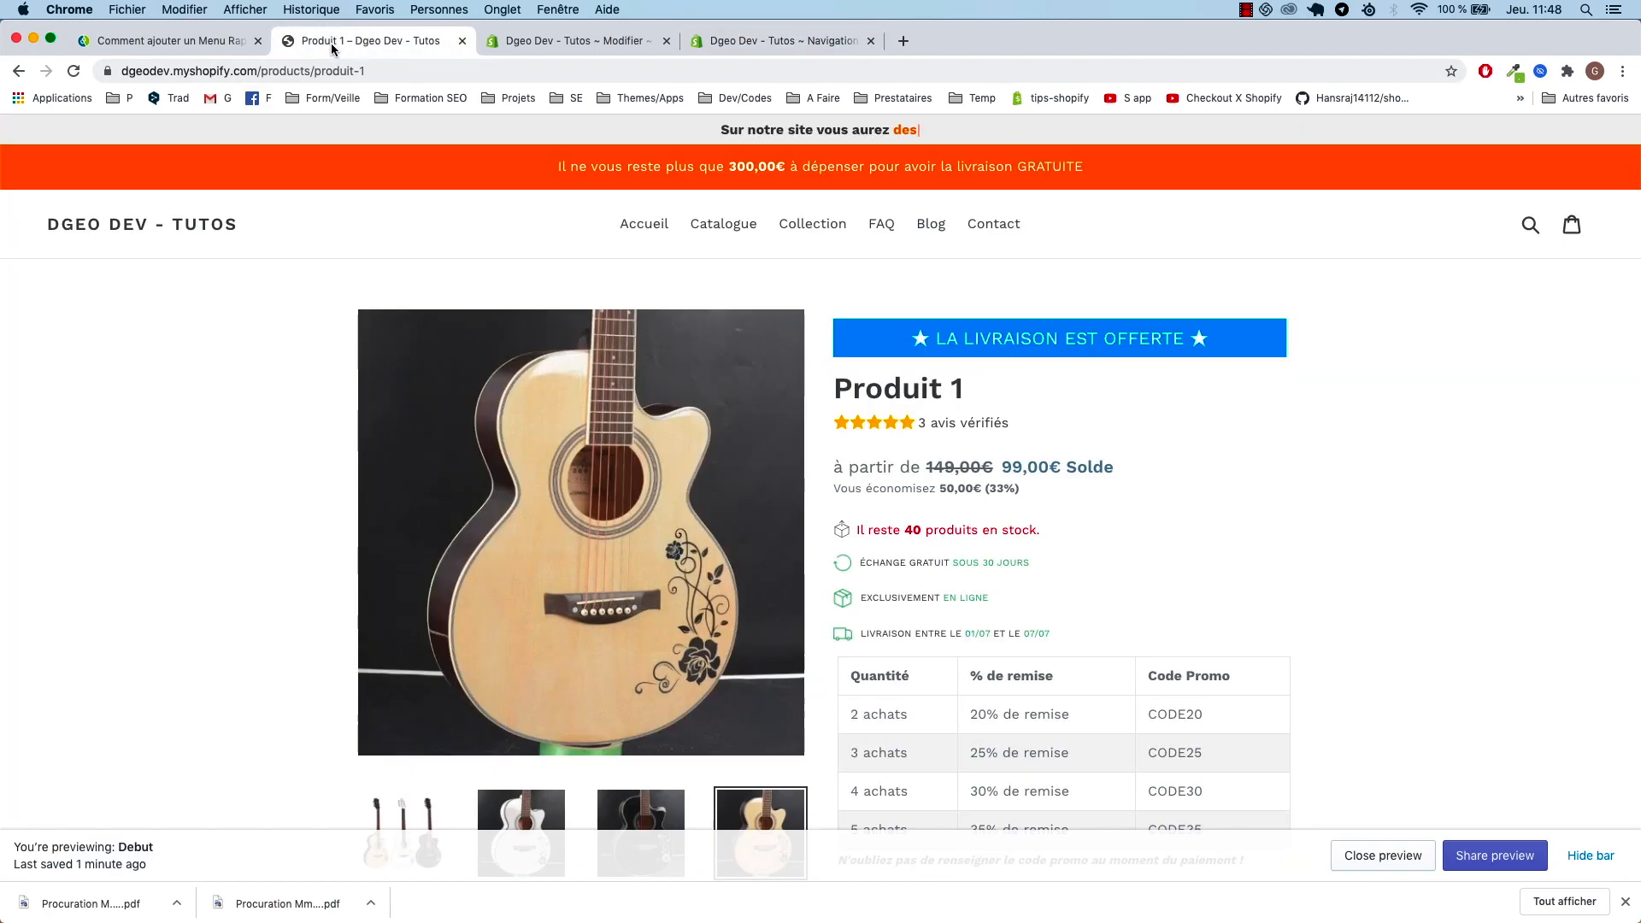
left_click(171, 42)
scroll(463, 645, "down", 2)
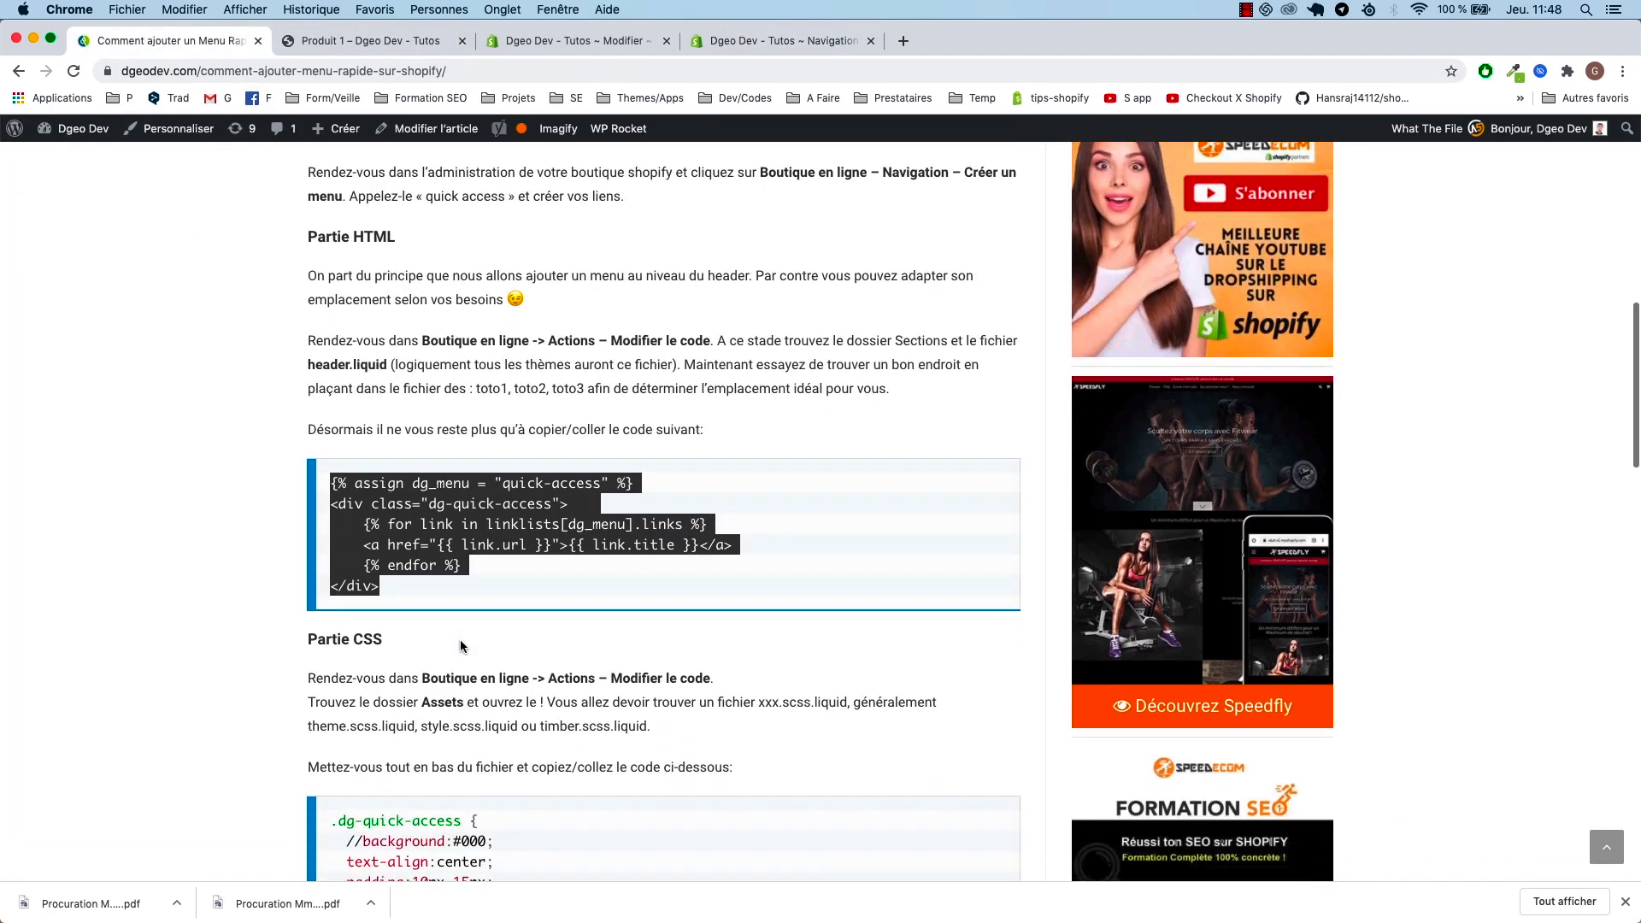
scroll(444, 599, "up", 3)
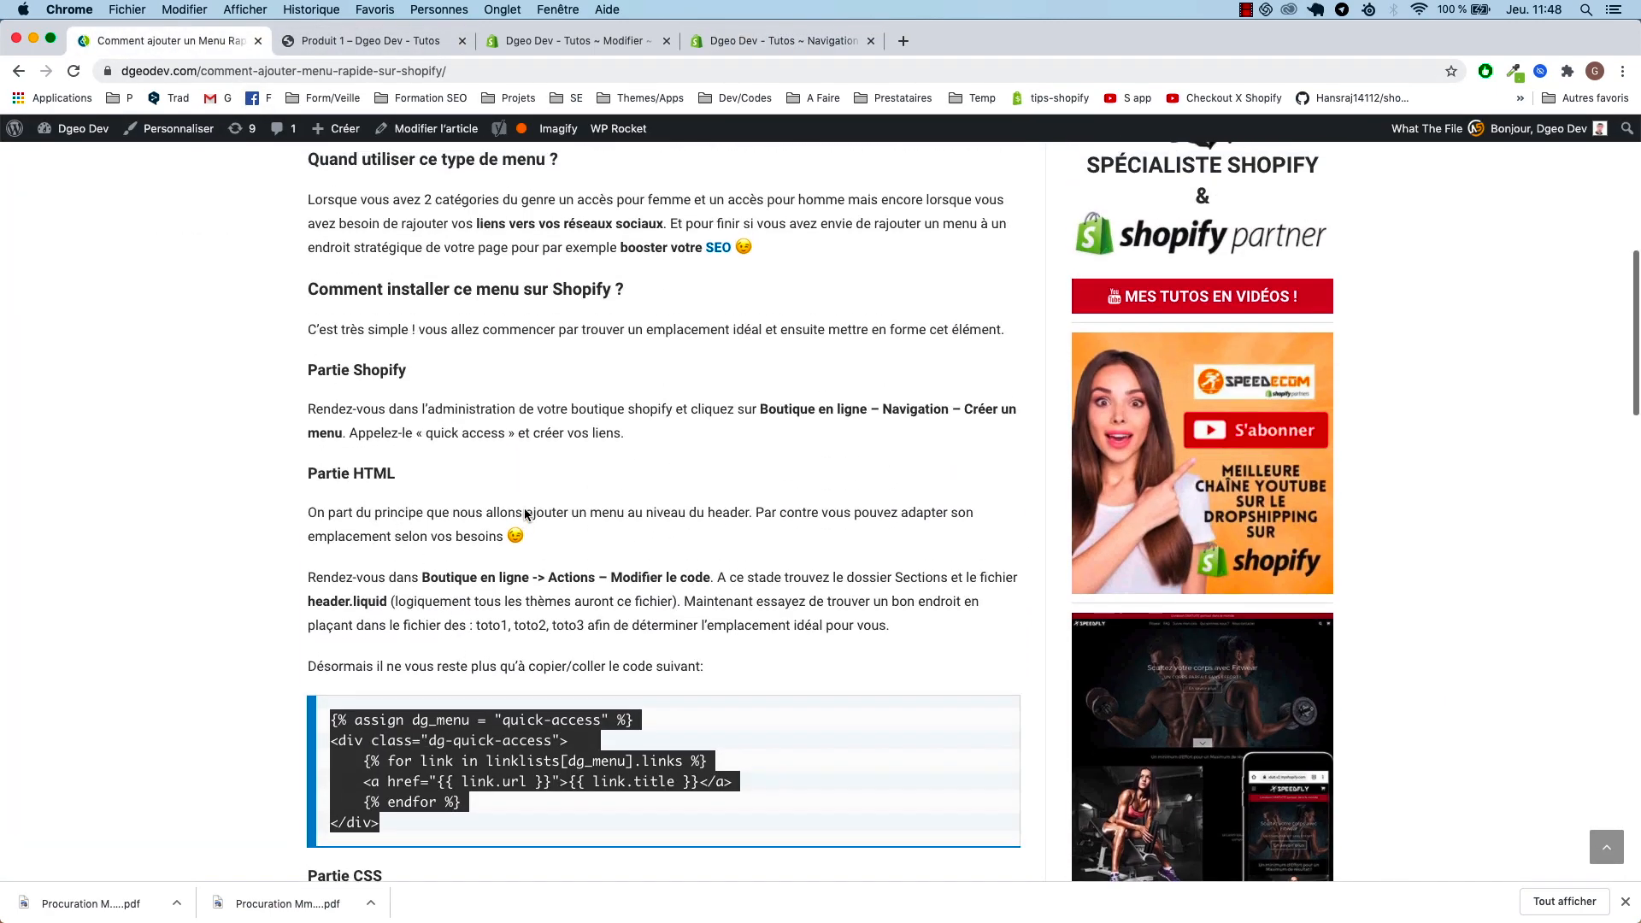
scroll(462, 539, "up", 2)
left_click_drag(505, 510, 492, 510)
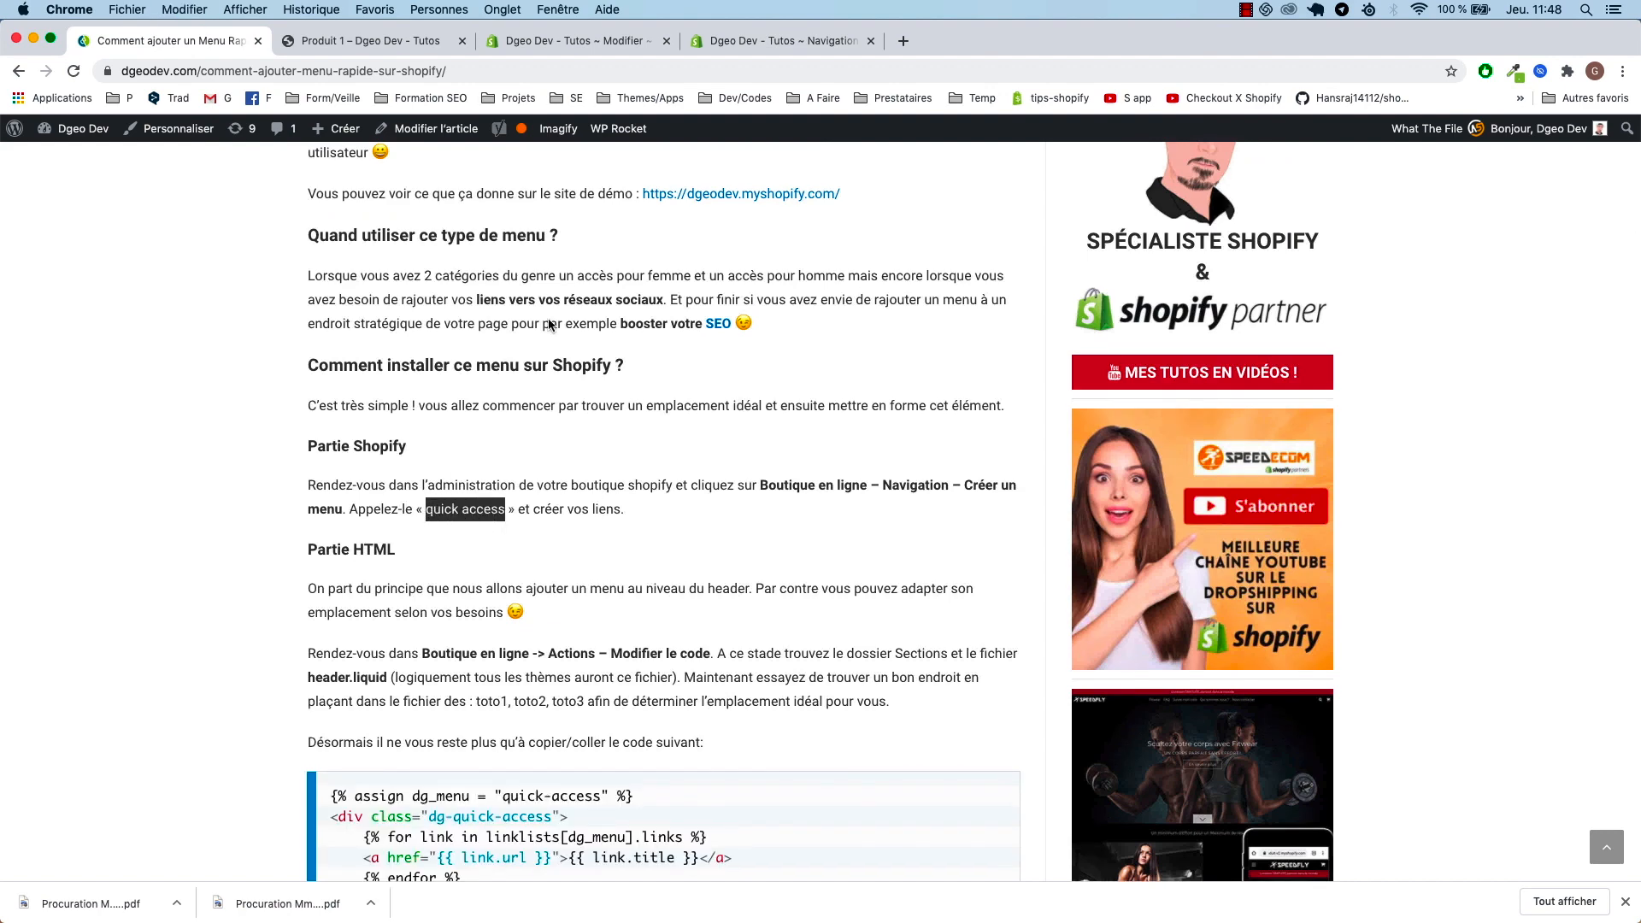
left_click(562, 41)
left_click(766, 41)
left_click(636, 328)
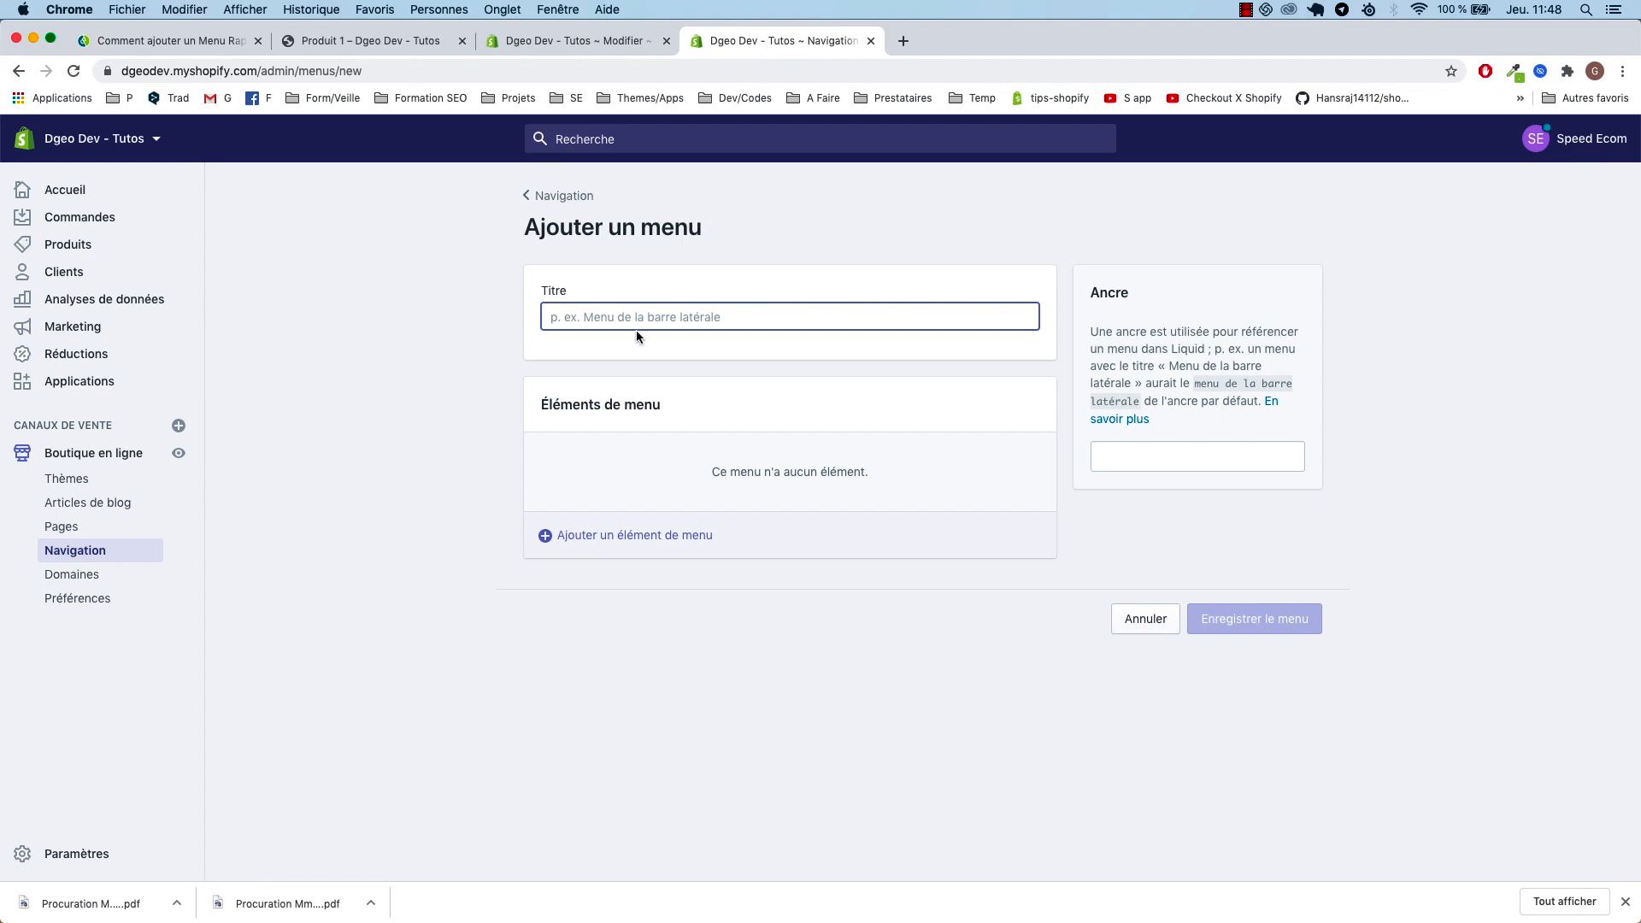
type("quick access")
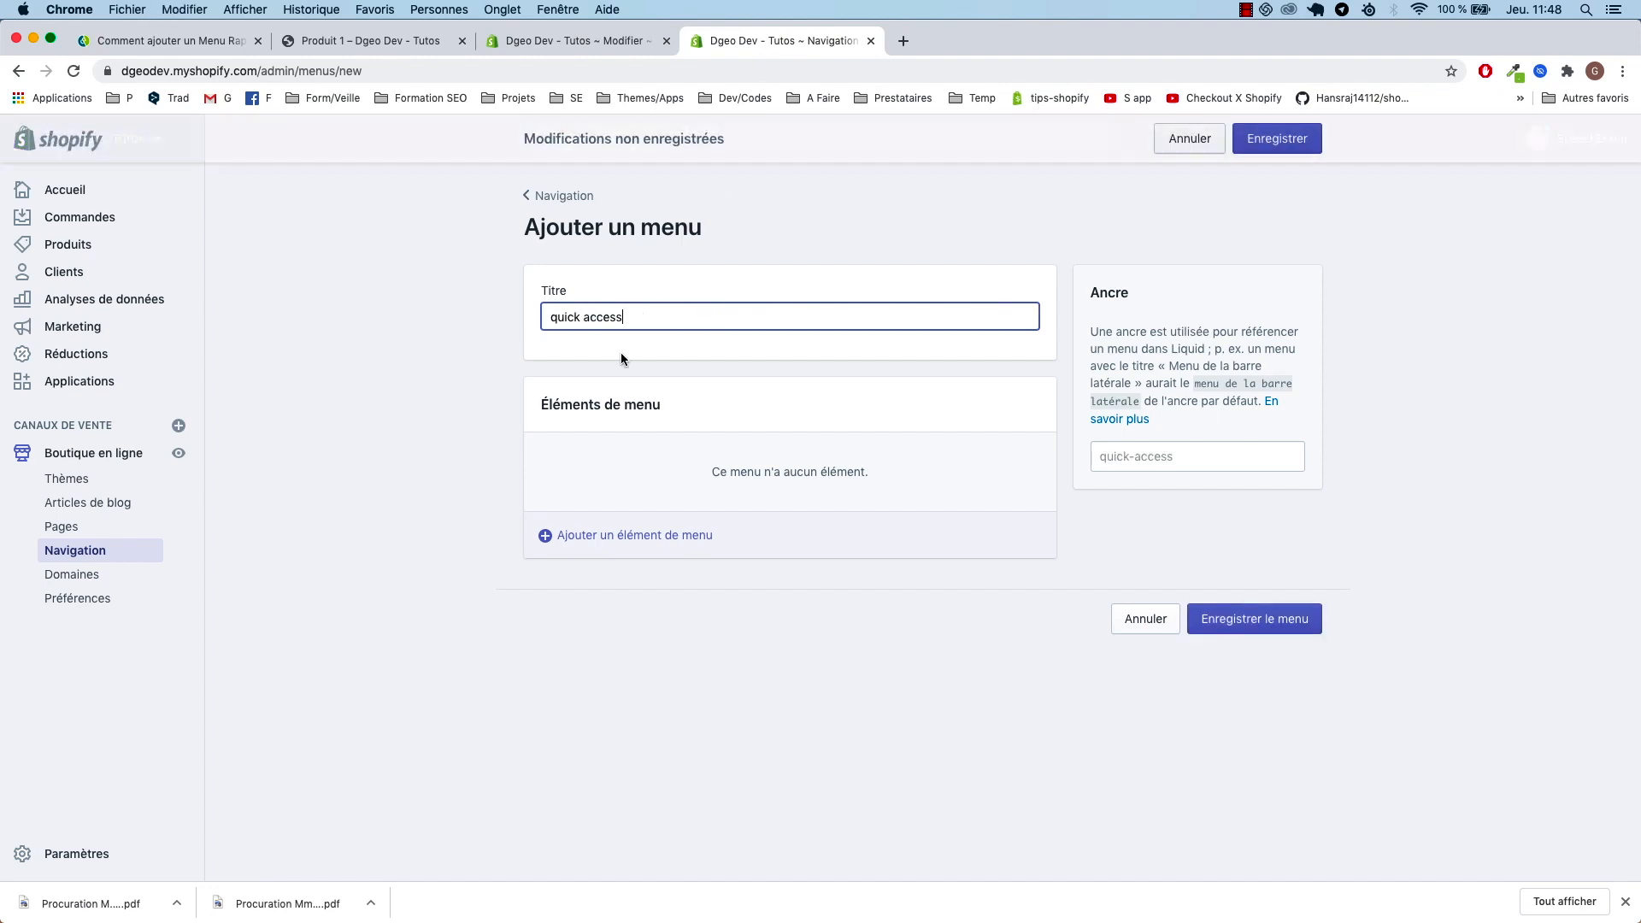
- Add a menu item named Femme linked to the home page
left_click(693, 554)
left_click(689, 499)
type("Fe")
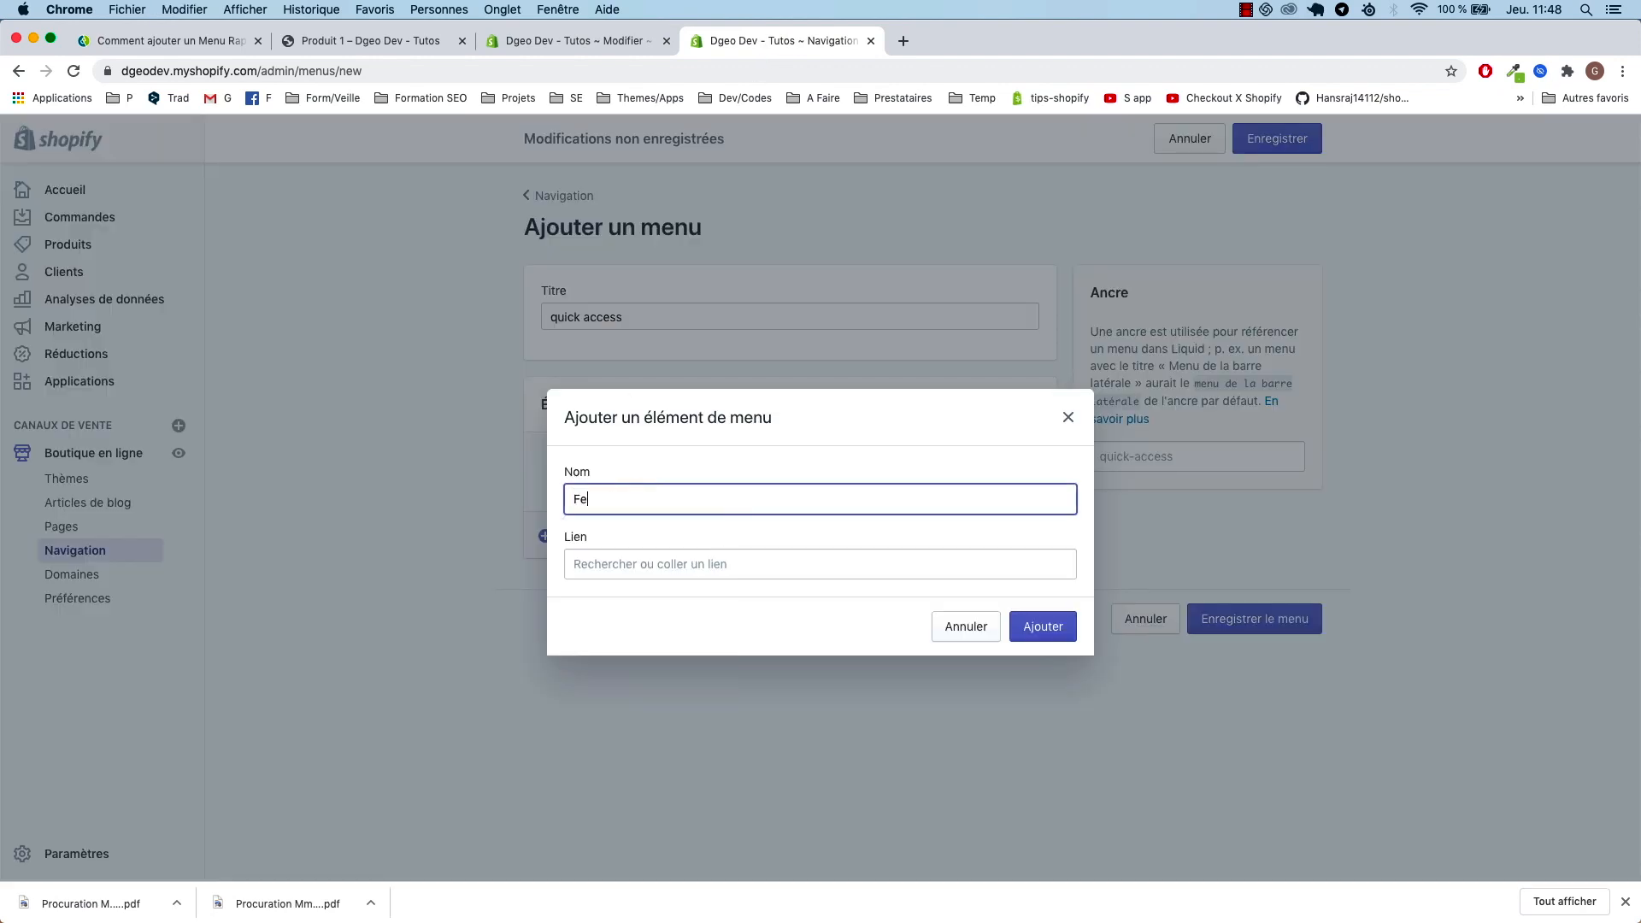
left_click(626, 557)
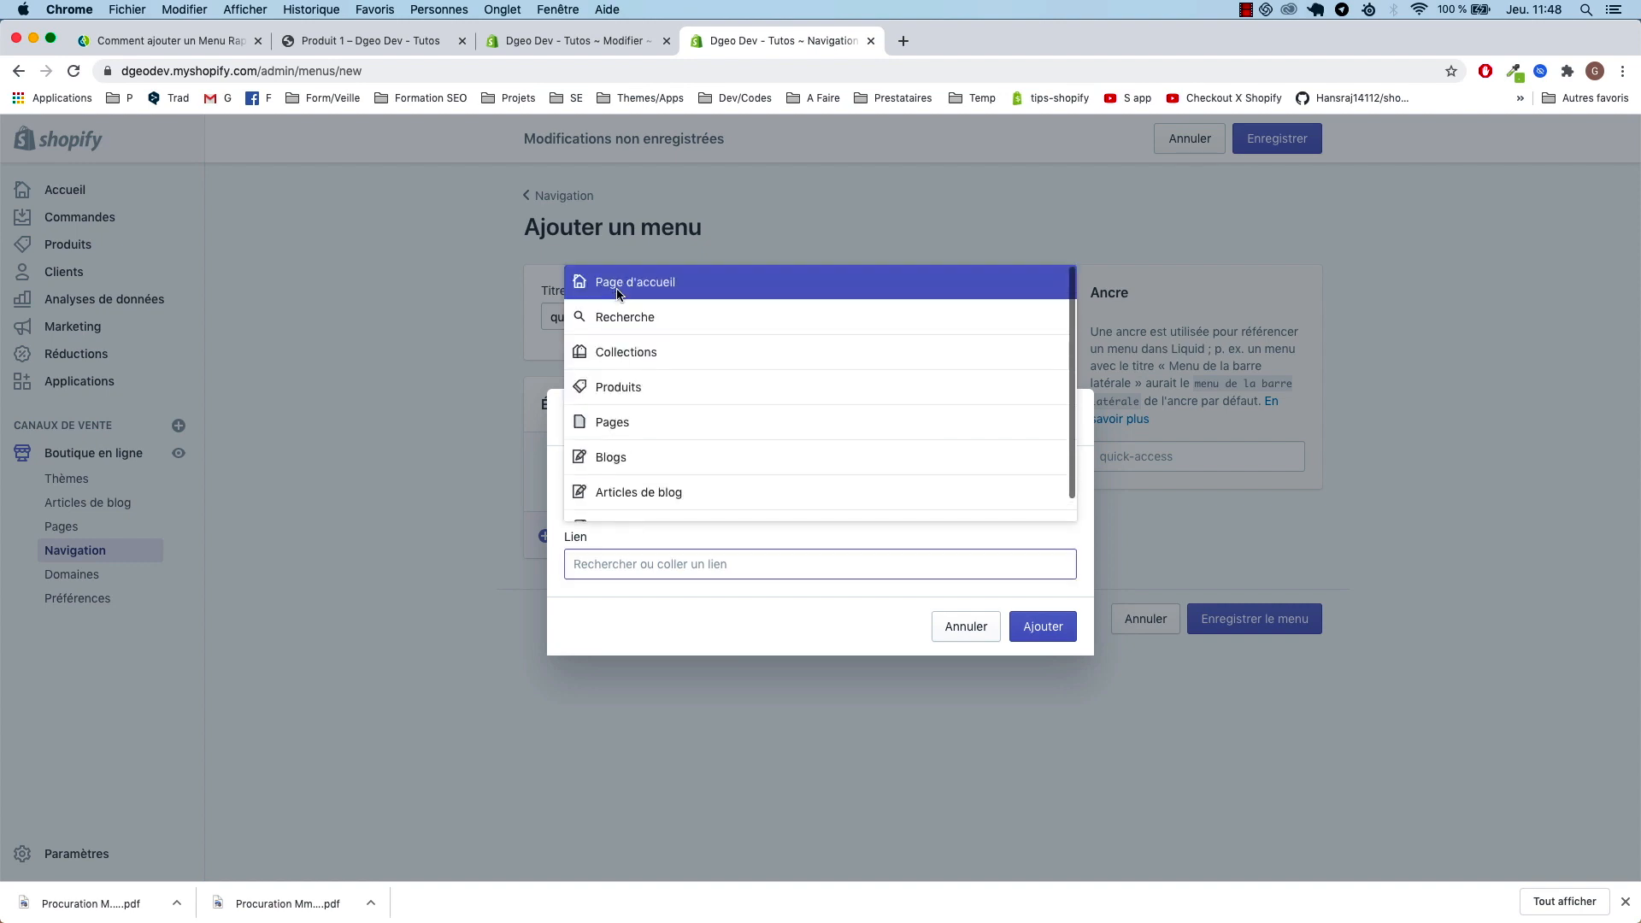
key("Return")
left_click(1045, 624)
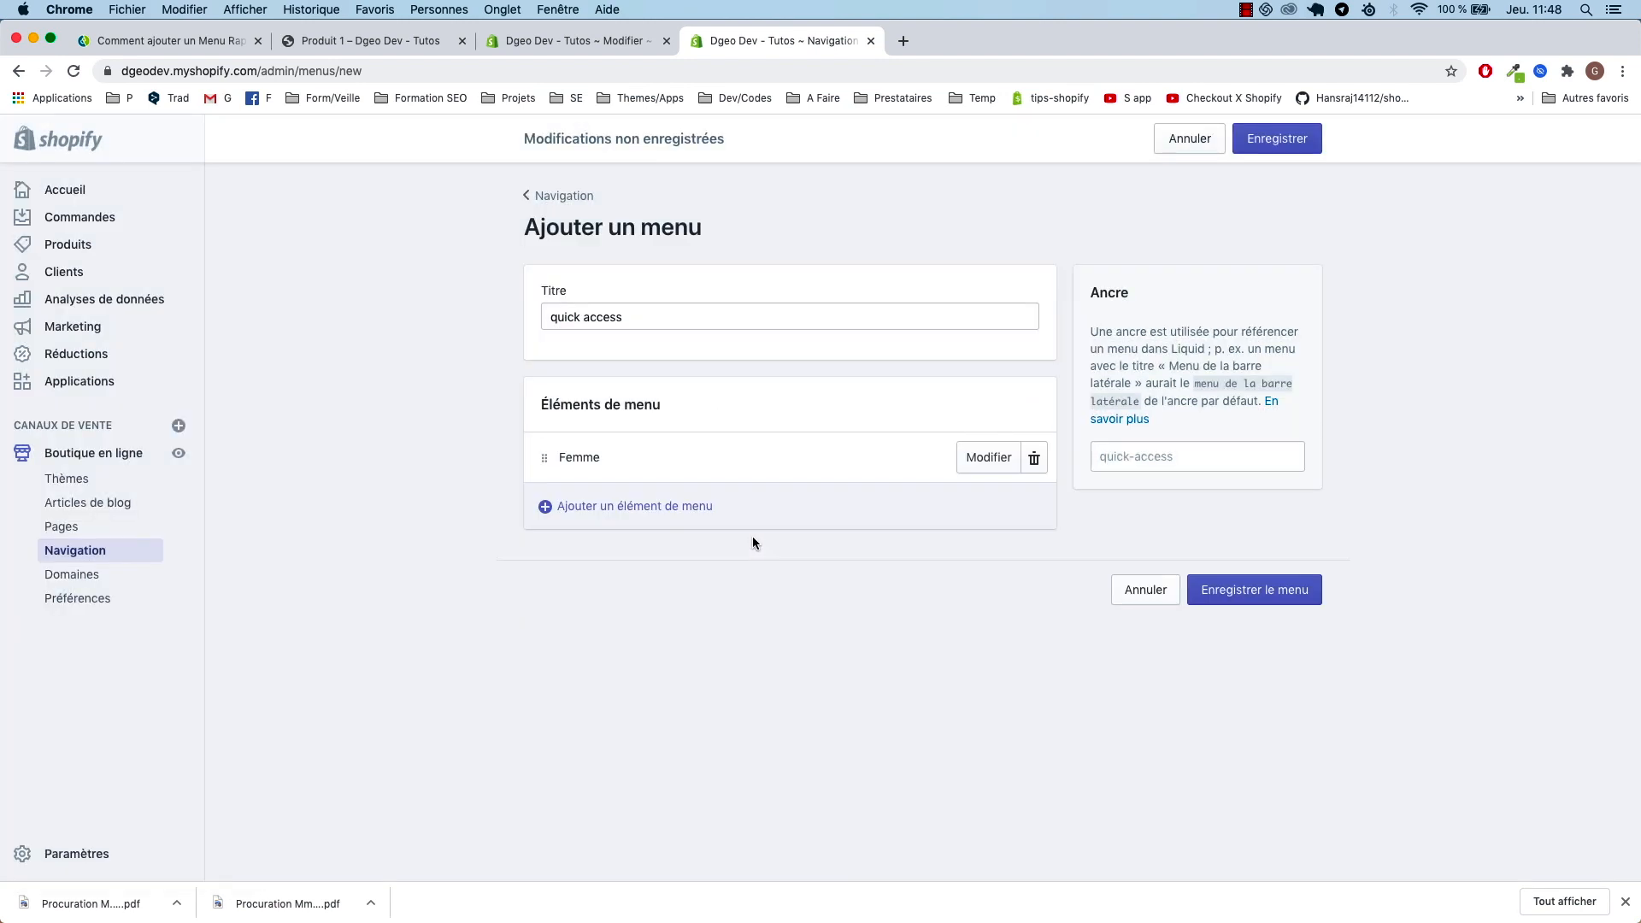
- Add a second menu item named Homme linked to the home page
left_click(677, 514)
left_click(643, 501)
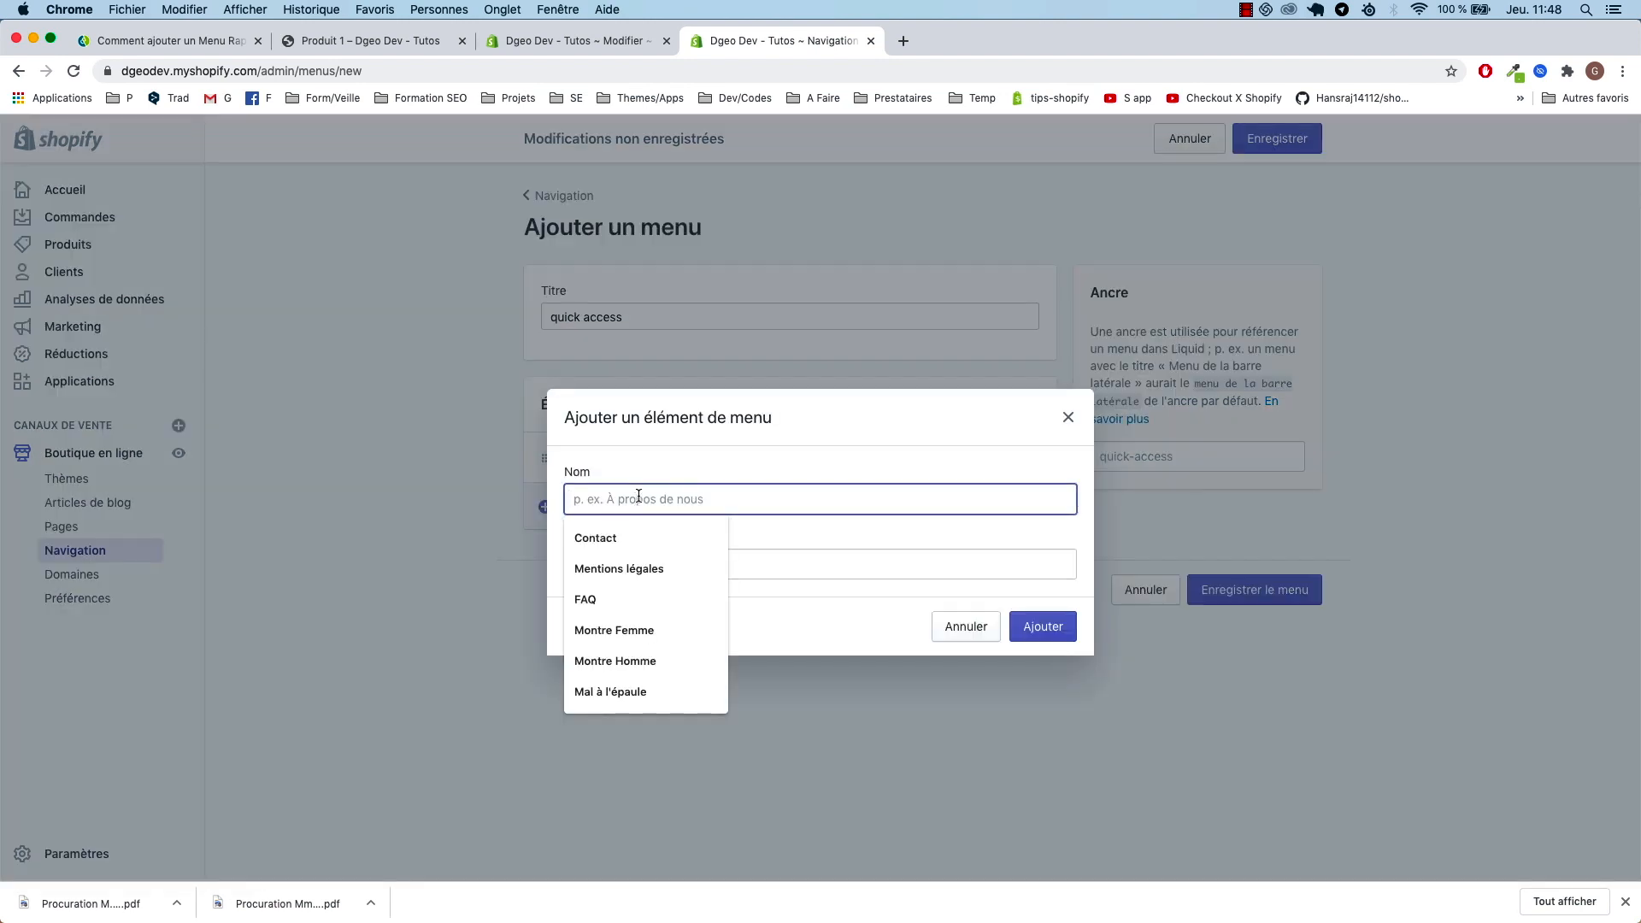
type("Homme")
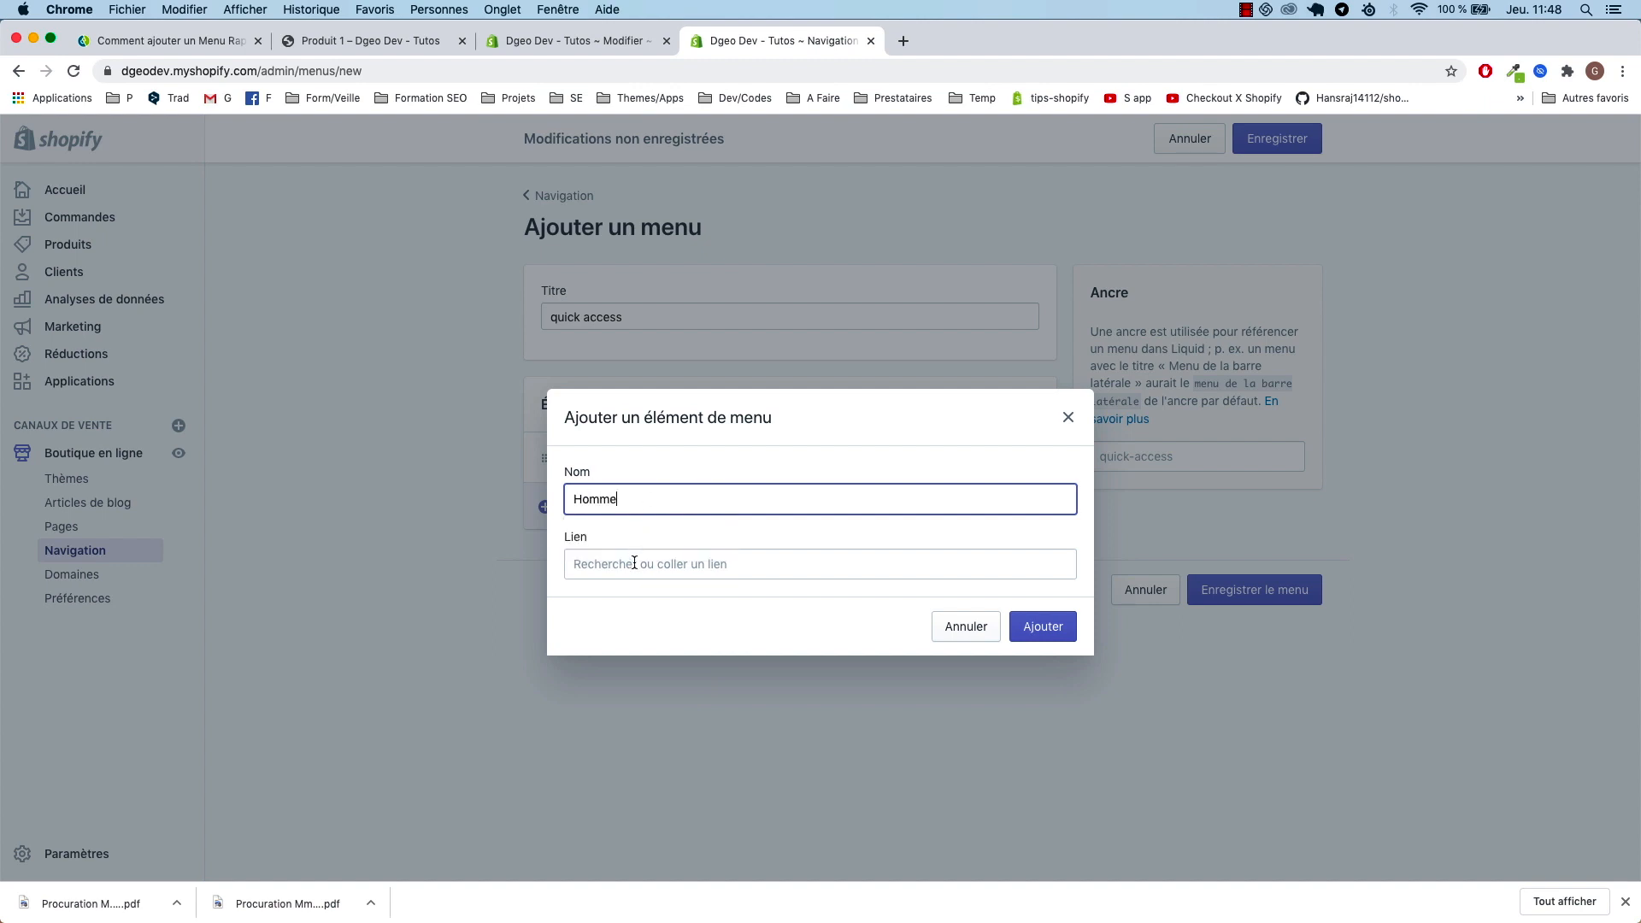
left_click(636, 557)
left_click(632, 276)
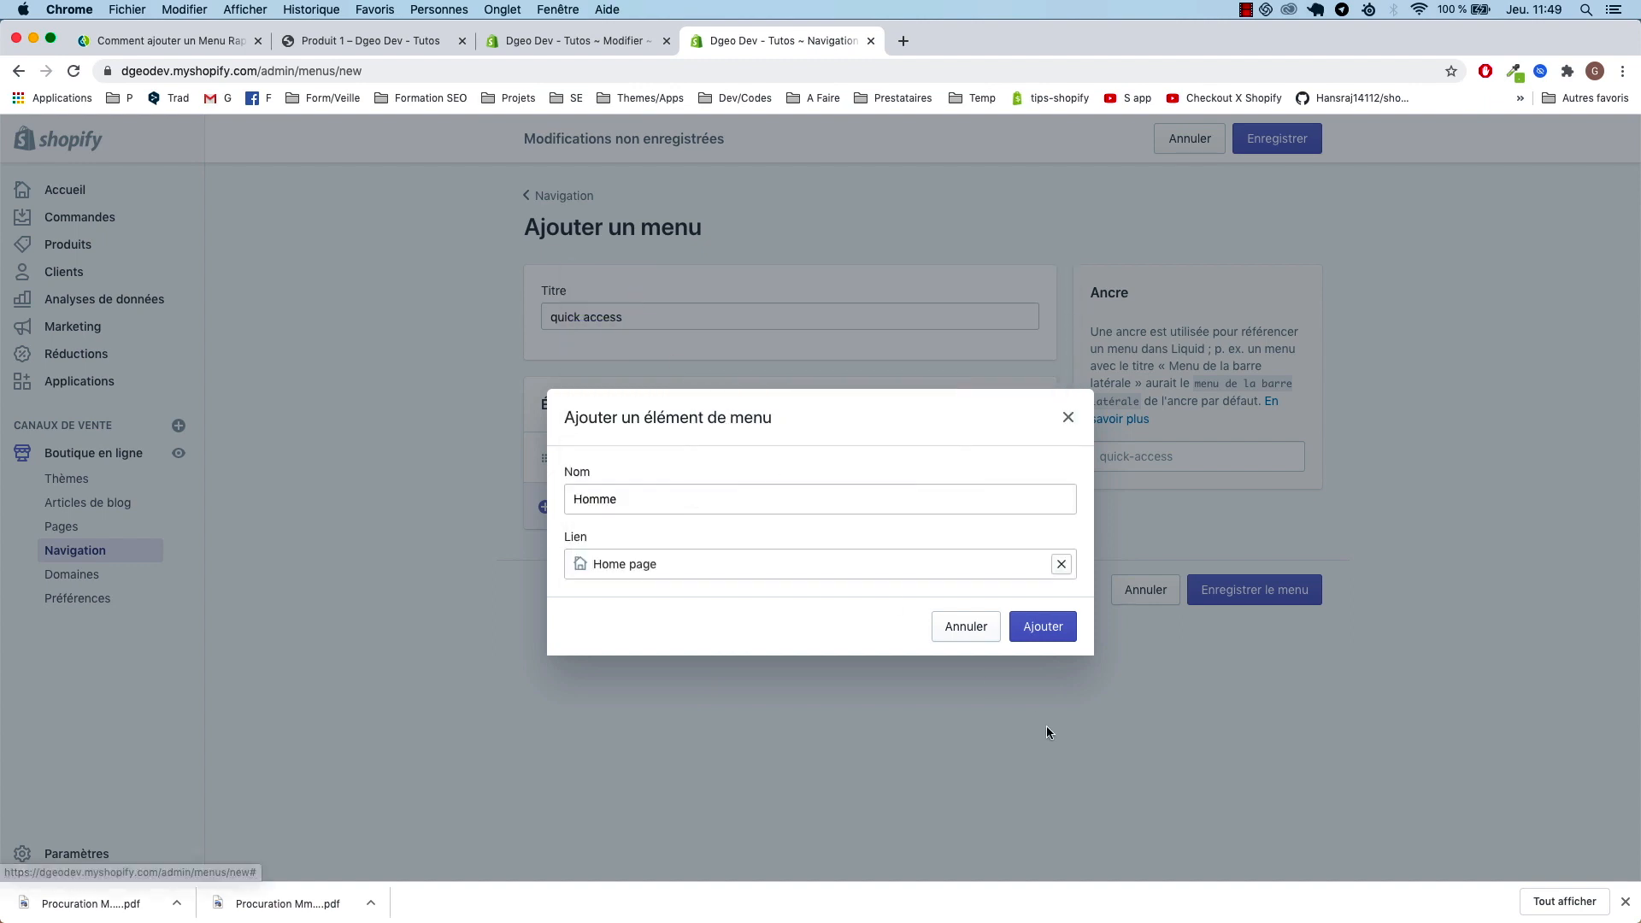
left_click(1042, 628)
- Save the quick access menu and reload the product page to check its links in the header
left_click(1277, 139)
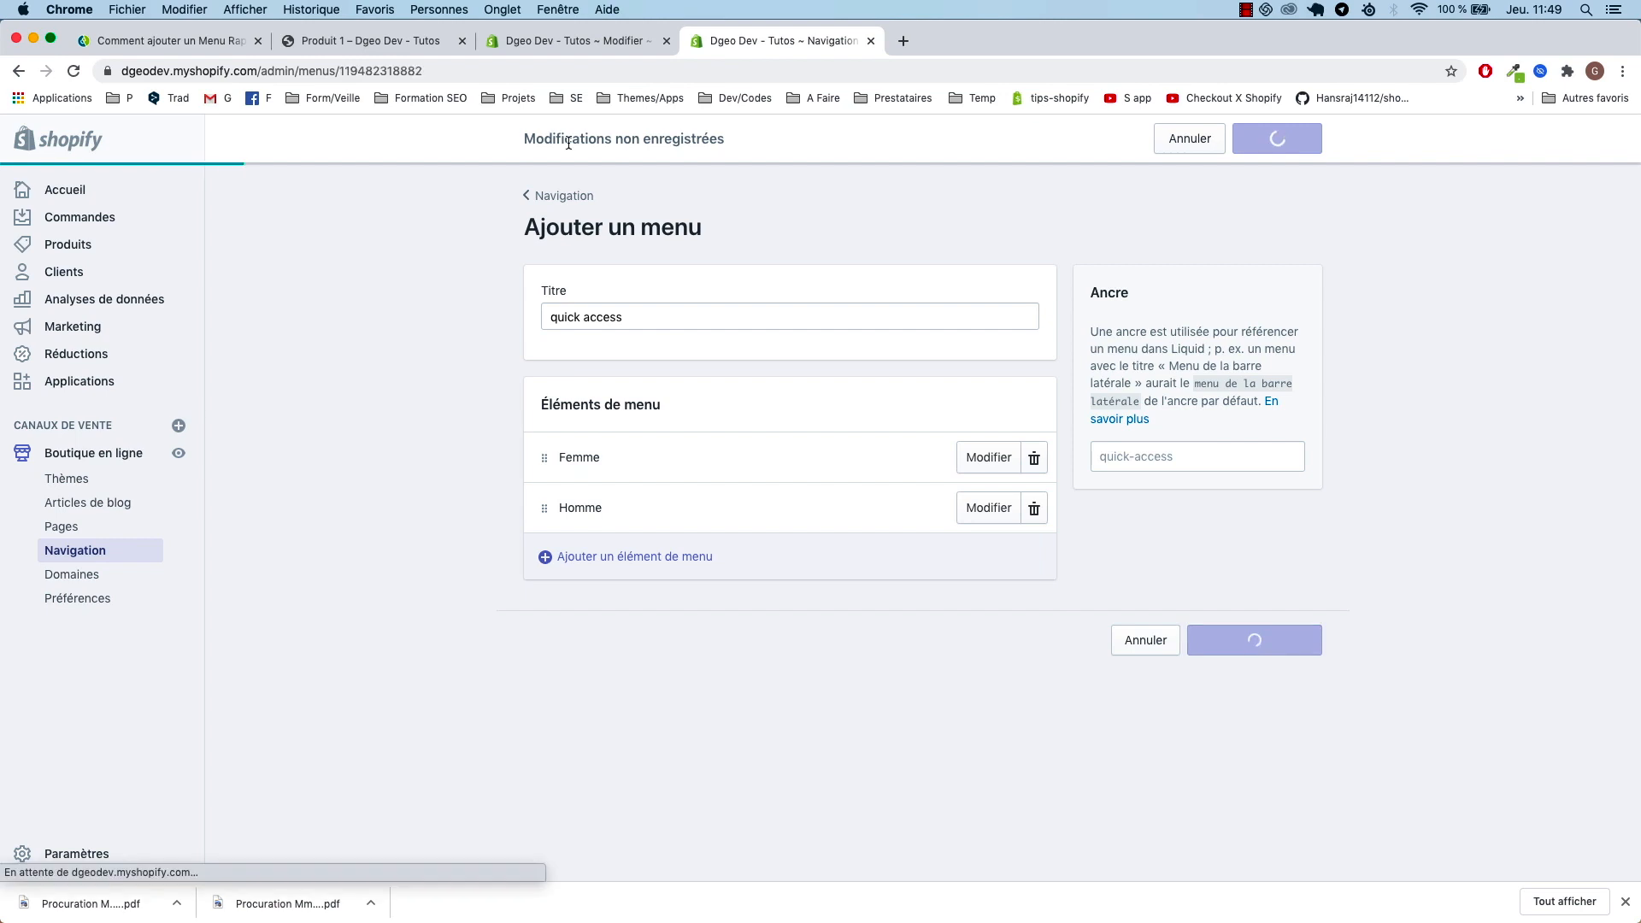
left_click(407, 46)
key("super+r")
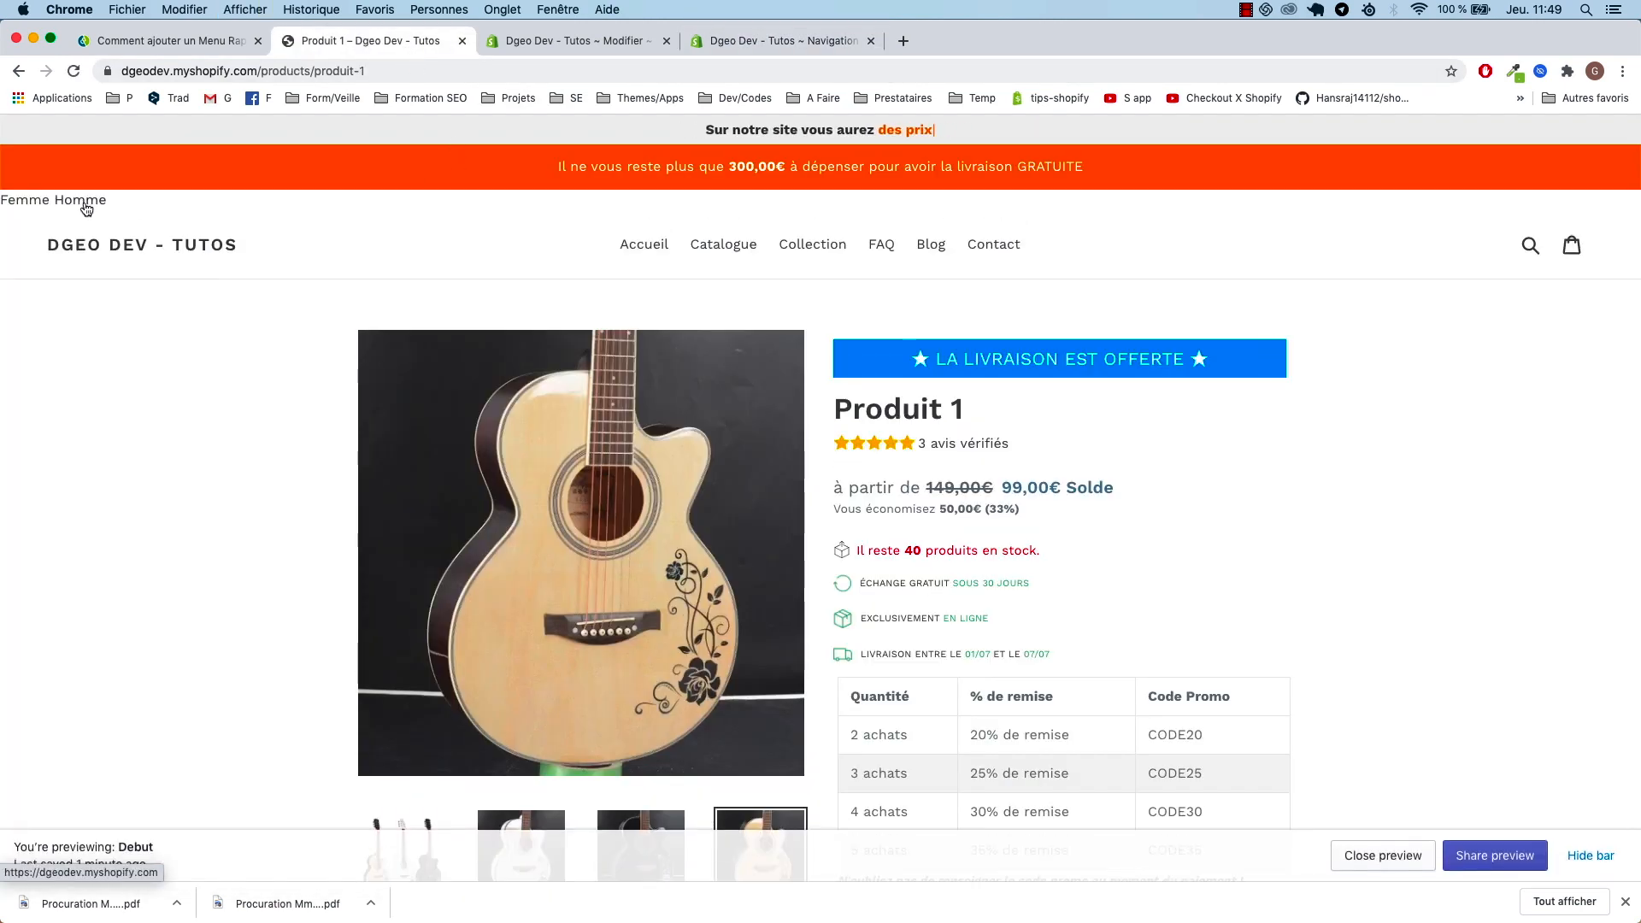
- Copy the complete dg-quick-access CSS block from the tutorial's Partie CSS section
left_click(180, 41)
scroll(448, 484, "down", 10)
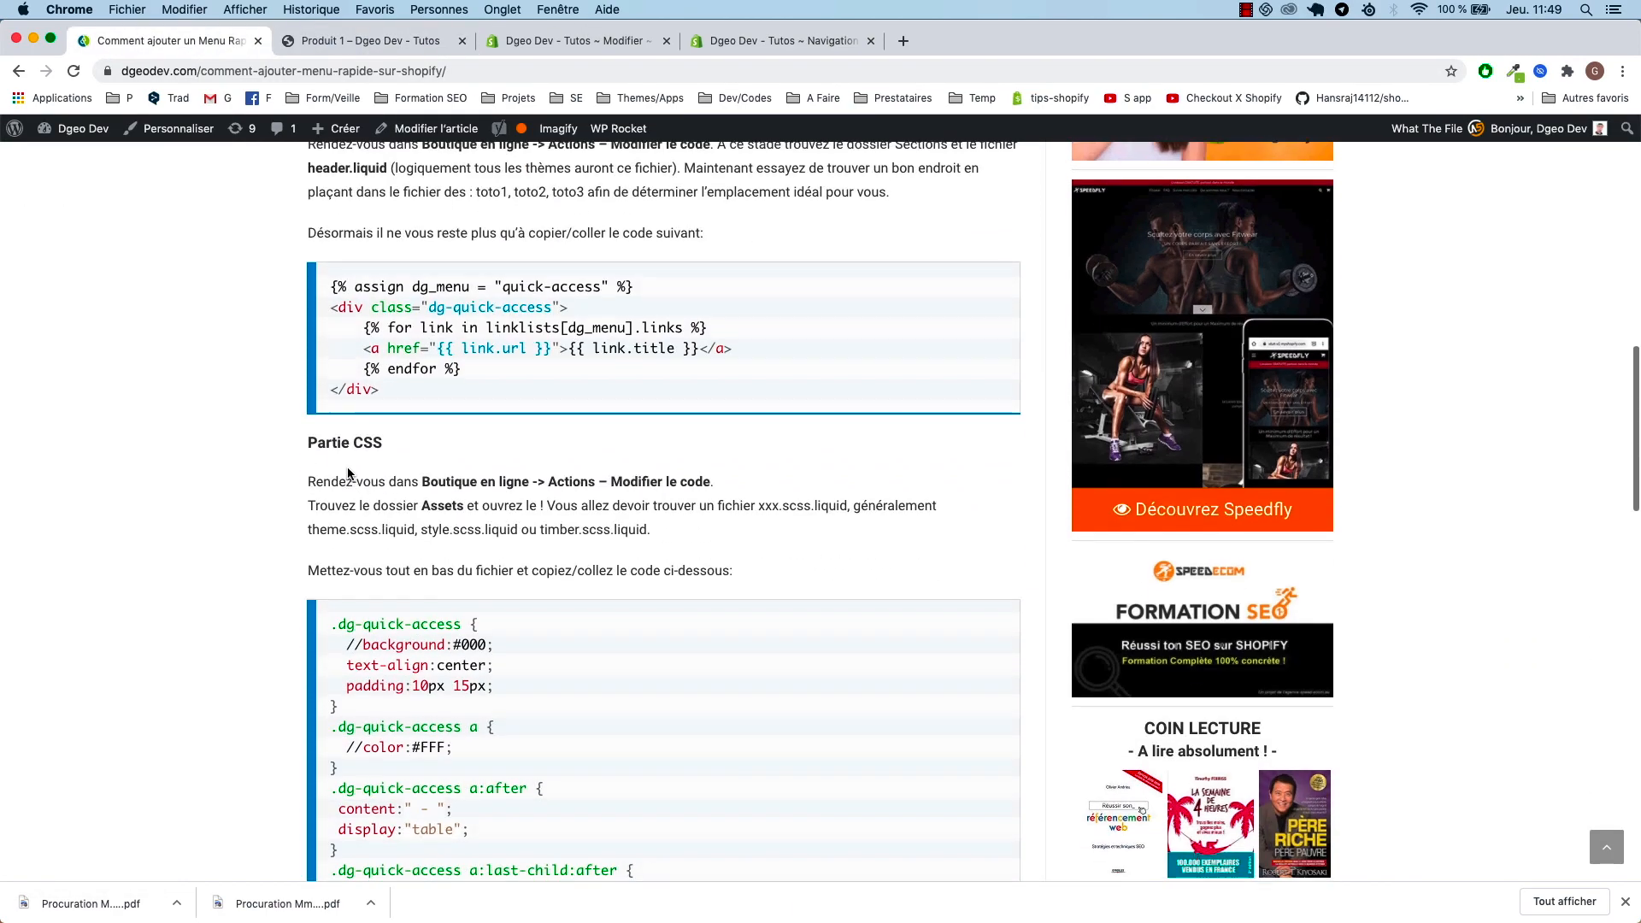
scroll(356, 442, "down", 5)
left_click_drag(332, 417, 415, 704)
key("super+c")
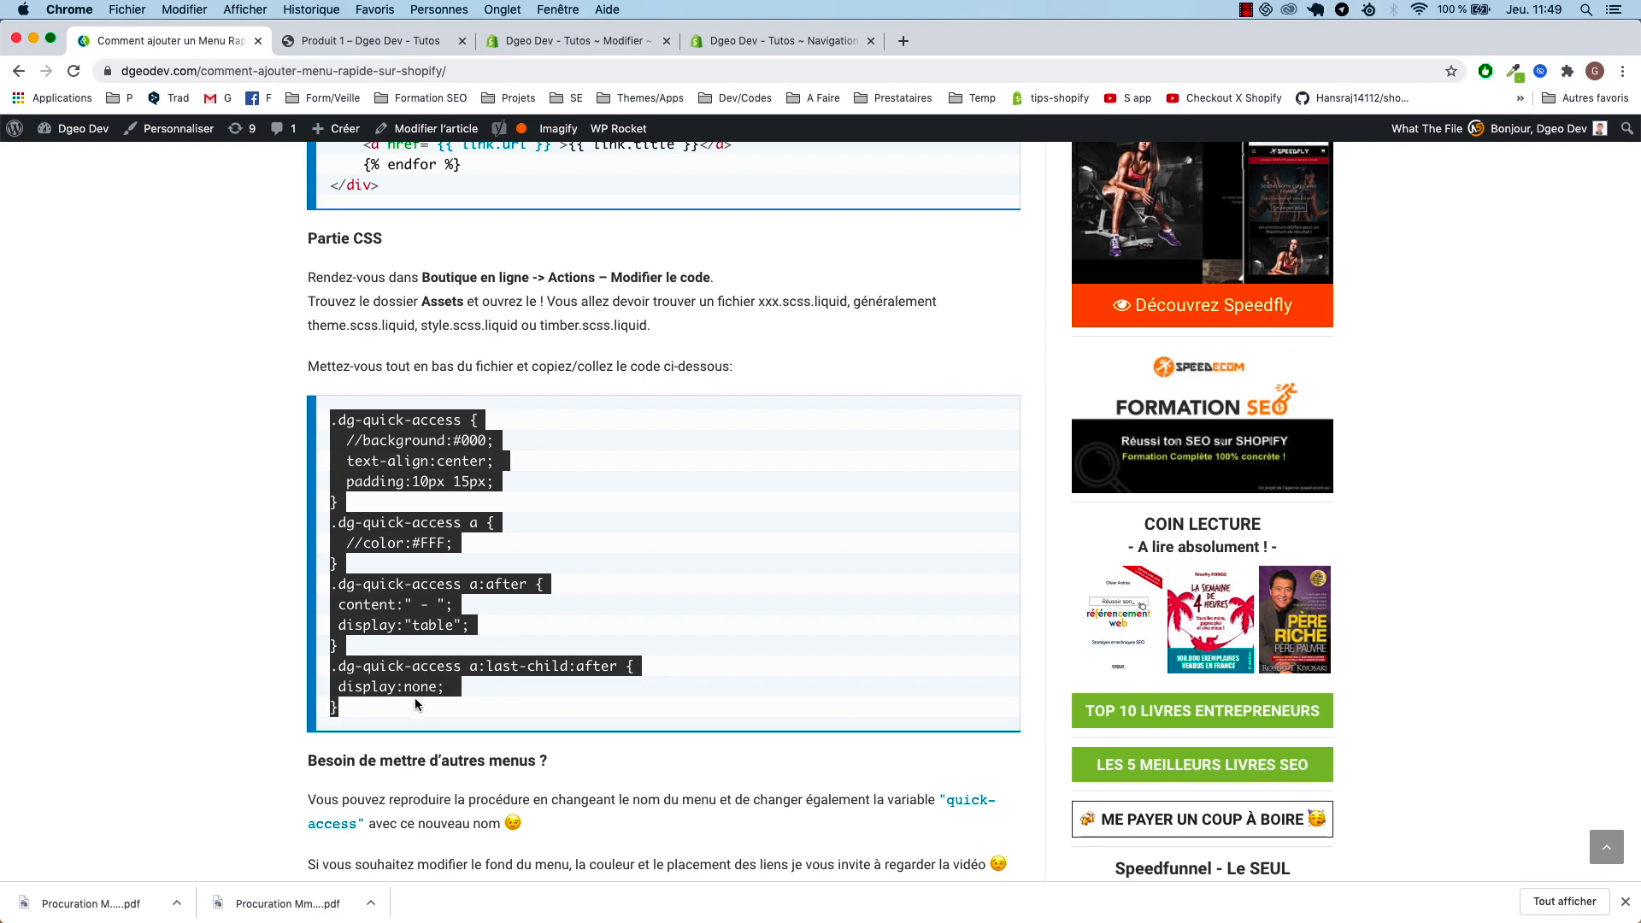
- Paste the CSS at the end of theme.scss.liquid in Assets, save the file and reload the product page to check the menu's styling
left_click(578, 41)
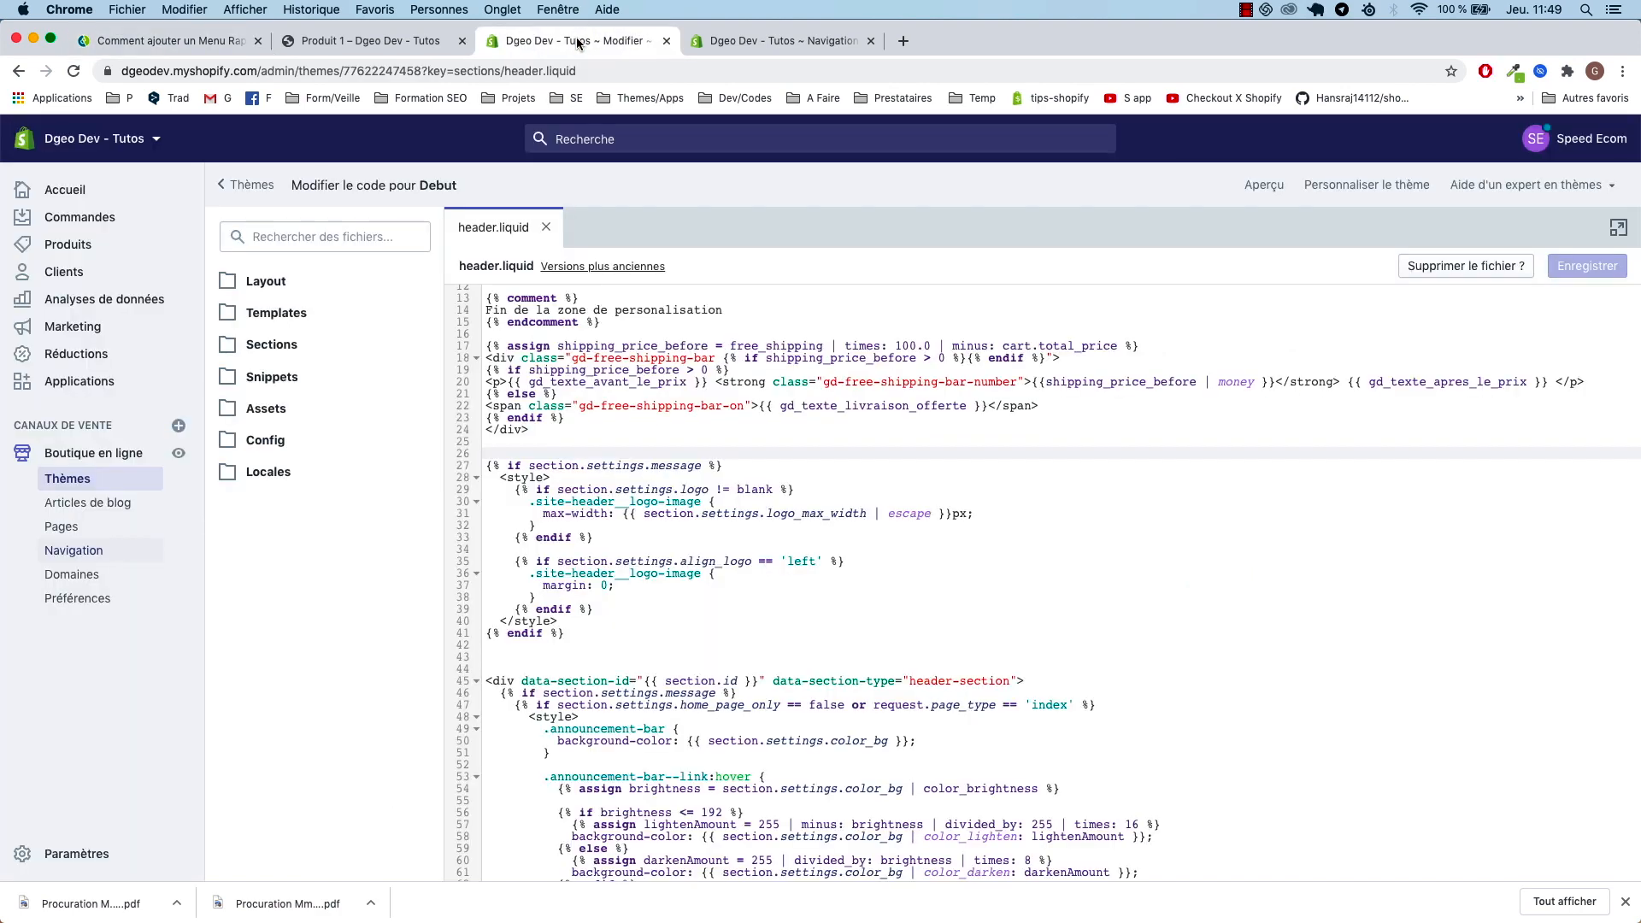
left_click(266, 410)
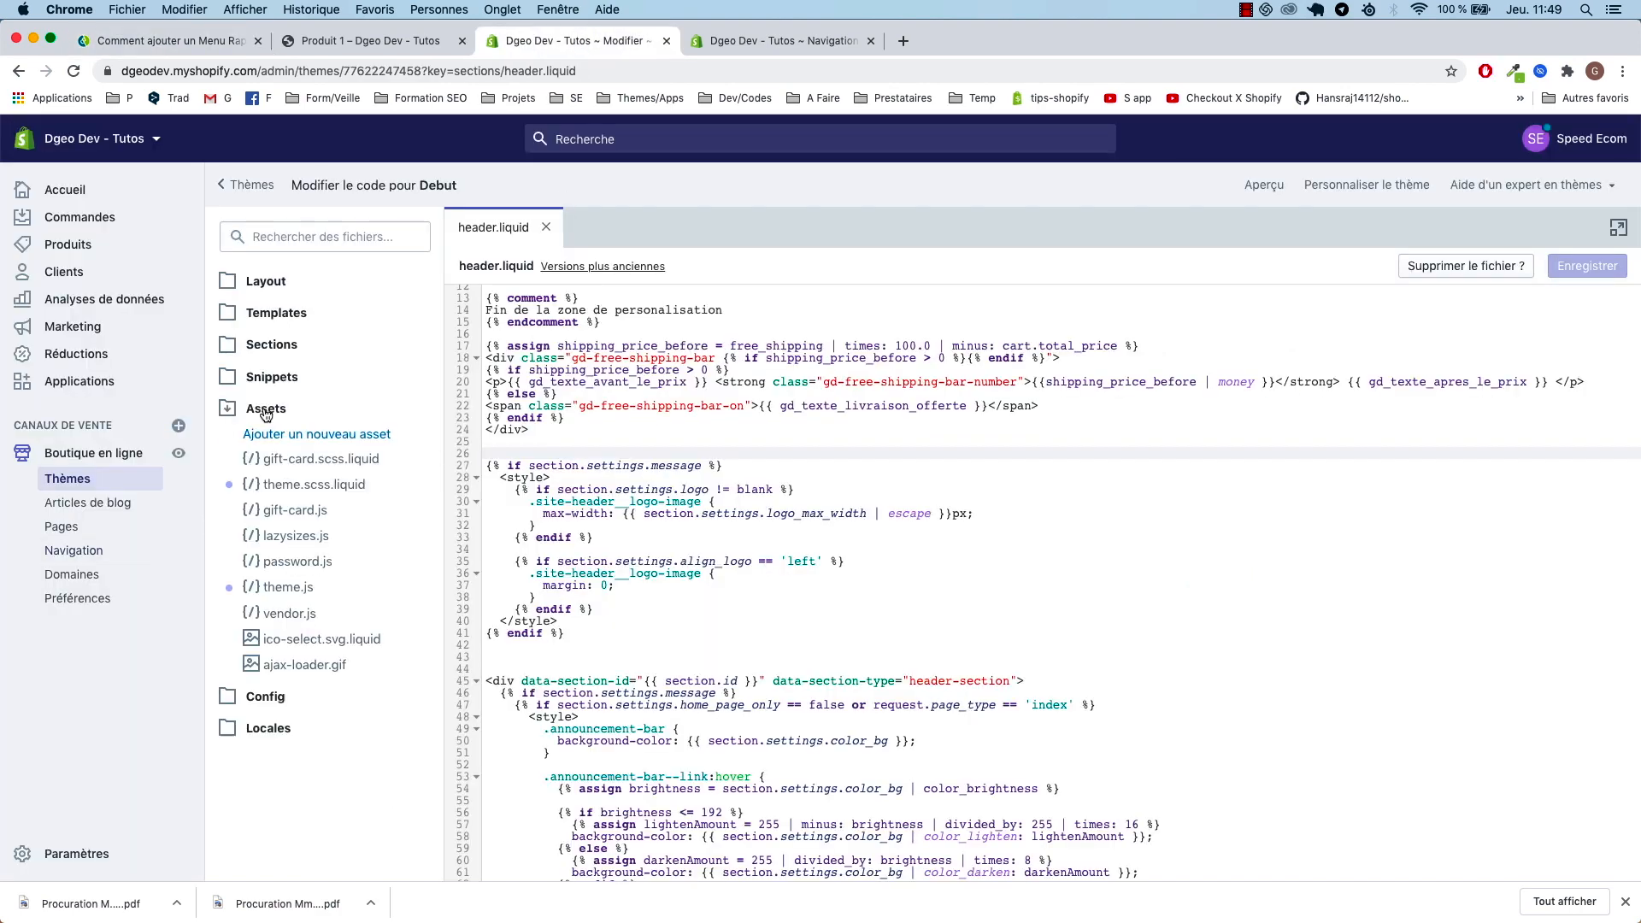
left_click(301, 490)
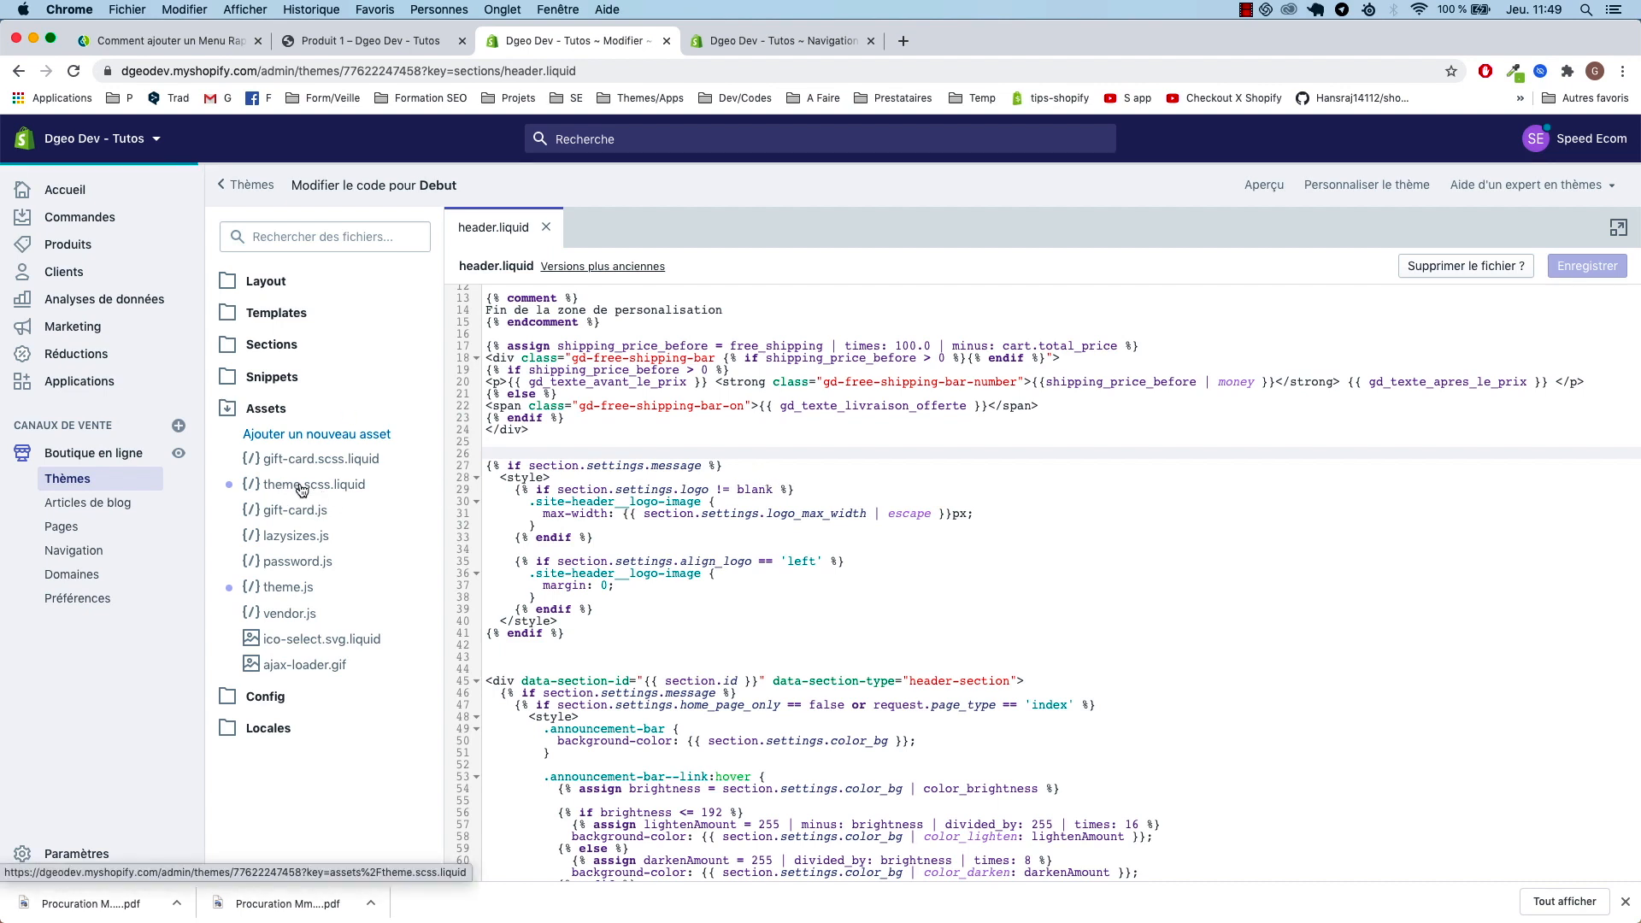
left_click_drag(1635, 299, 1633, 889)
left_click(629, 788)
key("Return")
key("super+v")
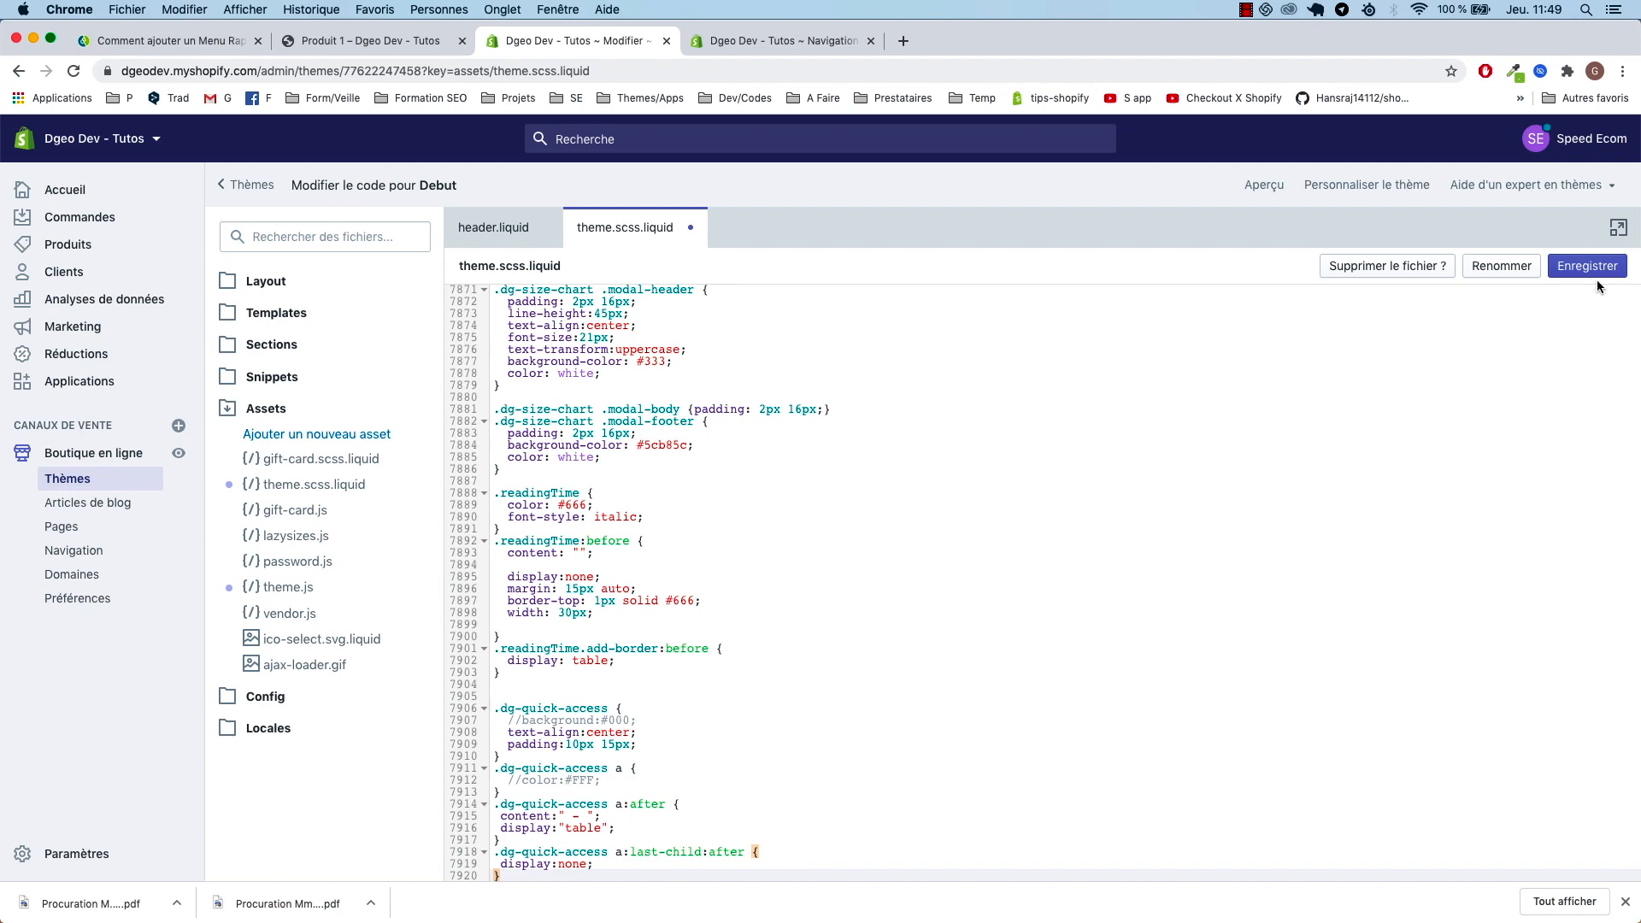
left_click(366, 41)
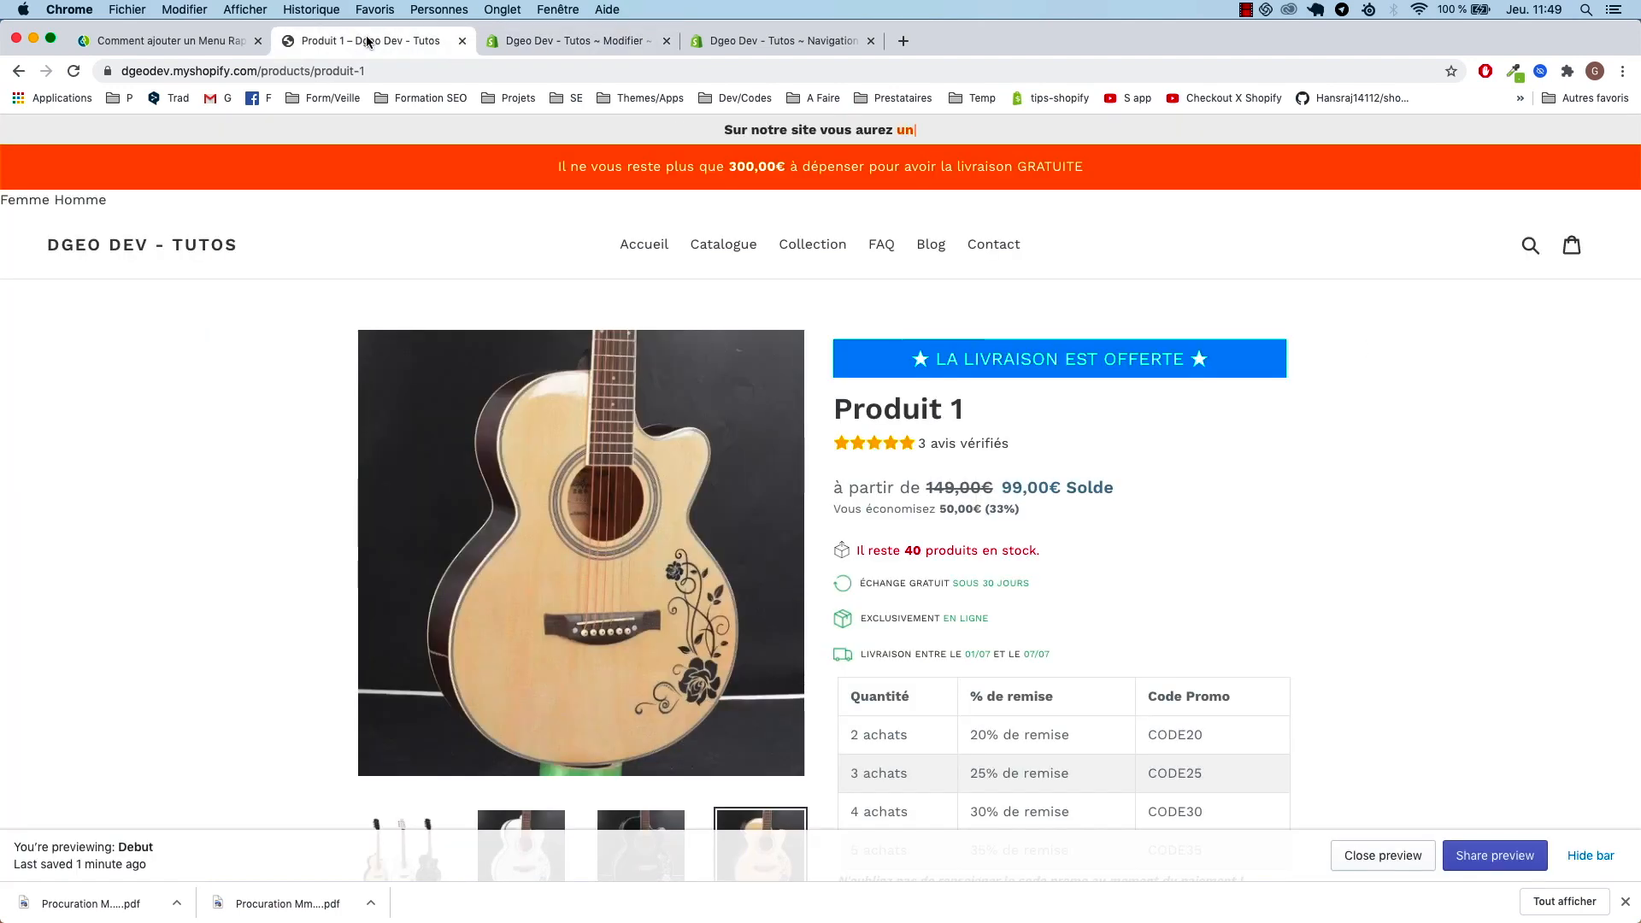
key("super+r")
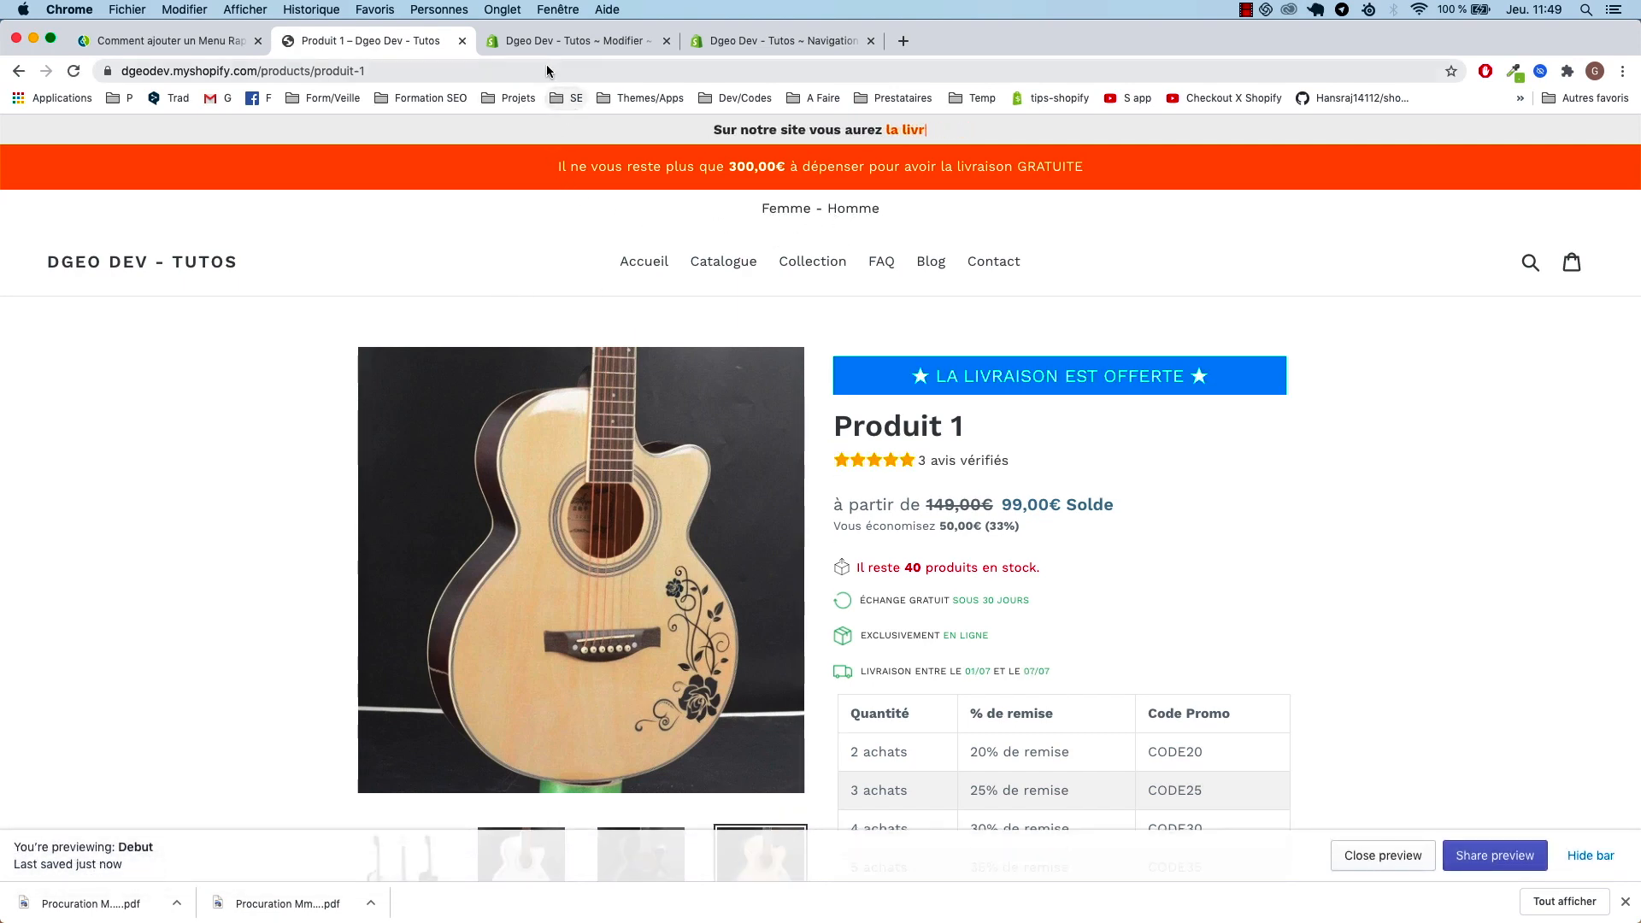
- Start another menu in the store's navigation settings and title it Test
left_click(536, 39)
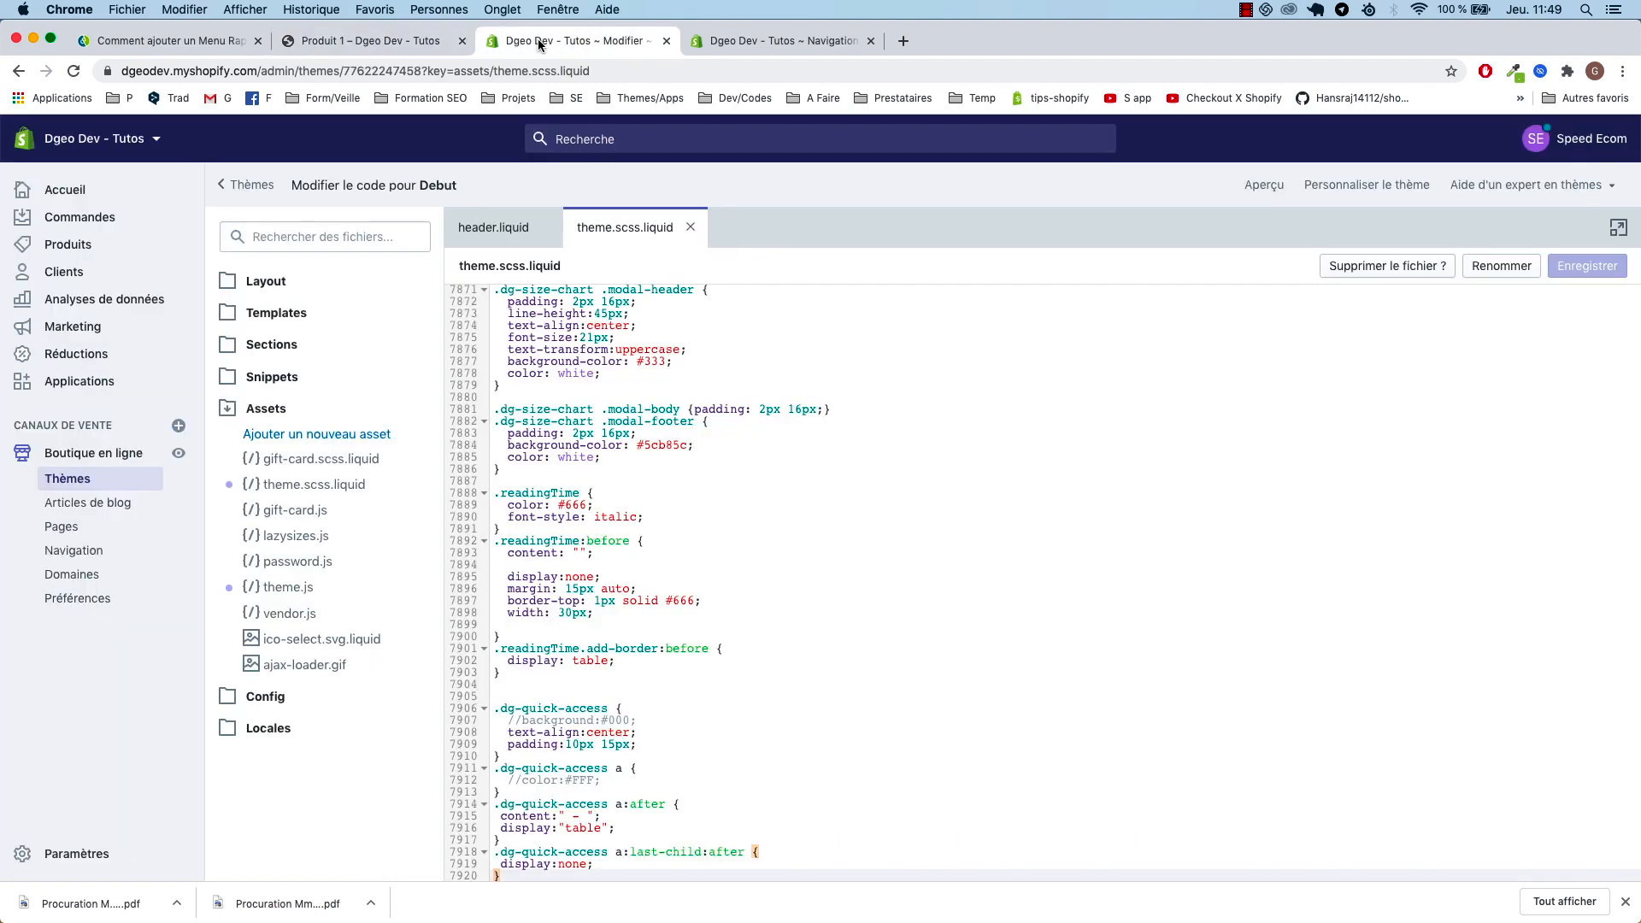
left_click(756, 41)
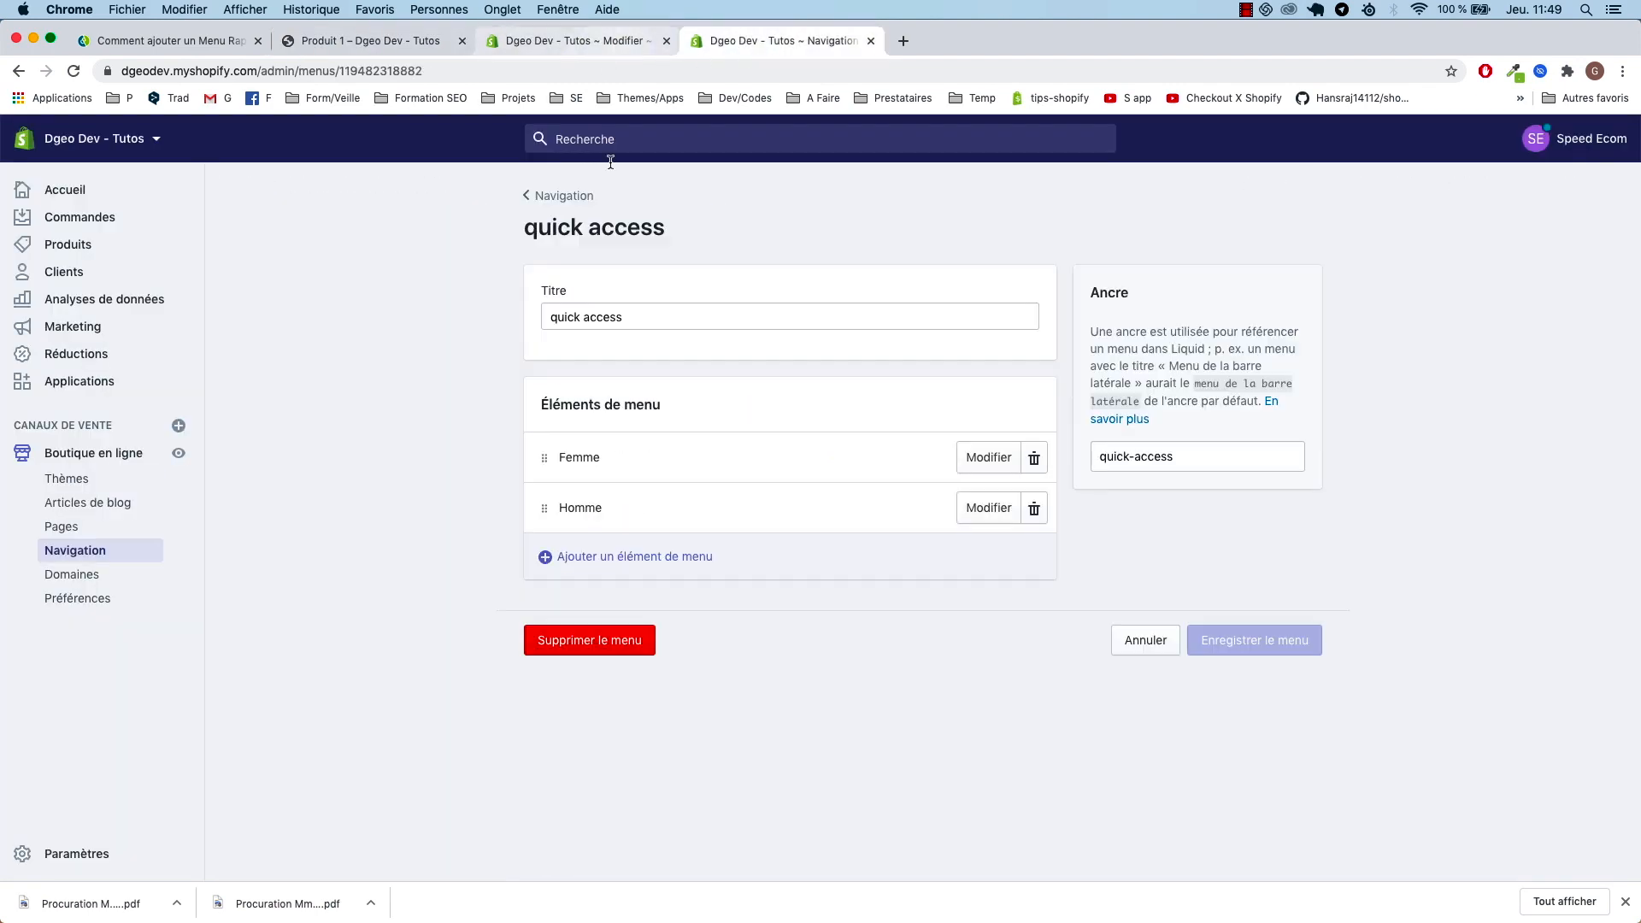
left_click(89, 552)
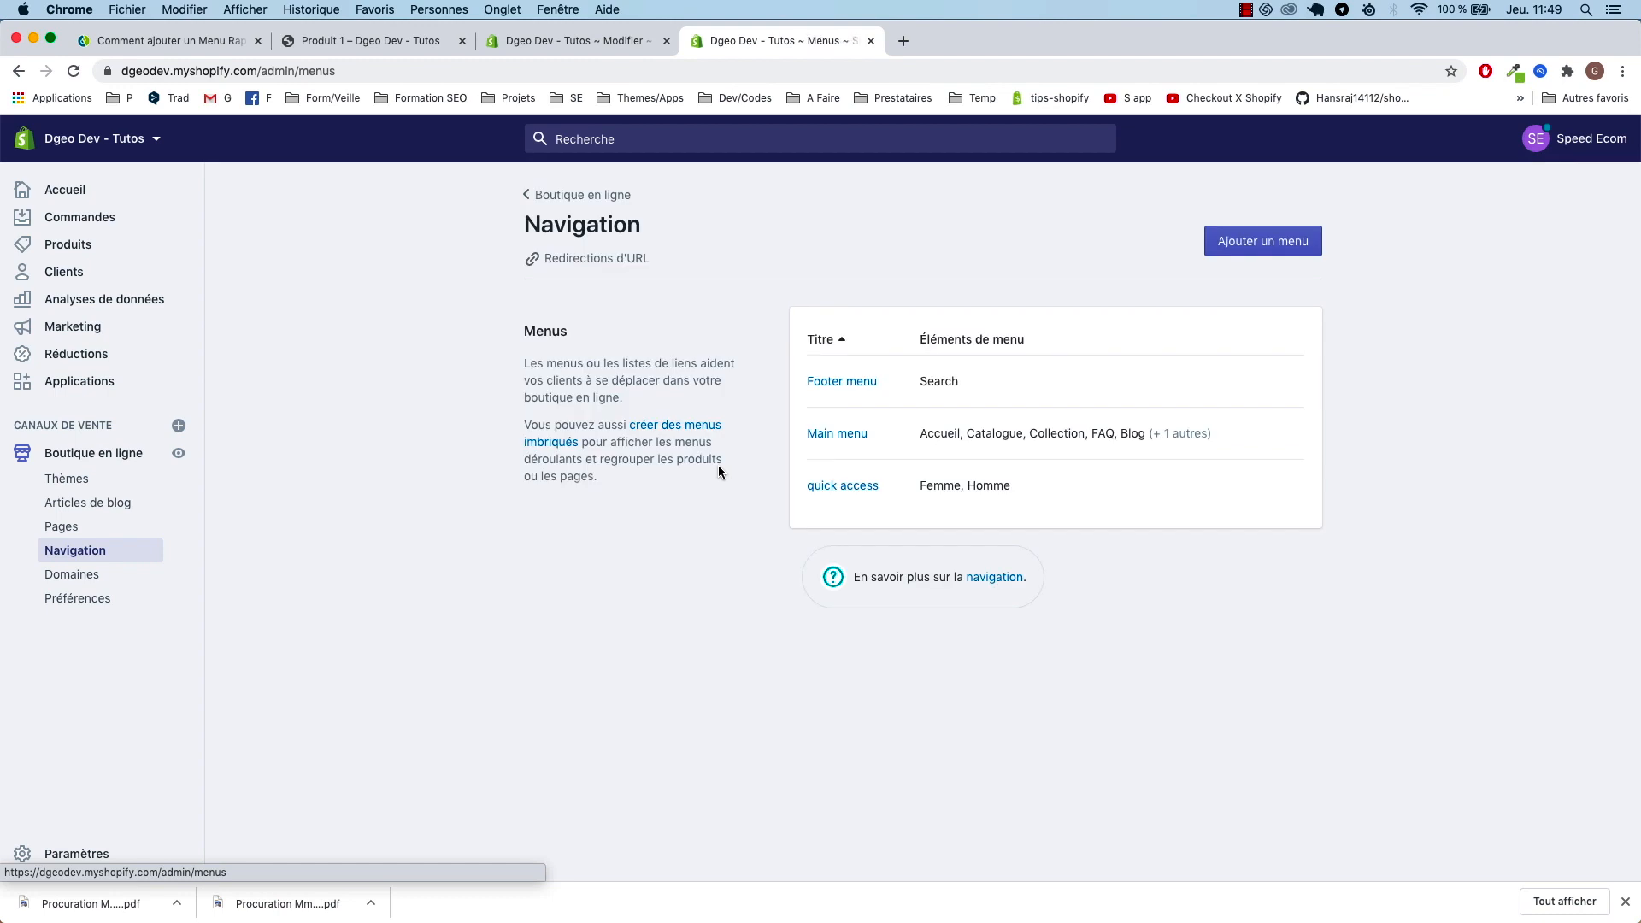
left_click(1248, 242)
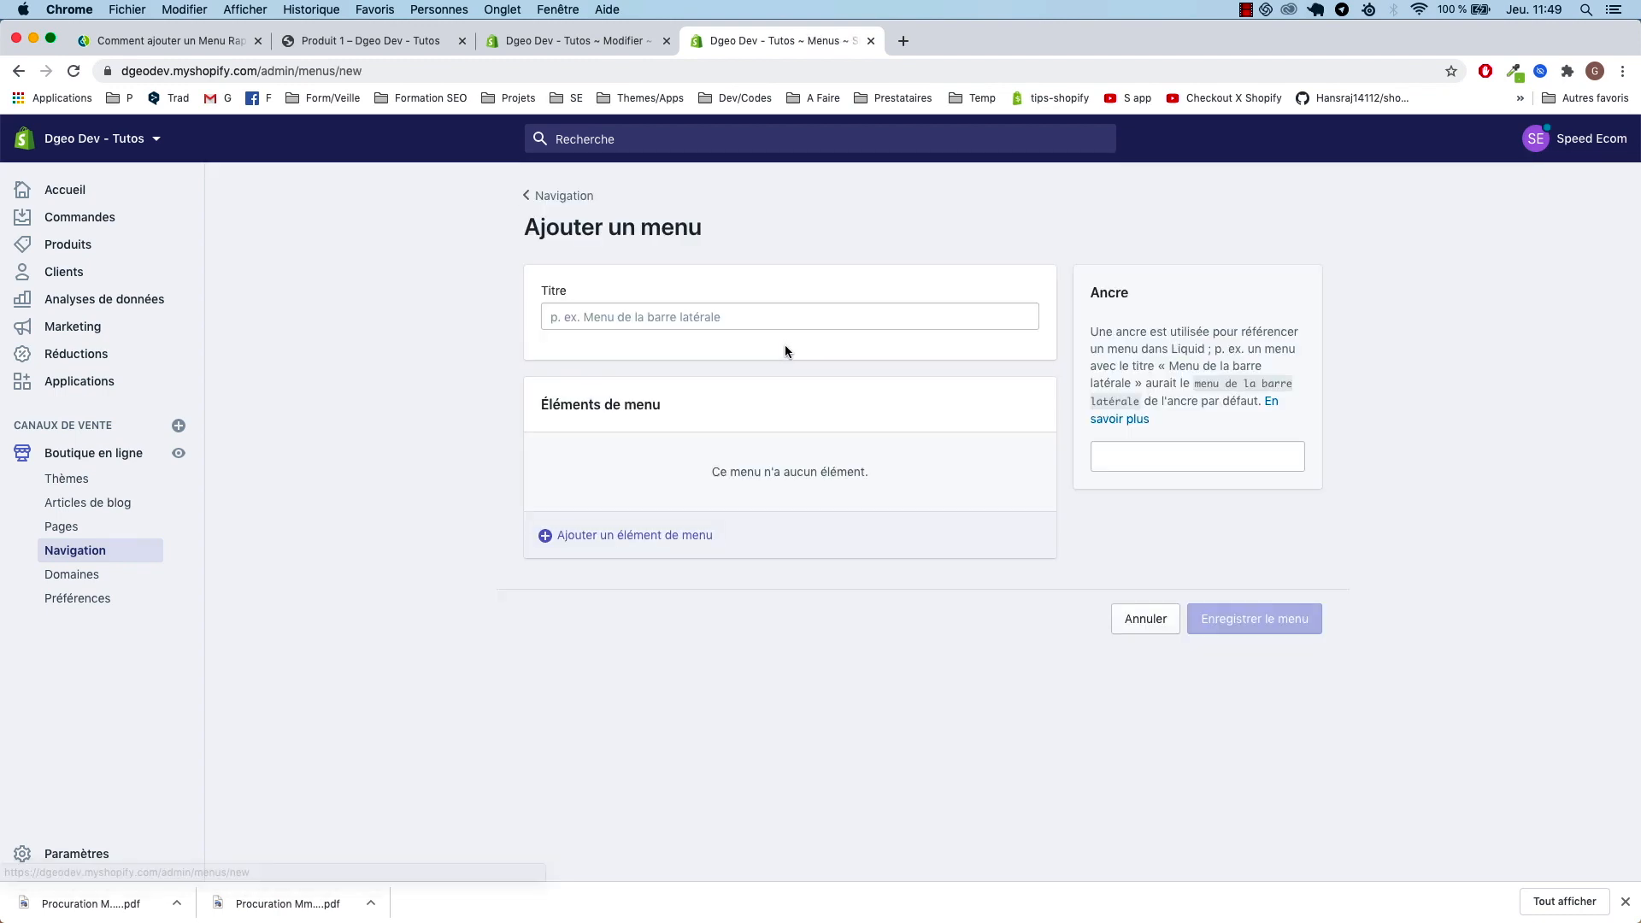
left_click(663, 323)
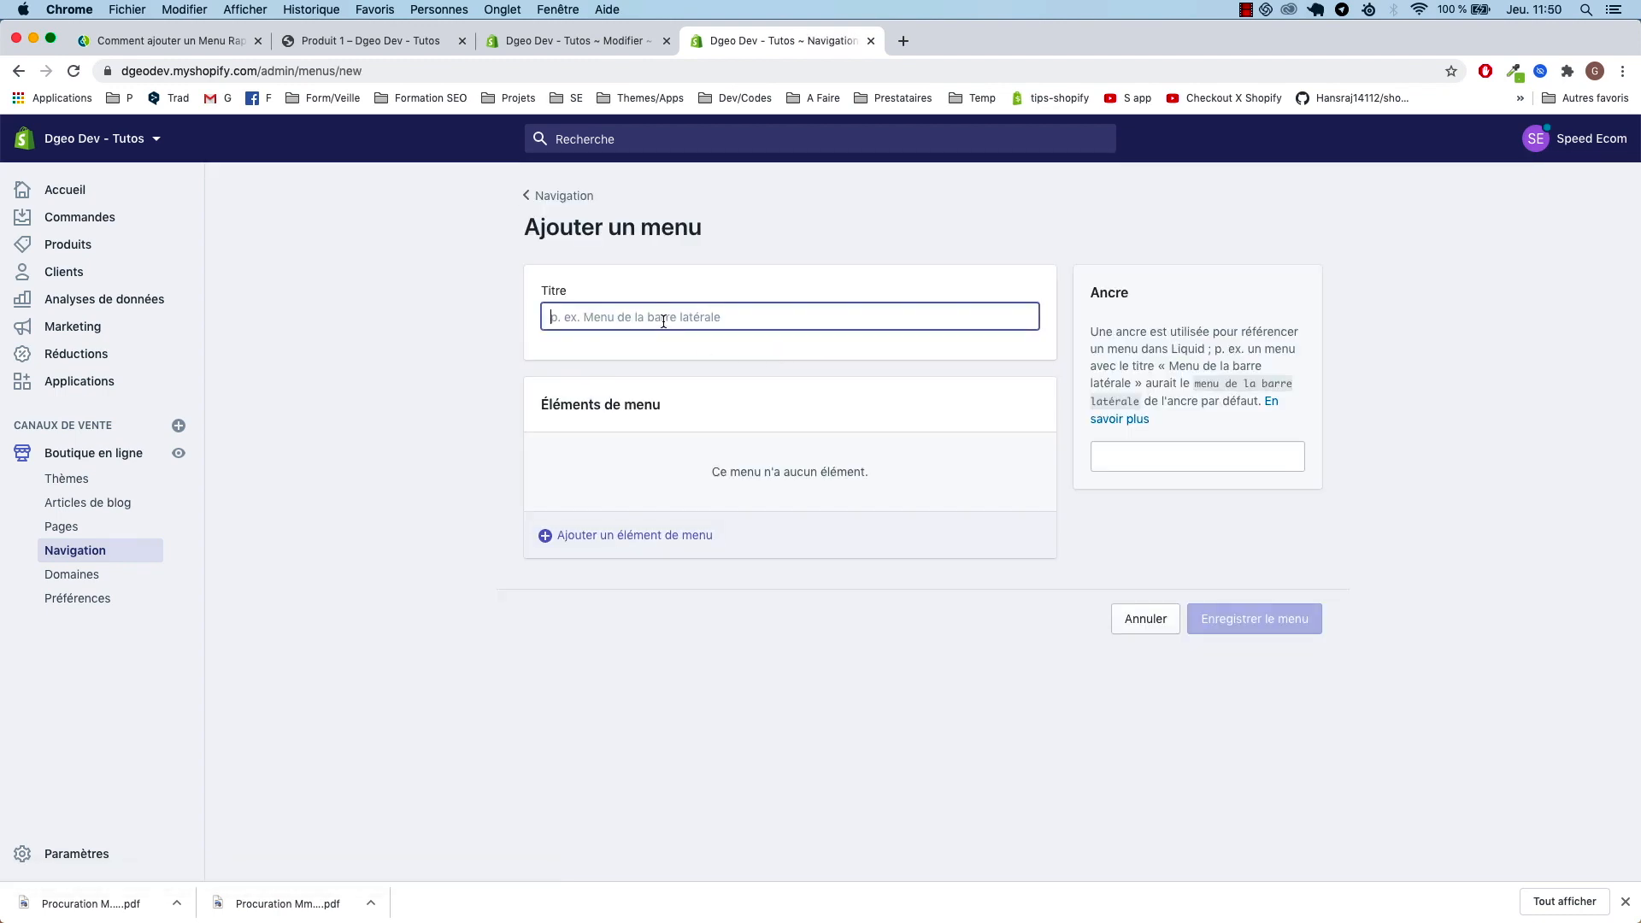
type("Test")
- Add a menu item named test1 linked to the home page to the Test menu
left_click(699, 534)
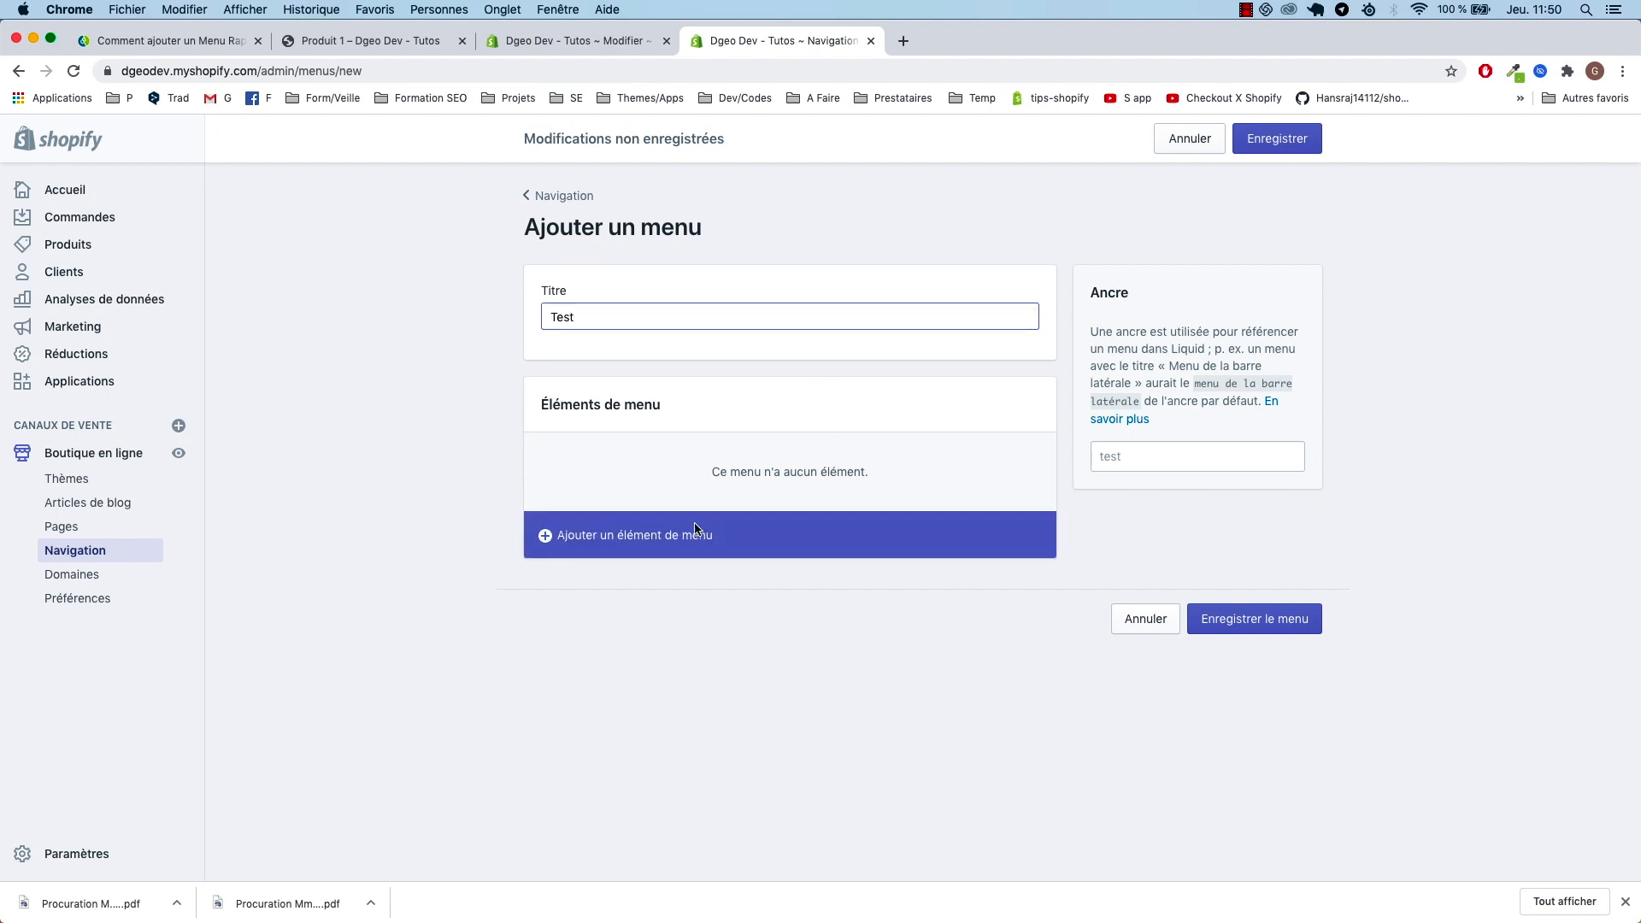
left_click(645, 503)
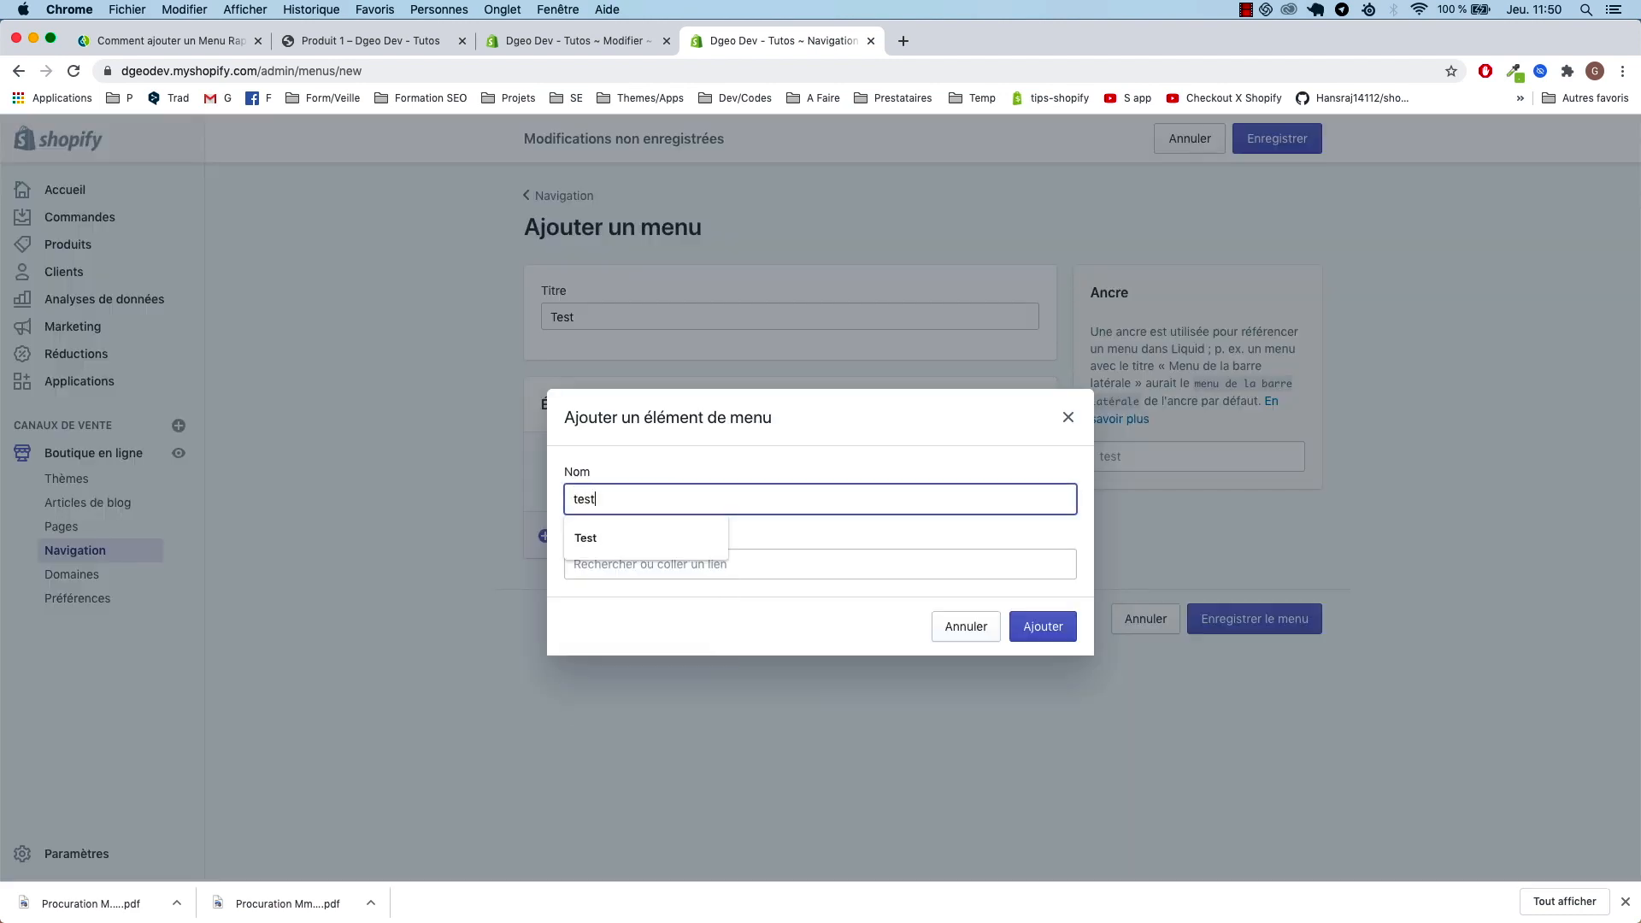
type("1")
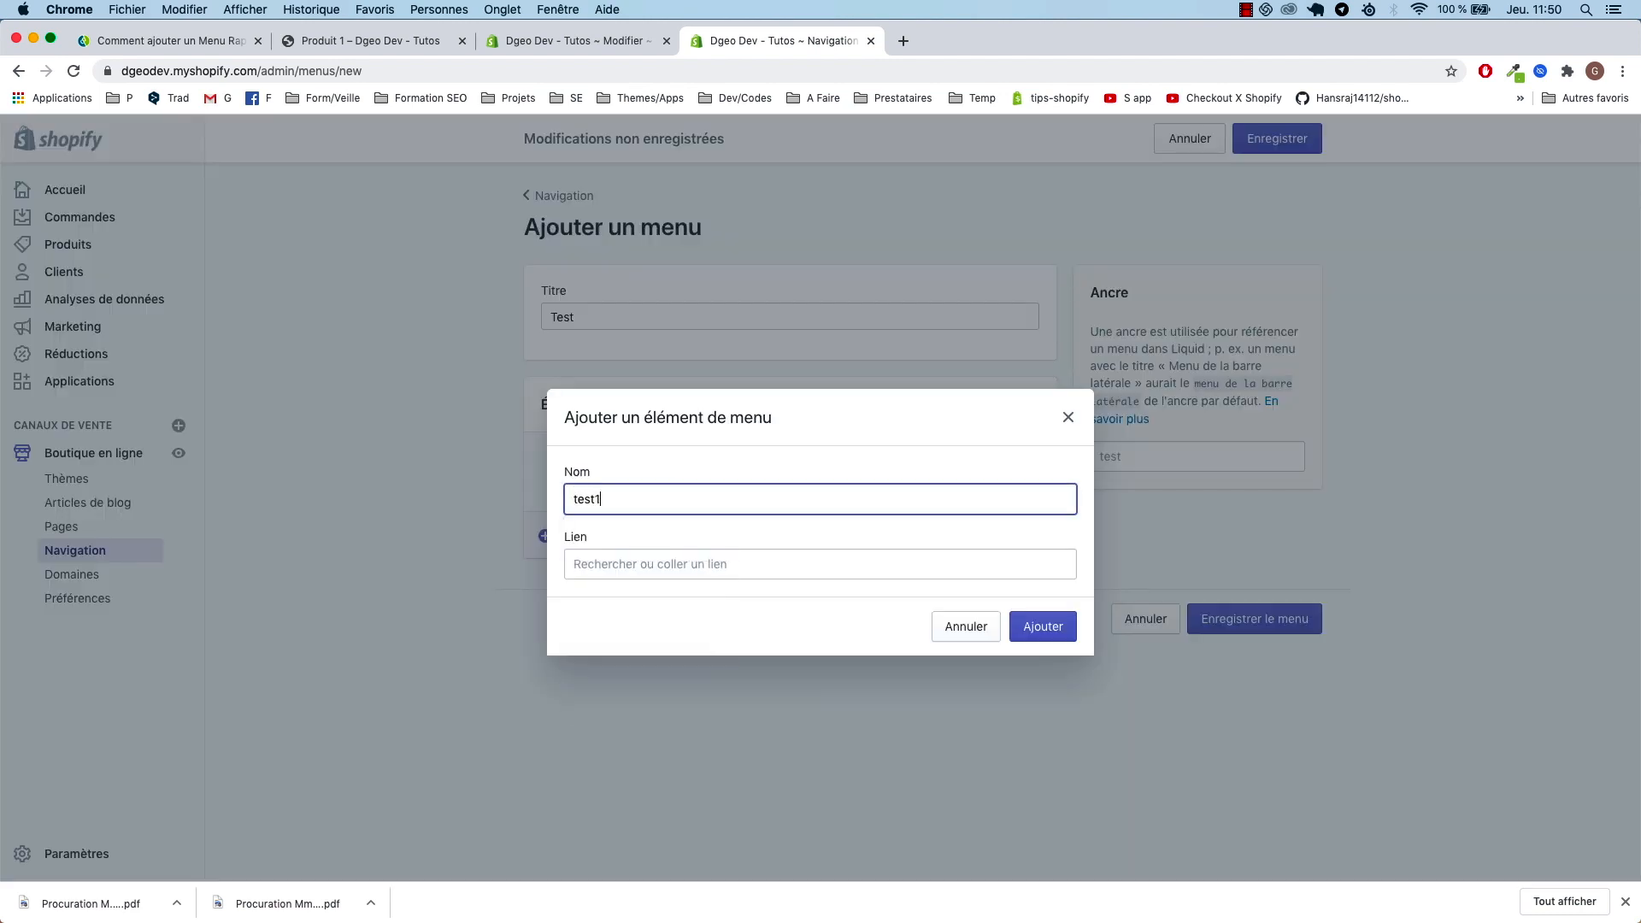
left_click(680, 578)
left_click(653, 295)
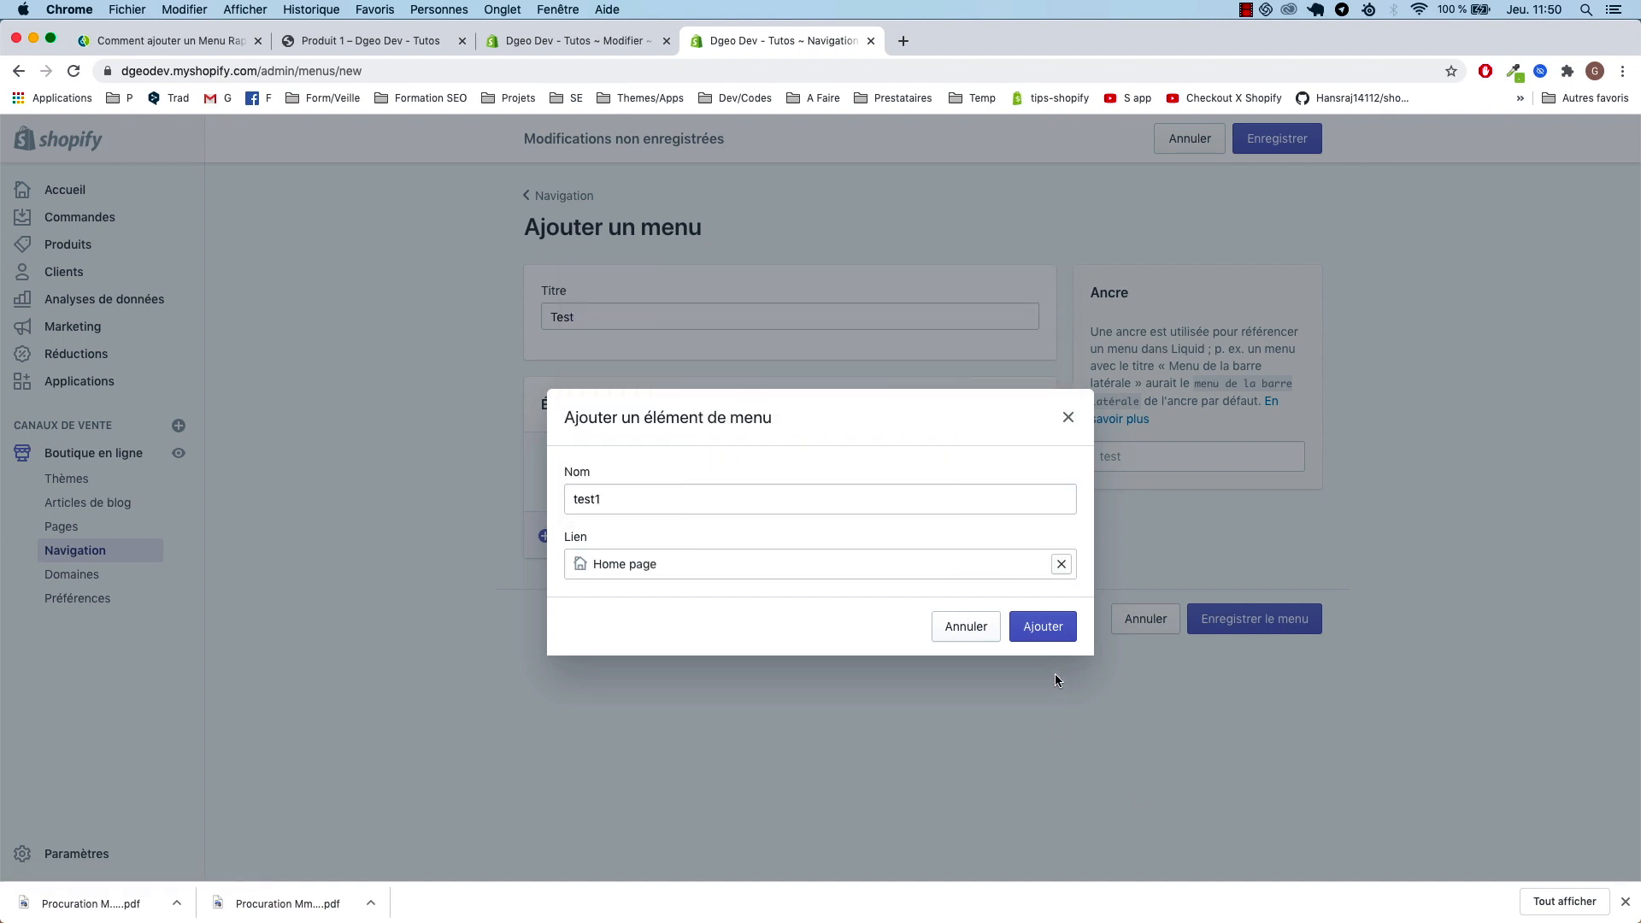
left_click(1043, 627)
- Add a menu item named test2 linked to the home page and save the Test menu
left_click(581, 506)
left_click(581, 496)
type("test2")
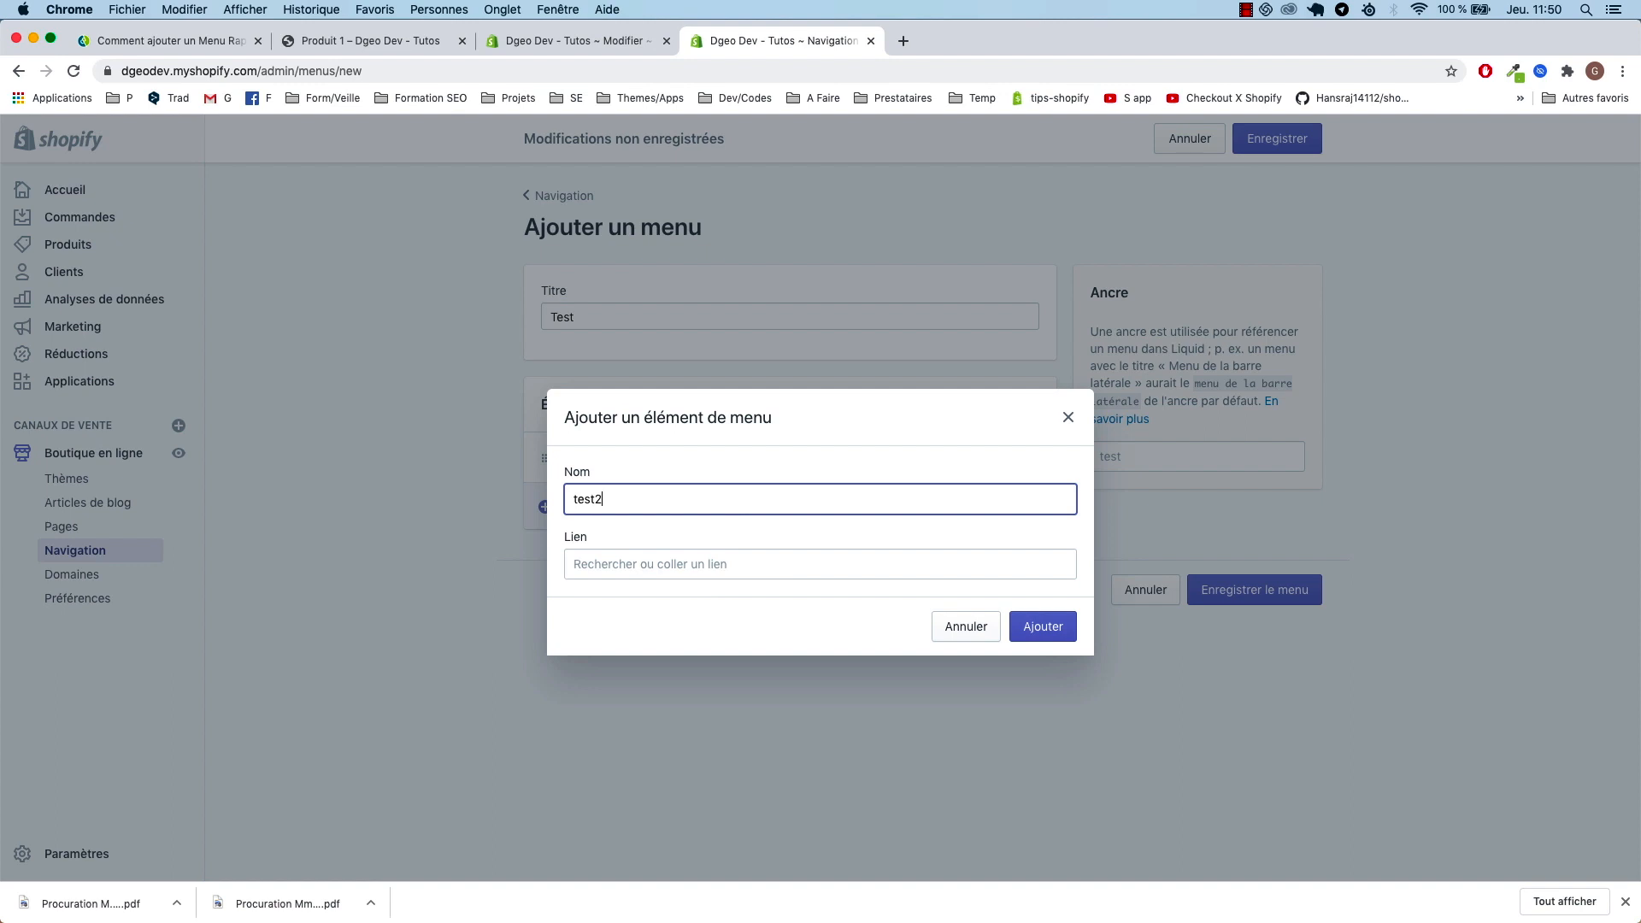
left_click(1048, 623)
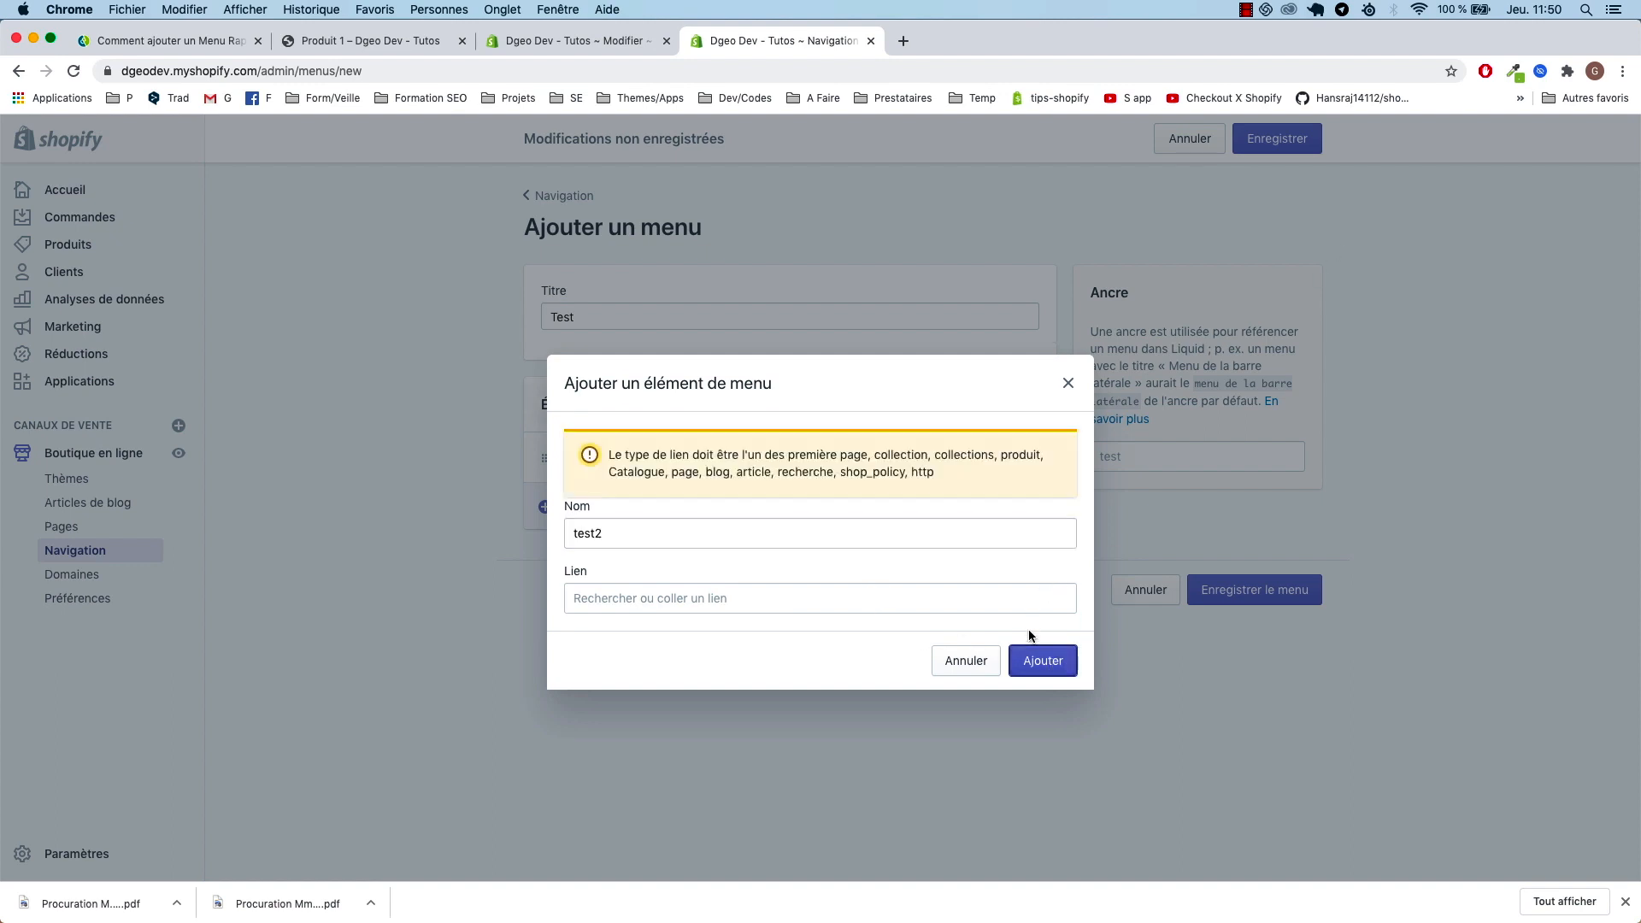
left_click(706, 598)
left_click(756, 315)
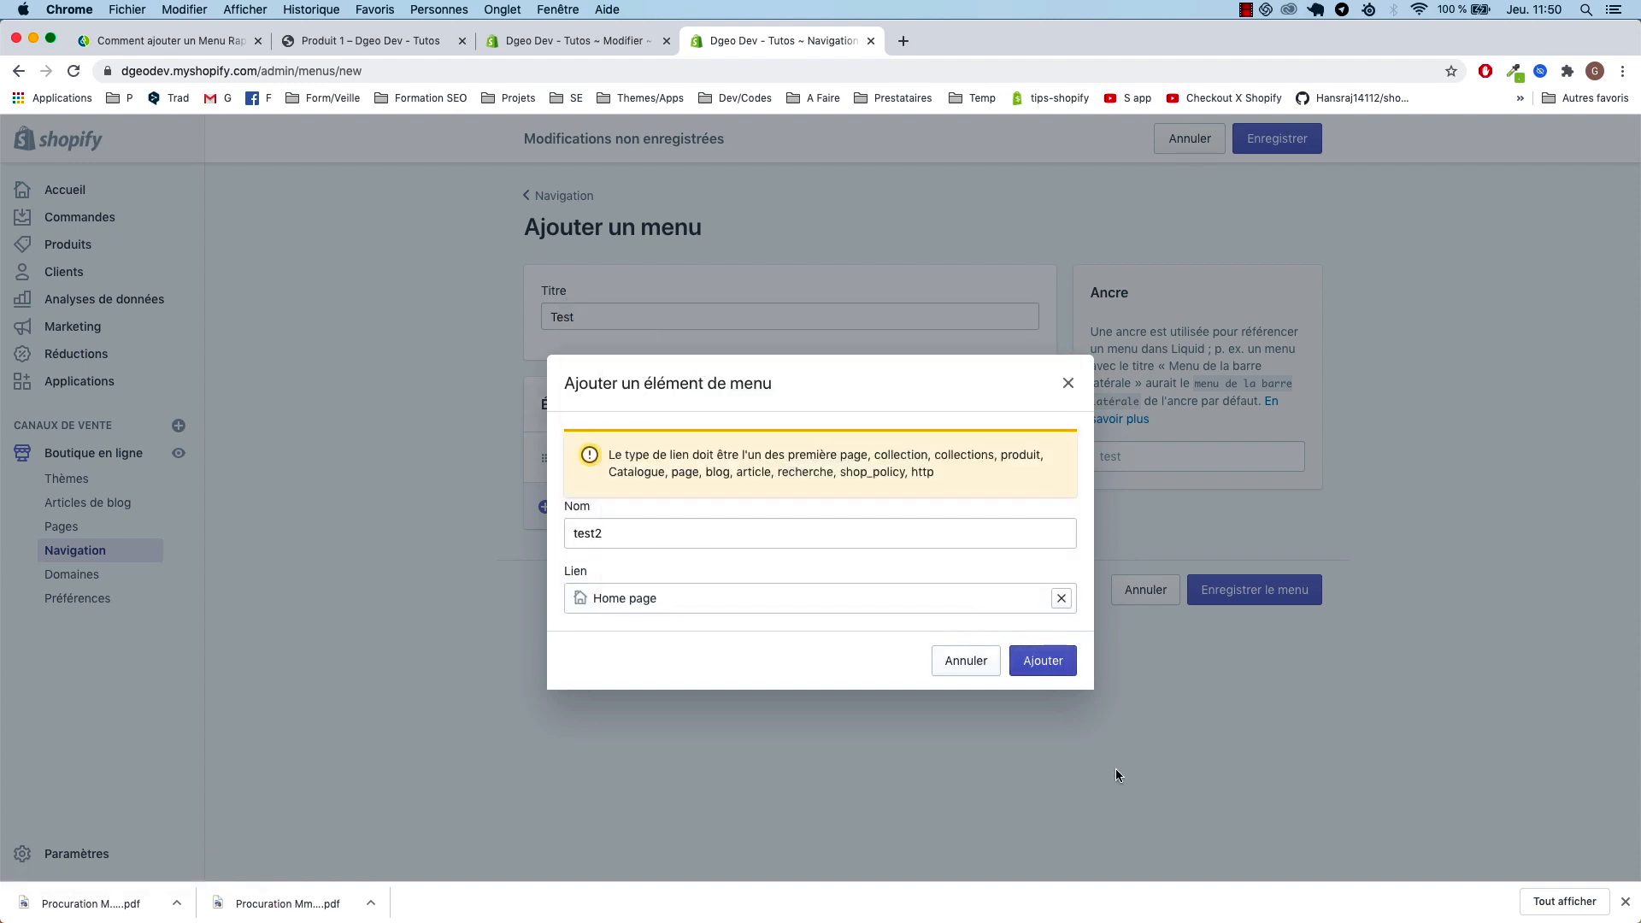
left_click(1044, 661)
left_click(1277, 138)
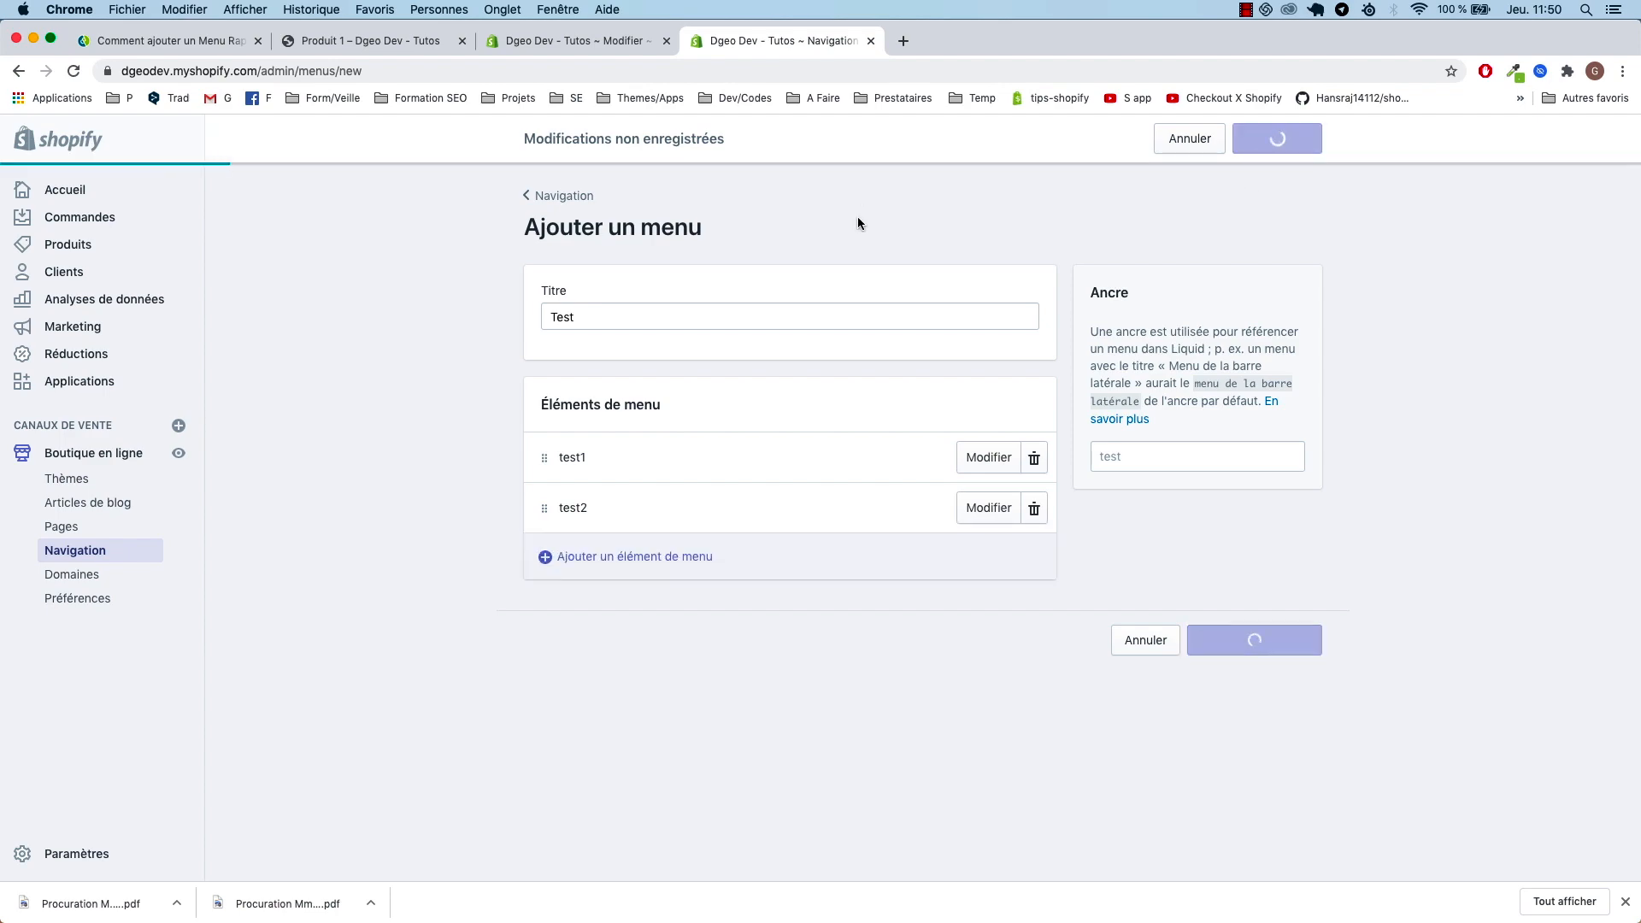
- Copy the complete quick-access Liquid code block from the tutorial's Partie HTML section
left_click(311, 43)
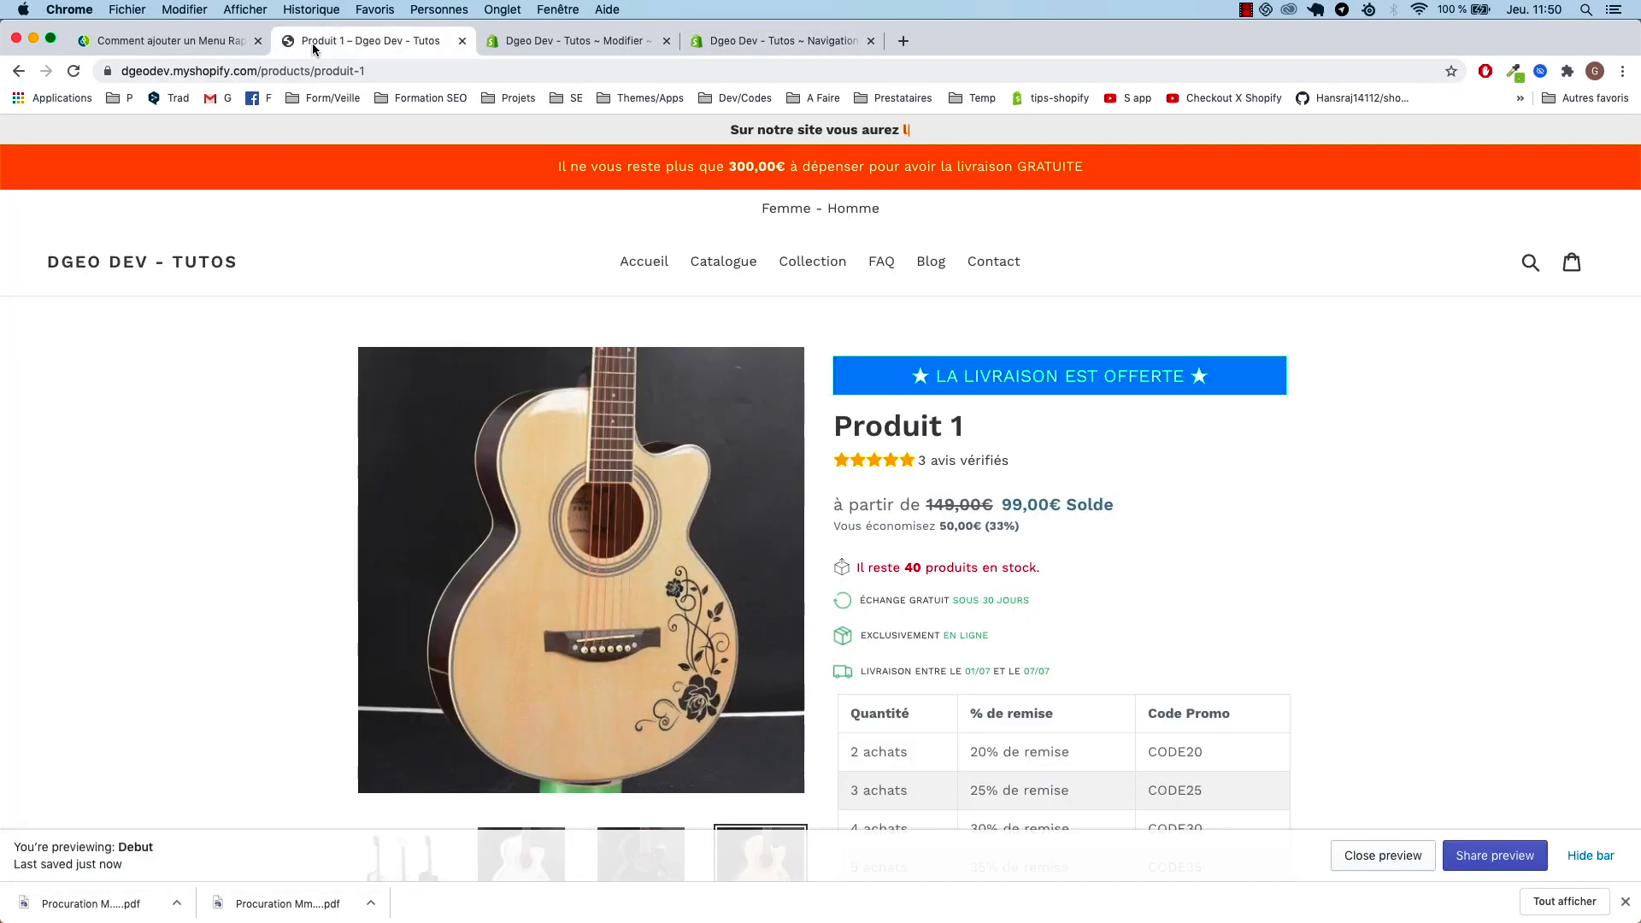
left_click(204, 43)
scroll(414, 761, "up", 10)
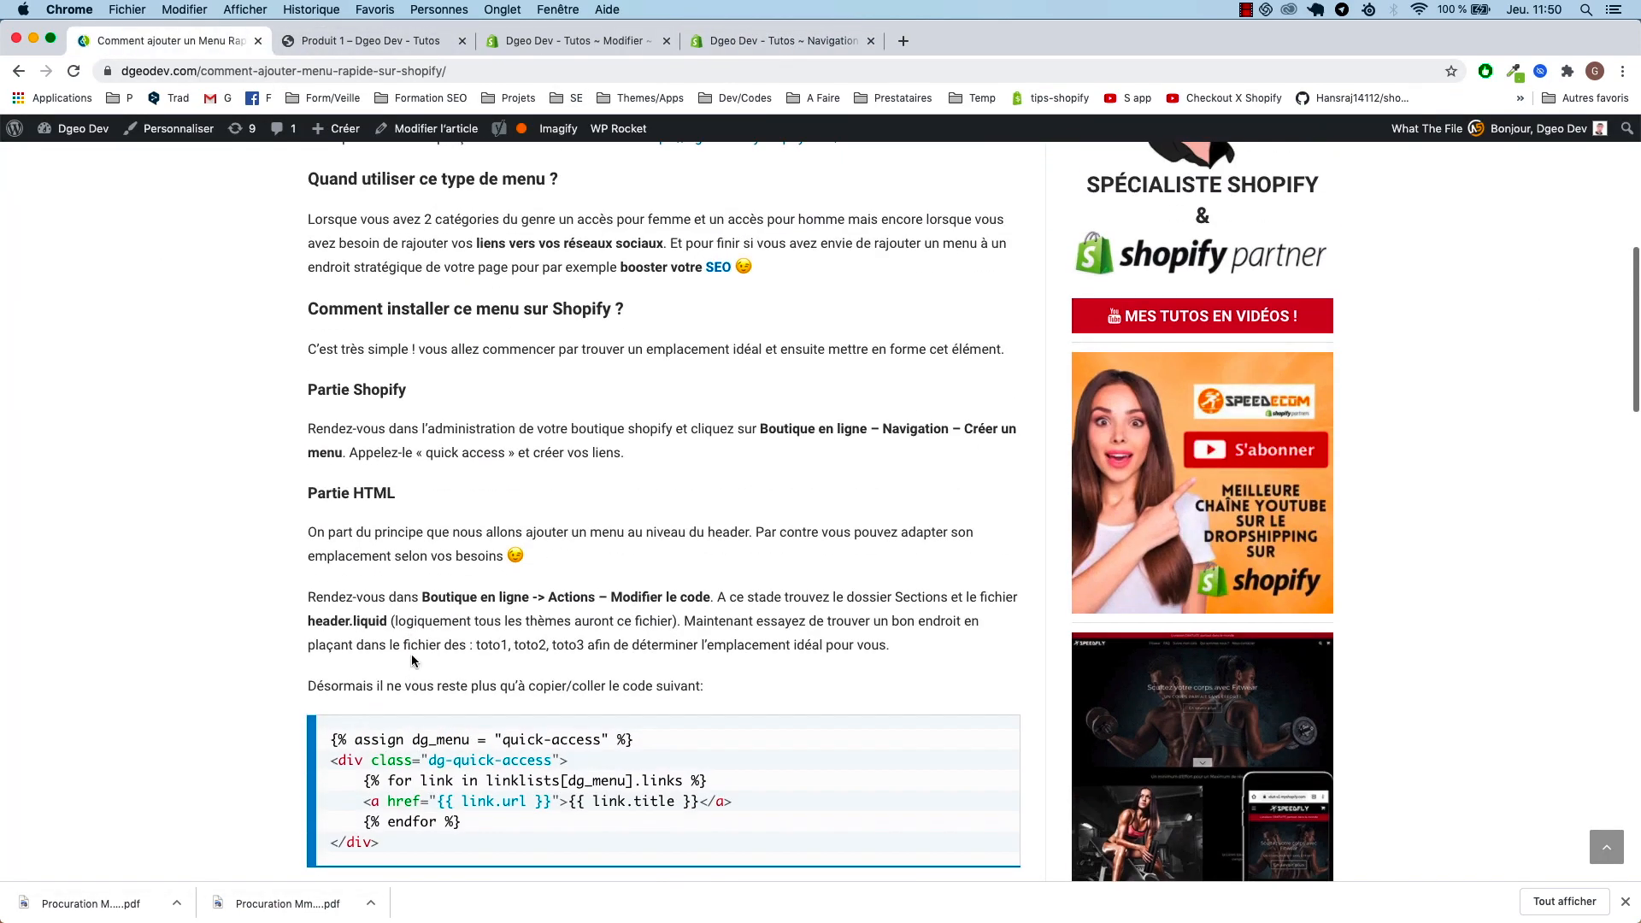
scroll(414, 761, "down", 5)
left_click_drag(385, 609, 332, 504)
key("super+c")
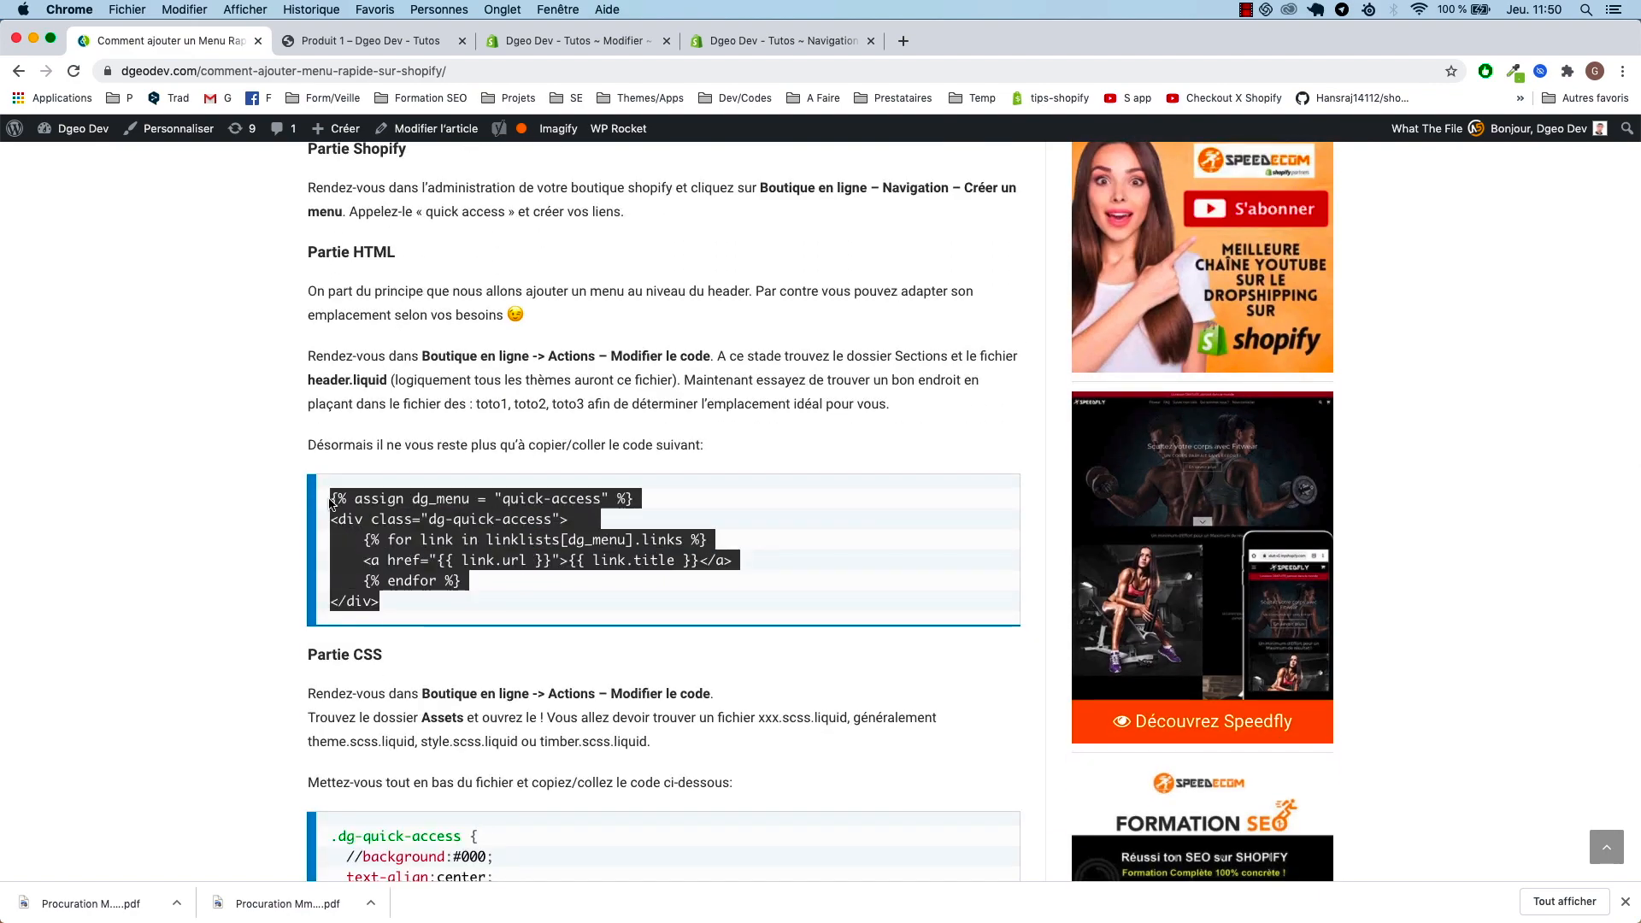
- Paste the copied menu code into header.liquid on a new line between the final endif and the schema tag
left_click(546, 45)
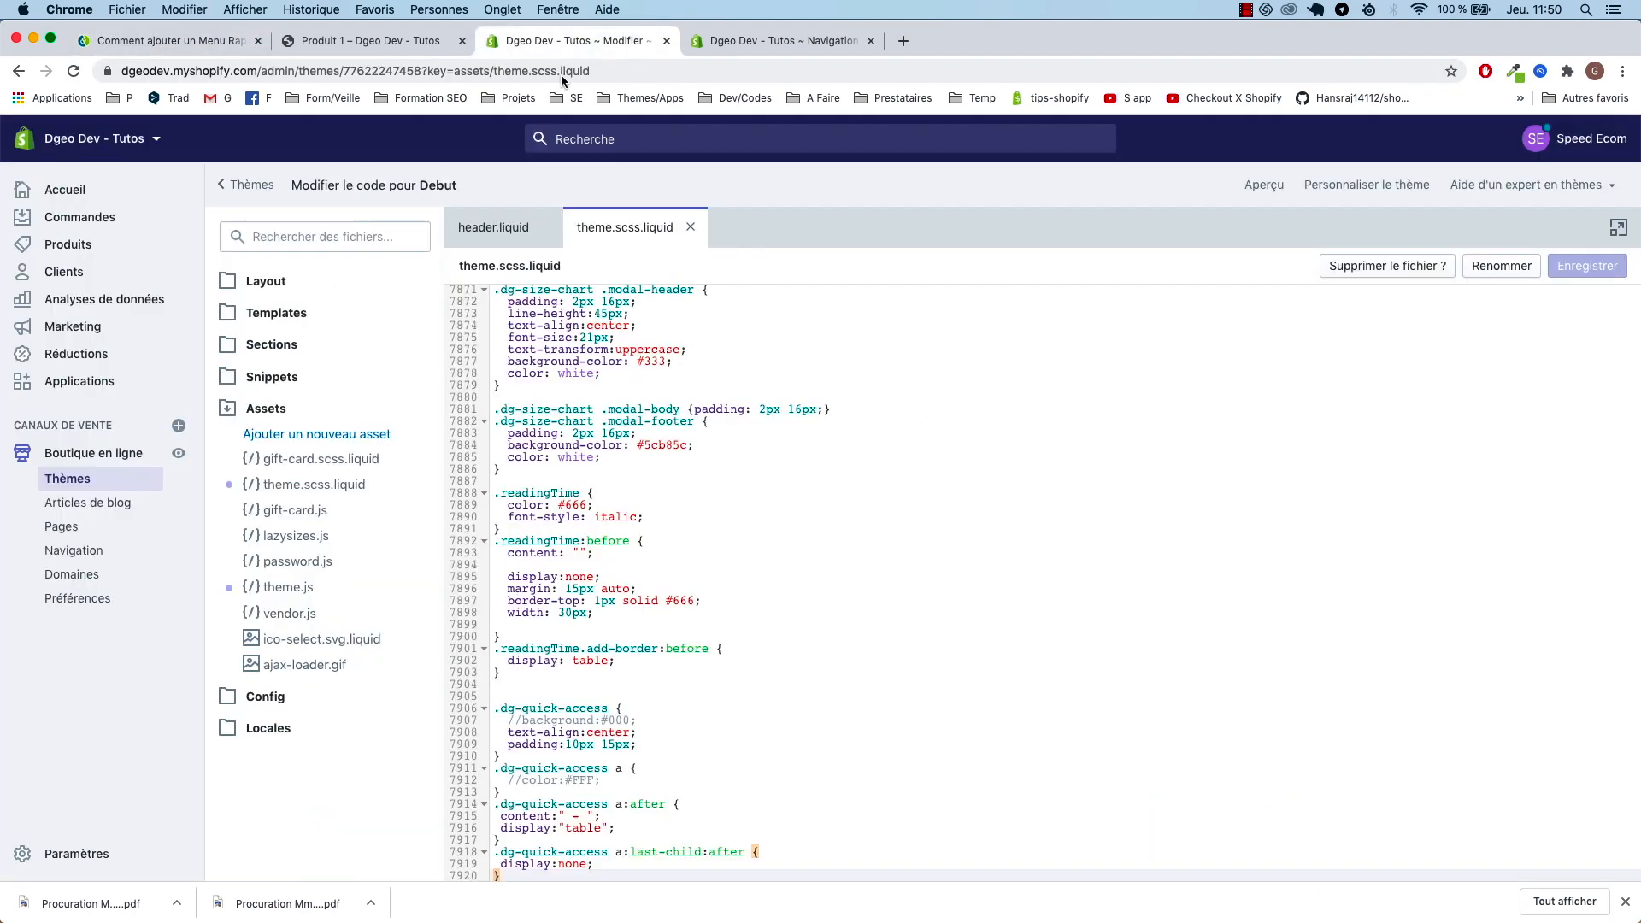
left_click(499, 228)
scroll(602, 602, "down", 20)
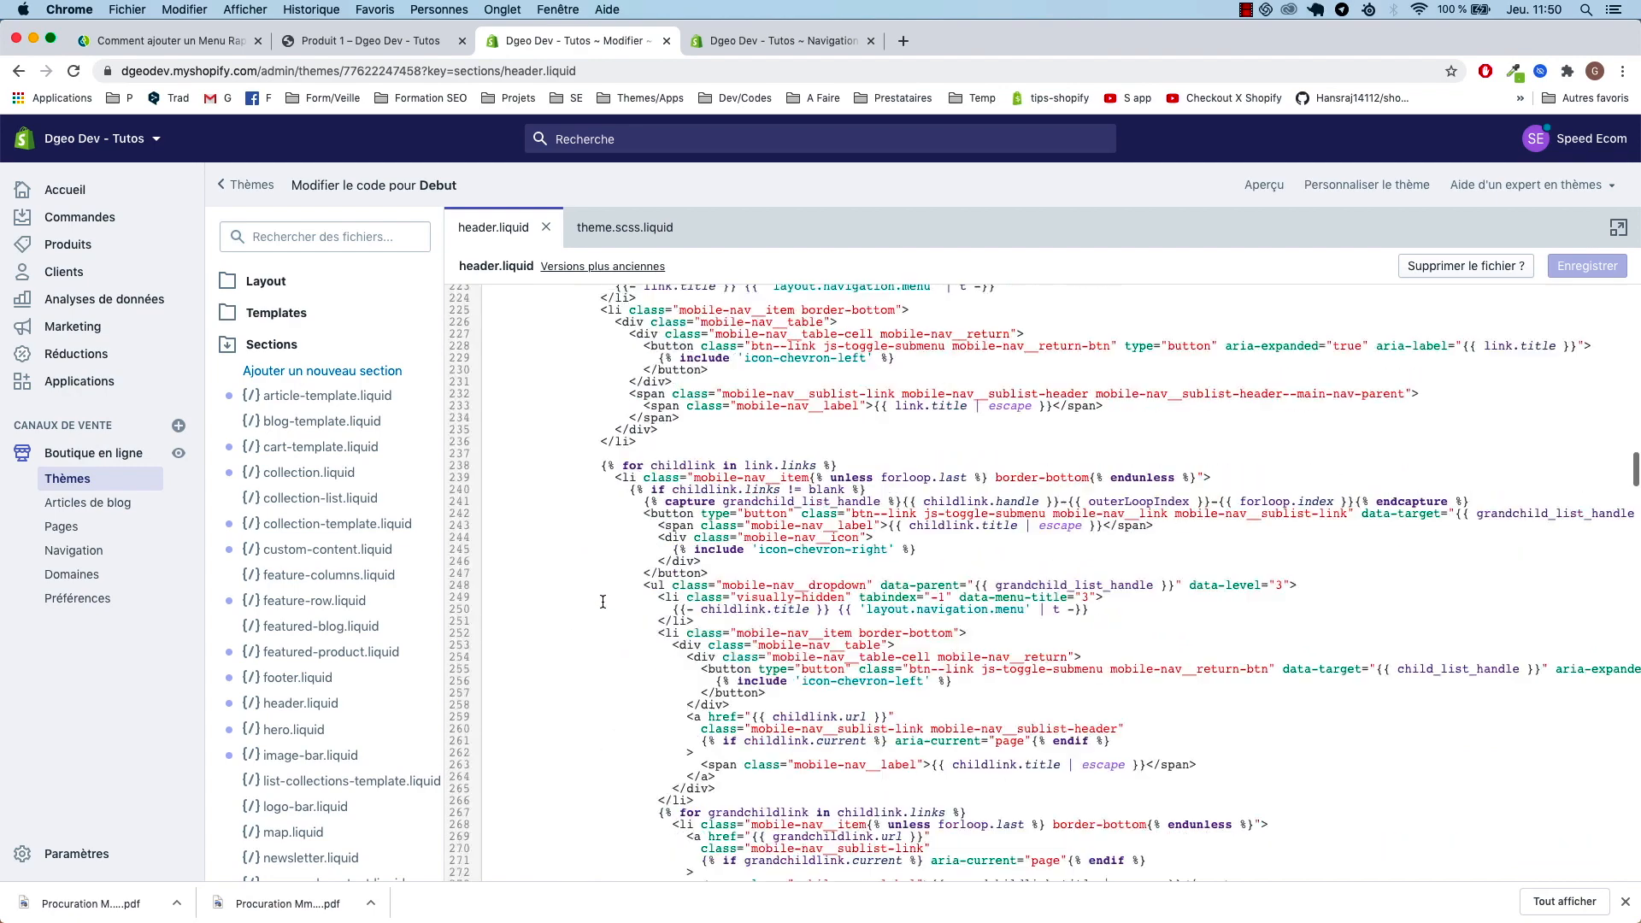
scroll(602, 603, "up", 4)
left_click(564, 451)
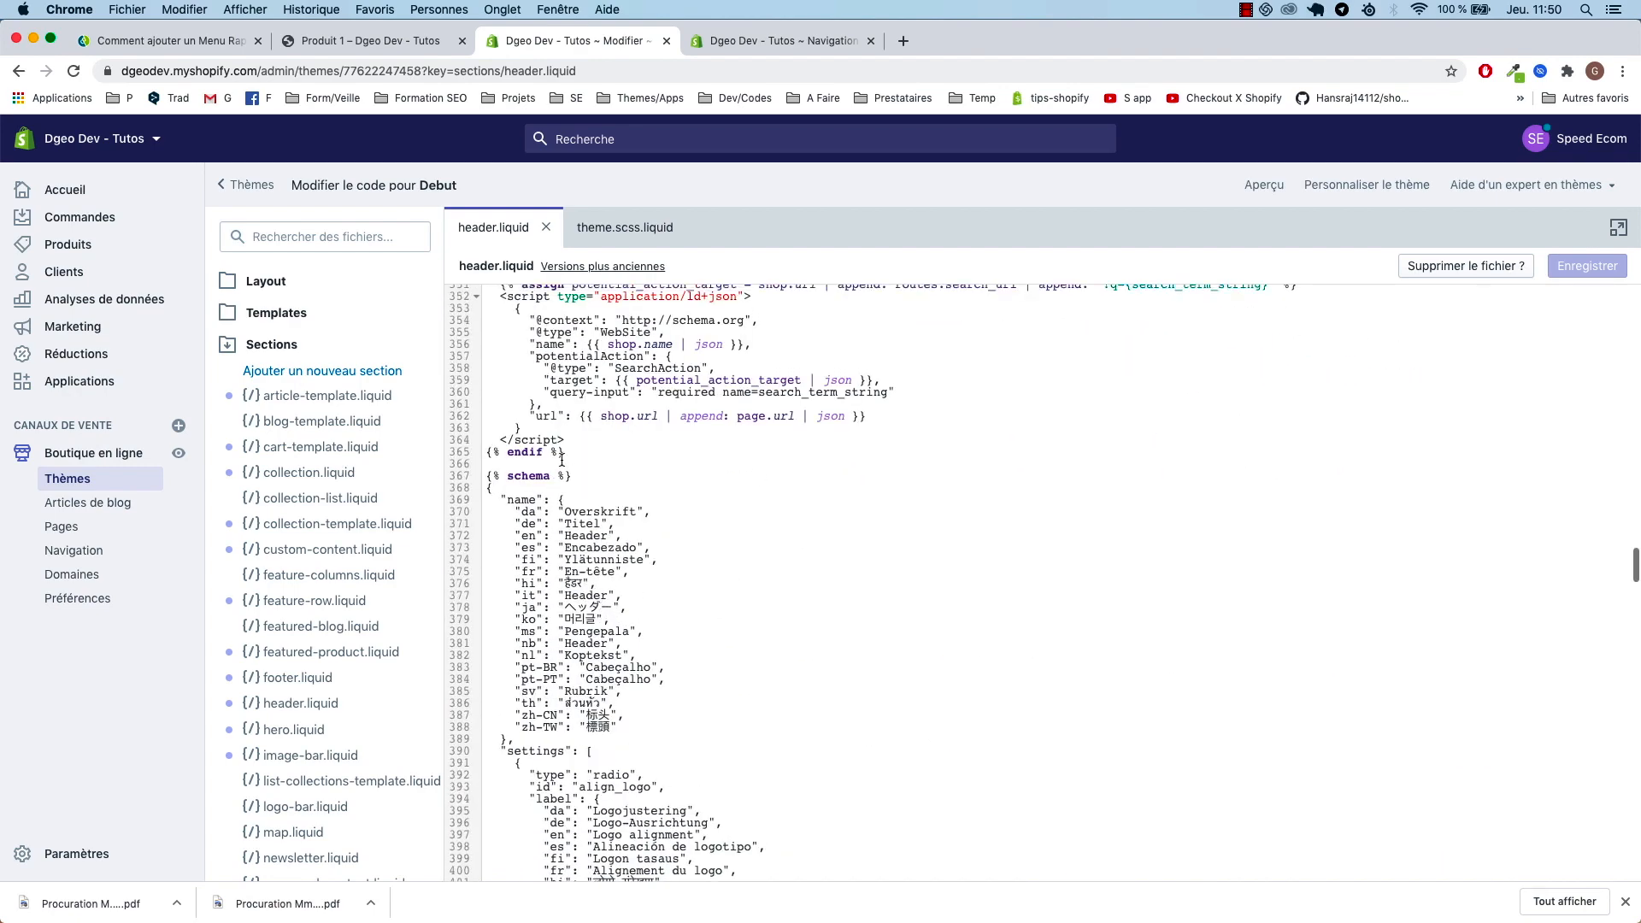
key("Return")
key("super+v")
- Set the pasted block's dg_menu value to "test", save header.liquid and check the second menu on the product page
double_click(703, 476)
key("BackSpace")
key("BackSpace")
key("BackSpace")
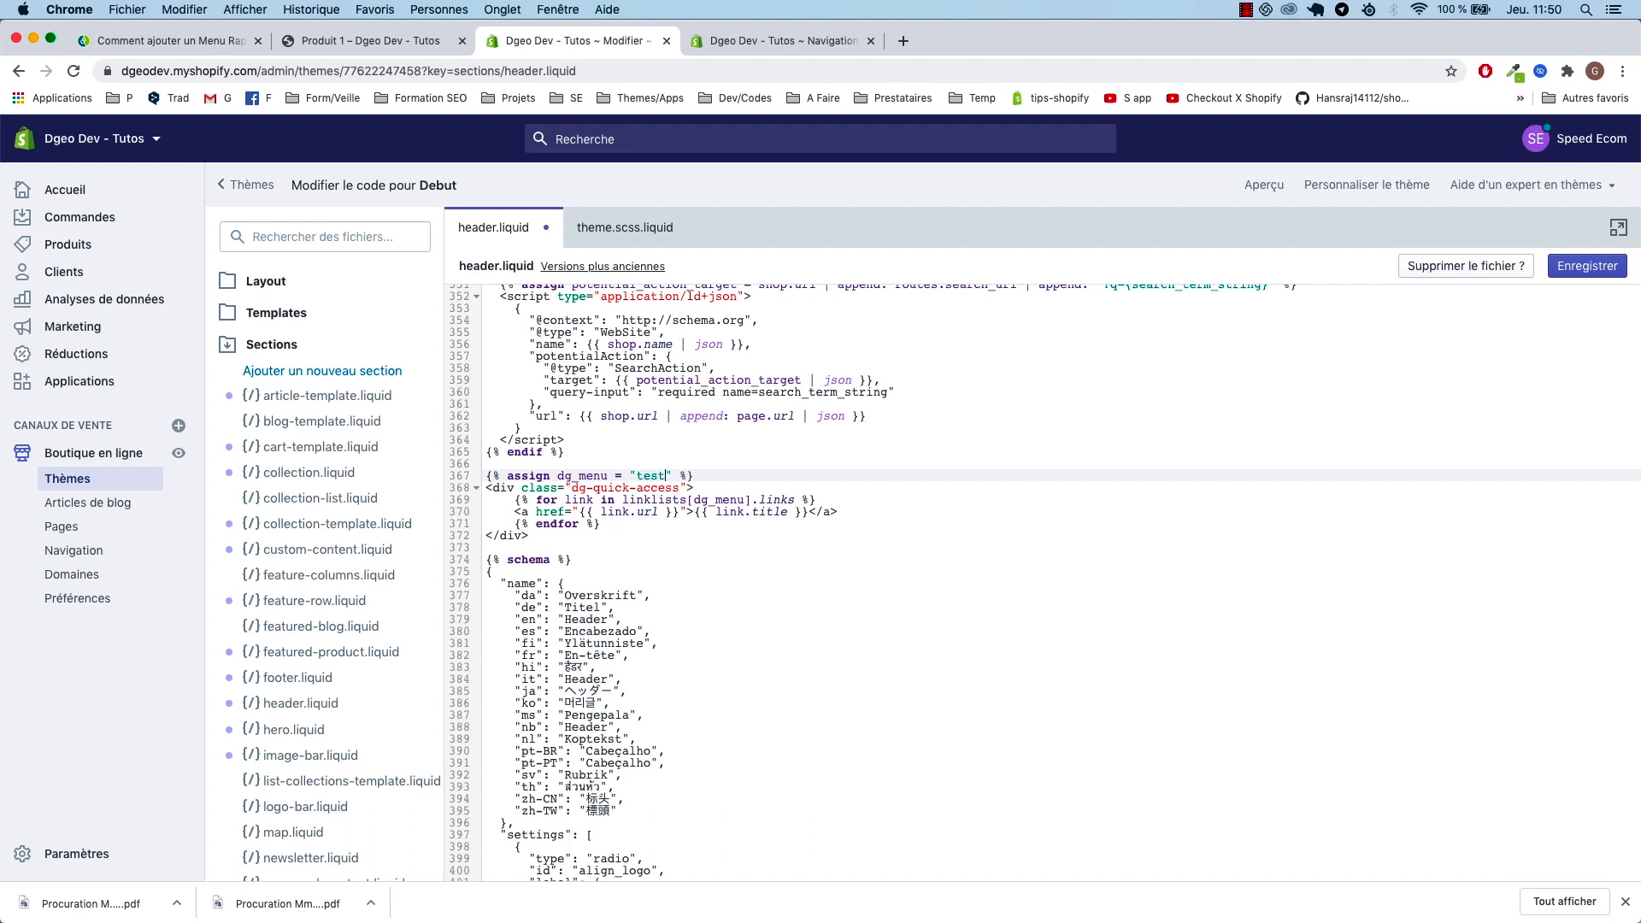
left_click(1592, 269)
left_click(399, 38)
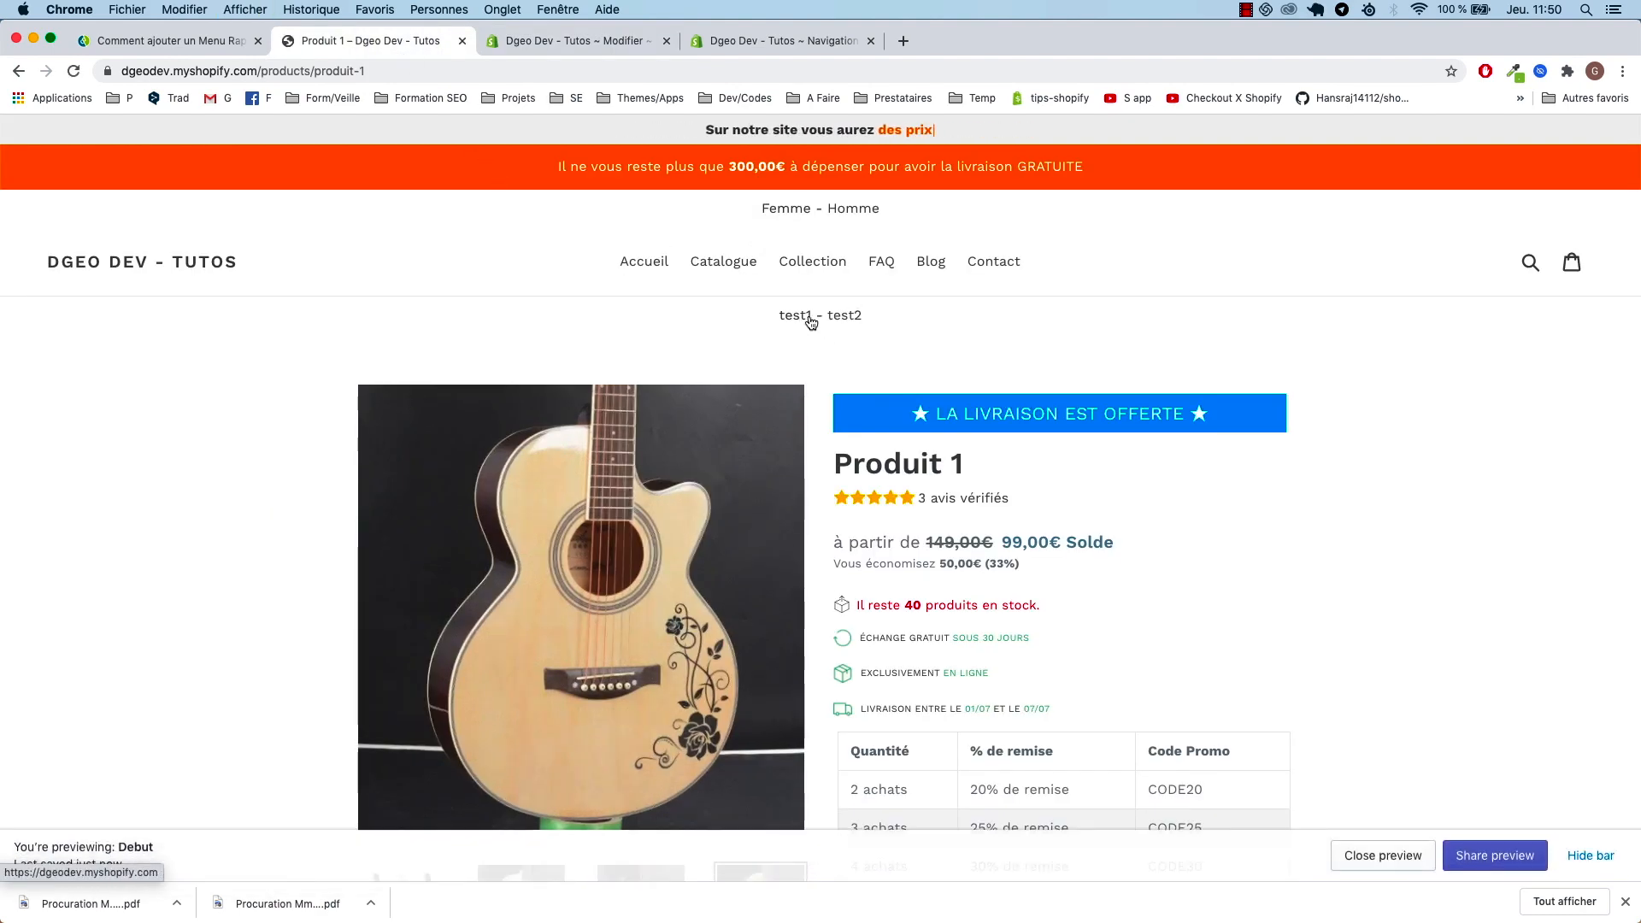
- Delete the test menu's code block above the schema in header.liquid and save the file
left_click(547, 41)
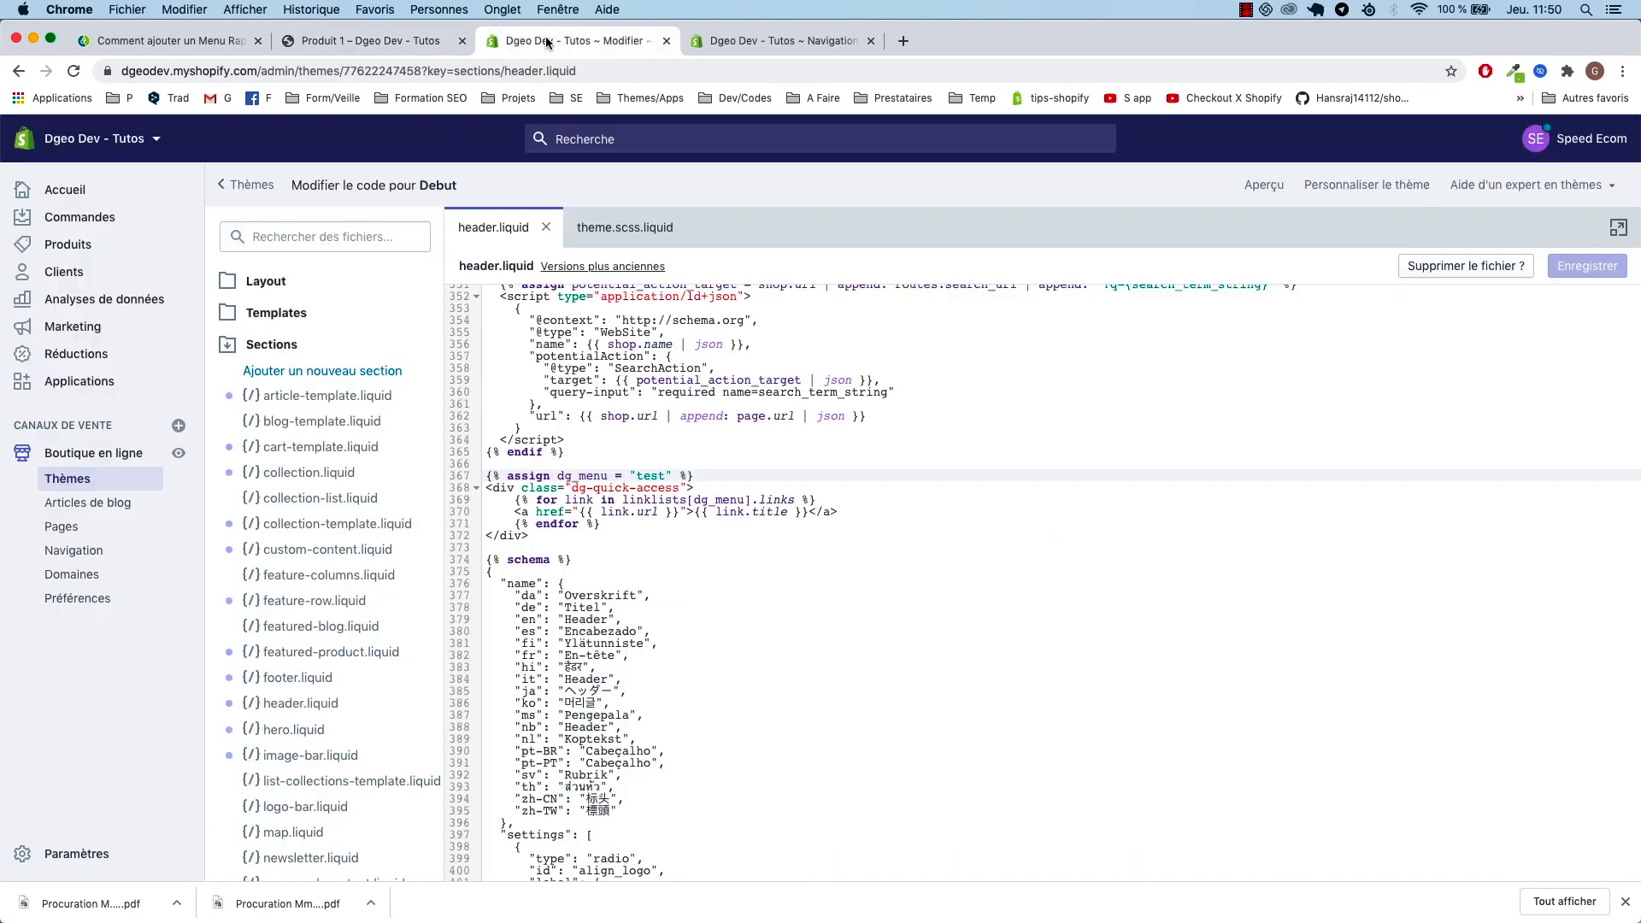
left_click_drag(530, 537, 472, 478)
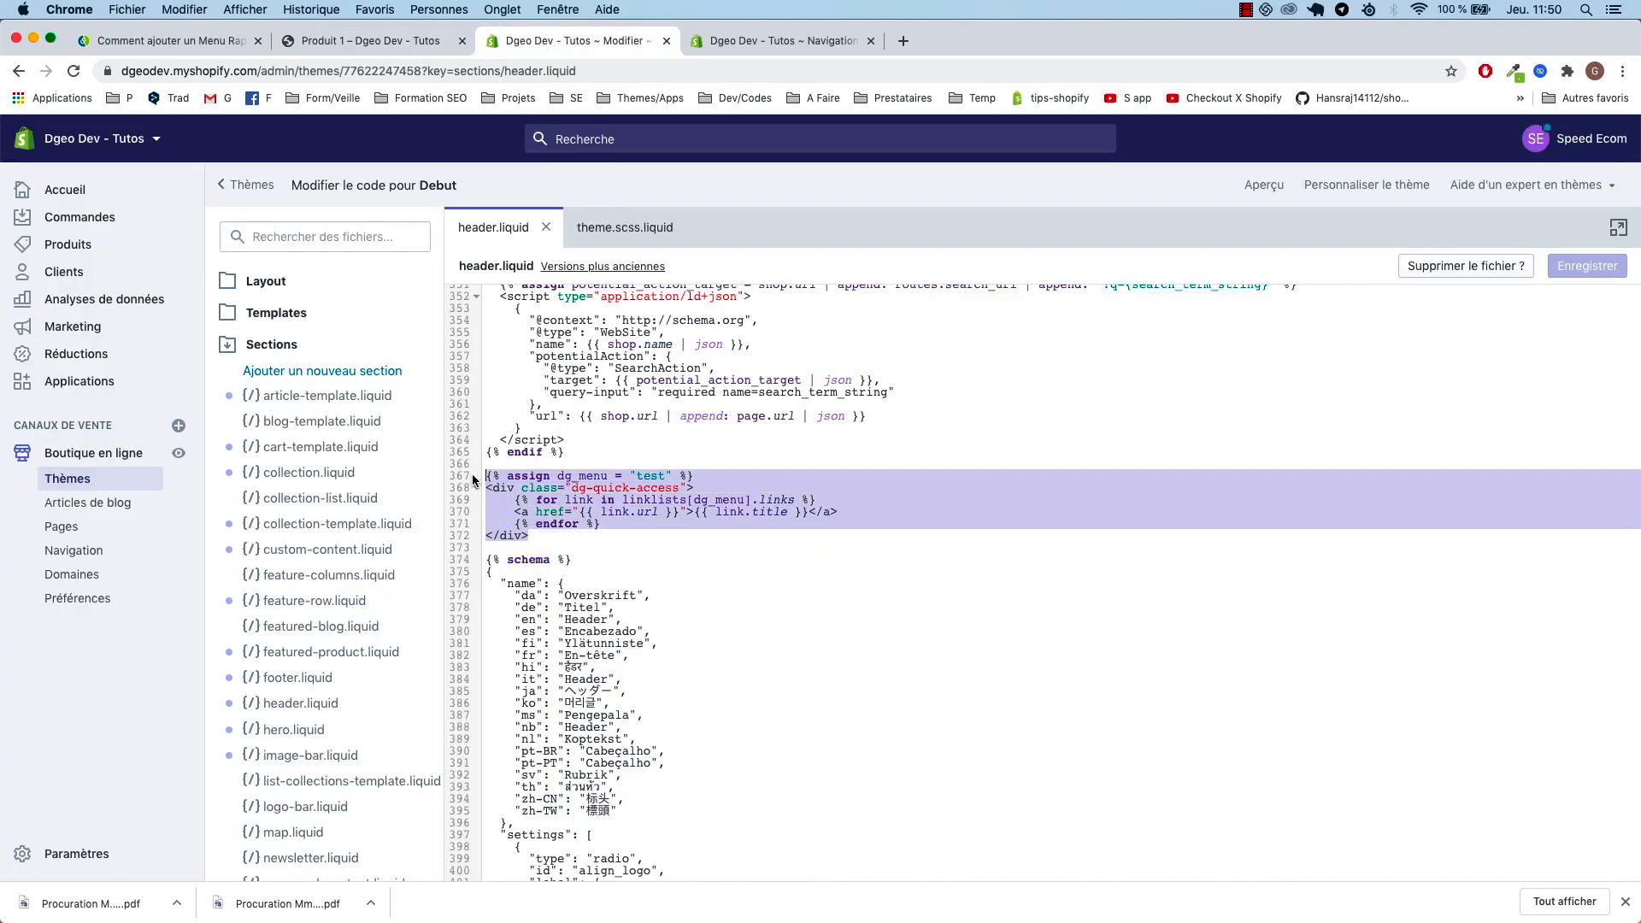
key("BackSpace")
key("super+s")
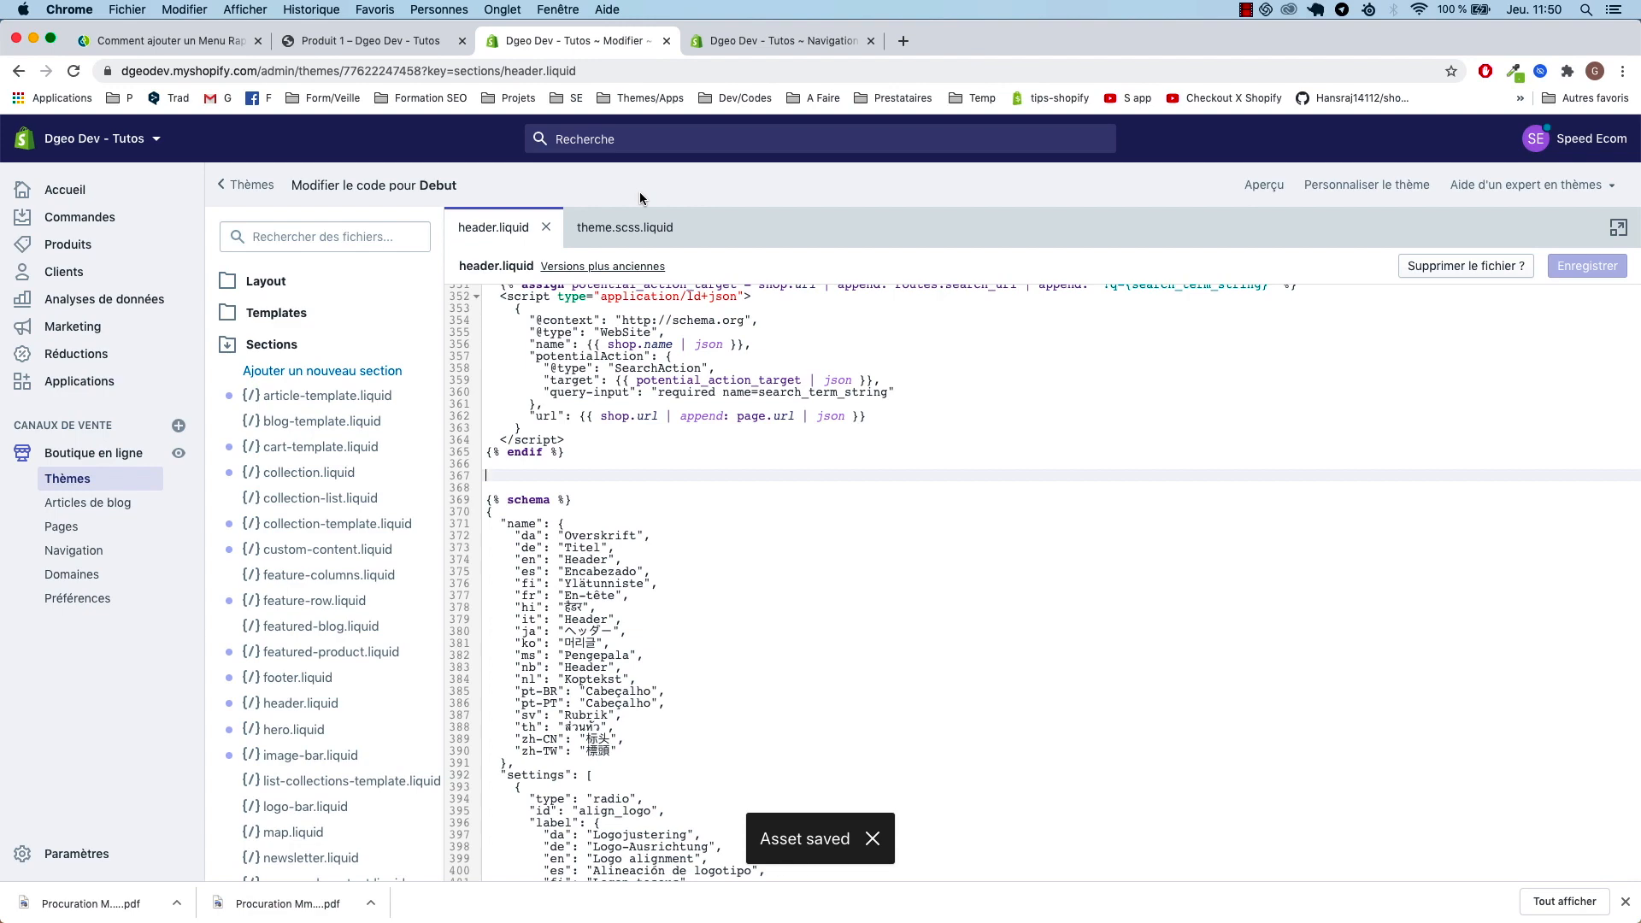
- Uncomment background:#000 and color:#FFF in the dg-quick-access rules of theme.scss.liquid, save, and reload the product page to check the header menu
left_click(628, 227)
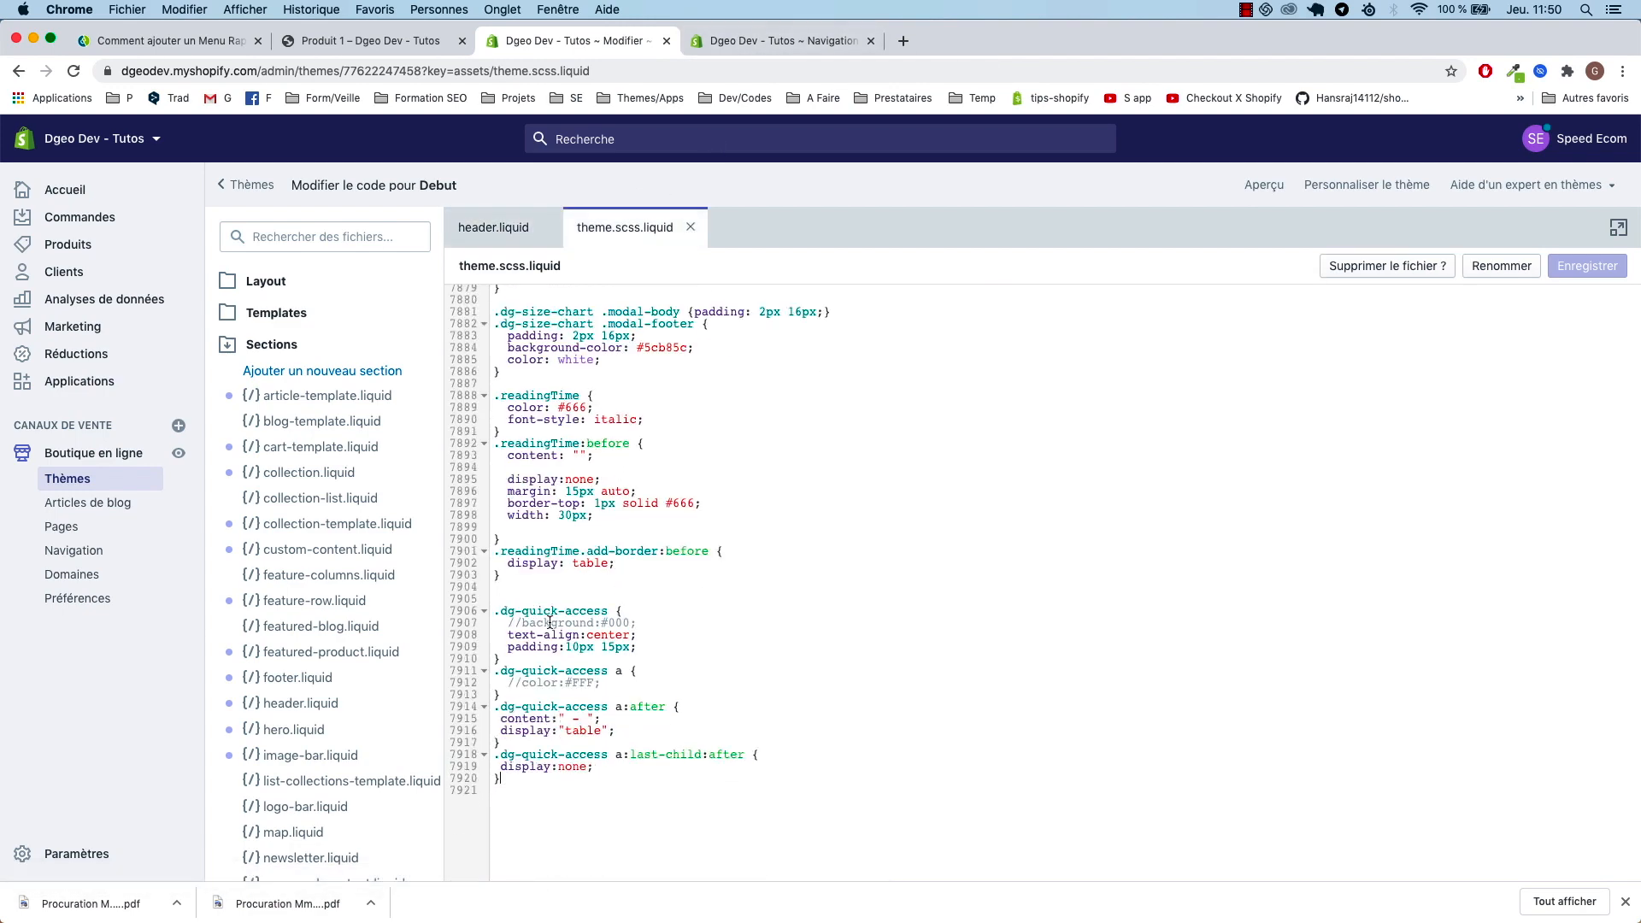
left_click(523, 623)
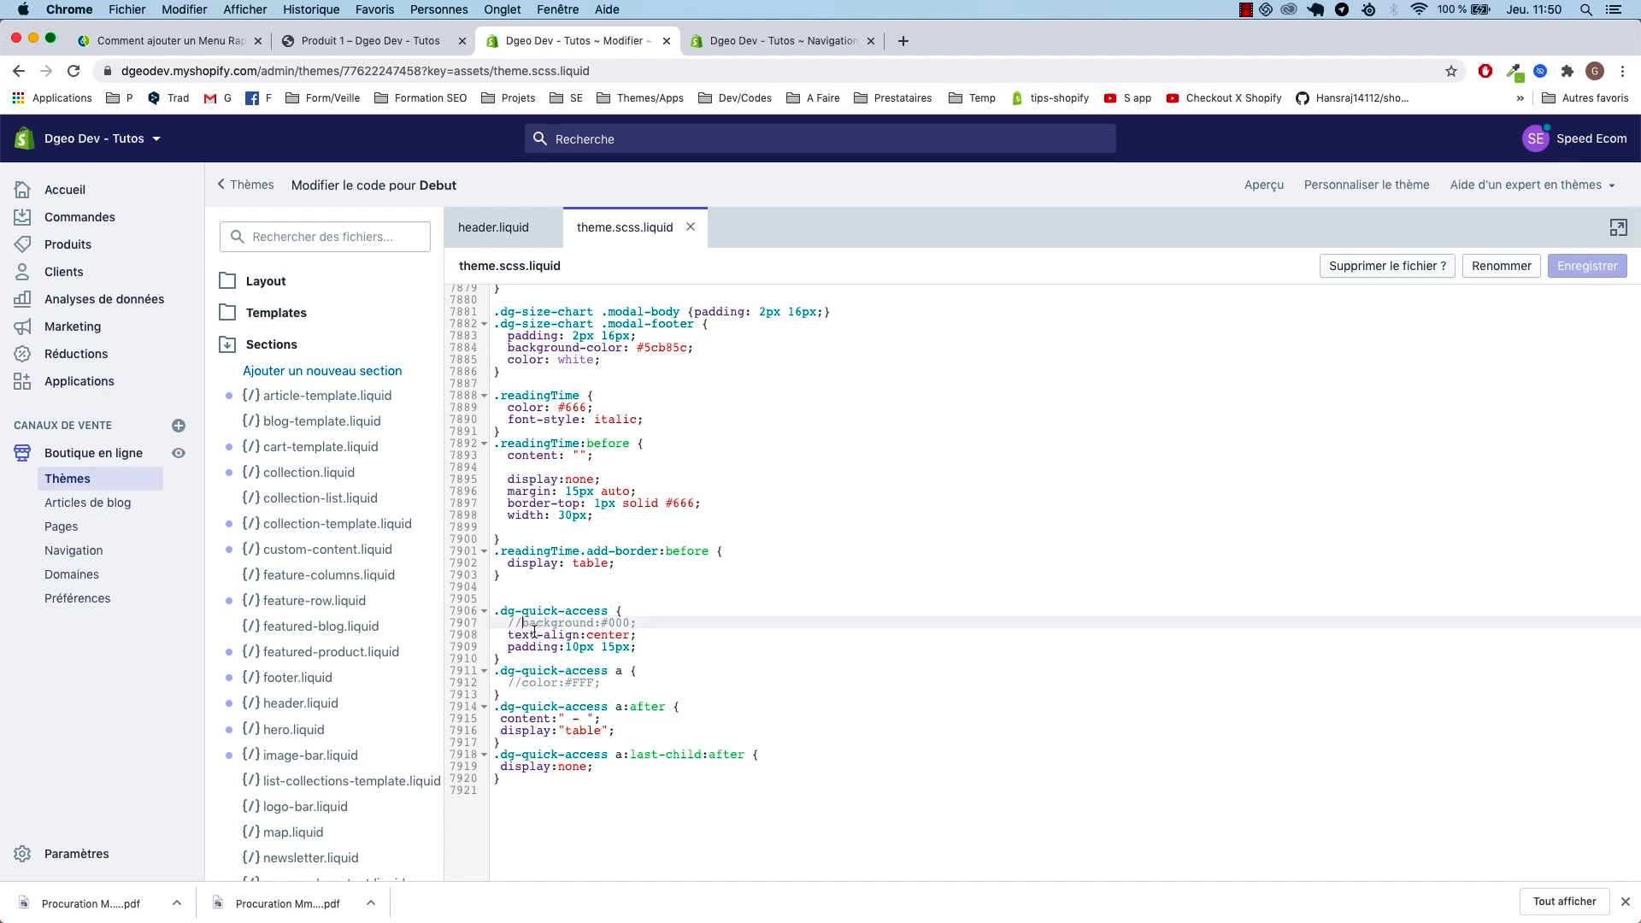
key("BackSpace")
key("BackSpace")
left_click(535, 684)
key("BackSpace")
key("BackSpace")
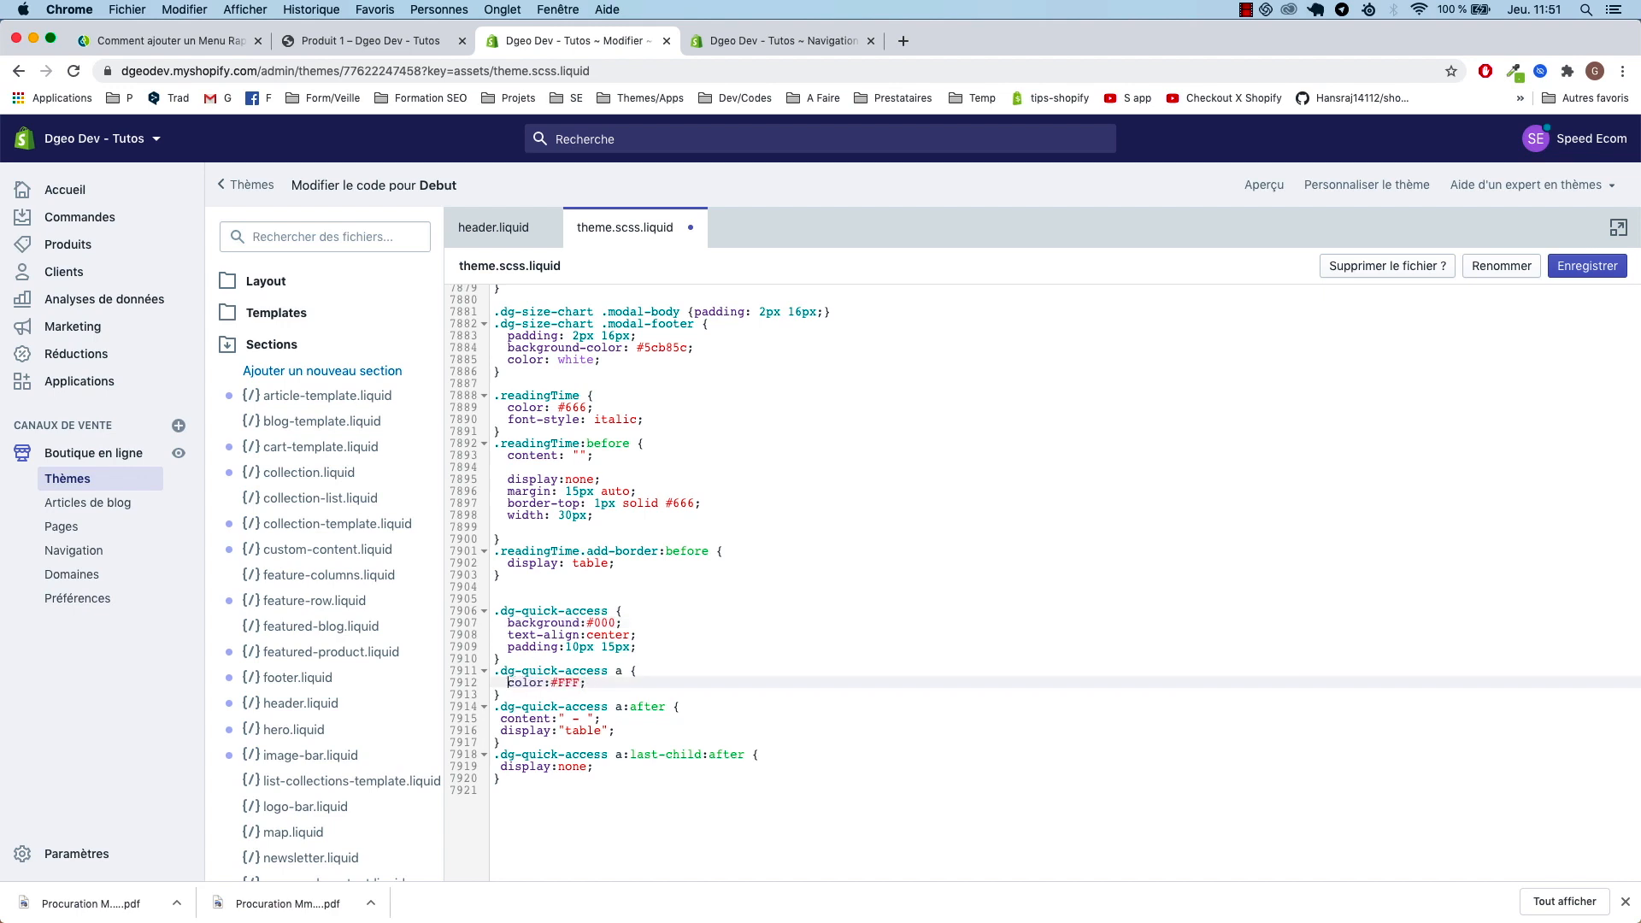
left_click_drag(587, 623, 612, 623)
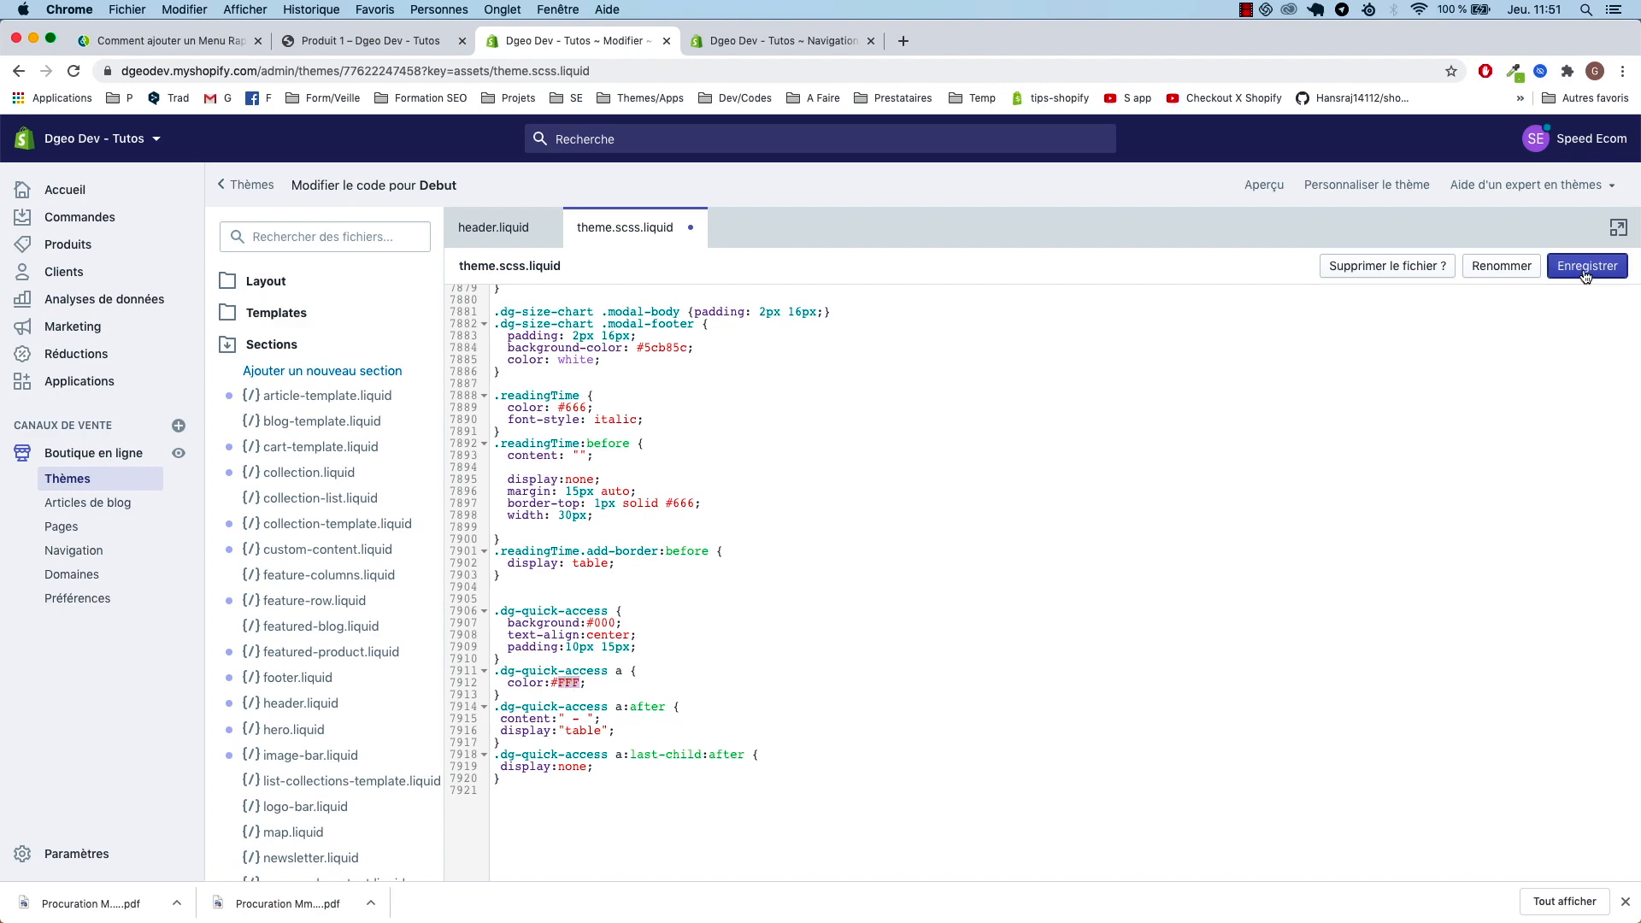
left_click(333, 40)
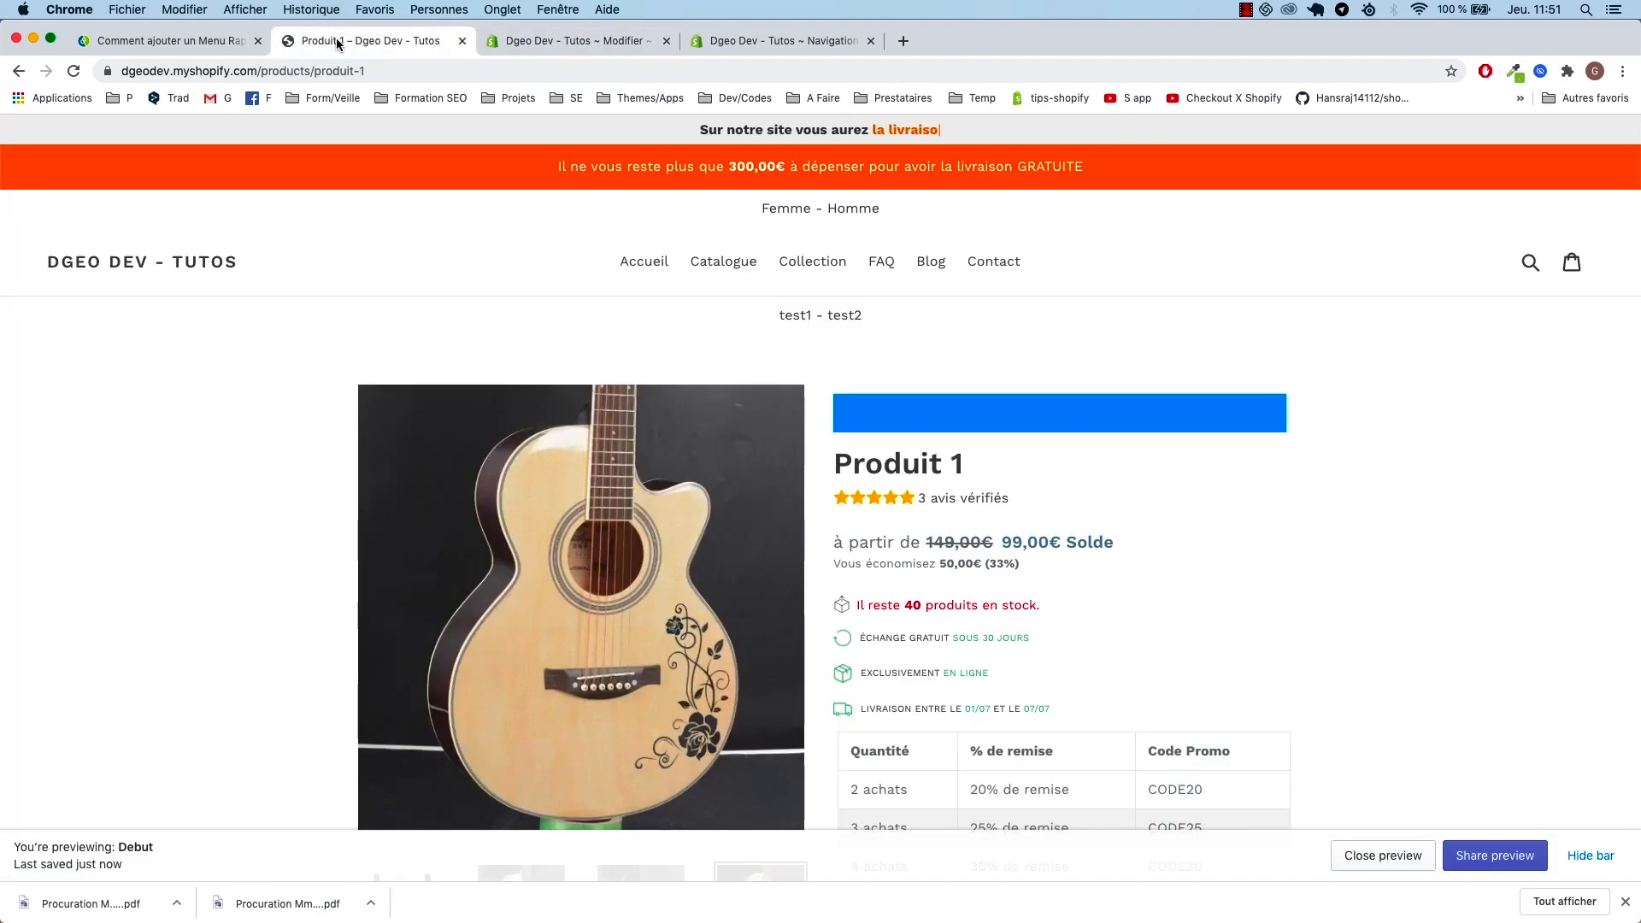
key("super+r")
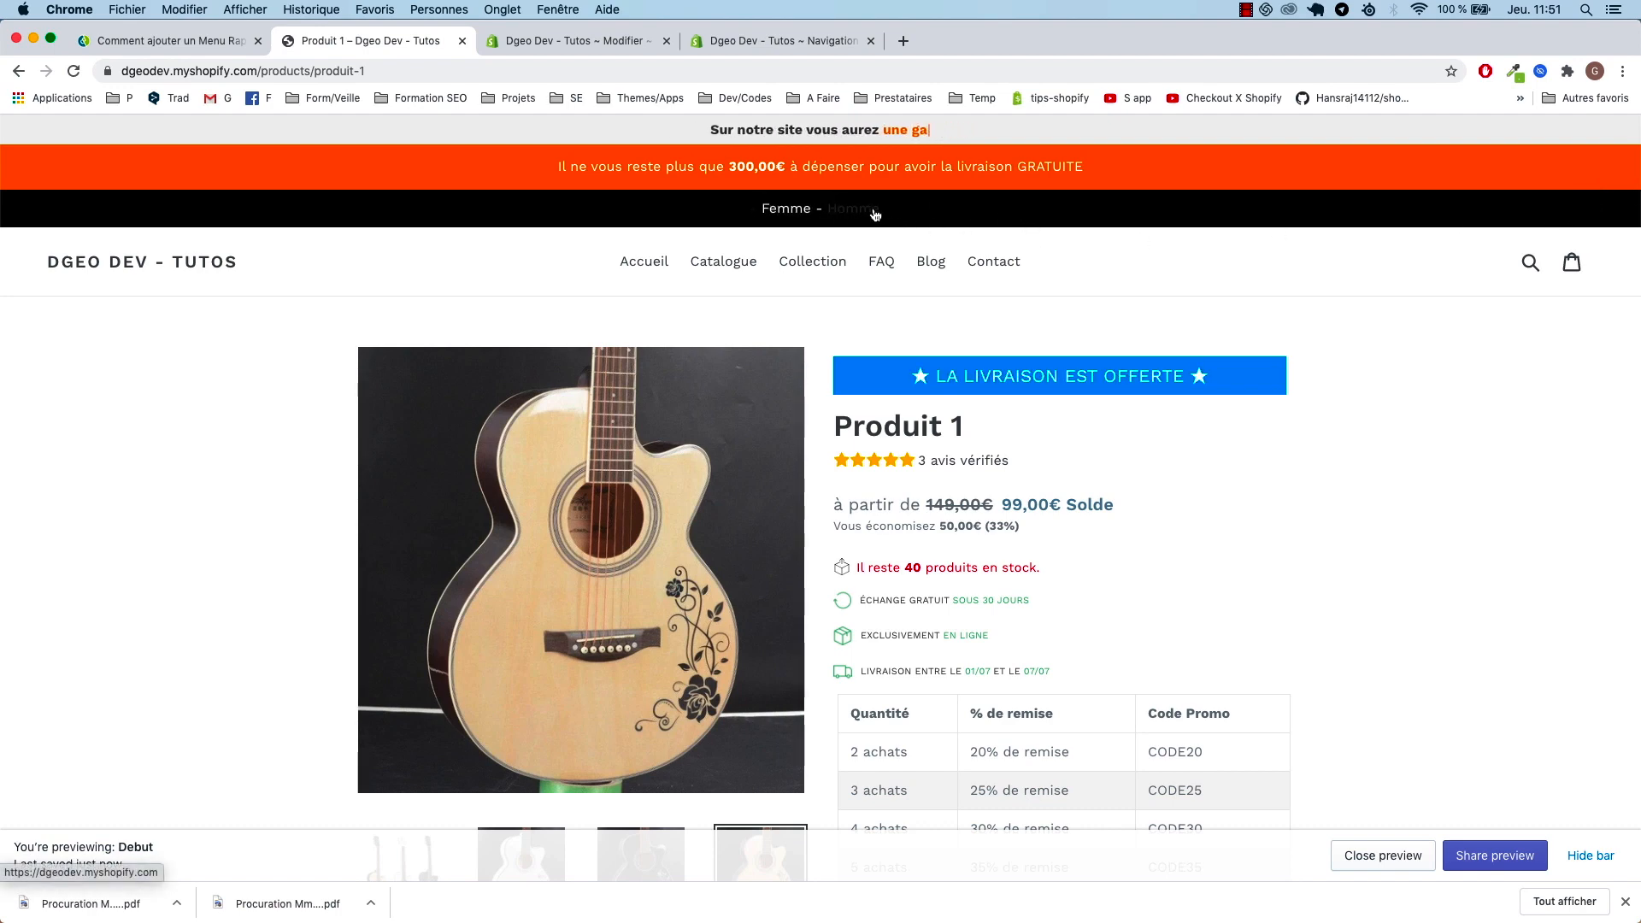
- Add the selector .dg-quick-access a:hover to the rule with color:#FFF, save theme.scss.liquid and check the menu links on the product page
left_click(578, 40)
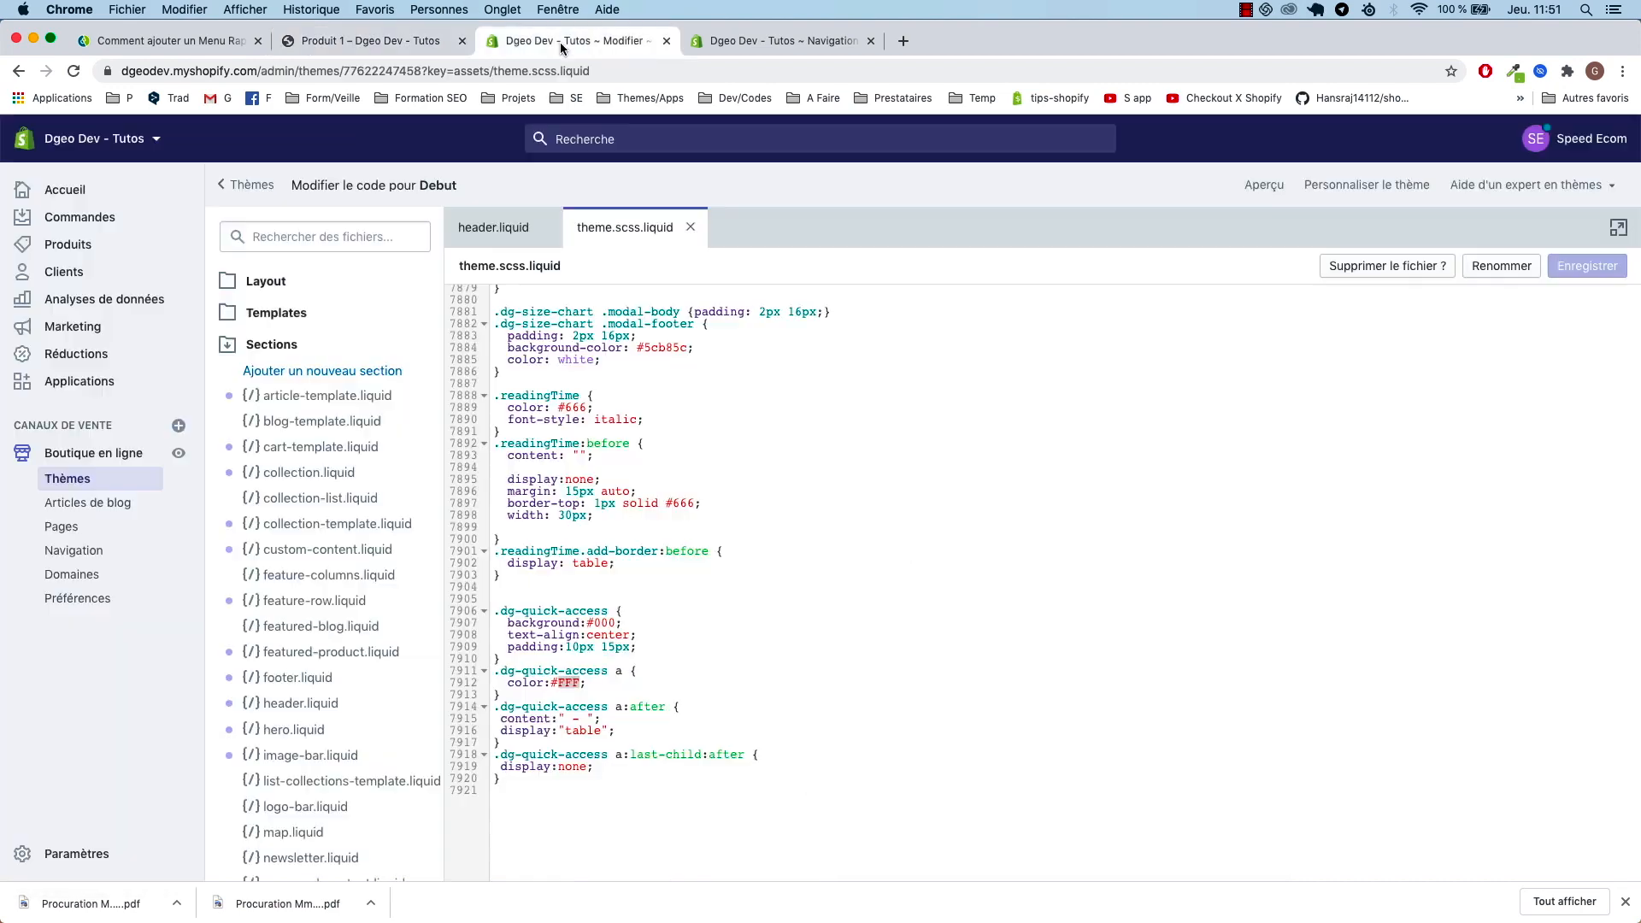
left_click(584, 719)
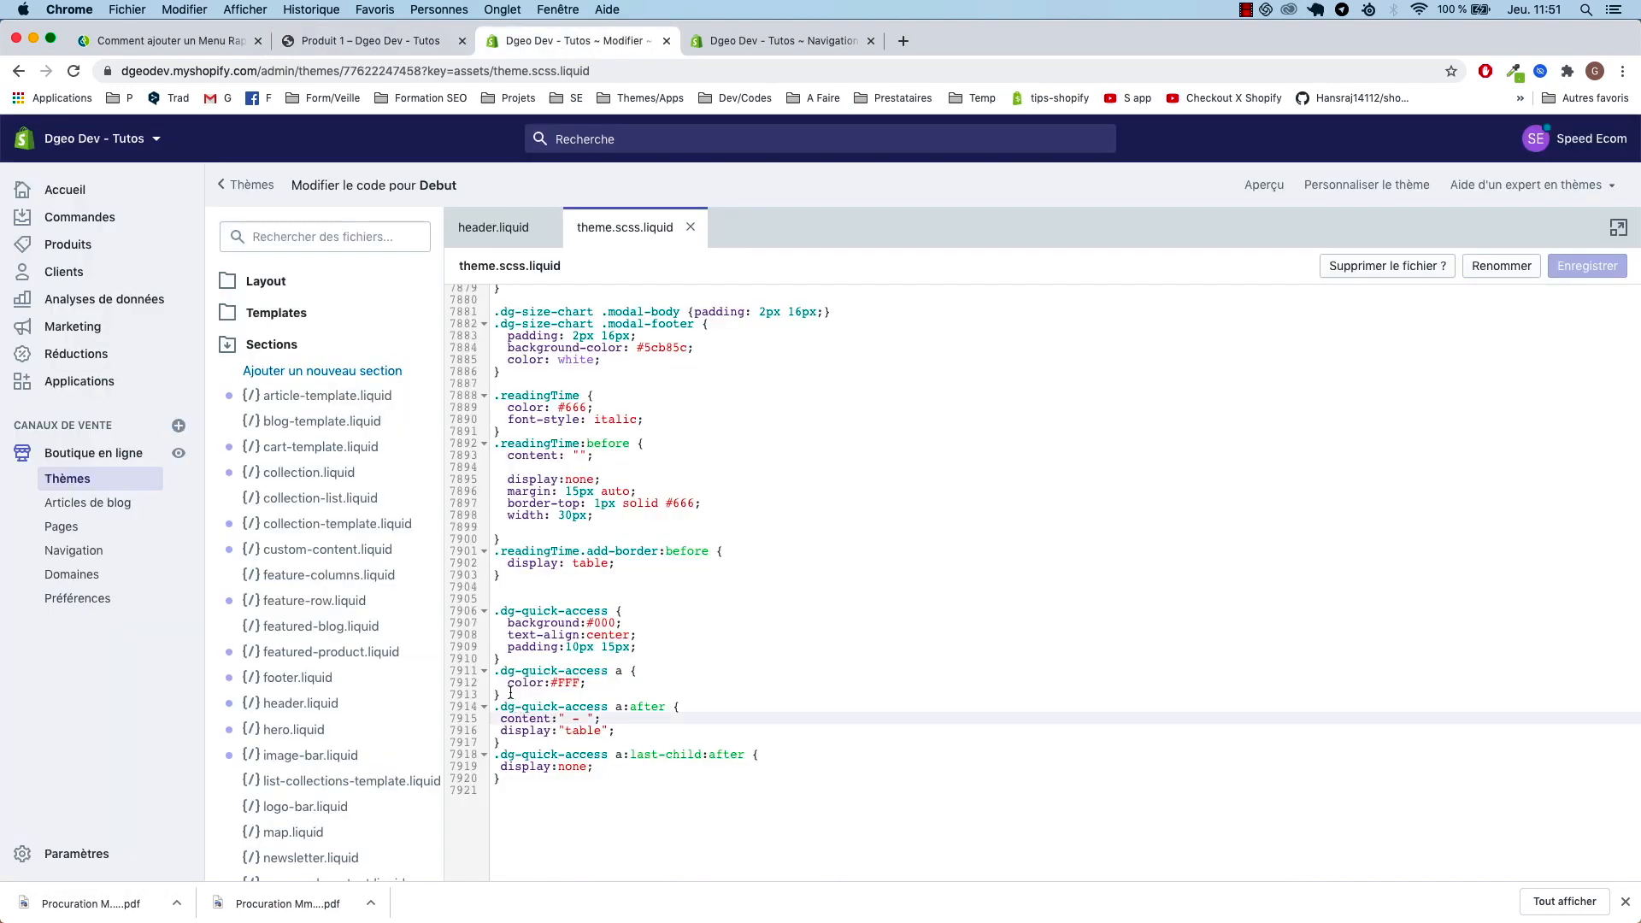
left_click_drag(511, 693, 490, 676)
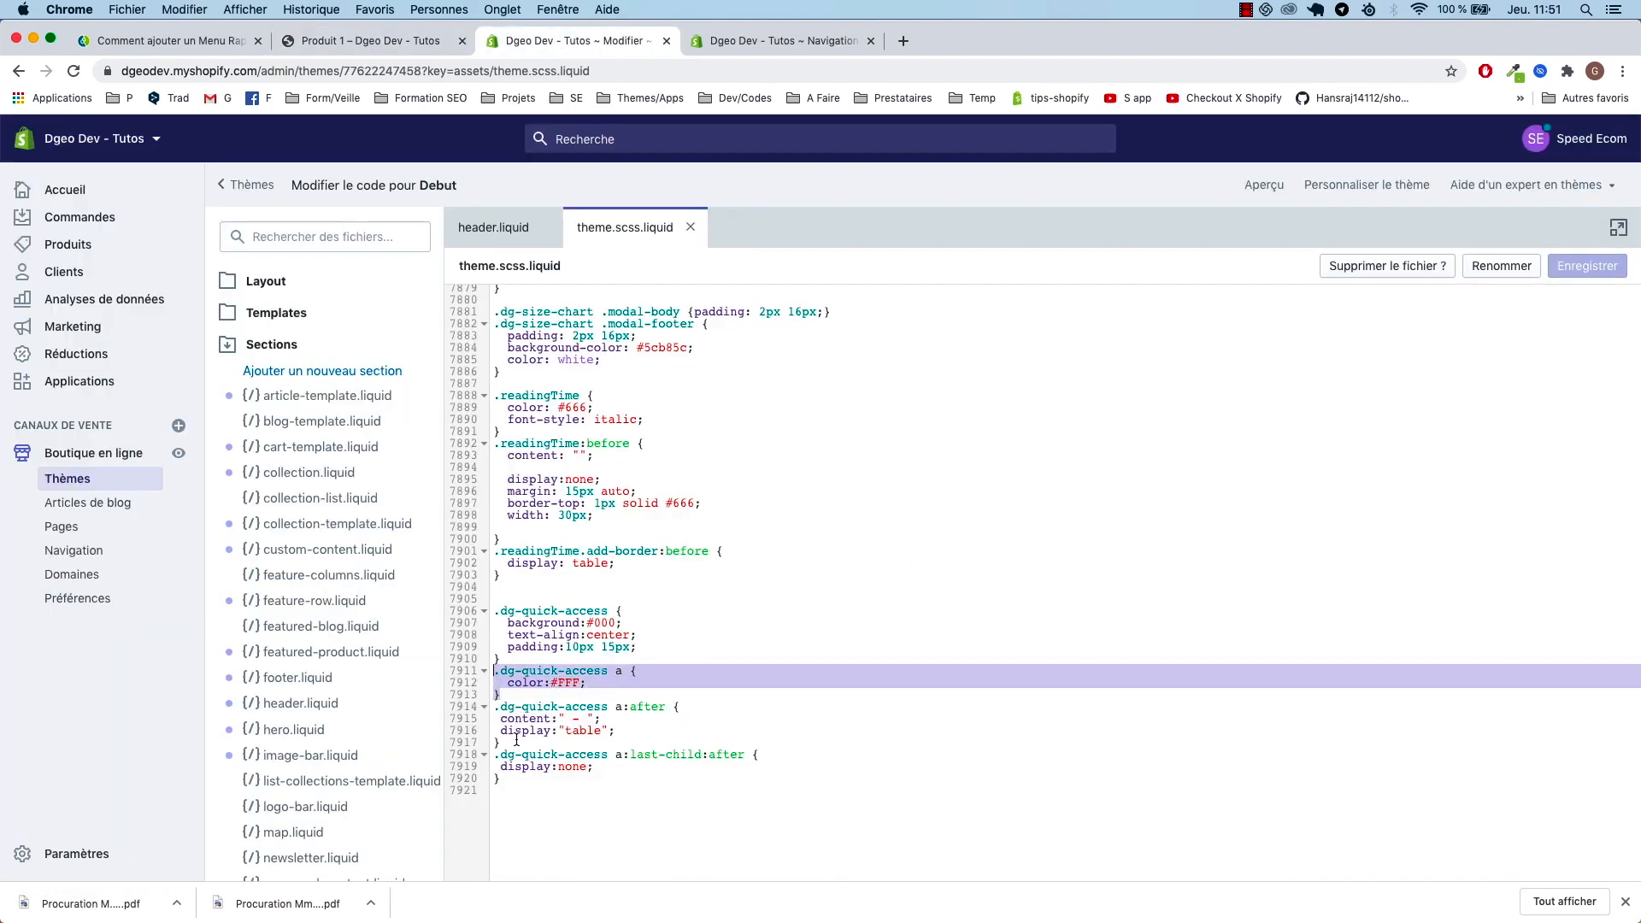
left_click(516, 698)
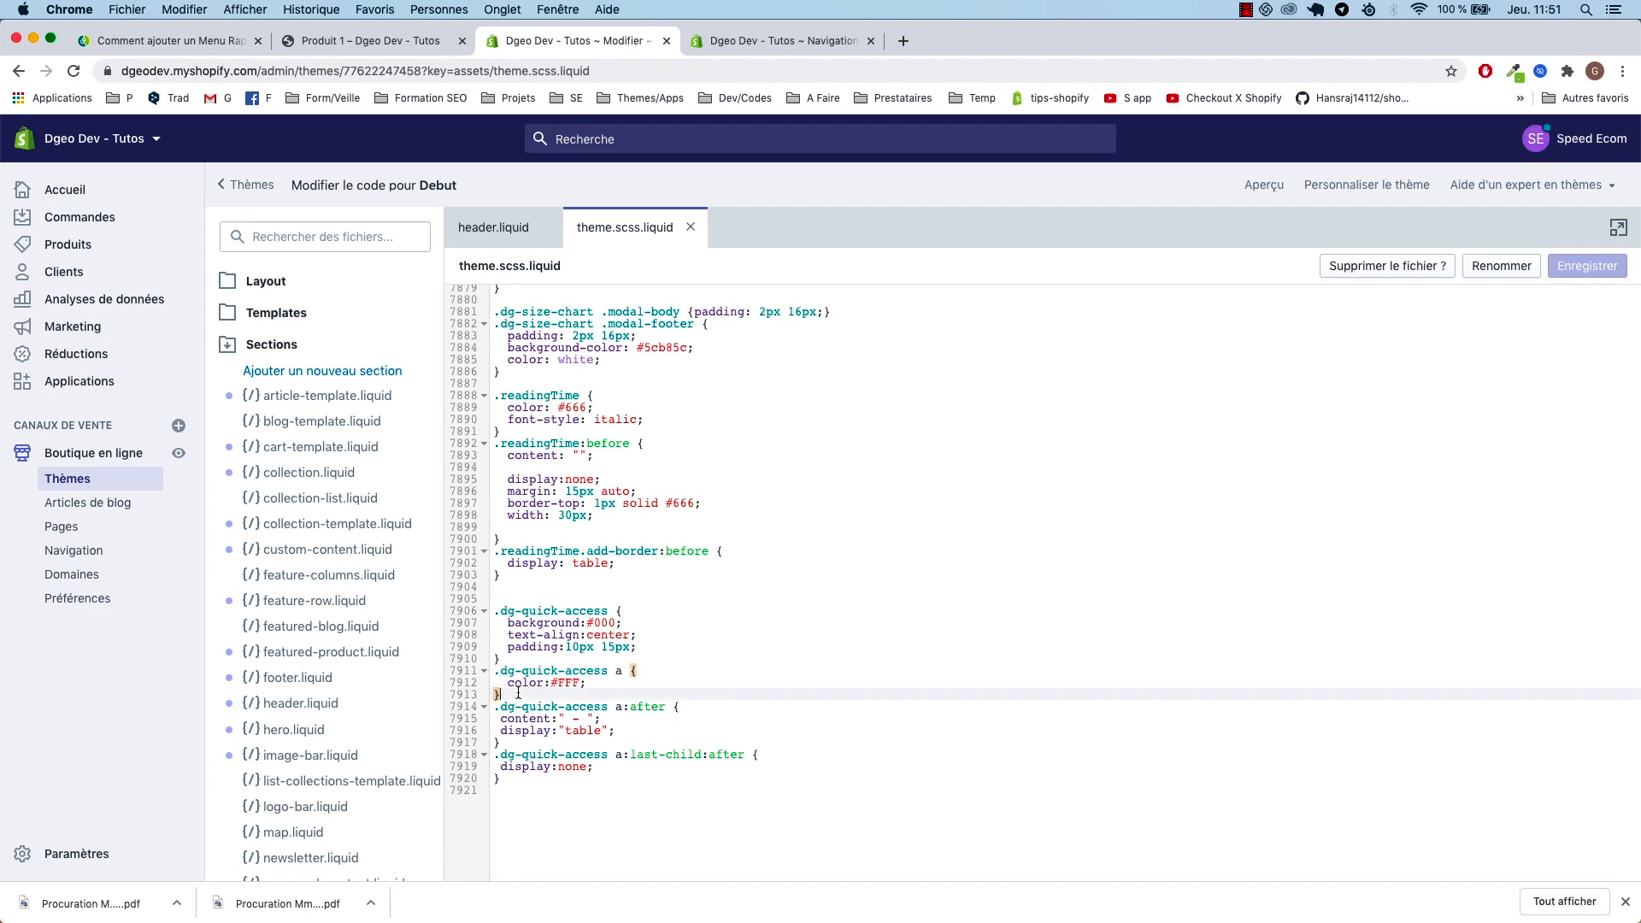
left_click_drag(622, 674, 493, 673)
key("super+c")
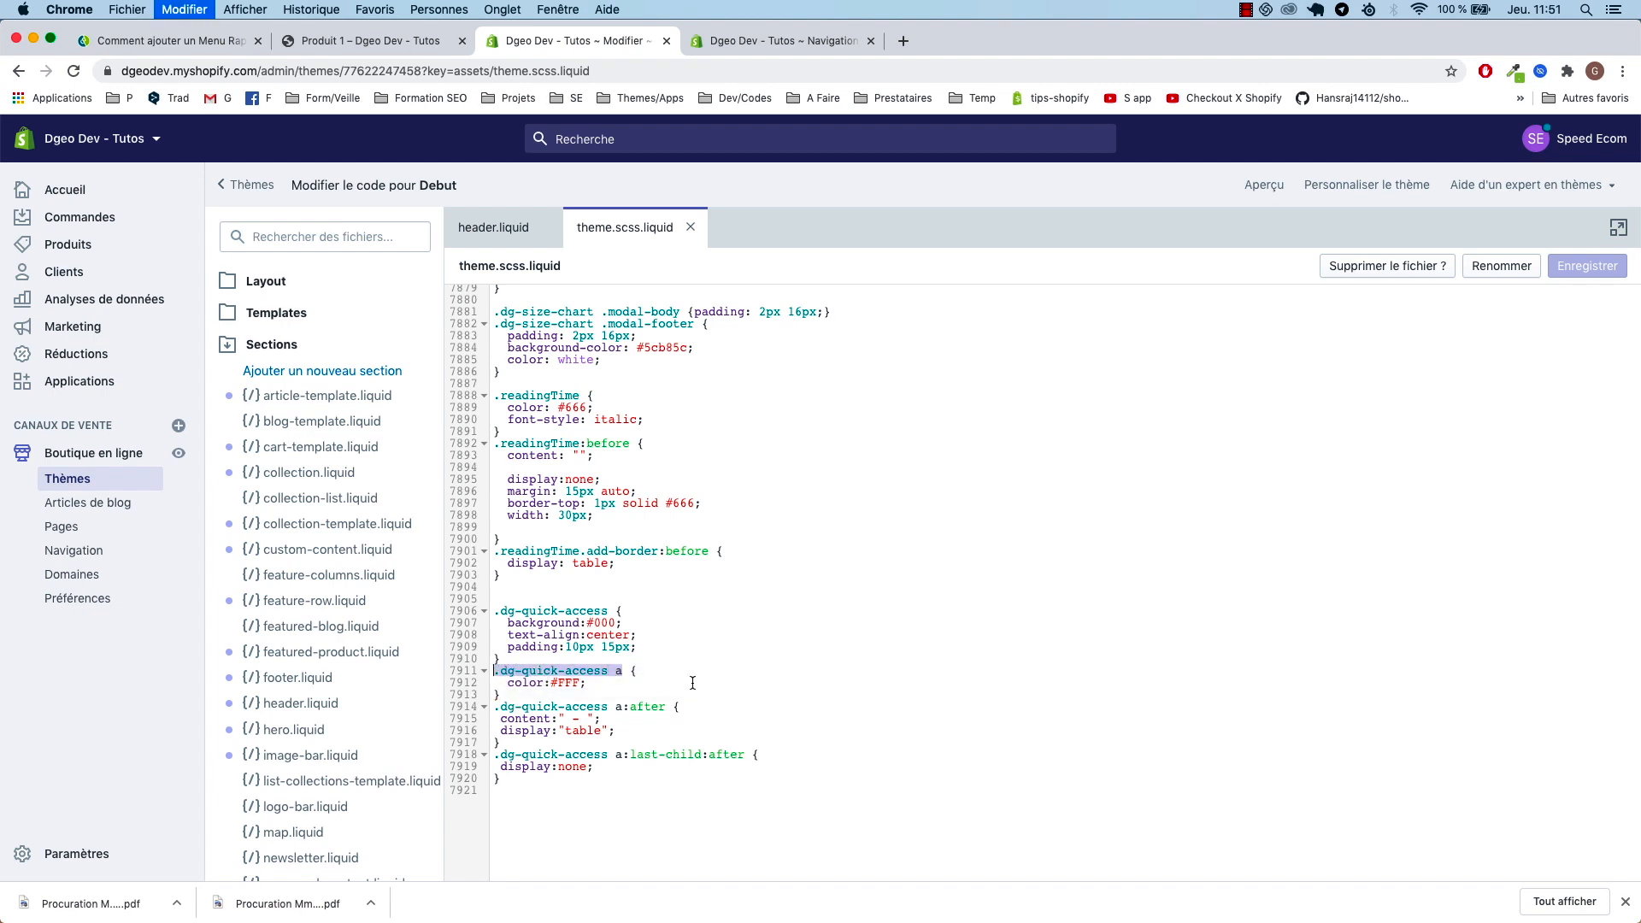
left_click(619, 674)
type(",")
key("super+v")
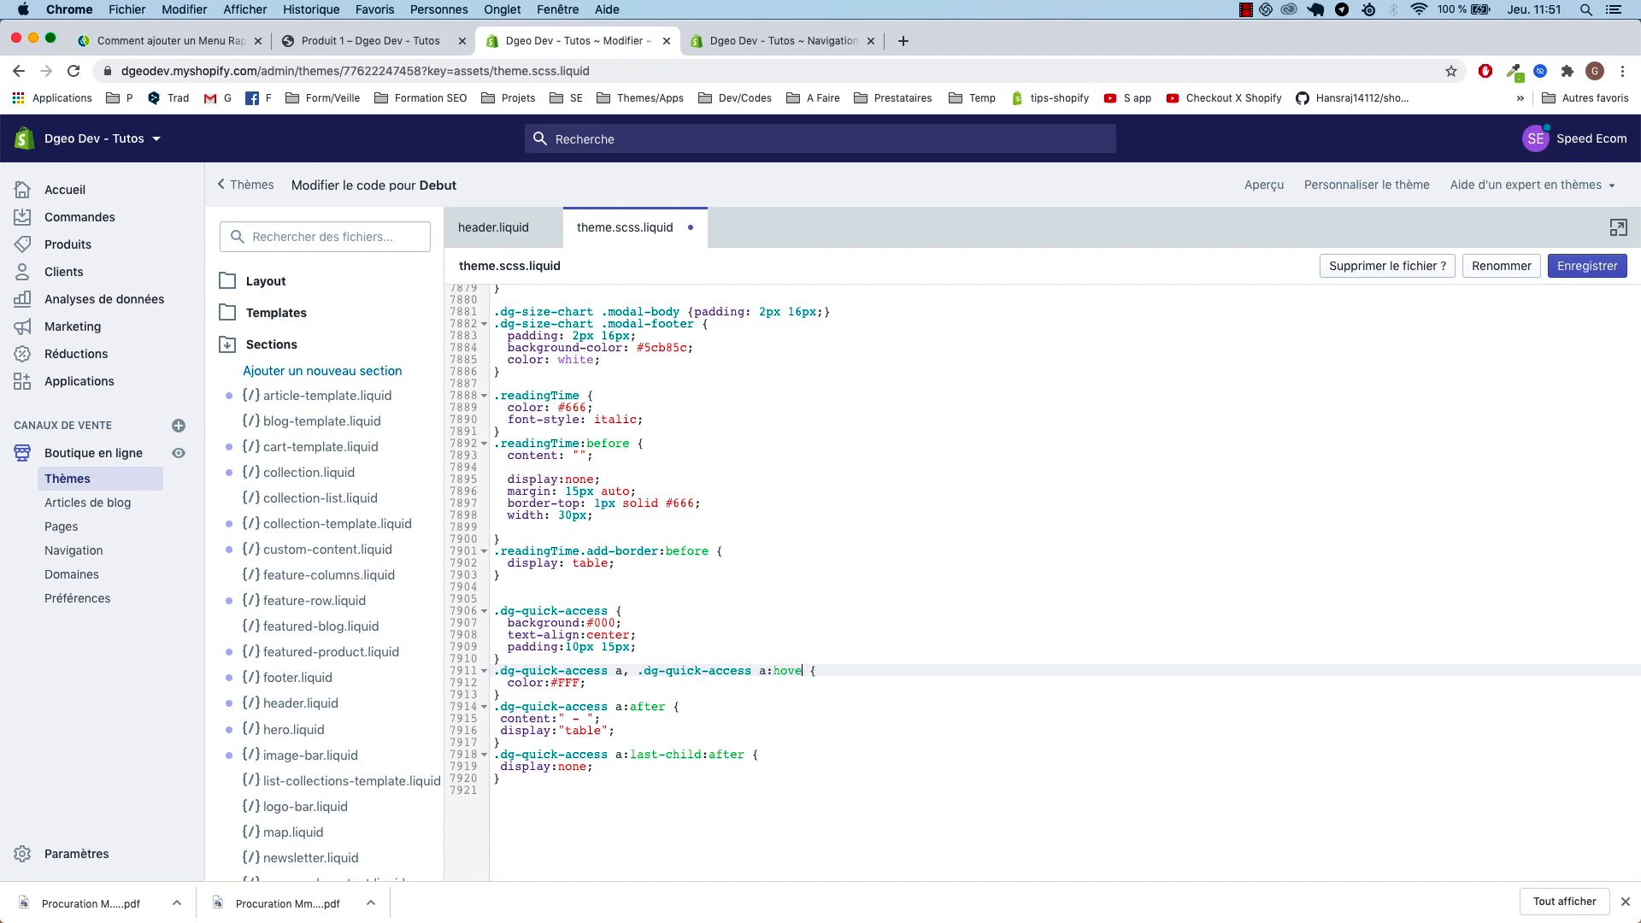
left_click(1587, 268)
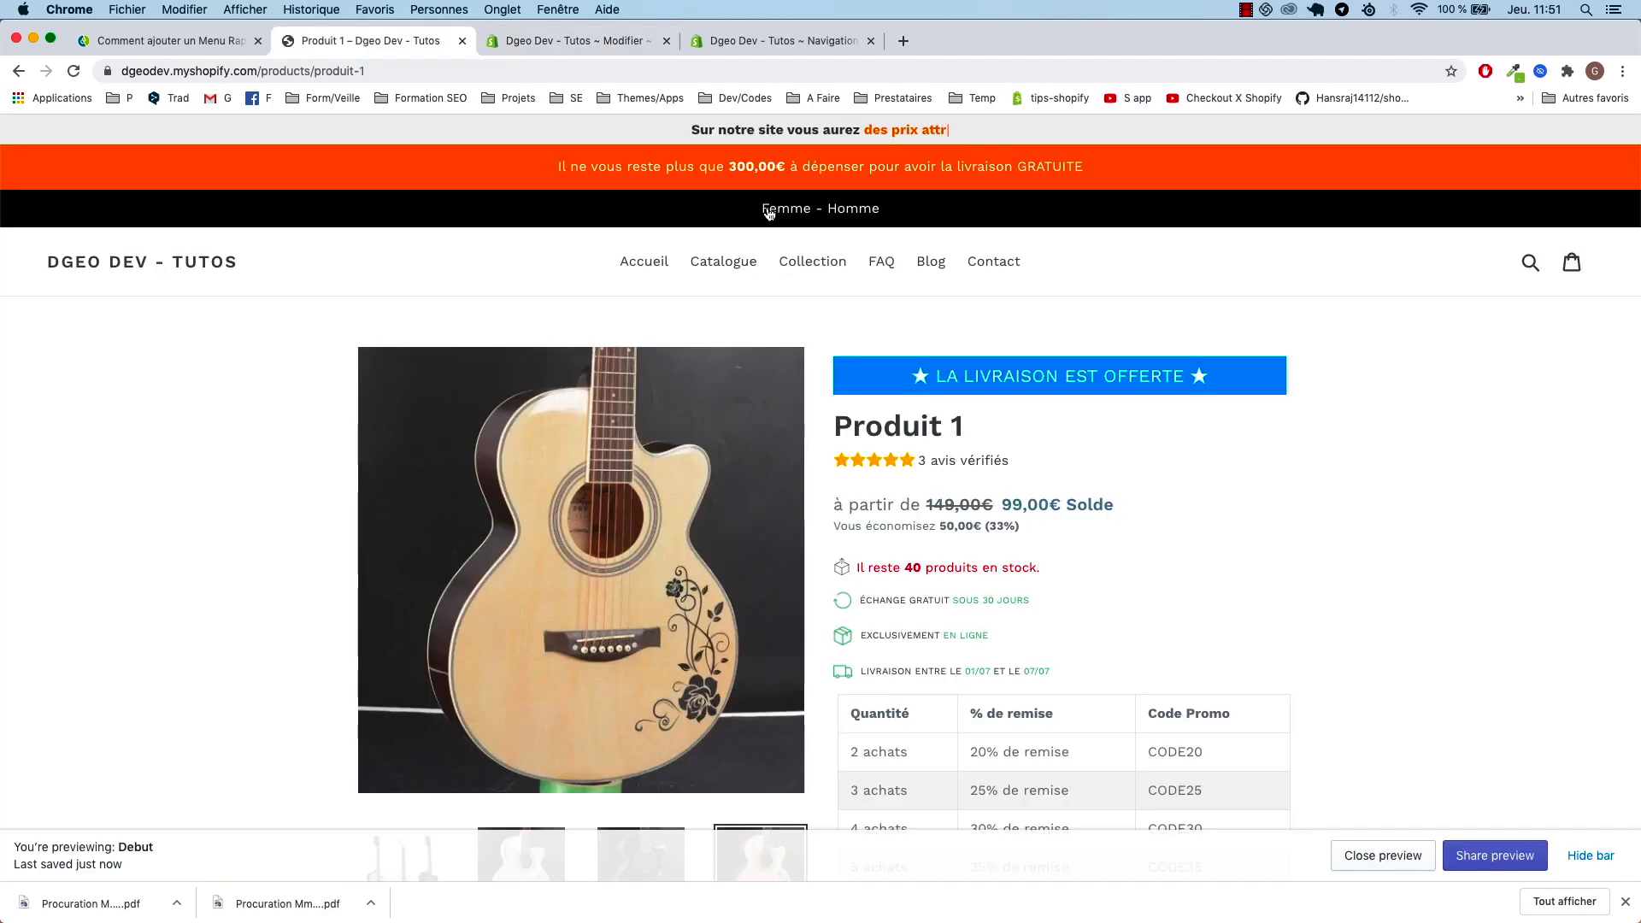
- Set text-align to left in the .dg-quick-access rule, save, reload the product page to check the alignment, and return to the code editor
left_click(538, 41)
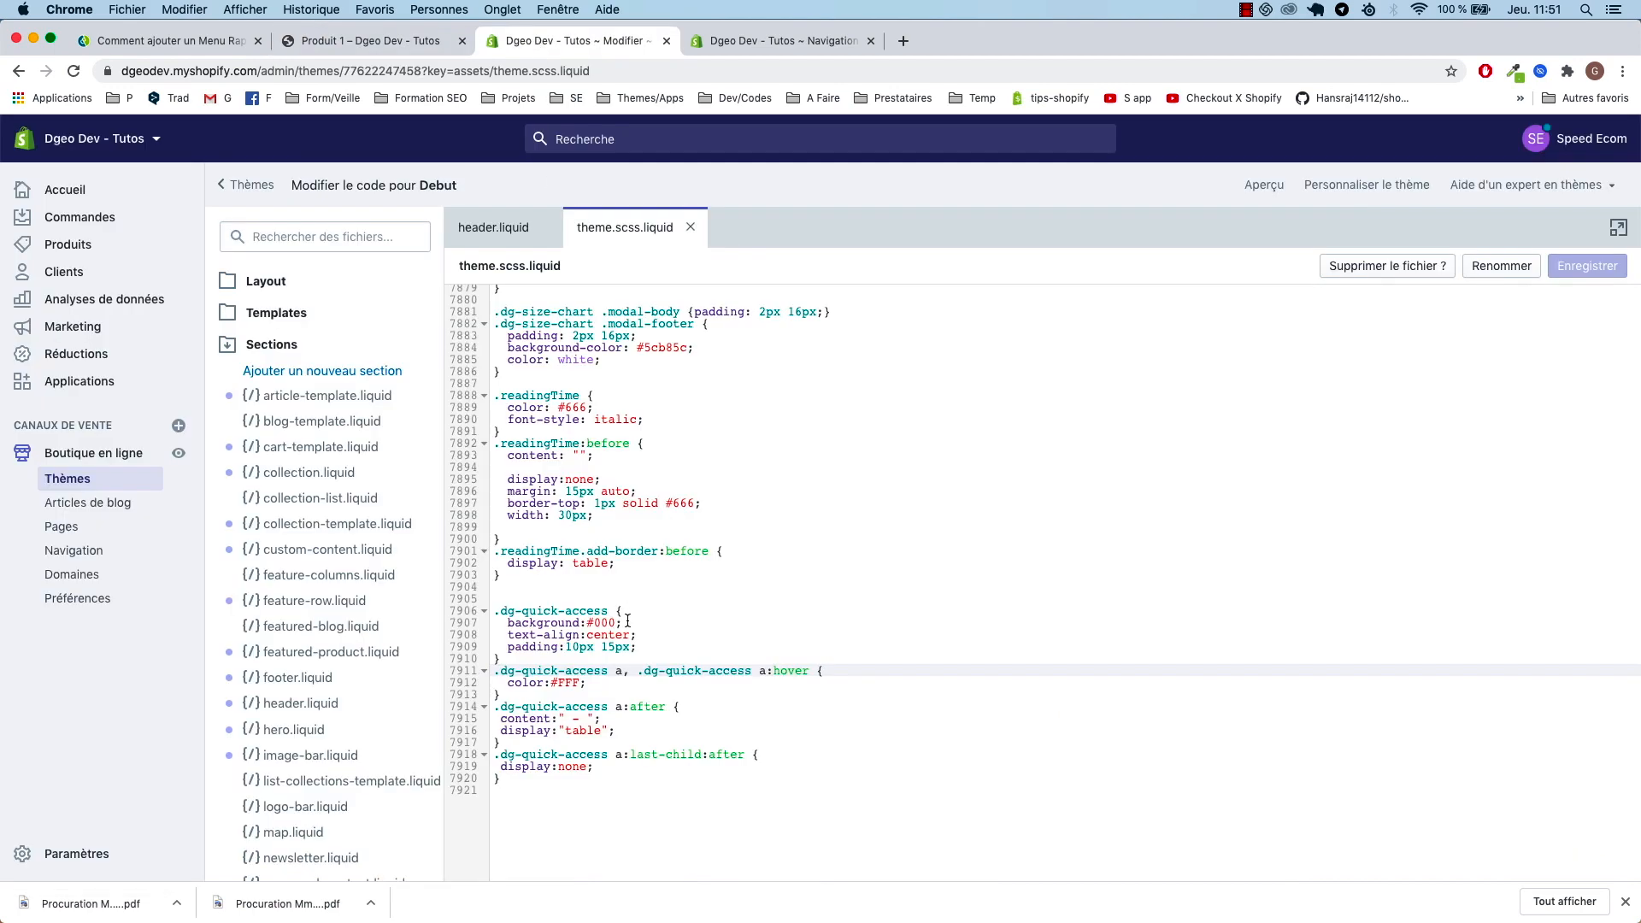
scroll(572, 665, "up", 1)
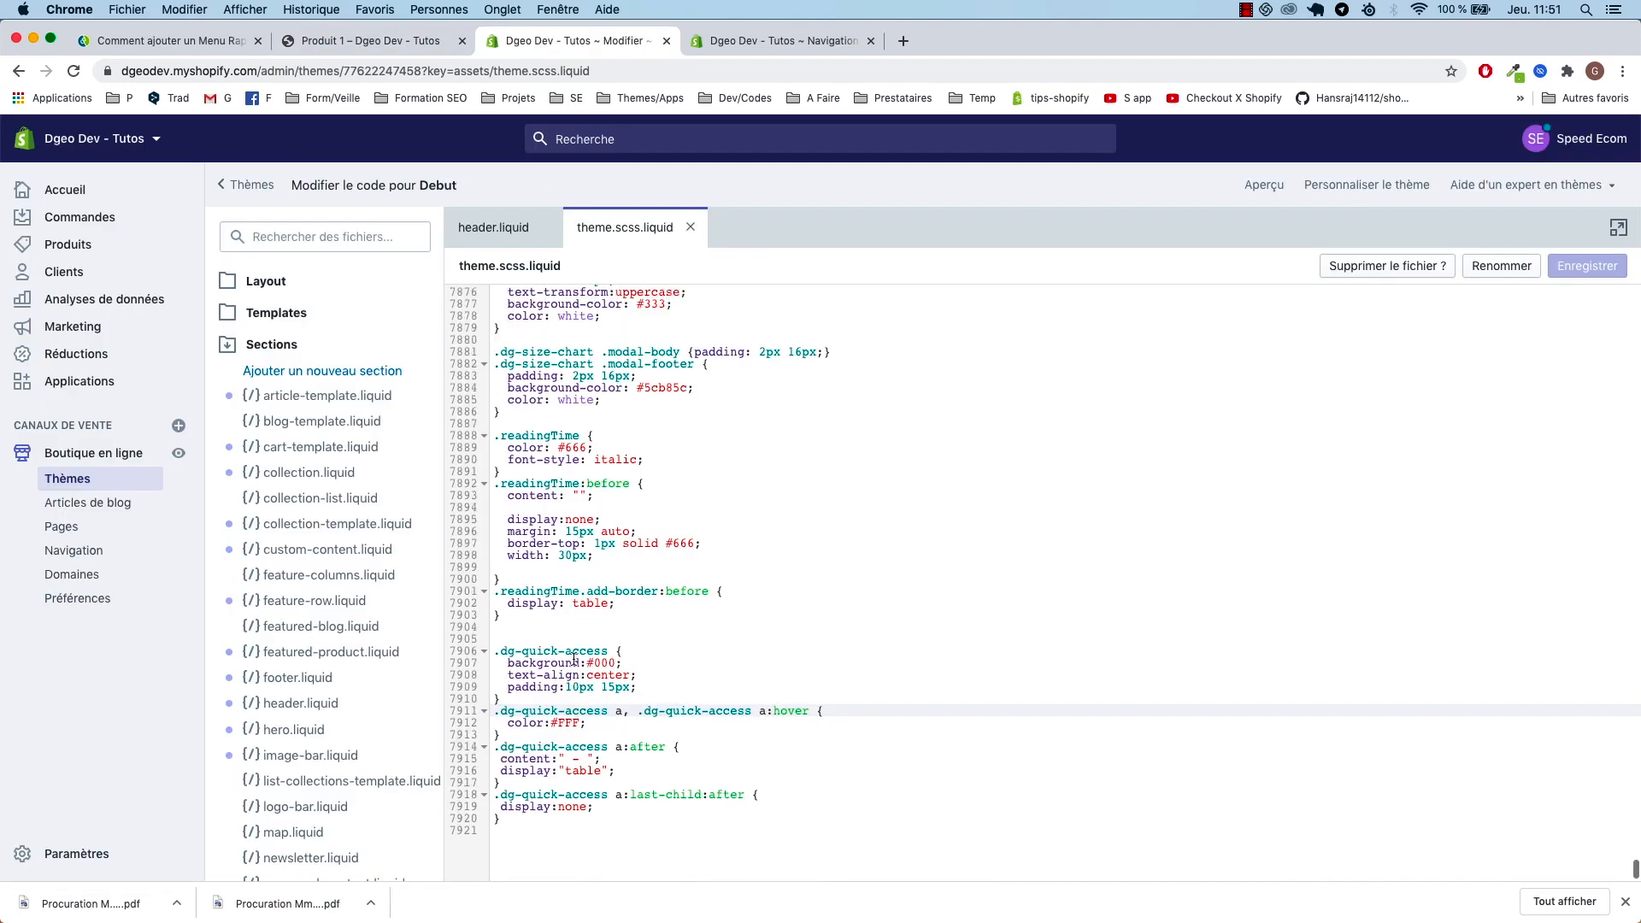
scroll(573, 660, "up", 1)
double_click(601, 678)
type("lef")
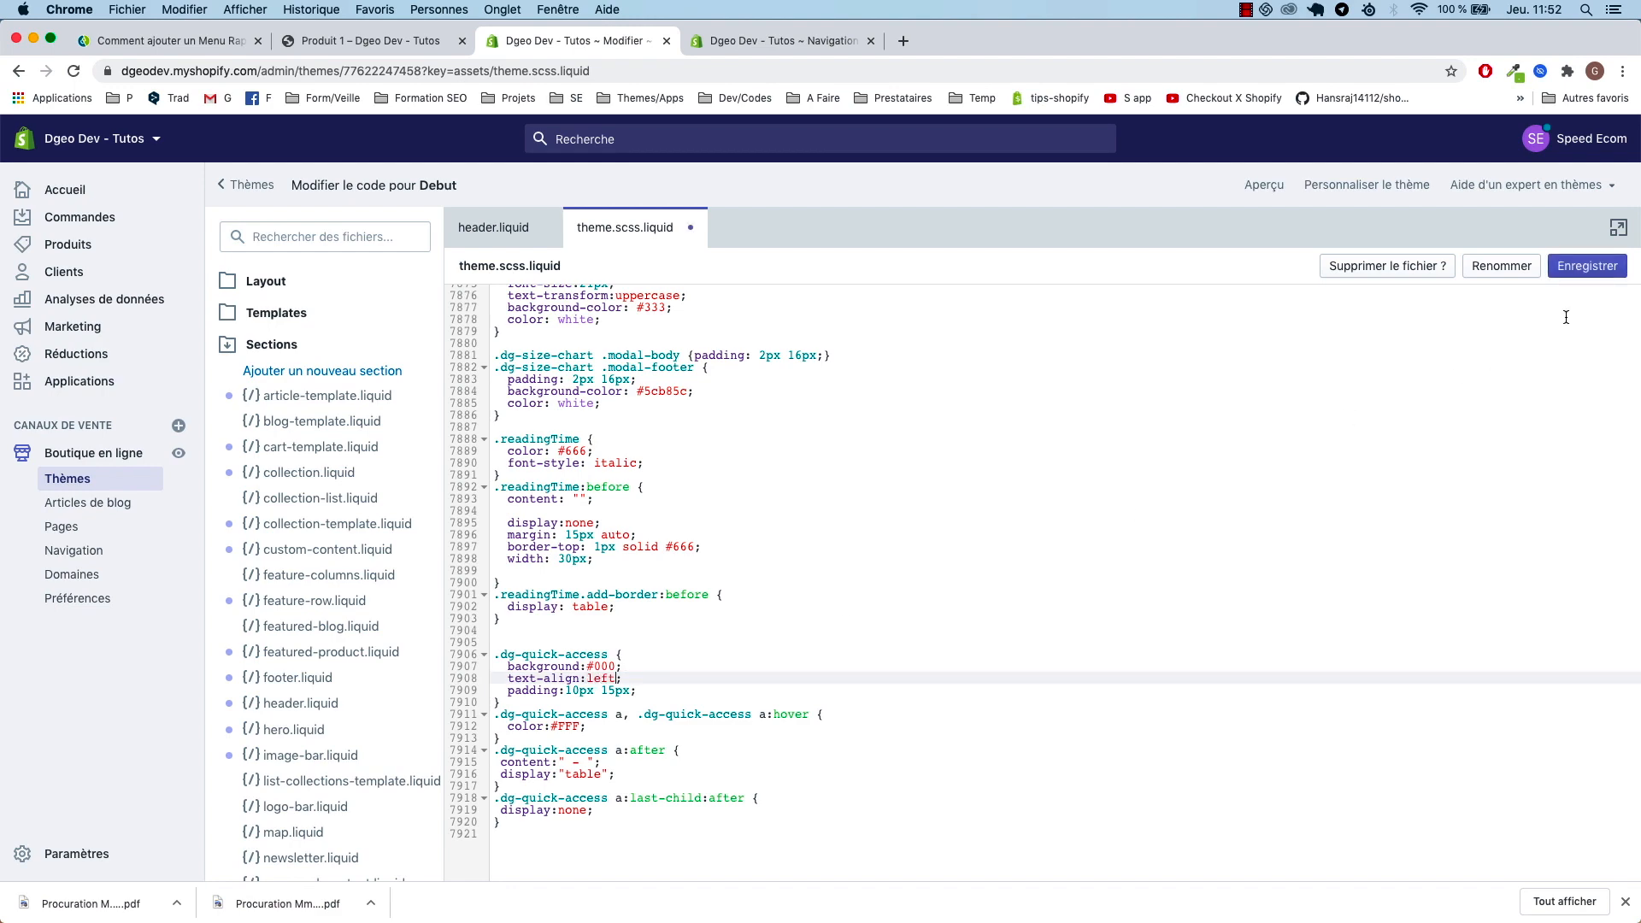
left_click(1594, 273)
left_click(350, 44)
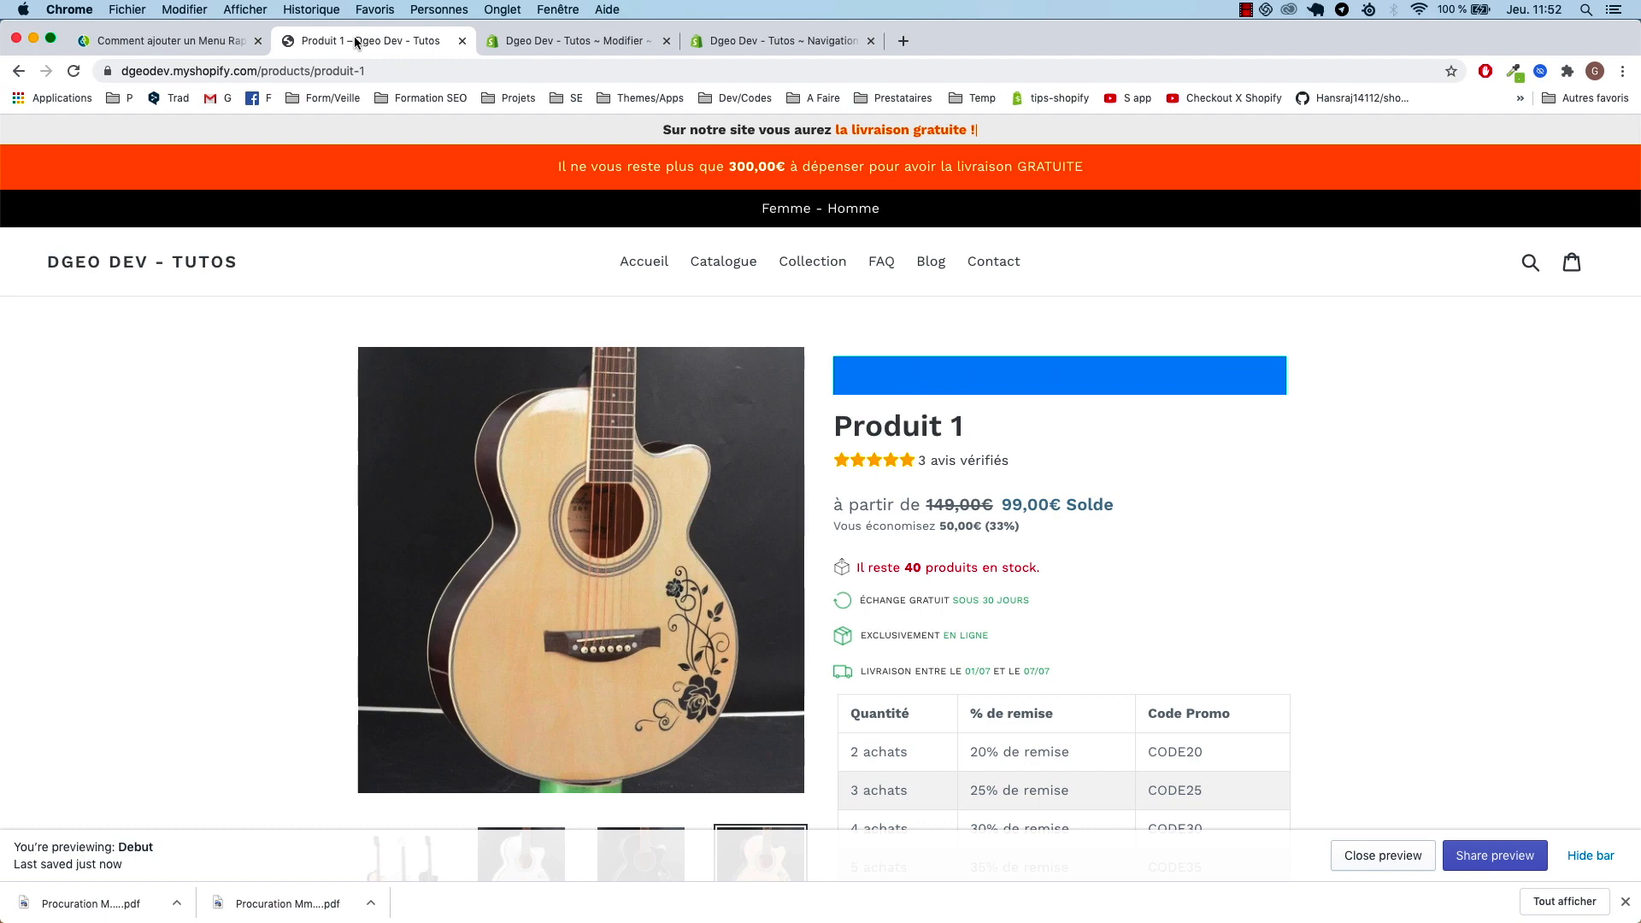
key("super+r")
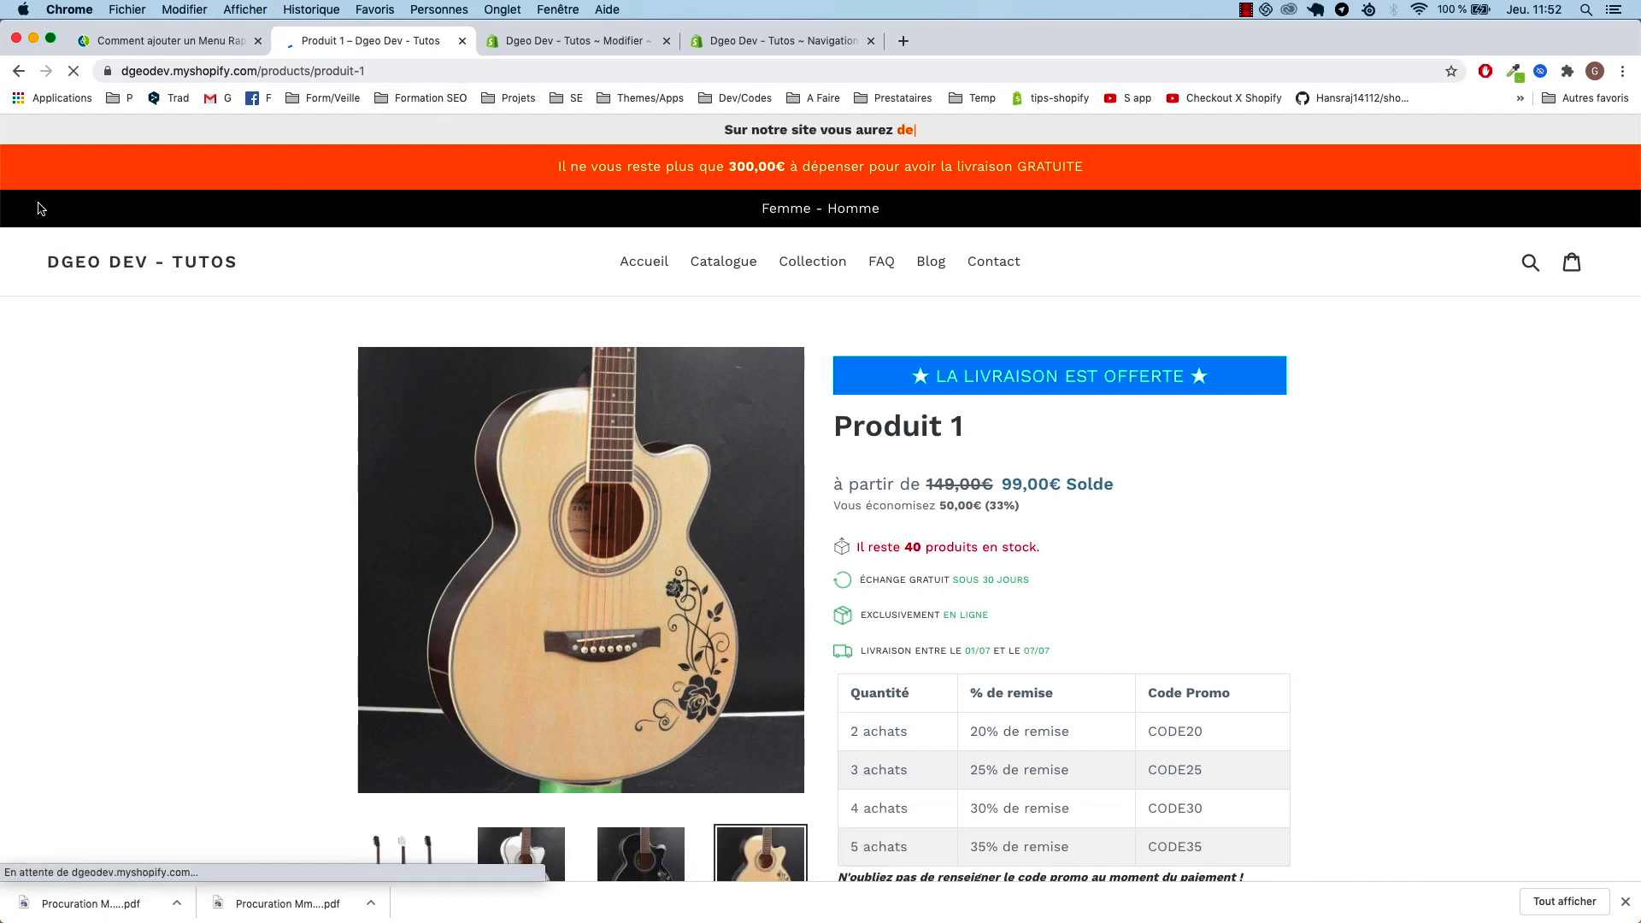
key("super+r")
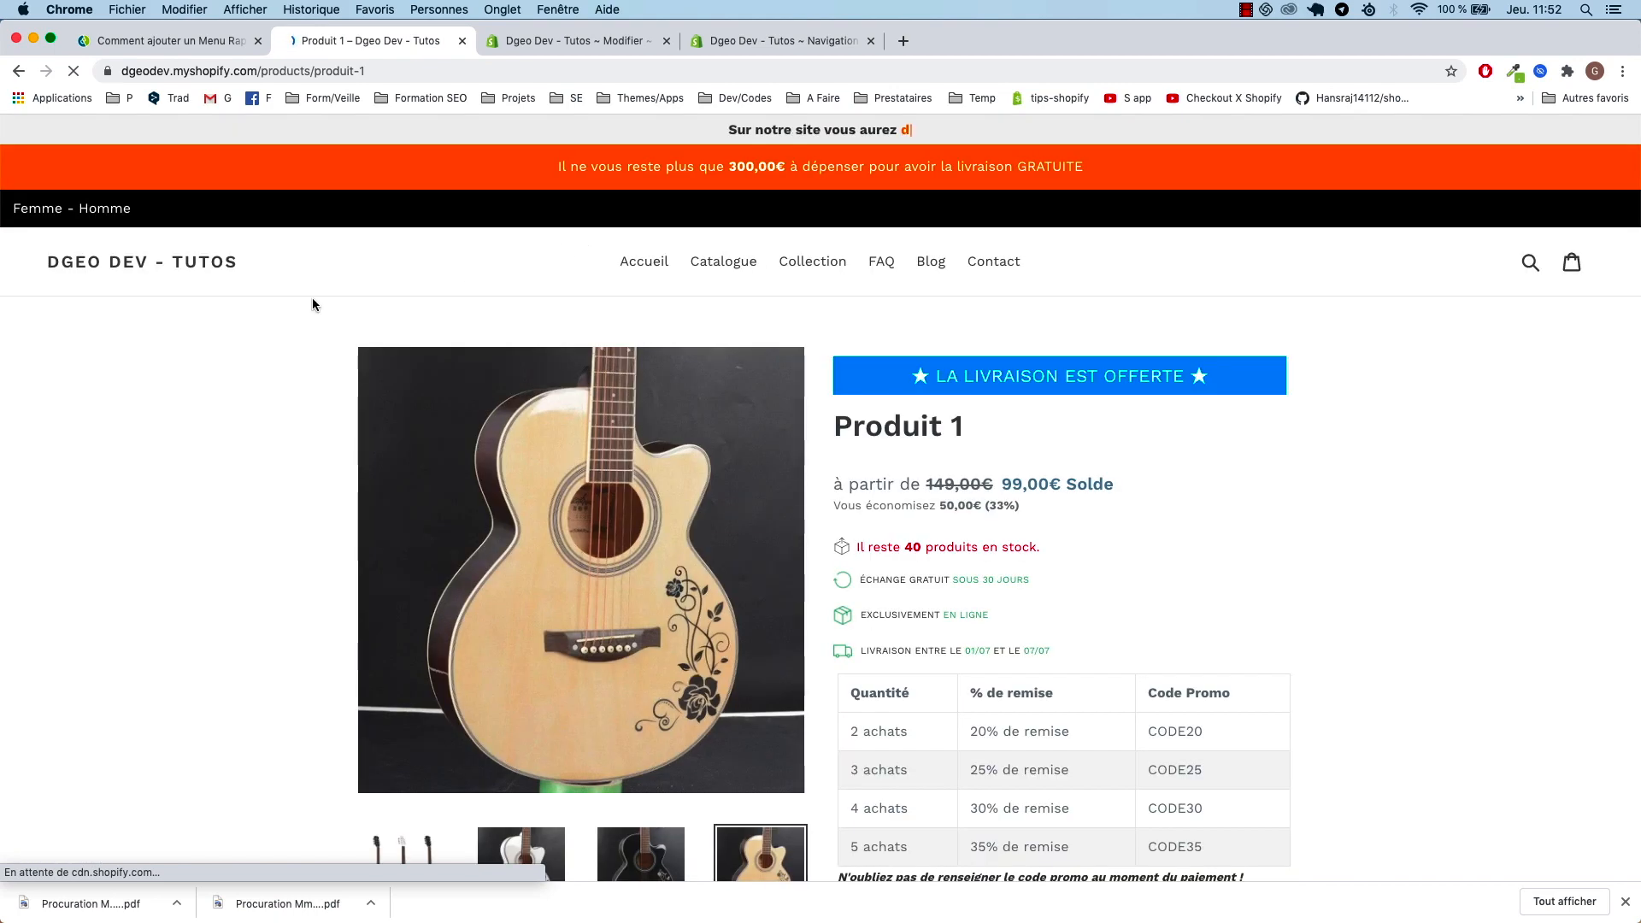
left_click(603, 43)
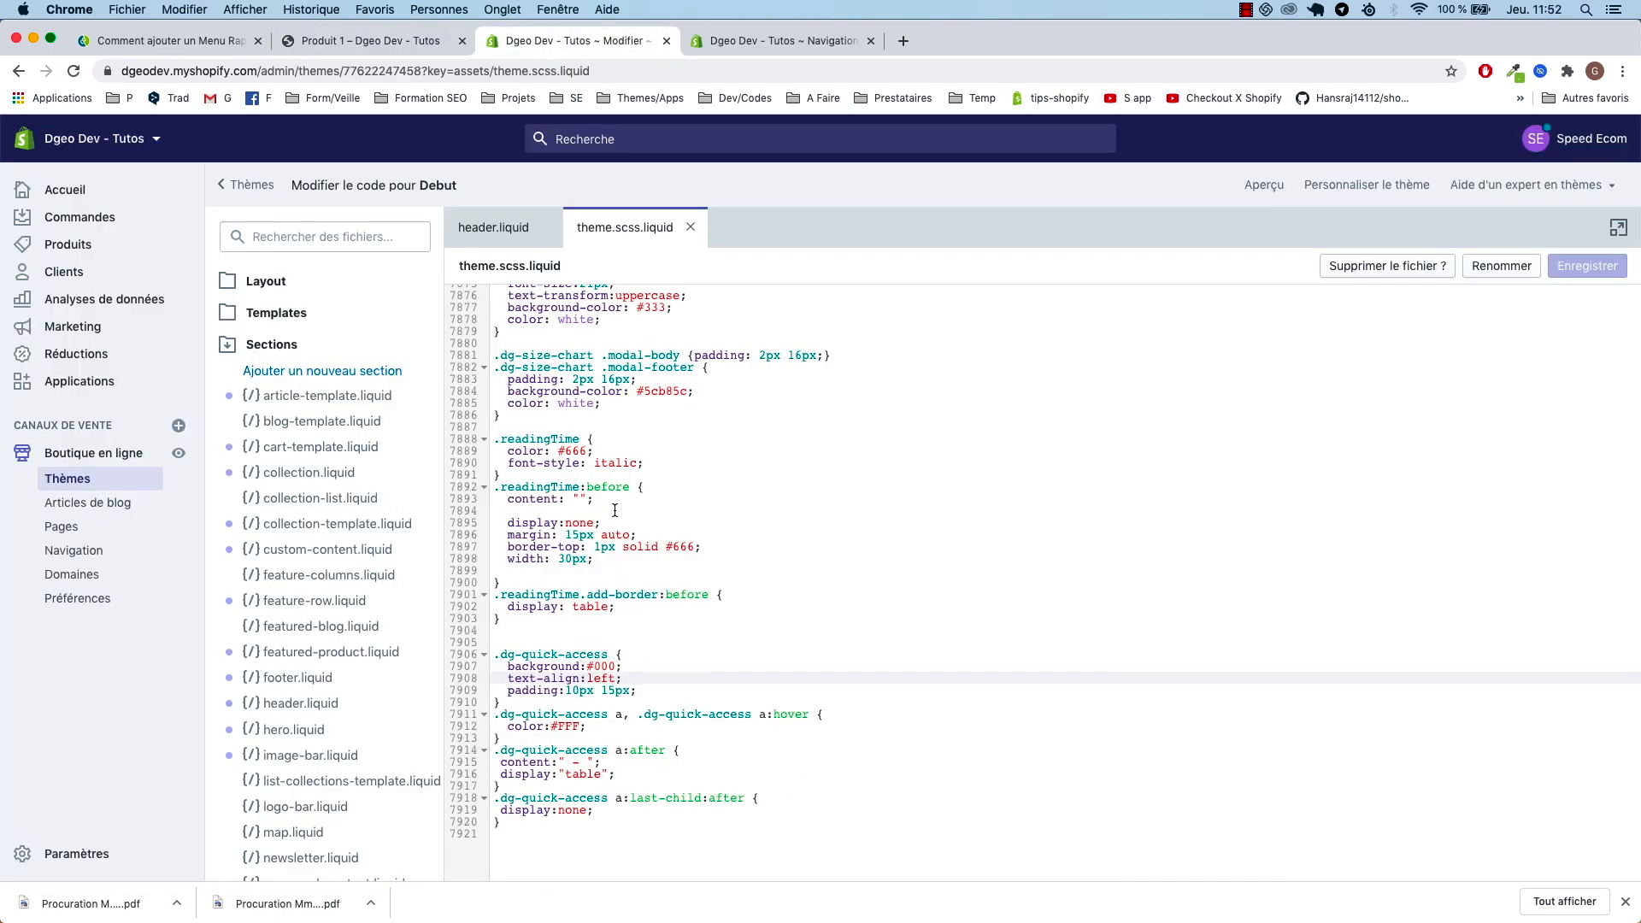
- Set text-align to right in the .dg-quick-access rule, save, and reload the product page to check the header menu's alignment
double_click(605, 678)
type("righ")
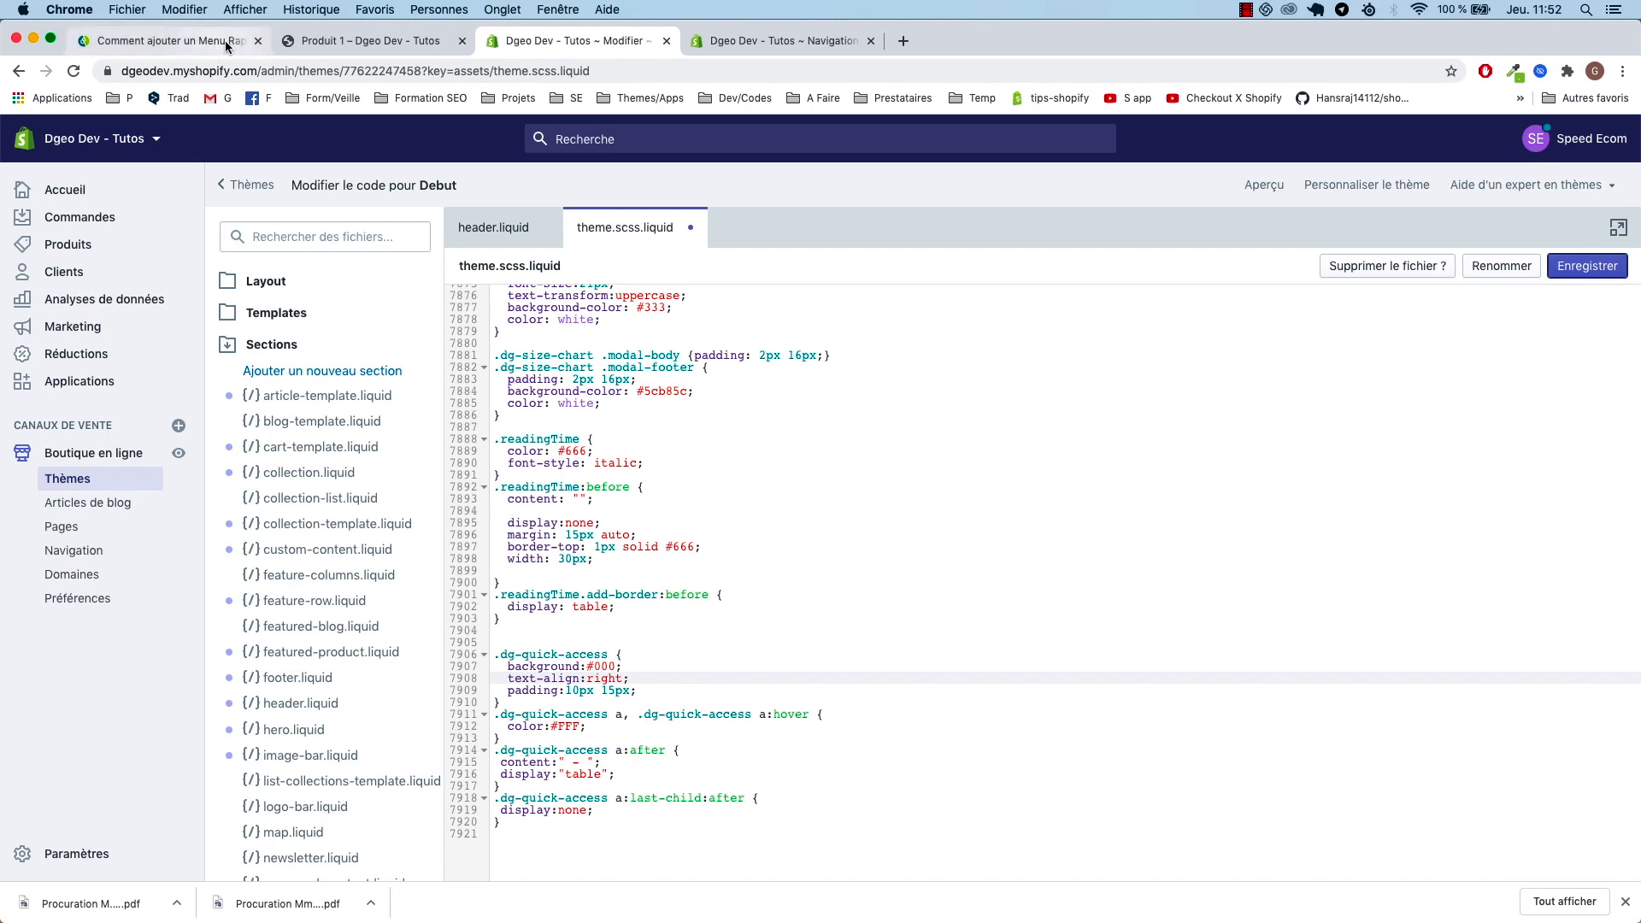
left_click(315, 39)
key("super+r")
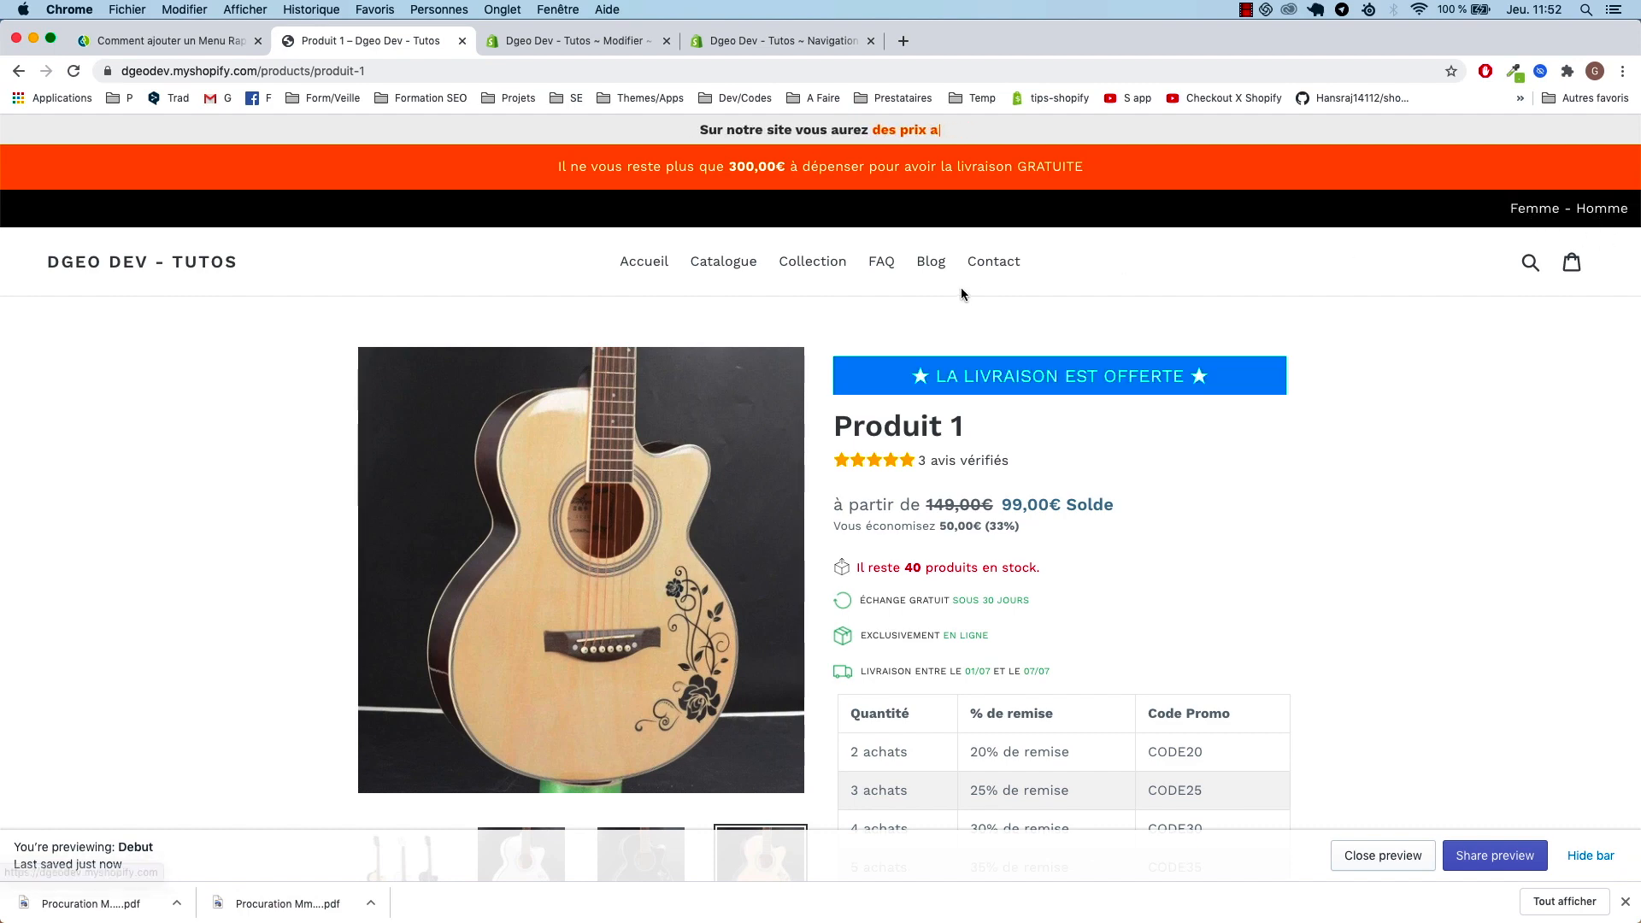
scroll(930, 274, "down", 1)
scroll(930, 278, "up", 1)
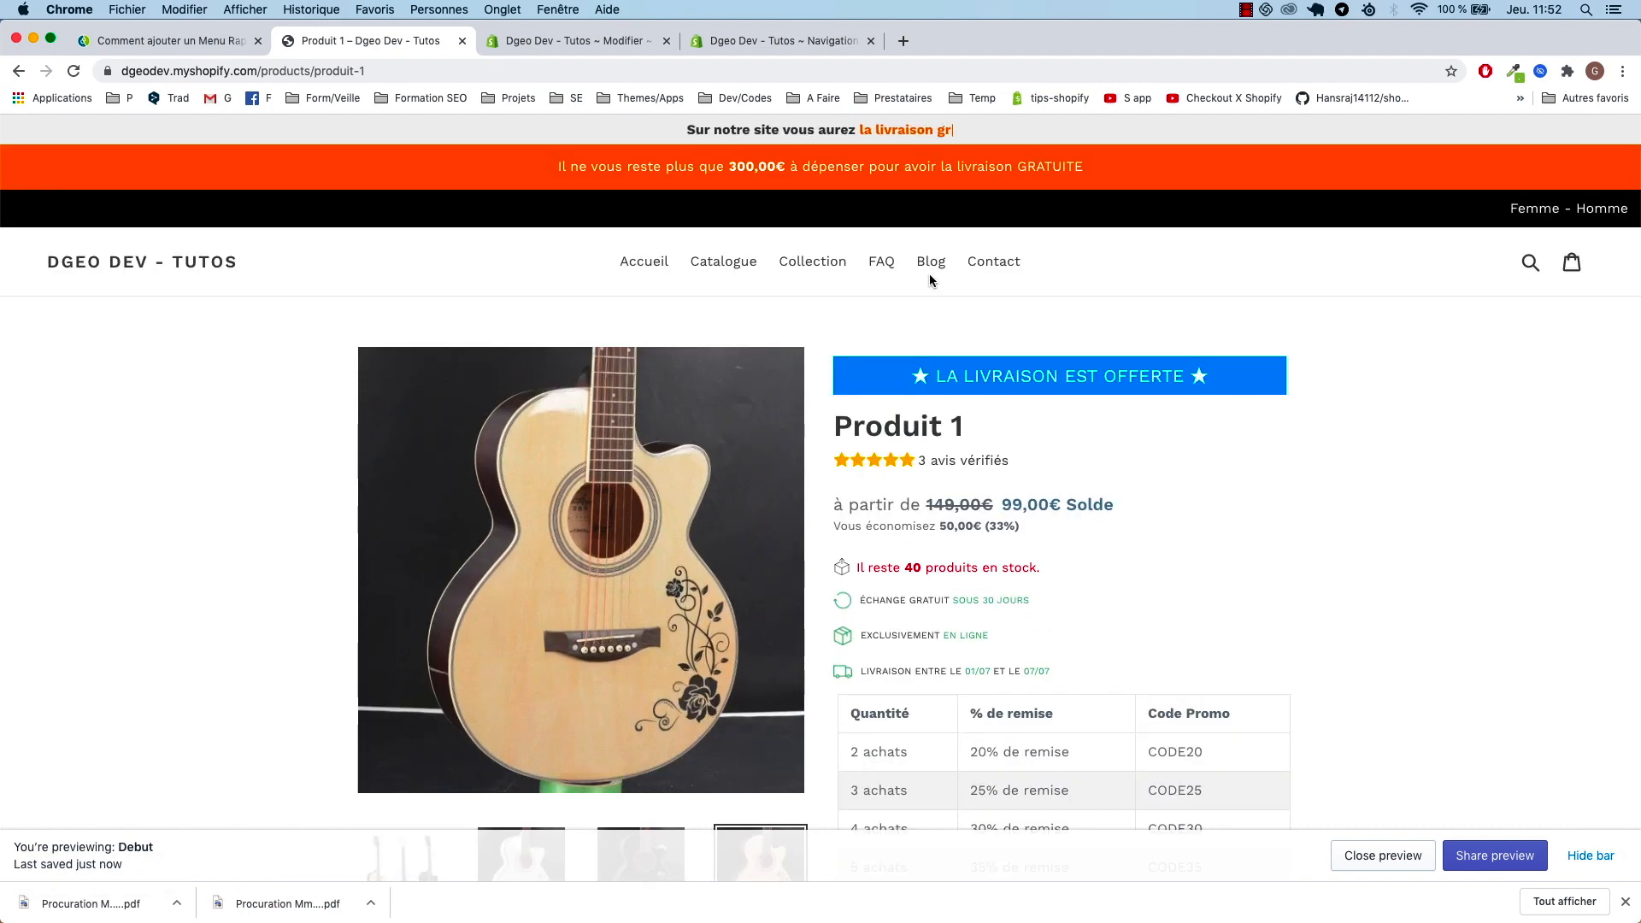
- Restore text-align to center in the .dg-quick-access rule, save theme.scss.liquid, and reload the product page
left_click(536, 40)
left_click(627, 639)
key("super+z")
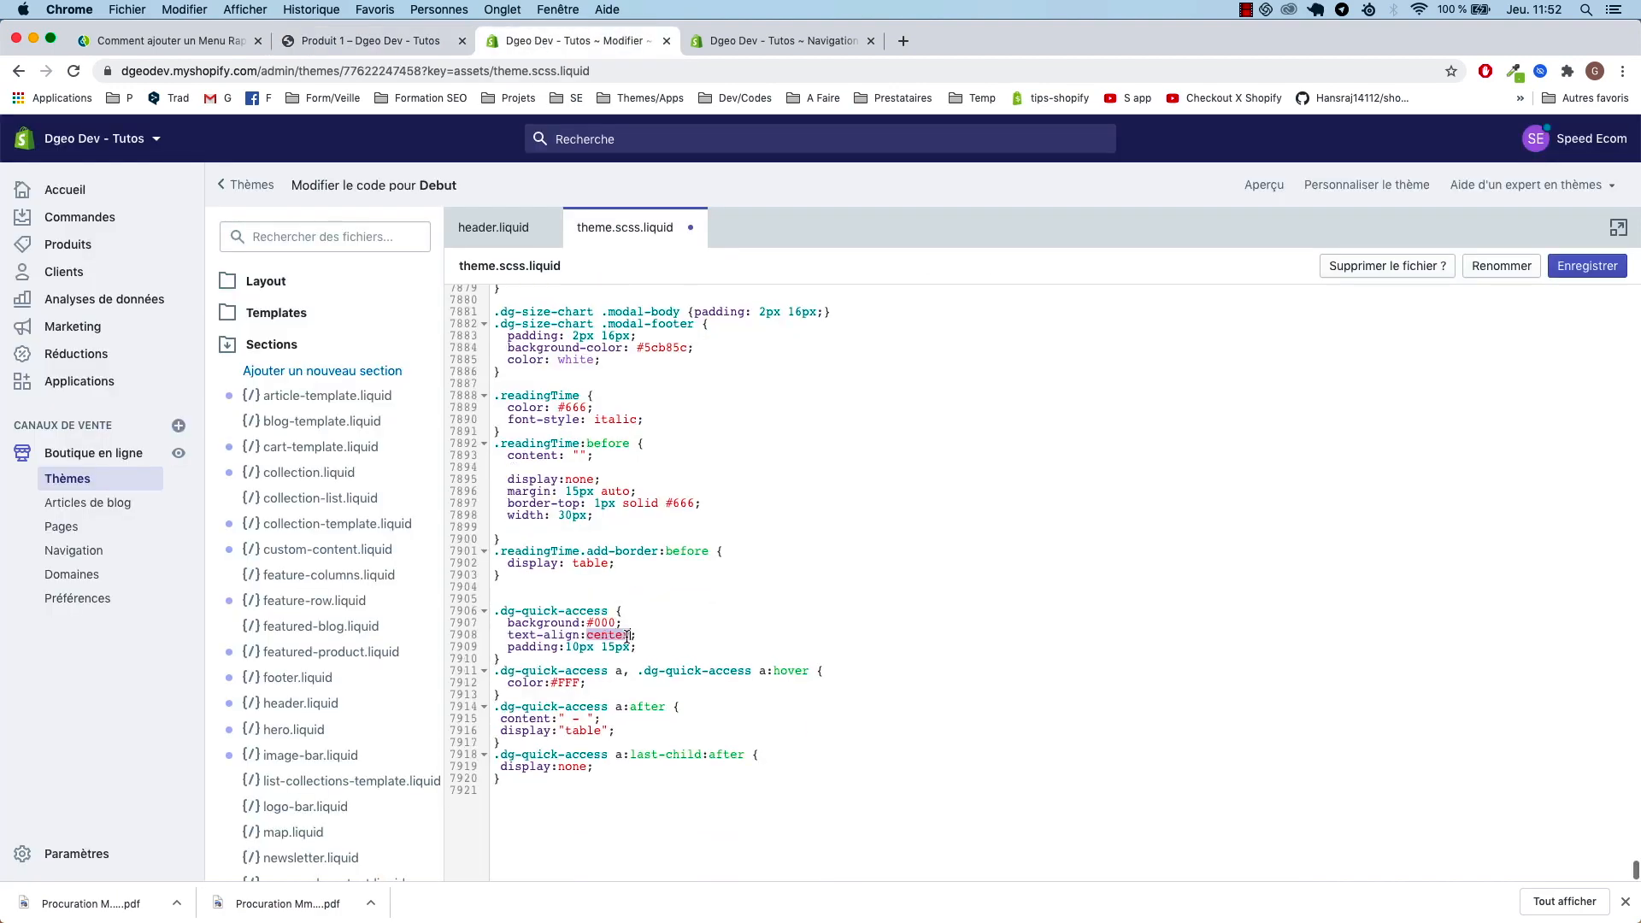
left_click(1597, 273)
left_click(1600, 275)
left_click(381, 43)
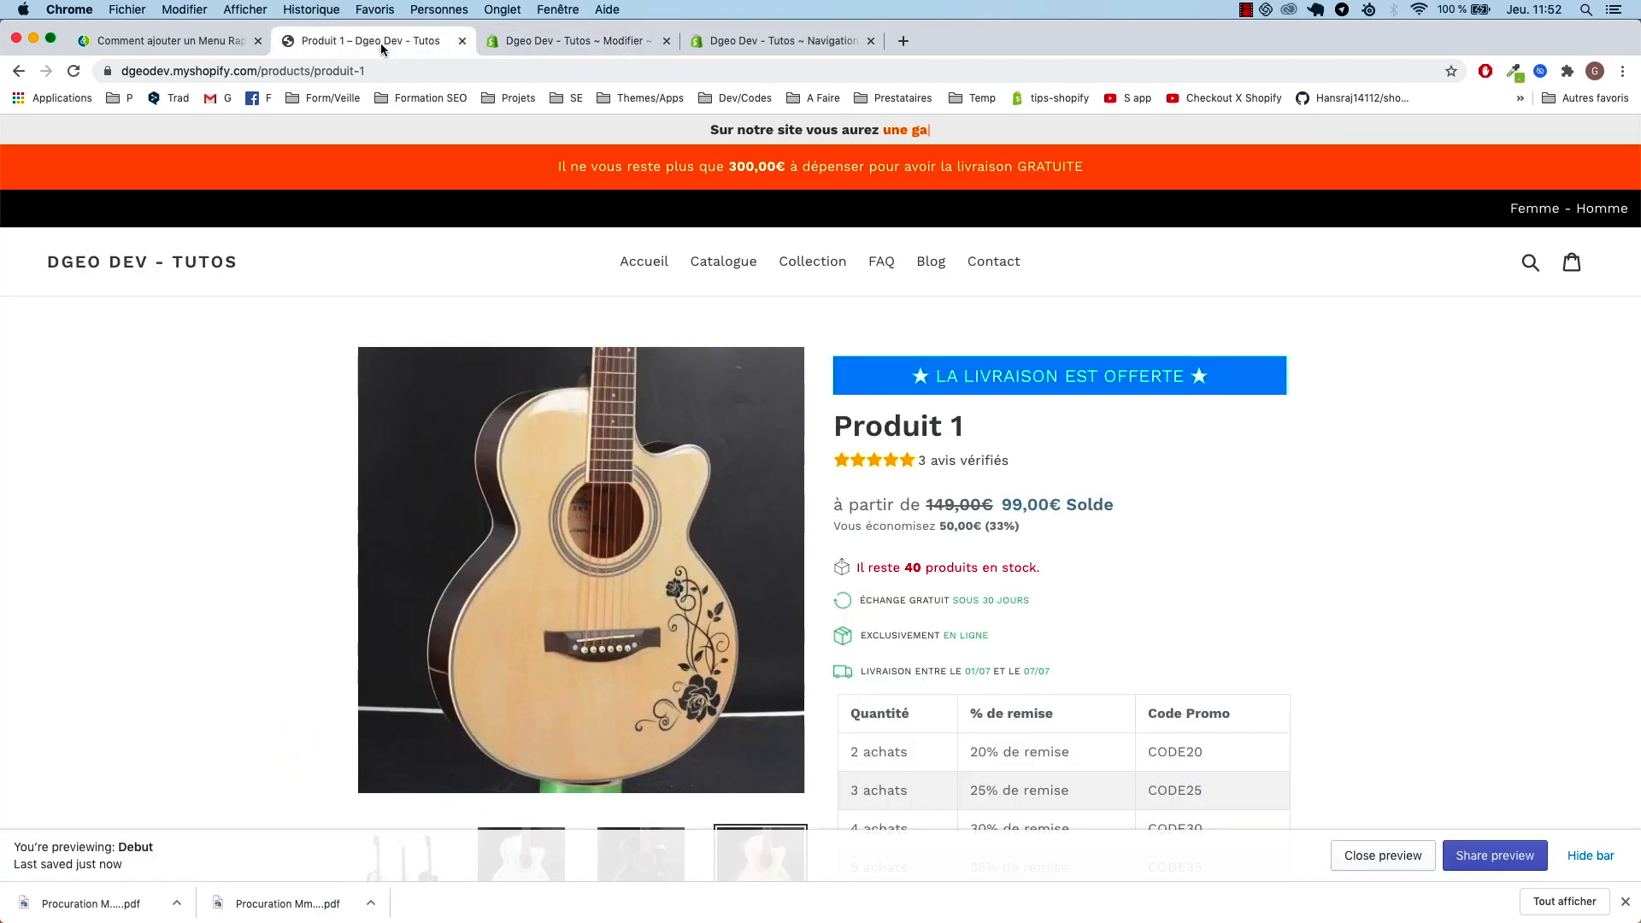
key("super+r")
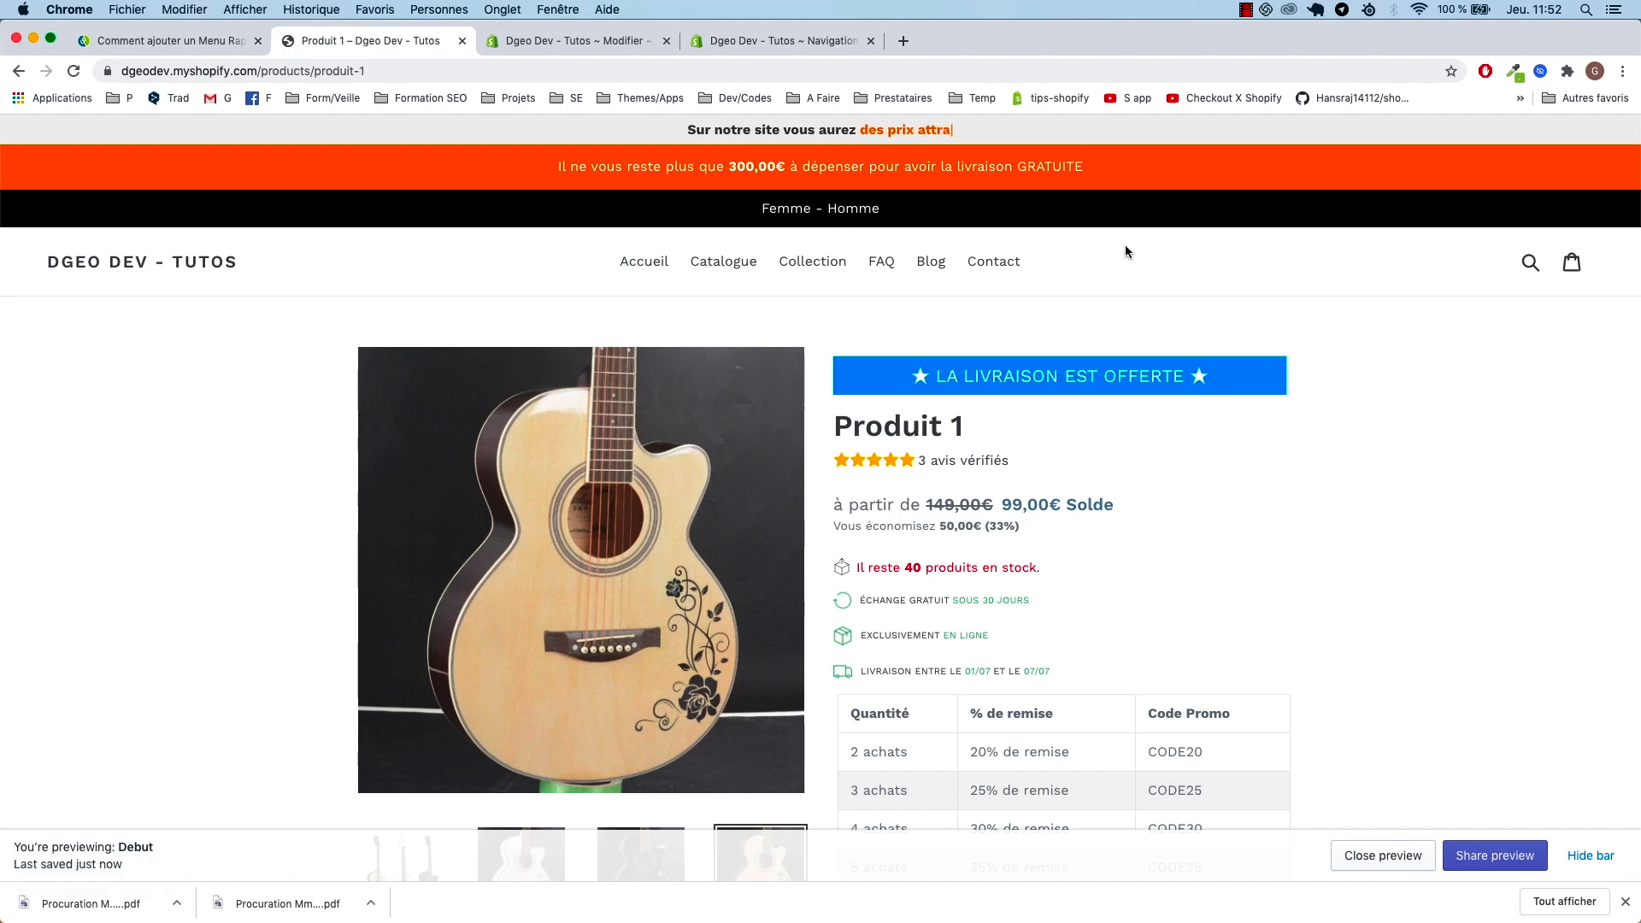
- Preview the product page in the iPhone X mobile view, and expand and collapse the main navigation under the quick-access bar
key("alt+super+i")
left_click(37, 665)
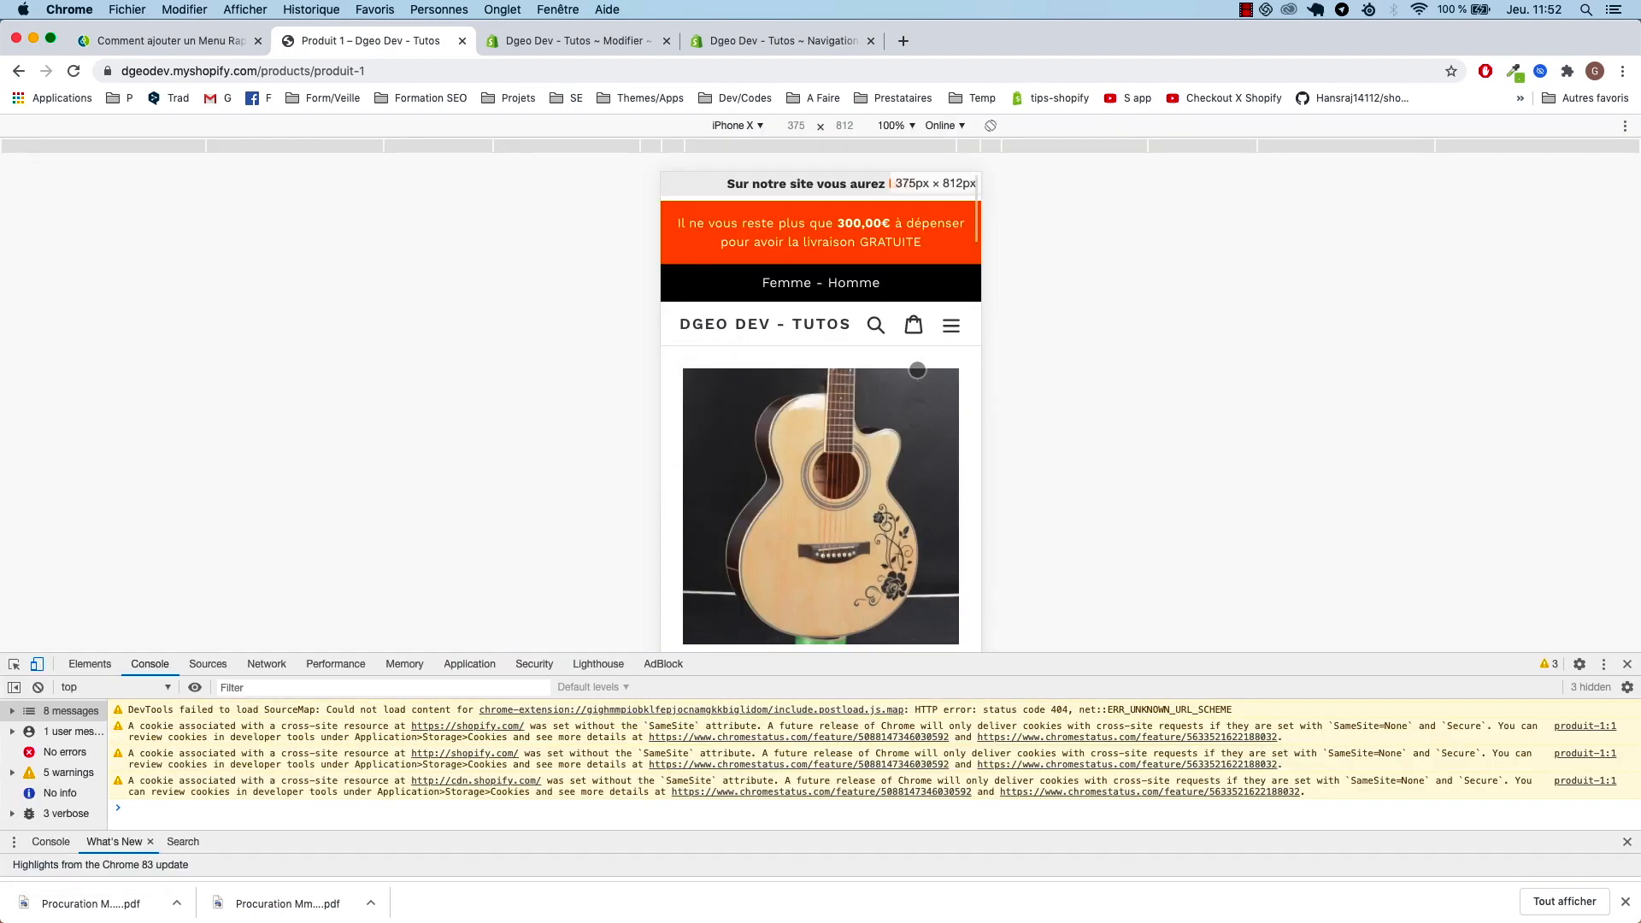
left_click(953, 329)
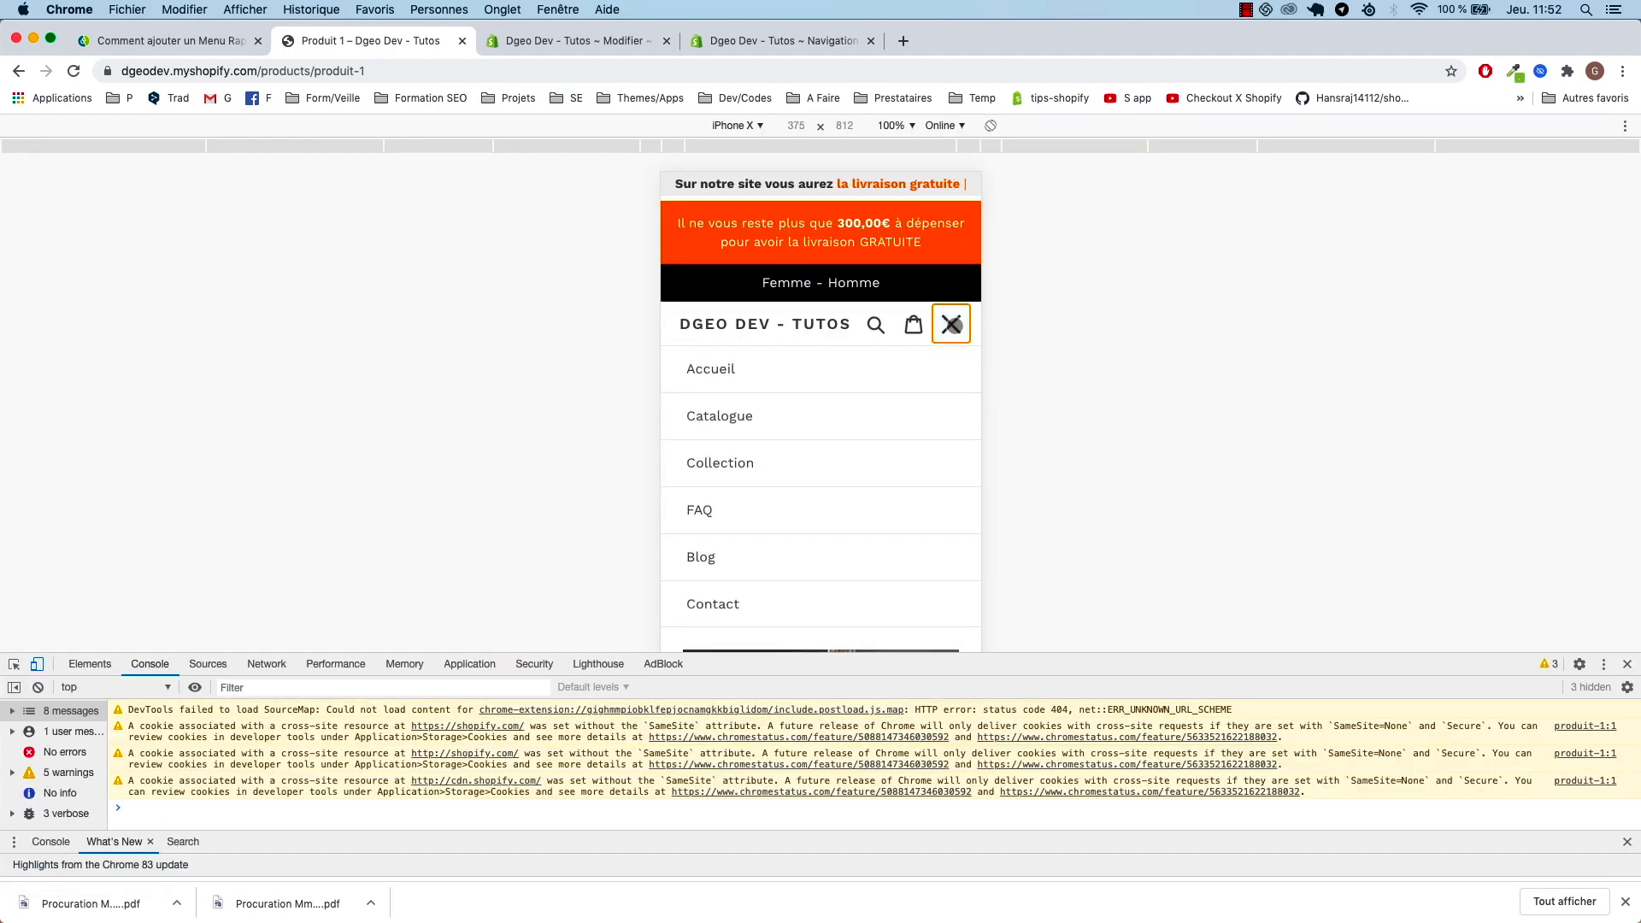
left_click(951, 325)
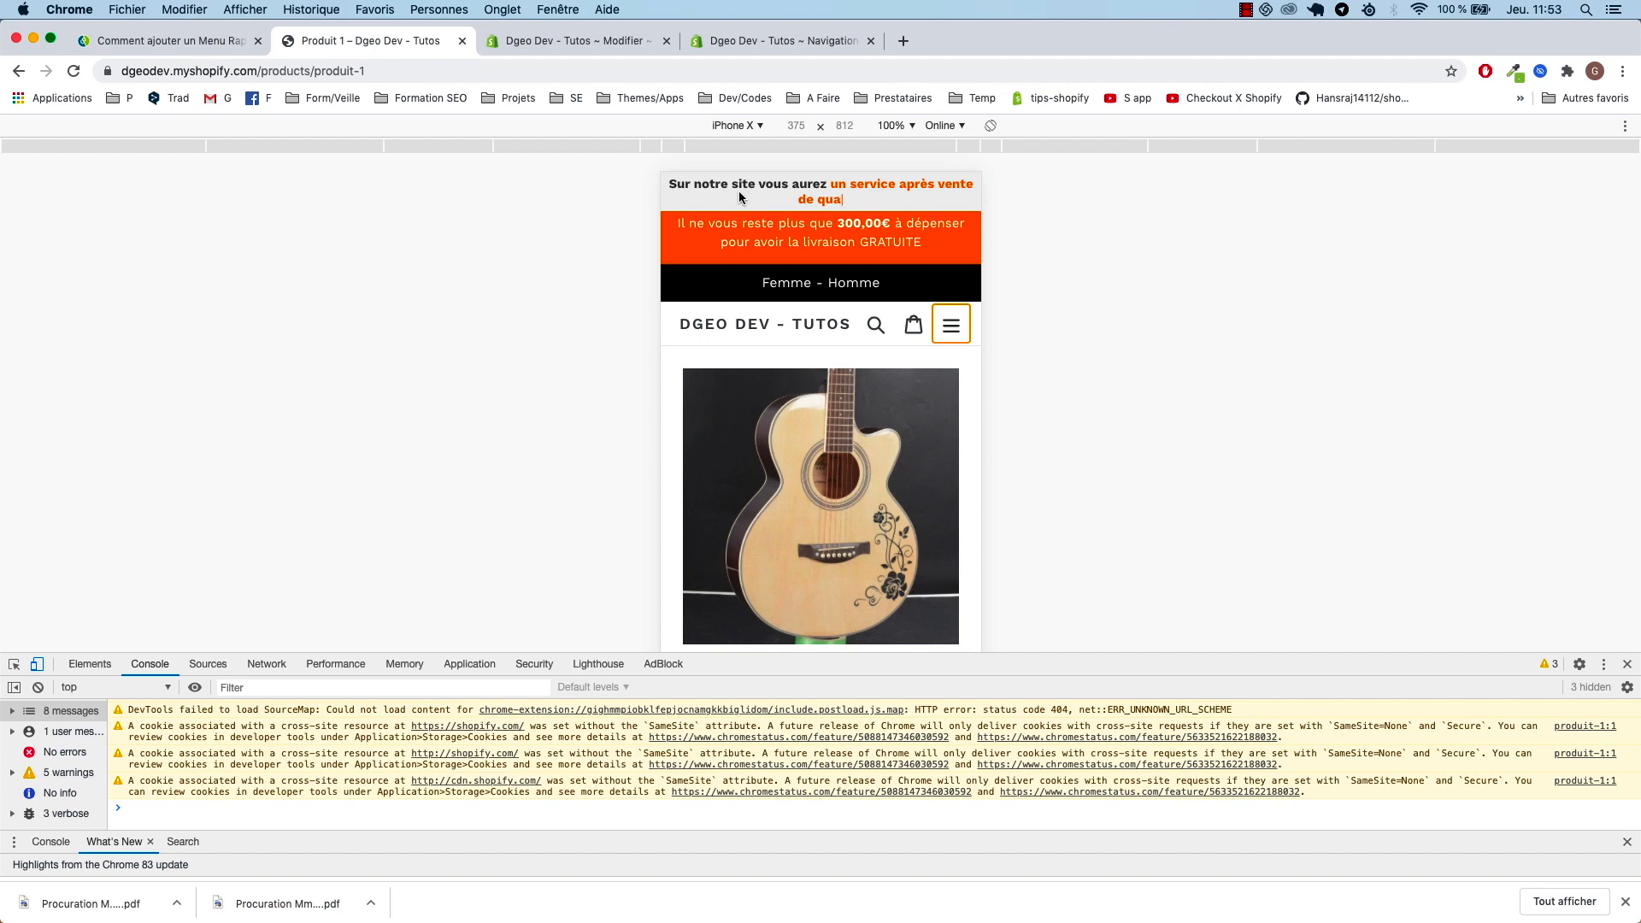
- Search Google for "color hexadecimal" in a new browser tab and open the colour picker on the Codes Couleur HTML site
left_click(574, 40)
double_click(603, 623)
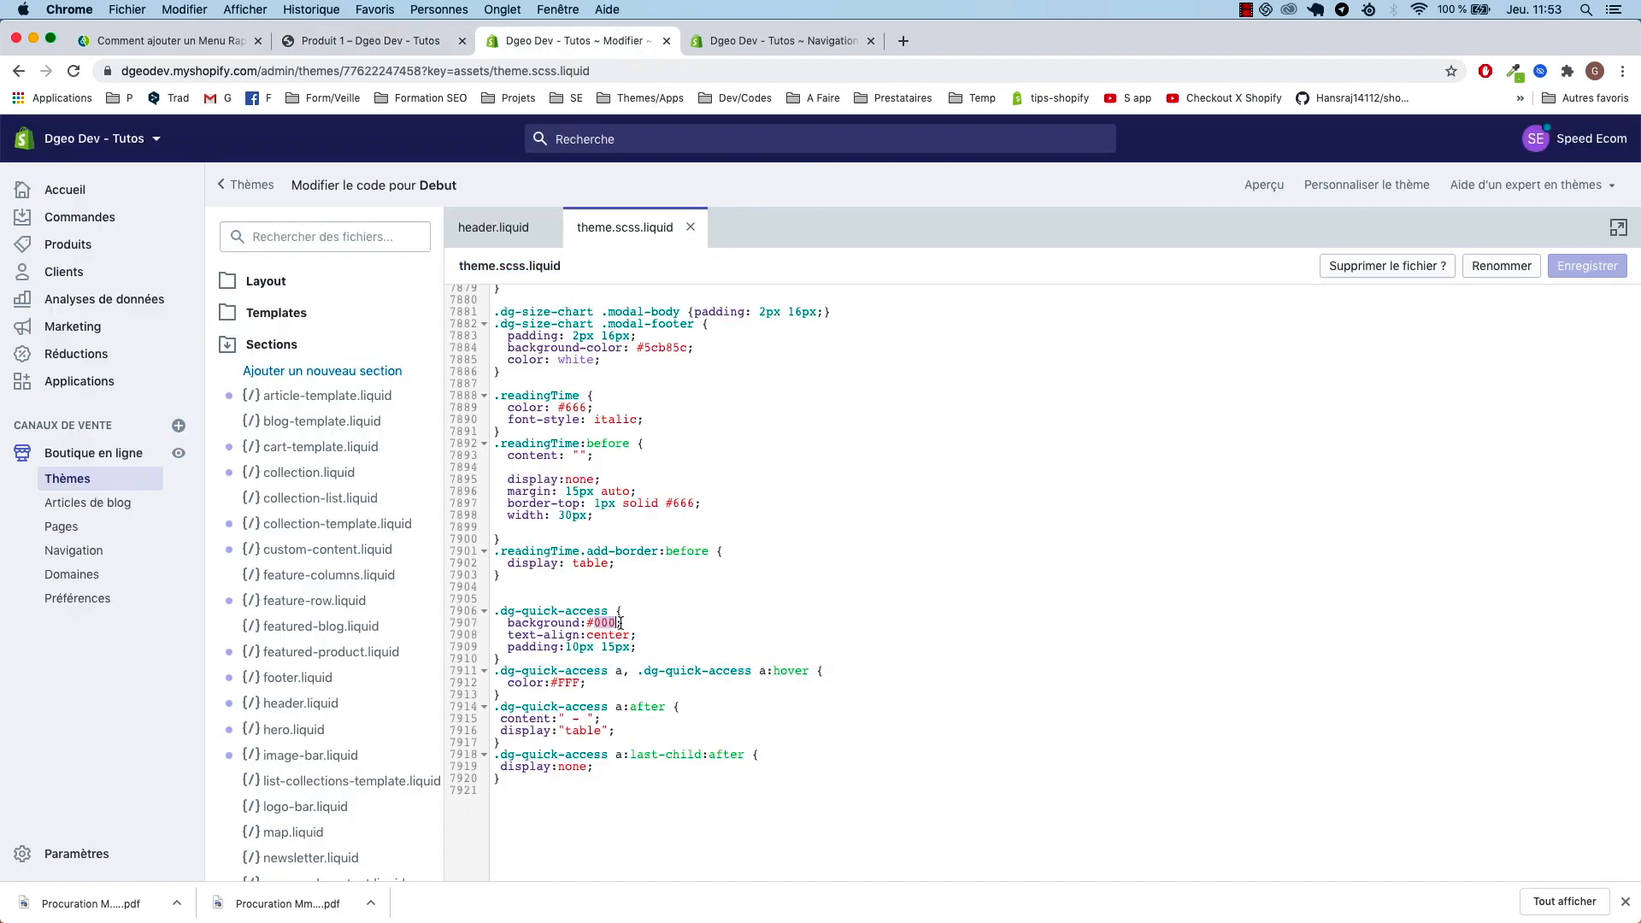
left_click(654, 624)
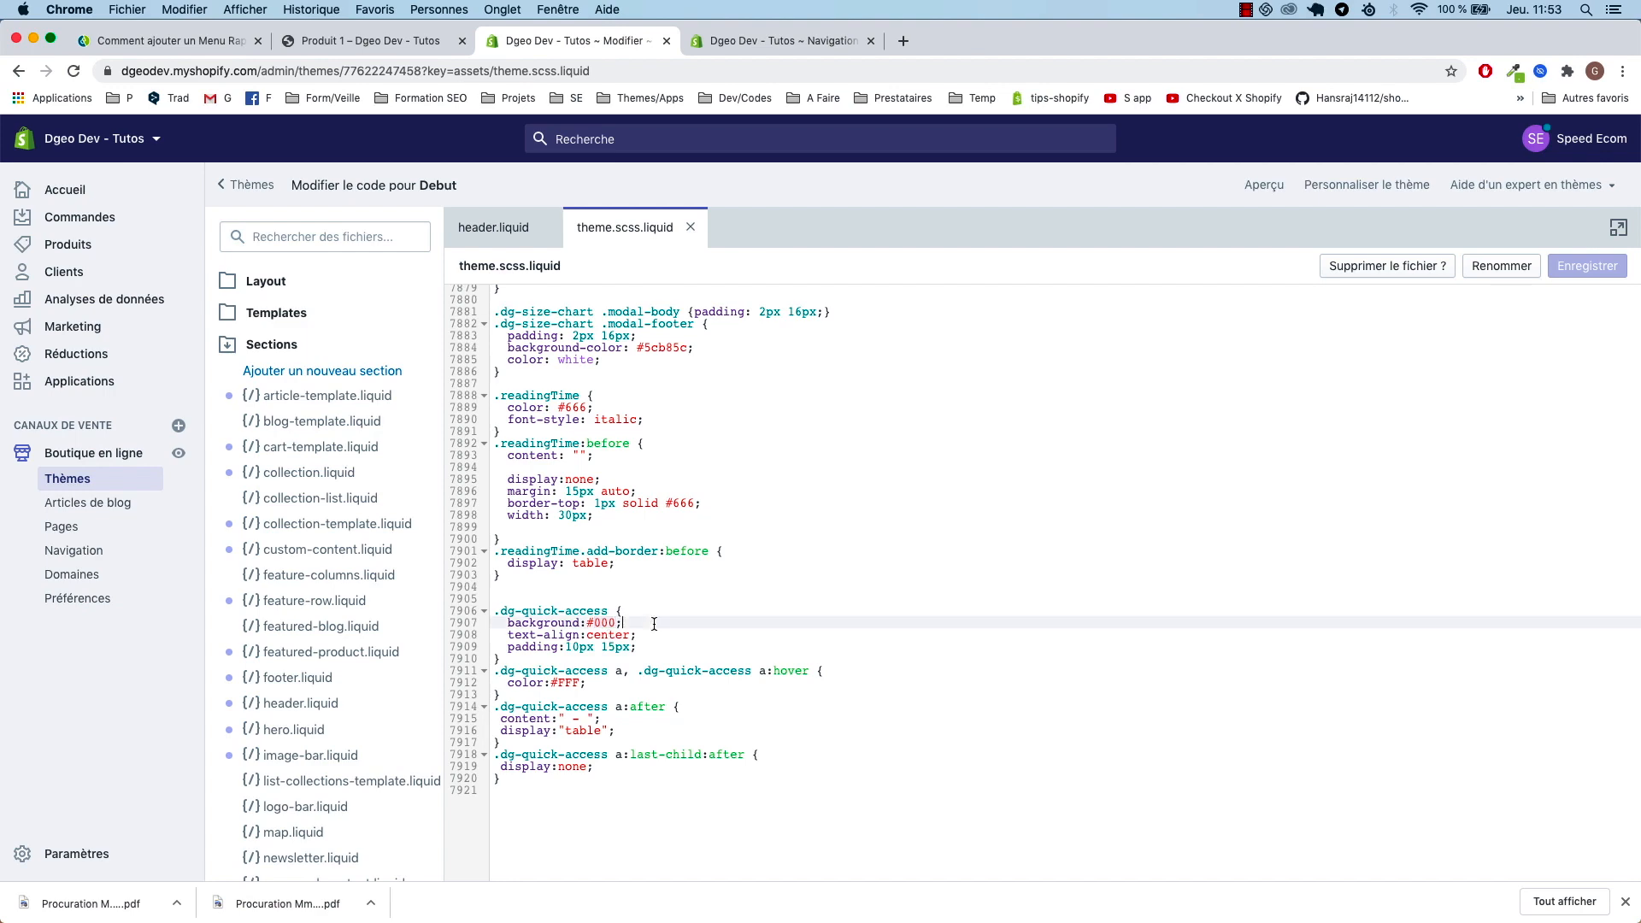
key("super+t")
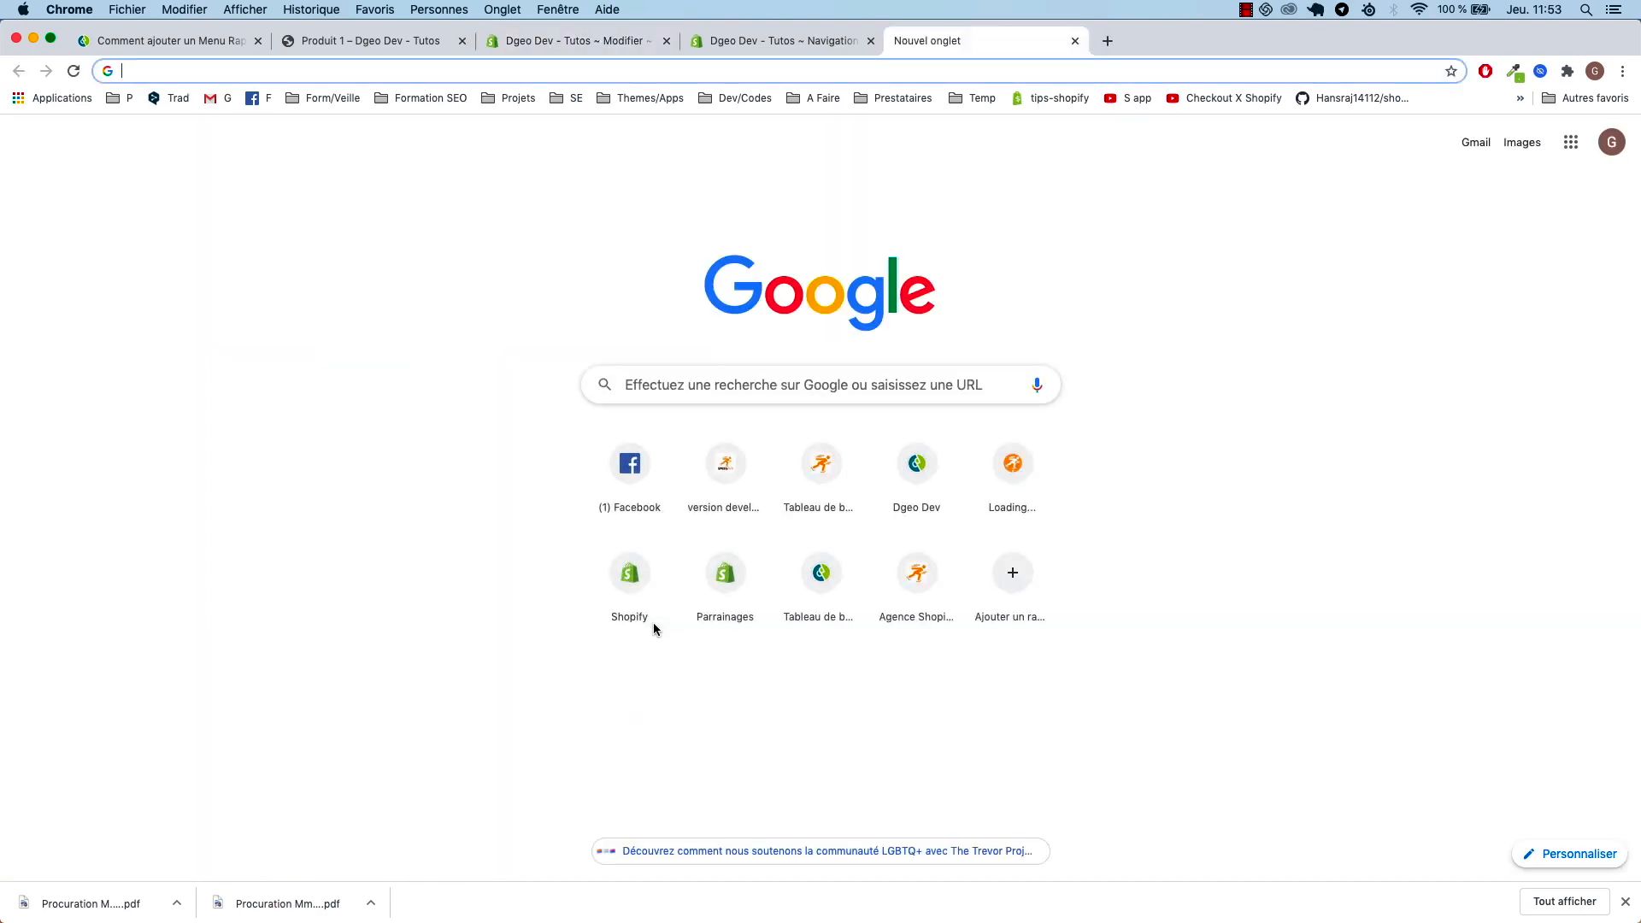
type("color hex")
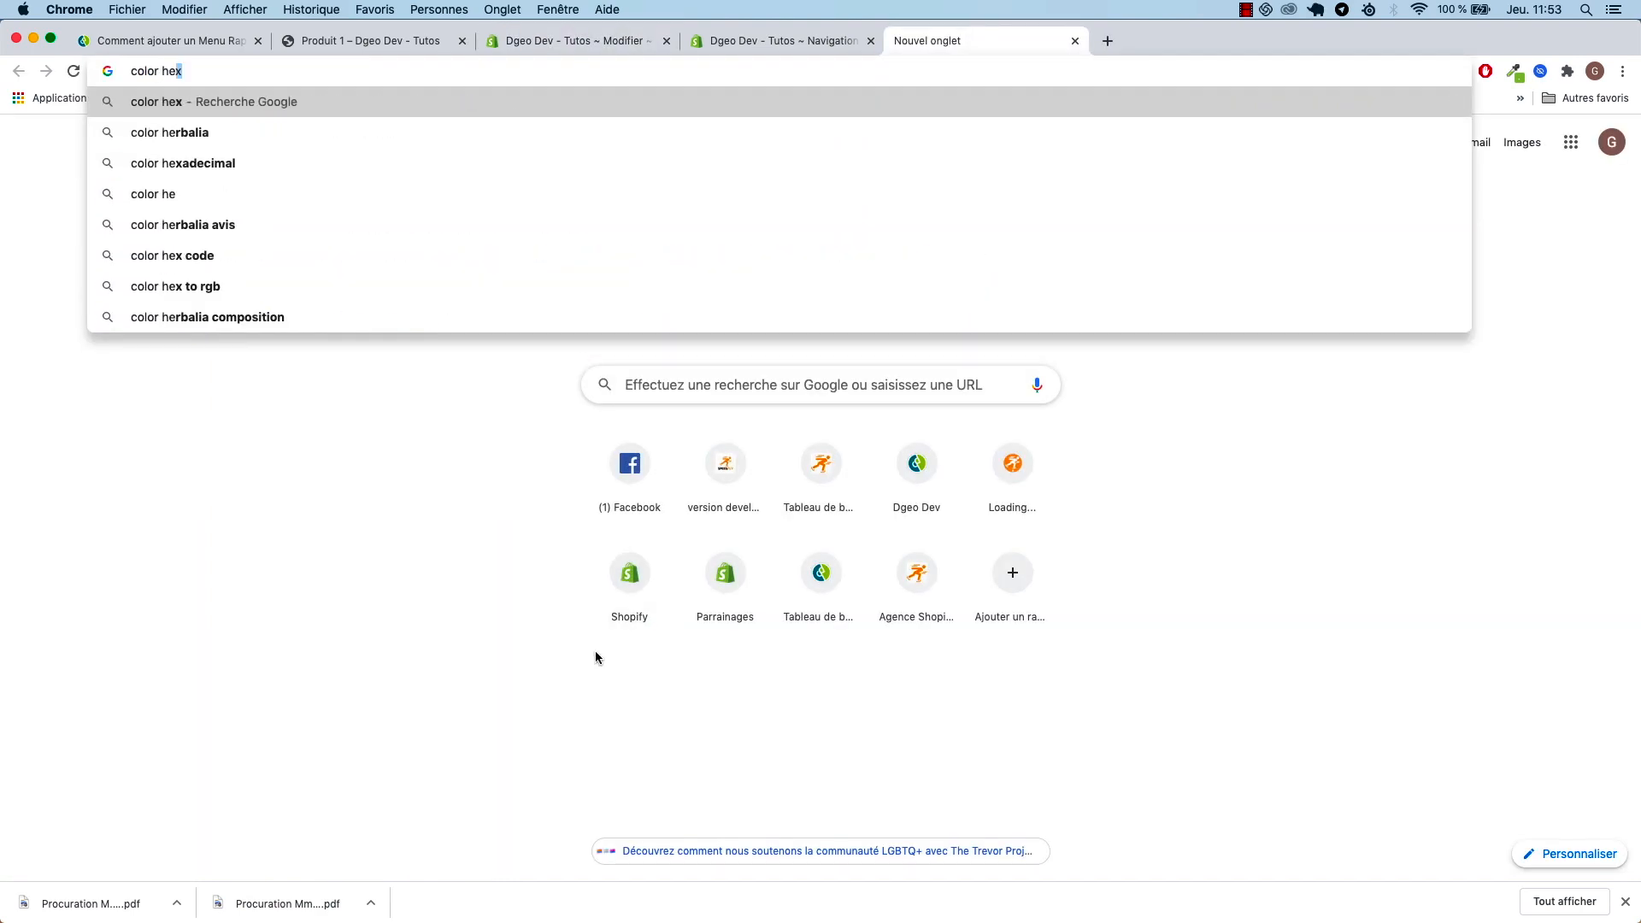
left_click(227, 162)
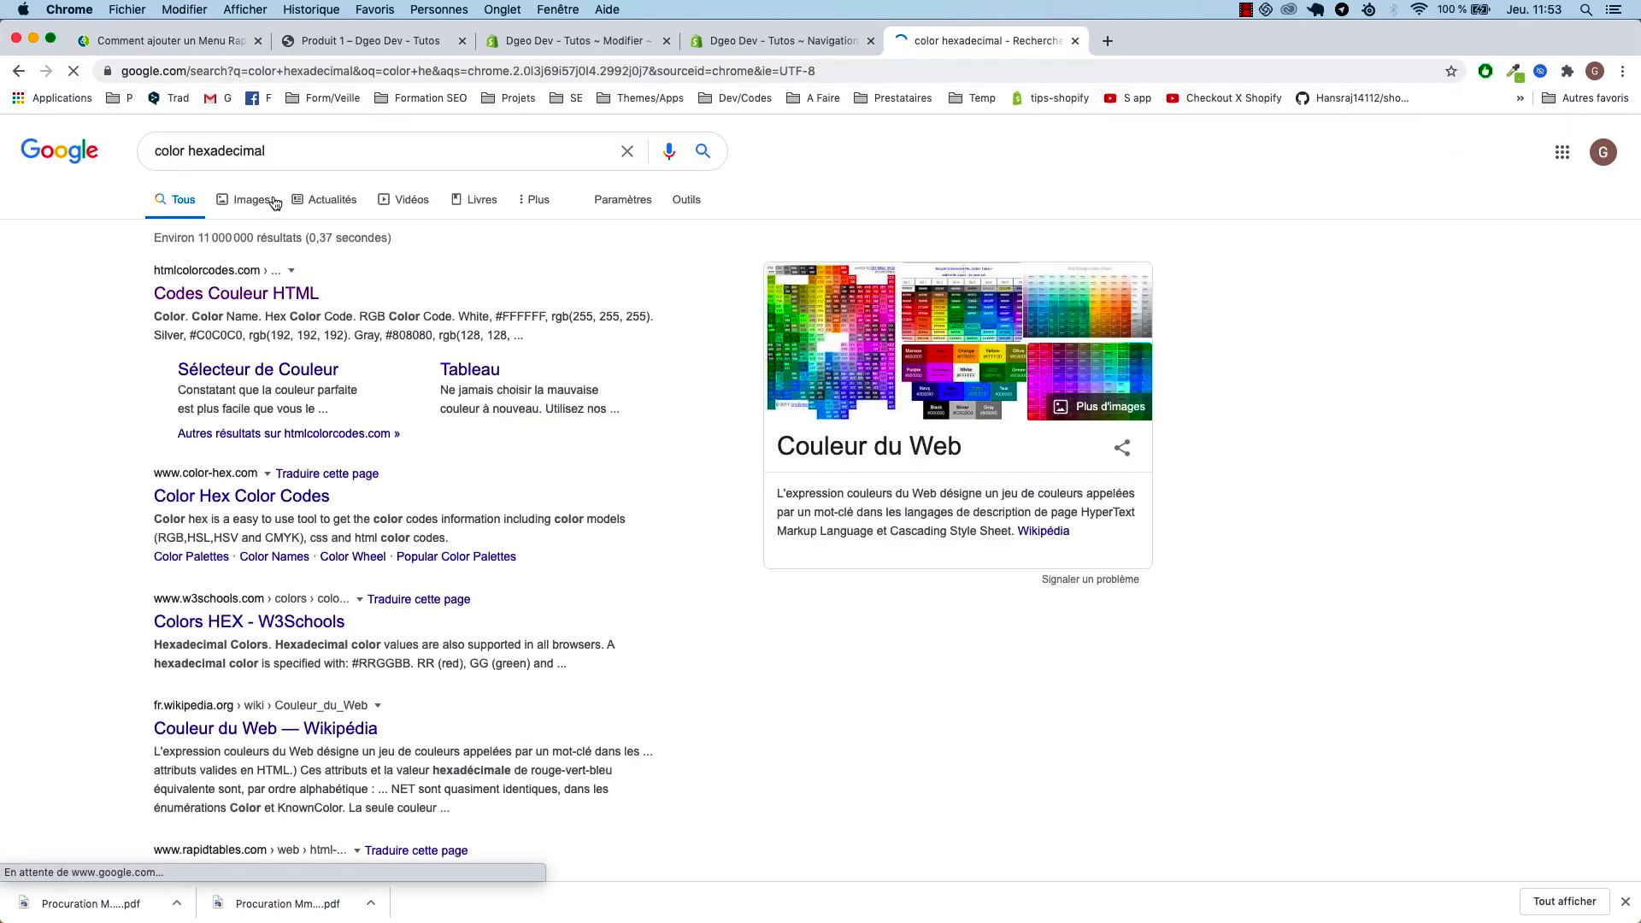
left_click(274, 291)
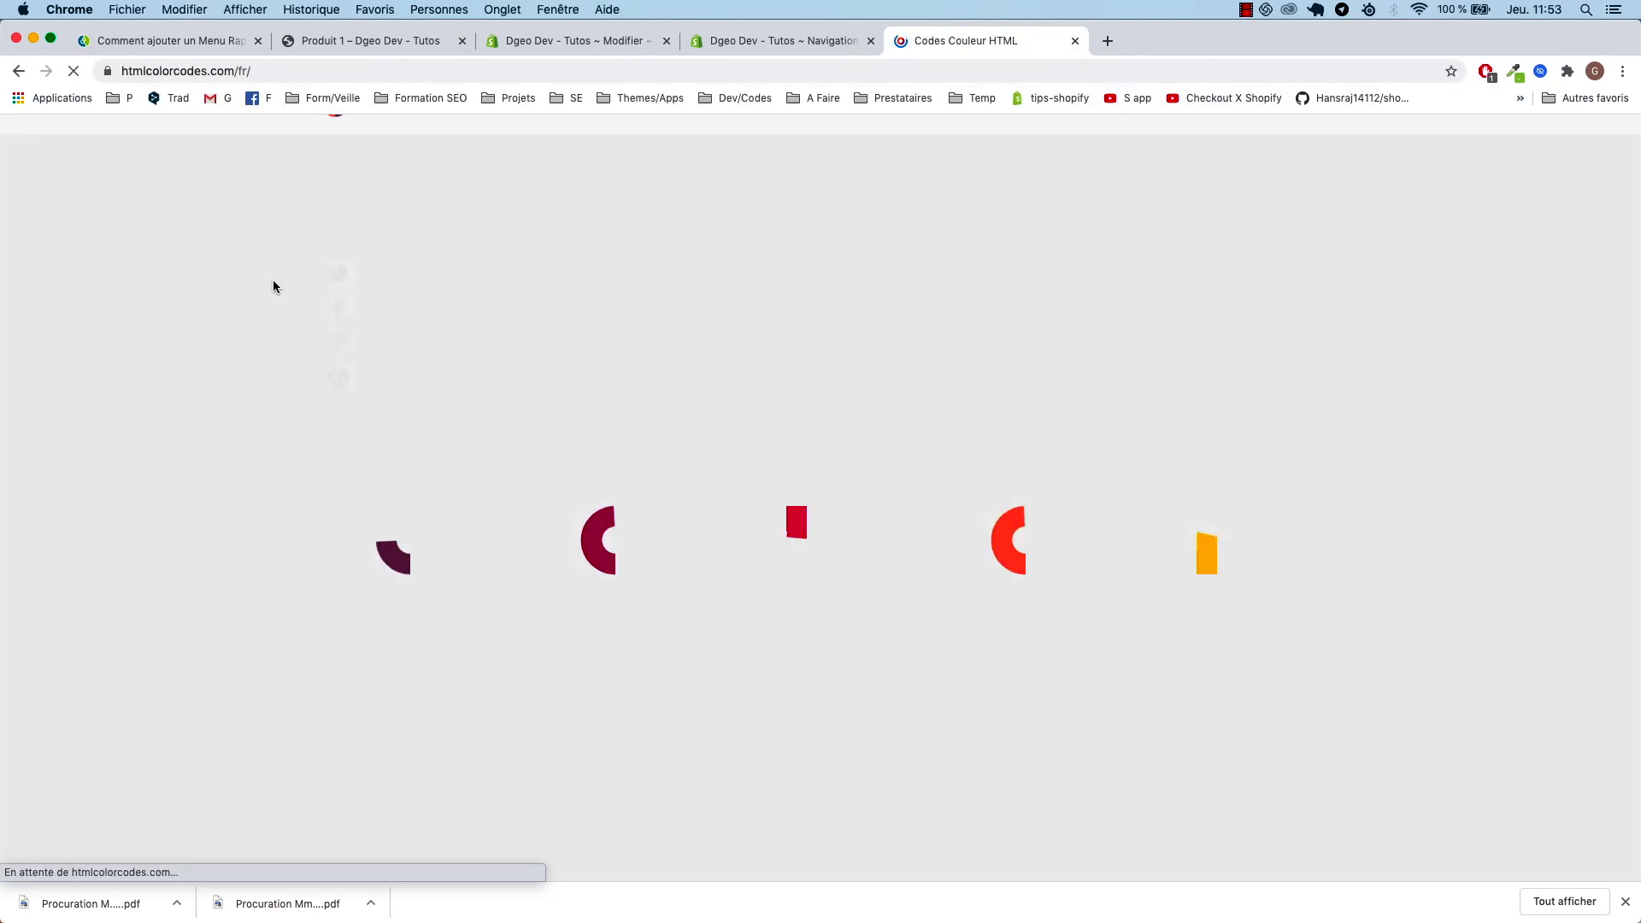
scroll(722, 709, "down", 1)
- Pick the dark green 256013, copy its code, and use it as the background in the .dg-quick-access rule
left_click_drag(722, 710, 727, 818)
double_click(952, 703)
key("super+c")
left_click(622, 43)
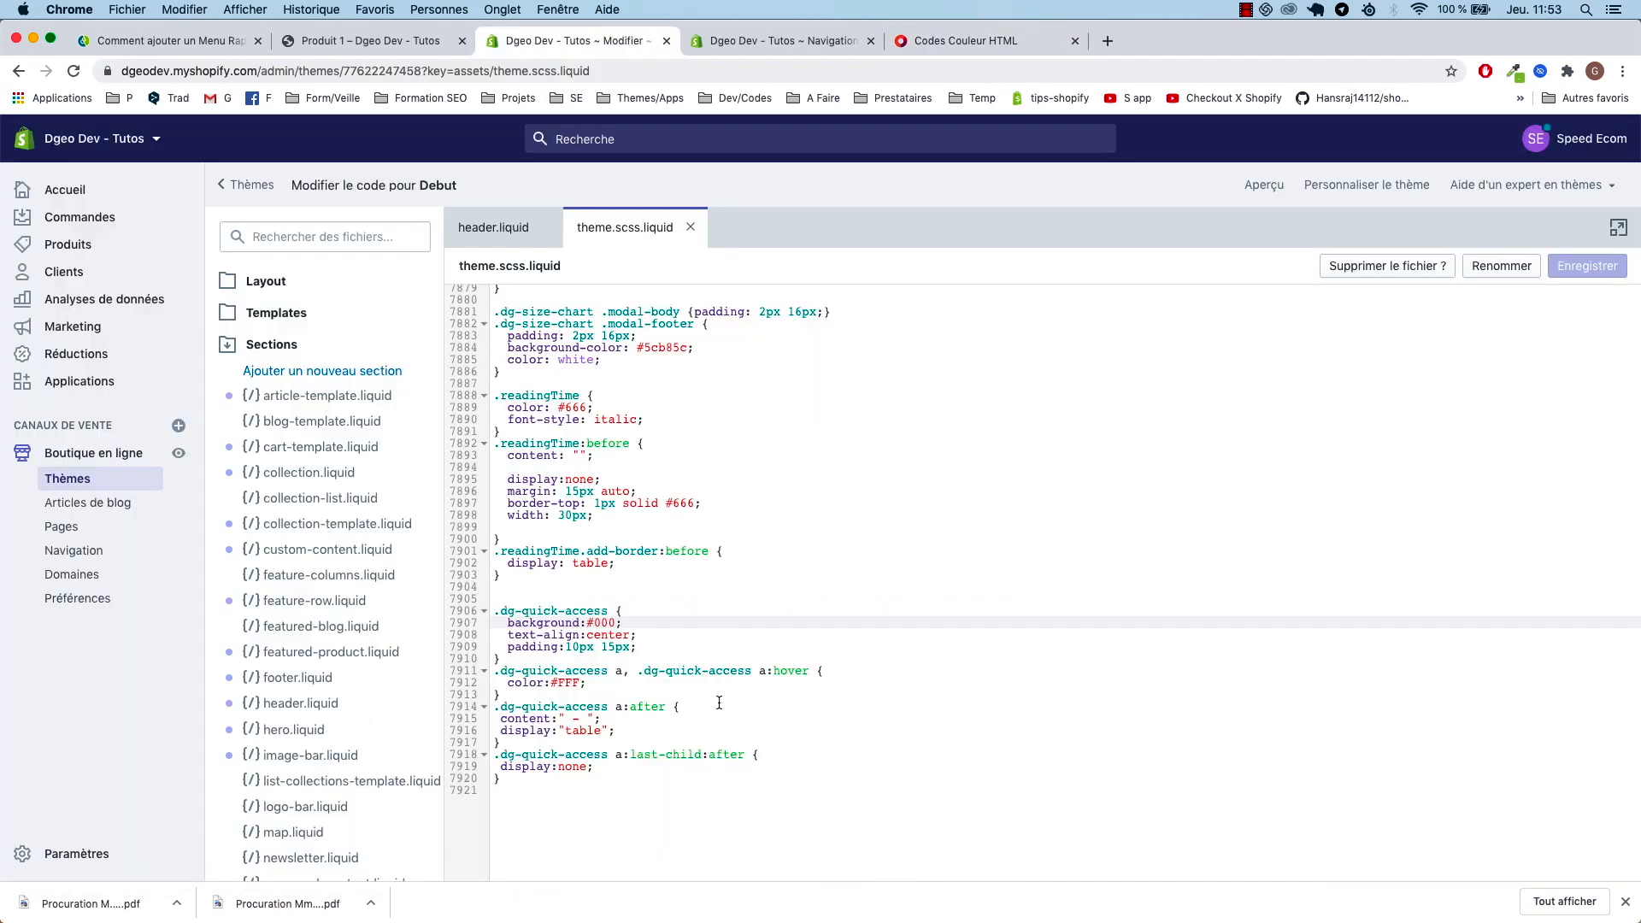
double_click(607, 625)
key("super+v")
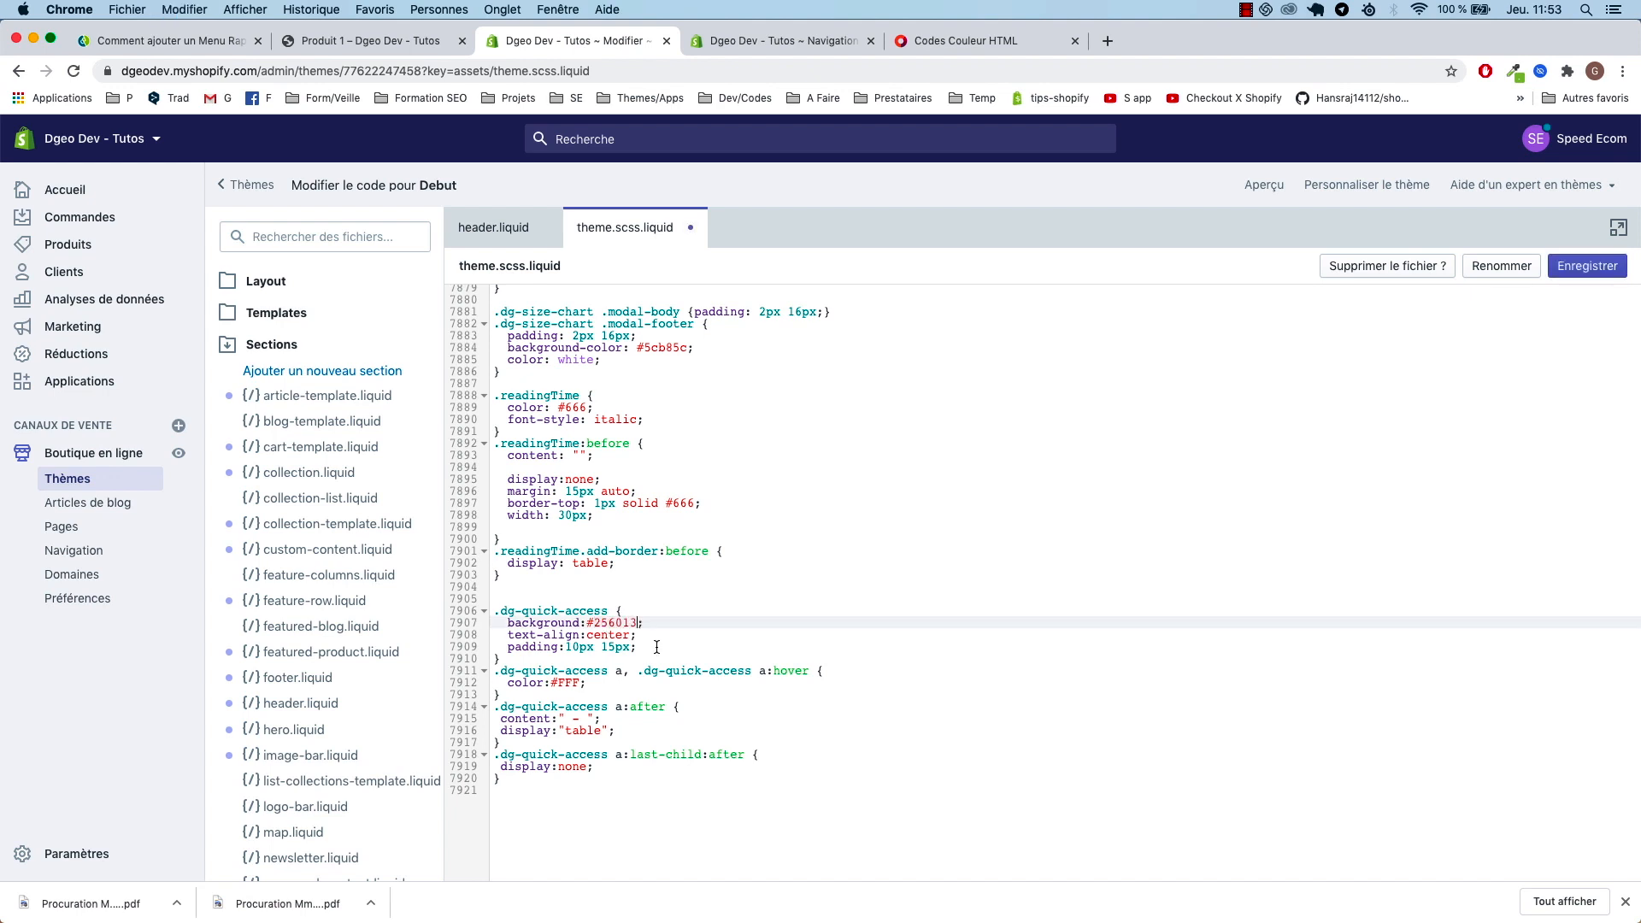
- Pick the bright green 3FF507 as the color of the .dg-quick-access links, save, and reload the mobile preview
left_click(966, 41)
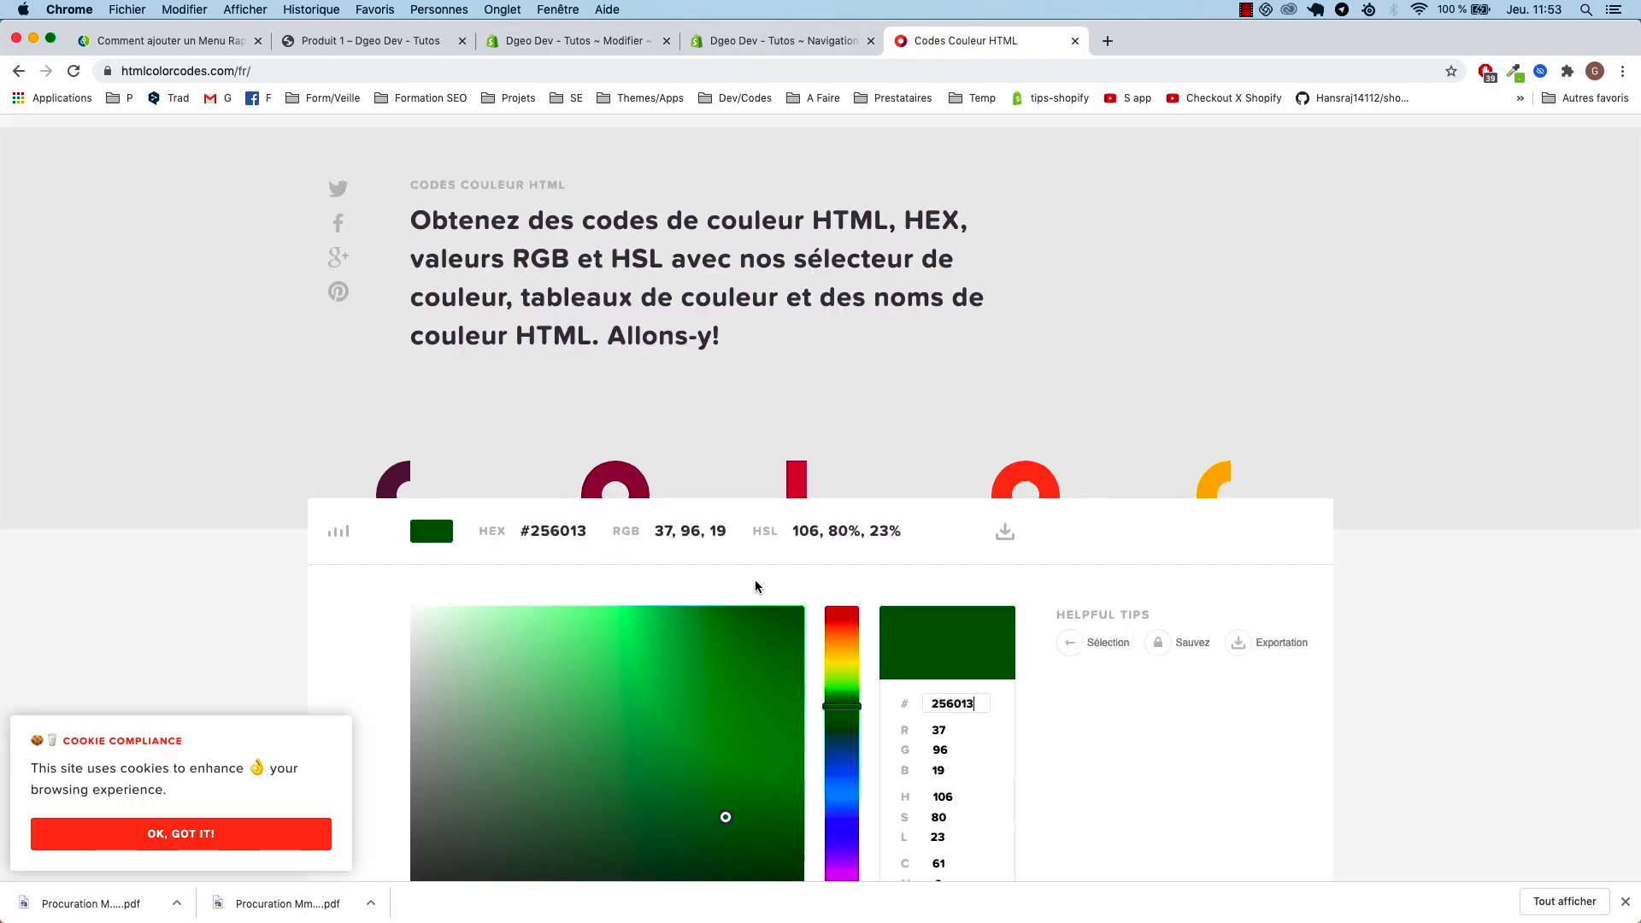
mouse_move(751, 658)
left_mouse_down()
mouse_move(777, 615)
mouse_move(793, 622)
left_mouse_up()
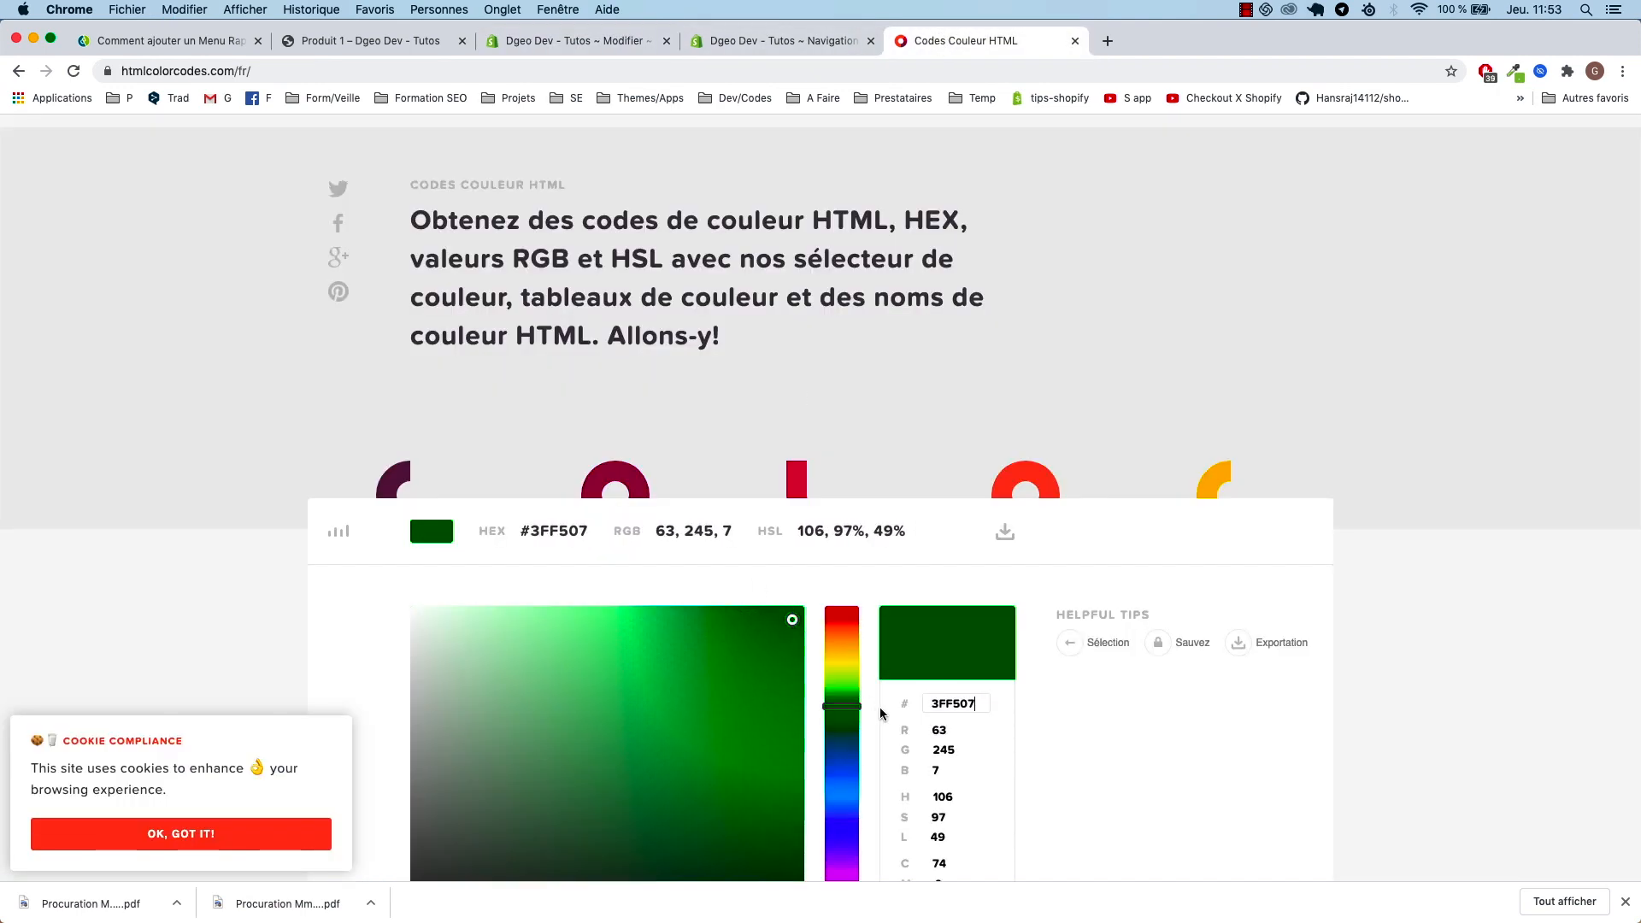
double_click(940, 703)
key("super+c")
left_click(758, 41)
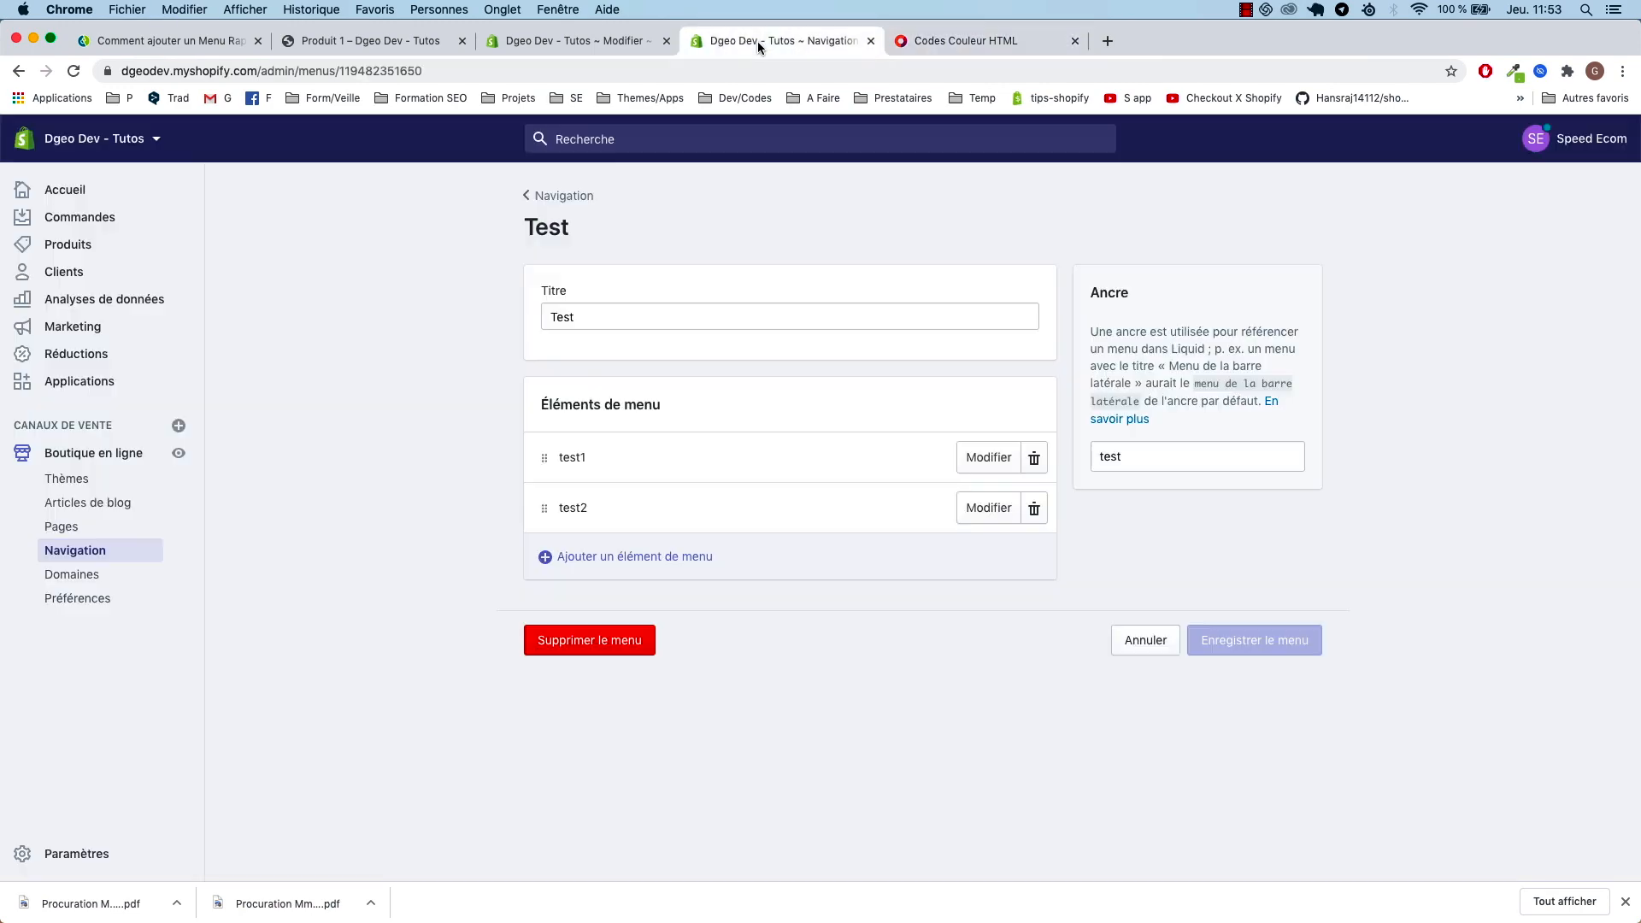
left_click(578, 43)
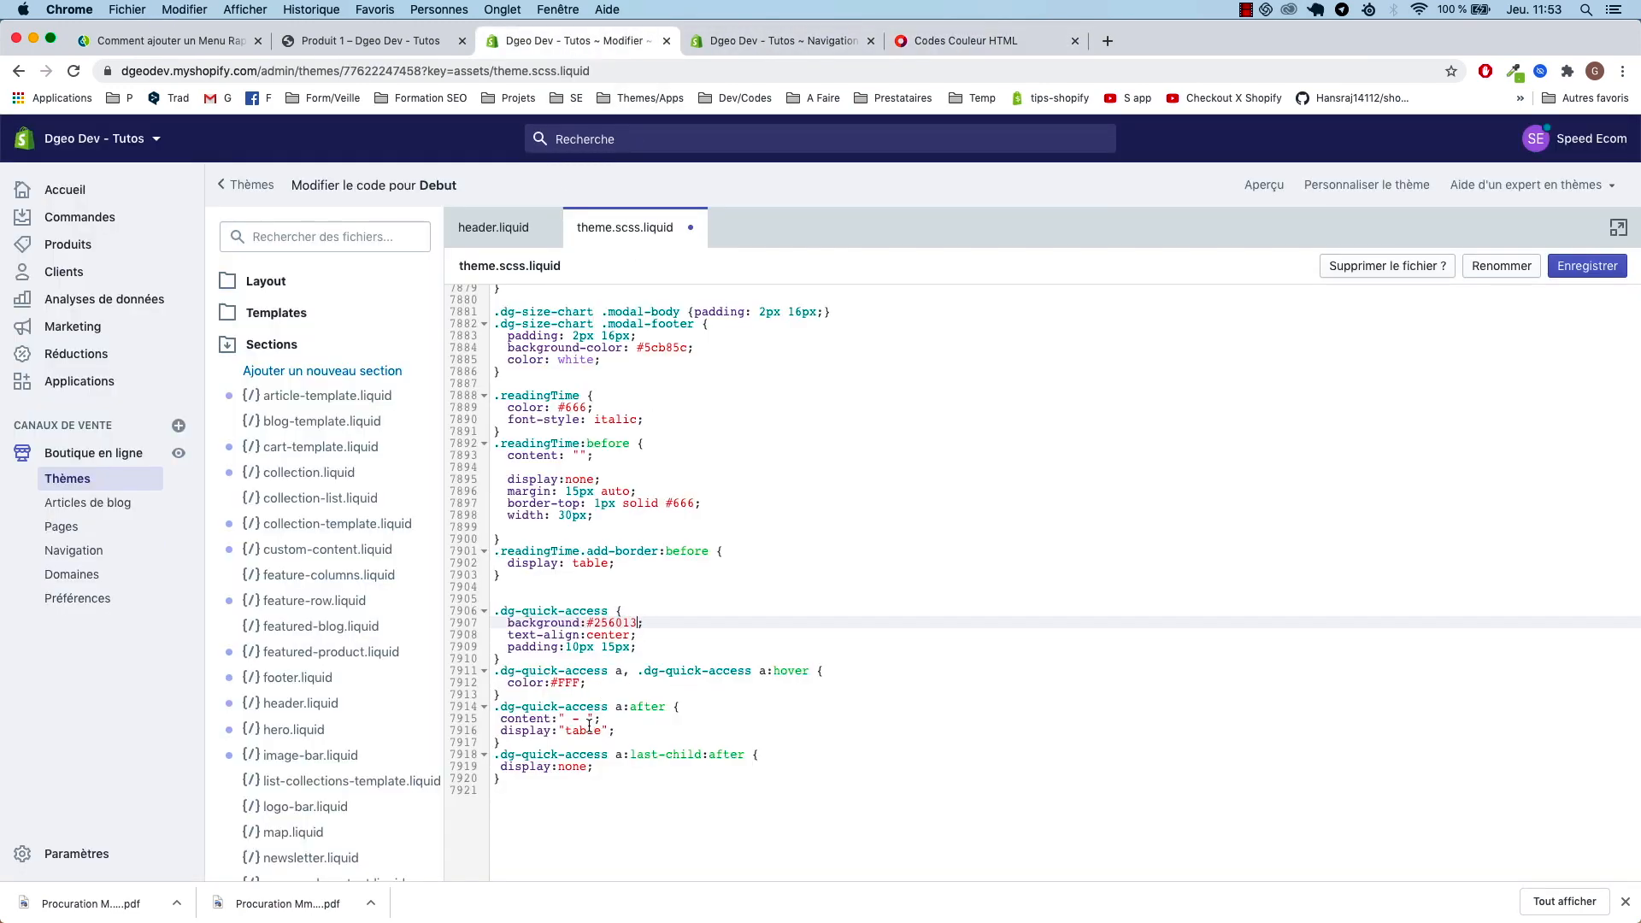
double_click(568, 683)
key("super+v")
left_click(1588, 266)
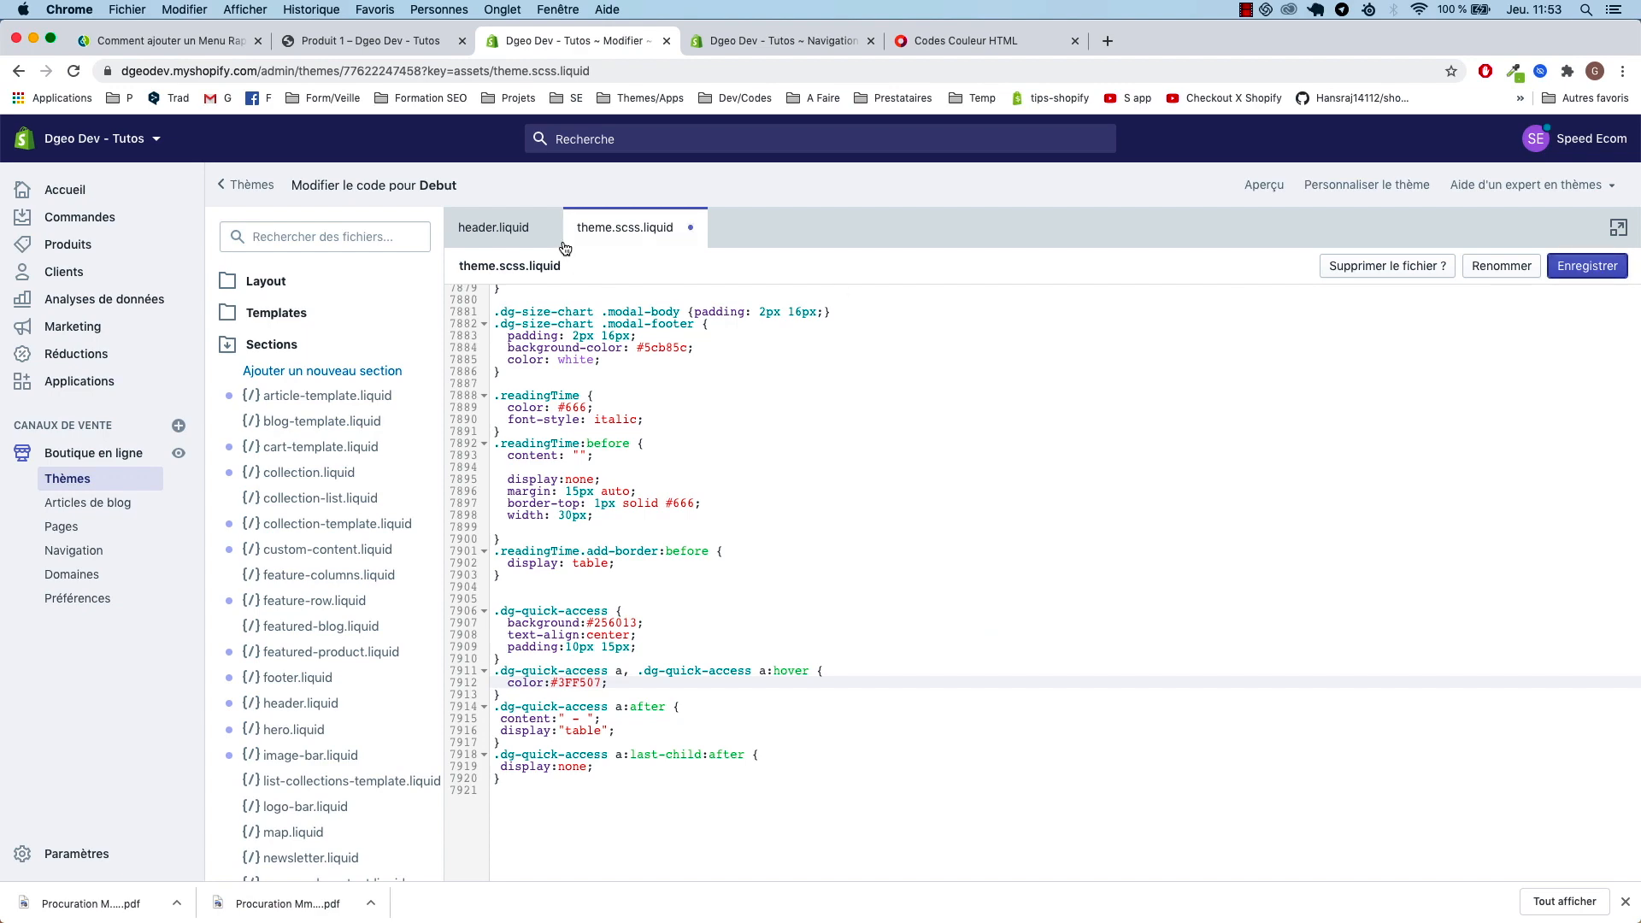
left_click(403, 34)
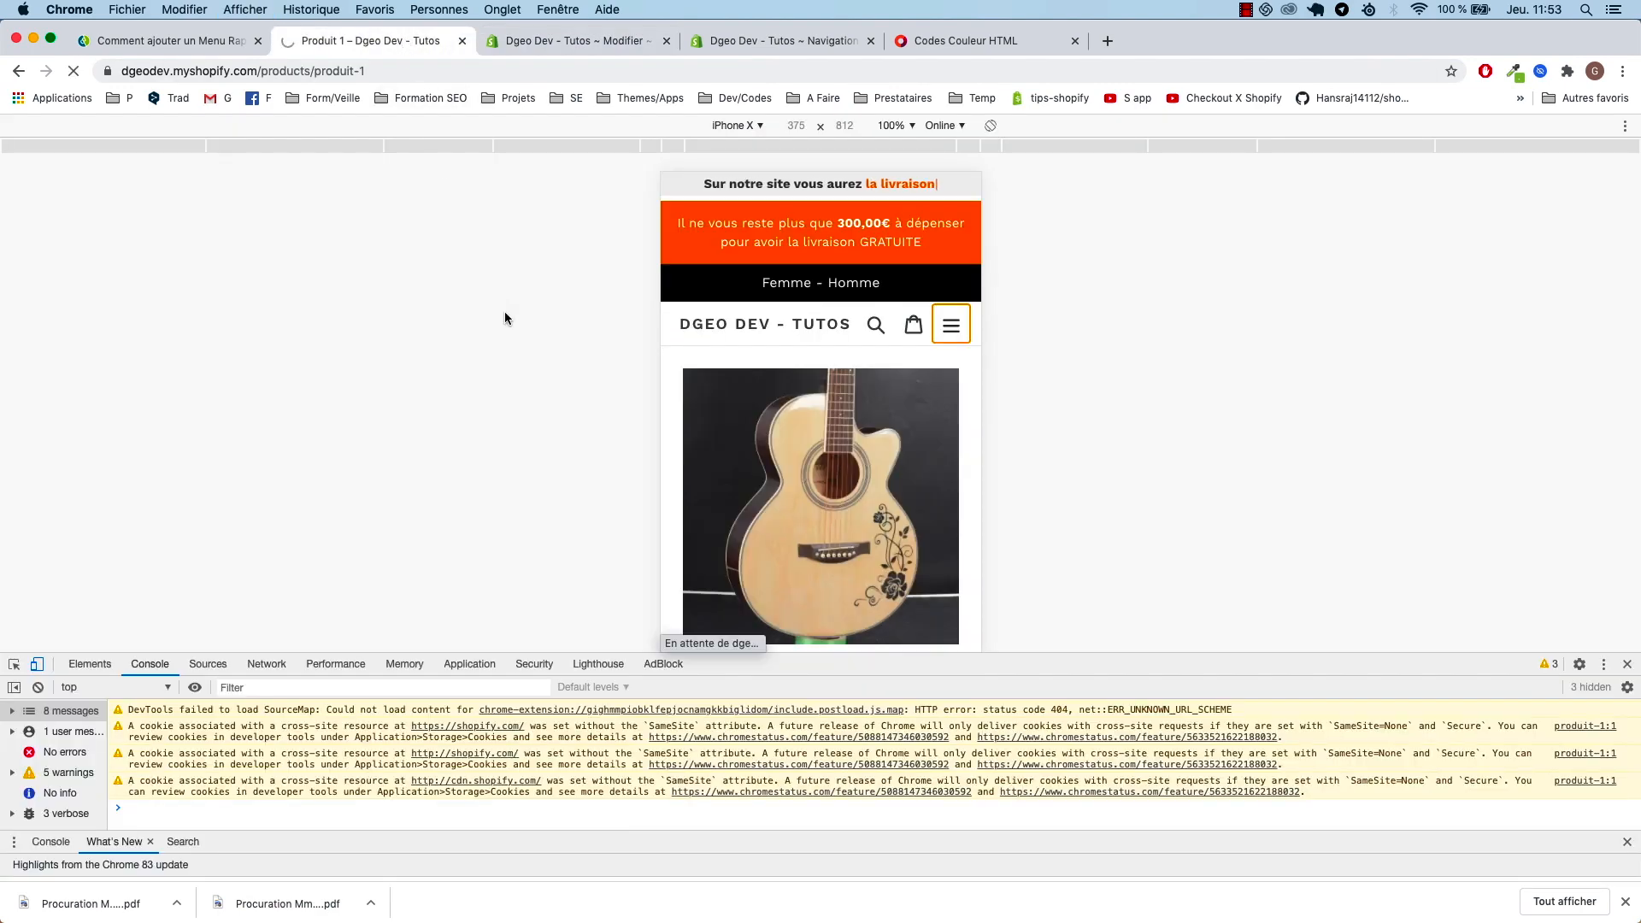
key("super+r")
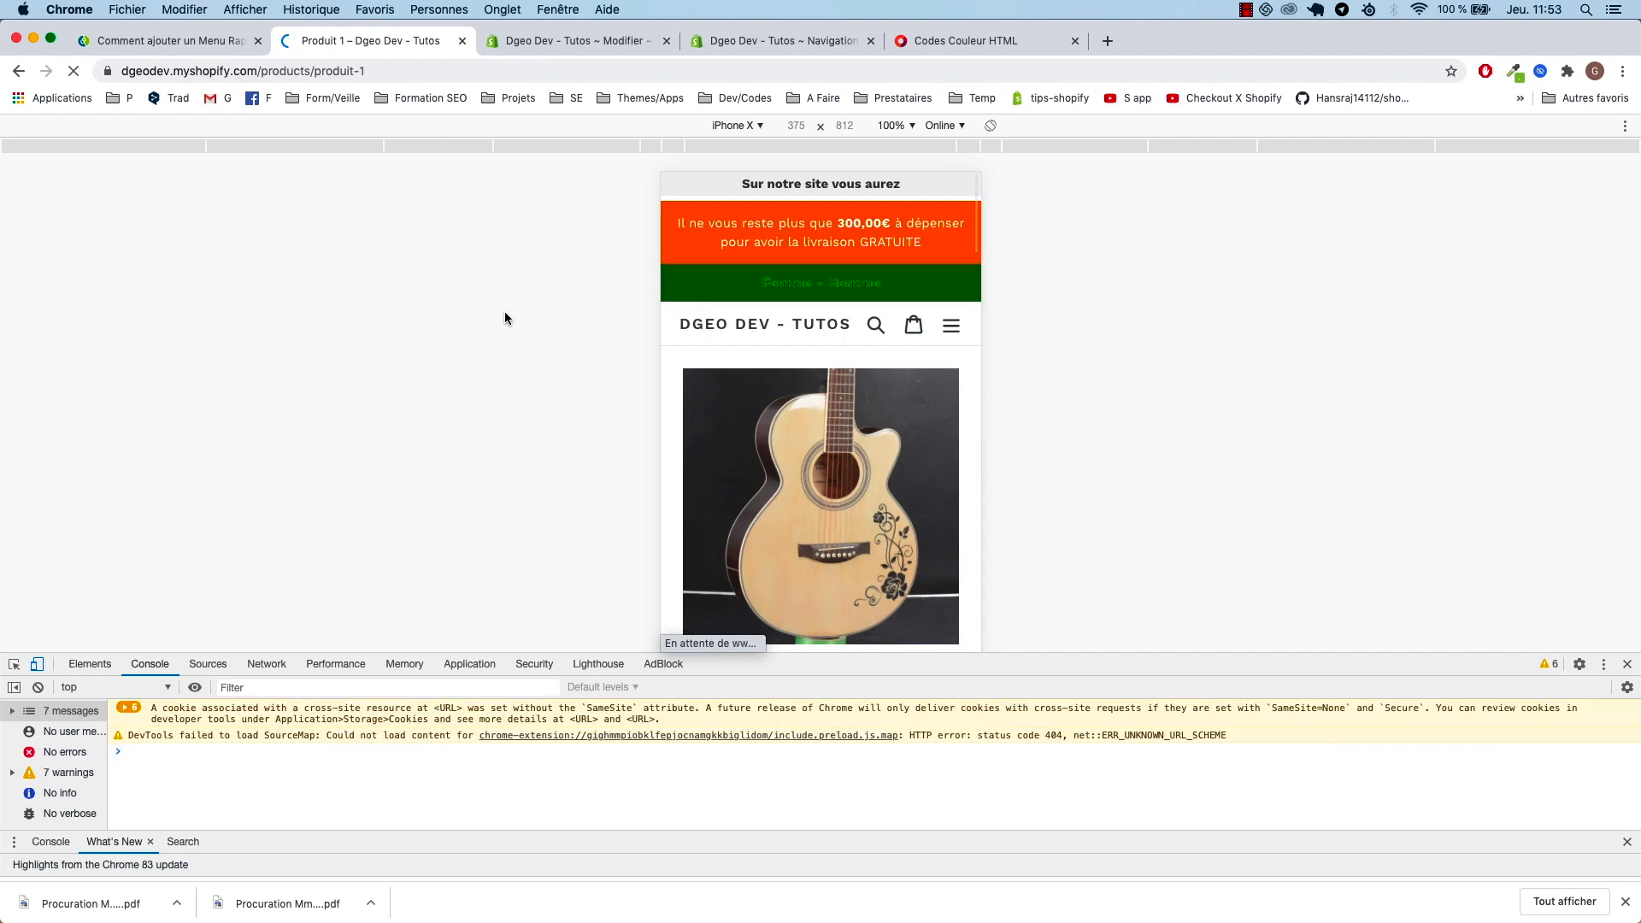
- Change the separator in the .dg-quick-access a:after content to " | ", save, and reload the product page
left_click(571, 41)
left_click(630, 745)
left_click(581, 719)
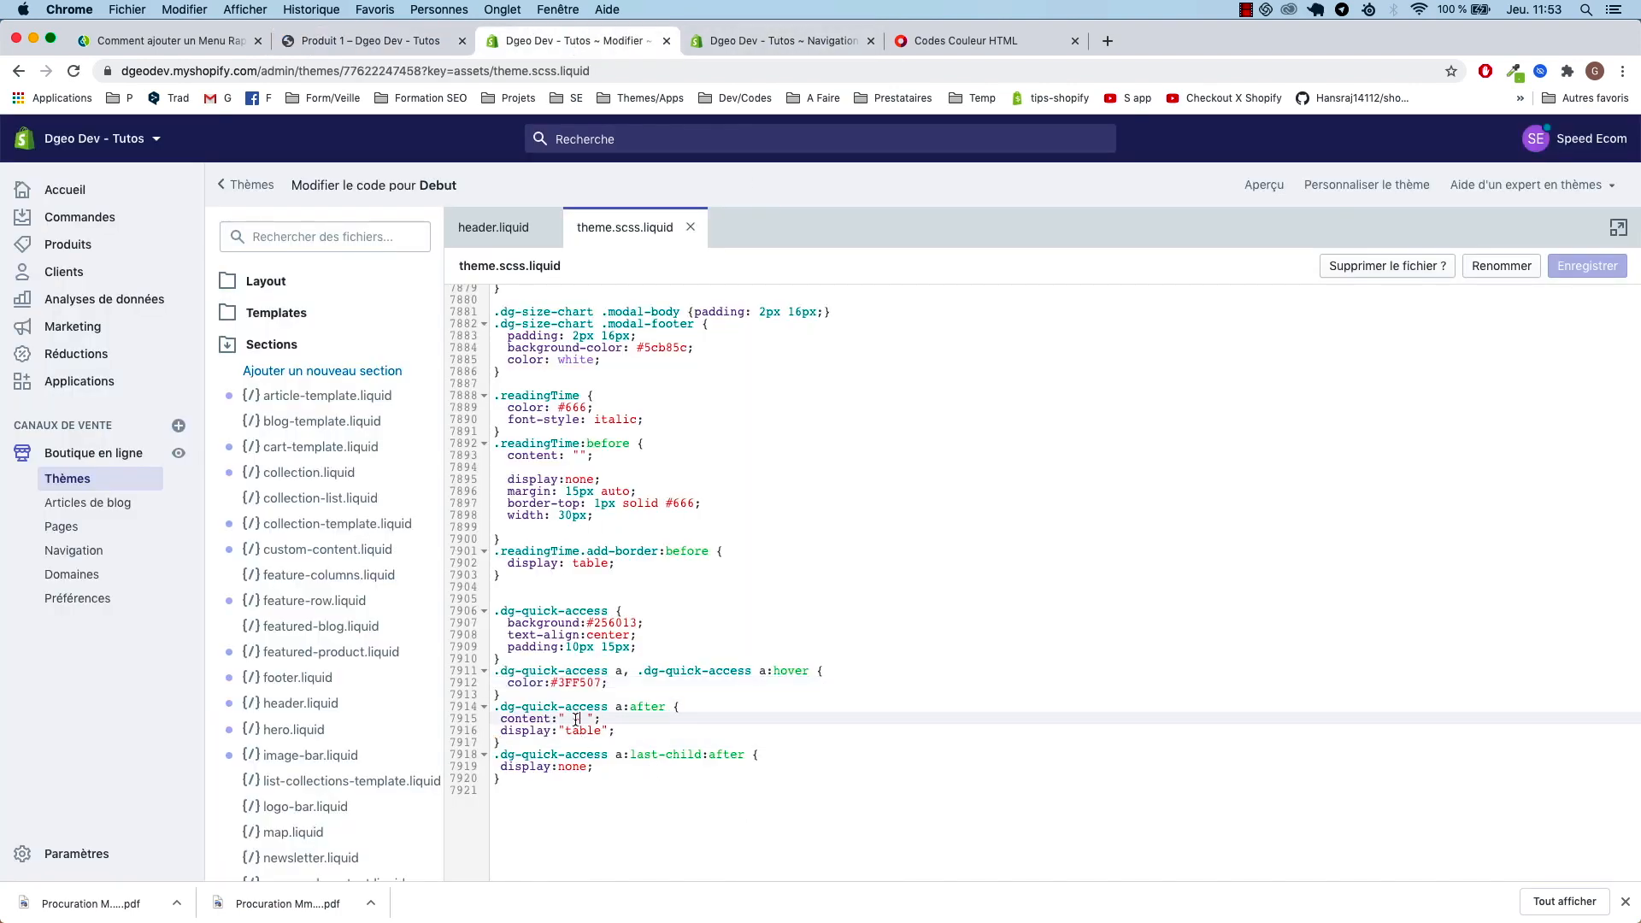
key("BackSpace")
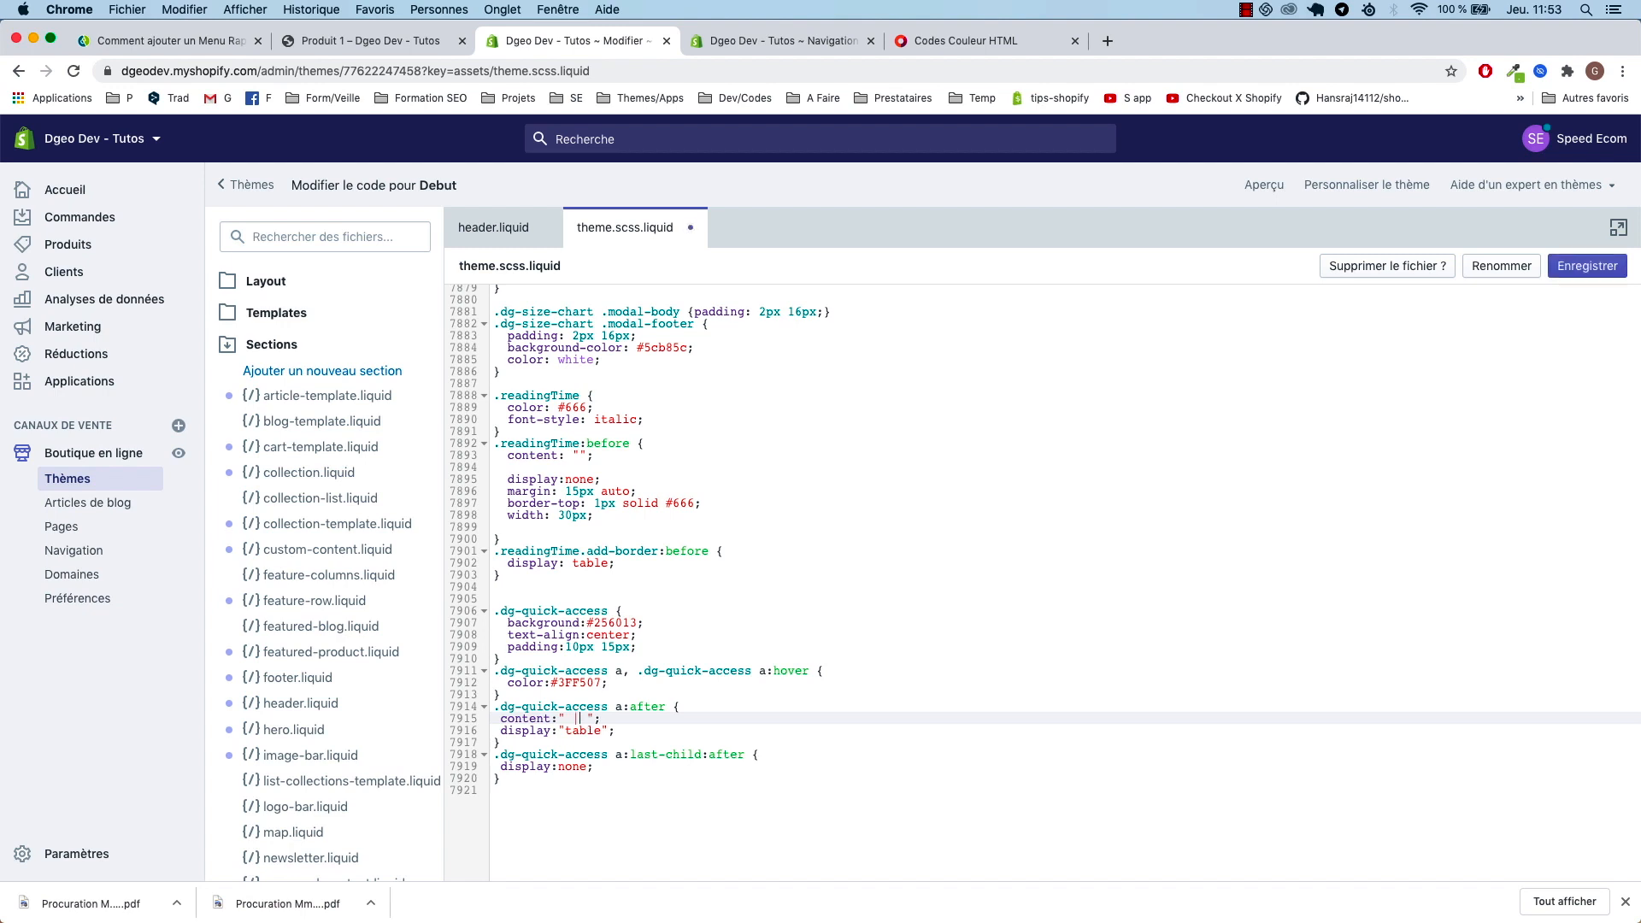
left_click(373, 43)
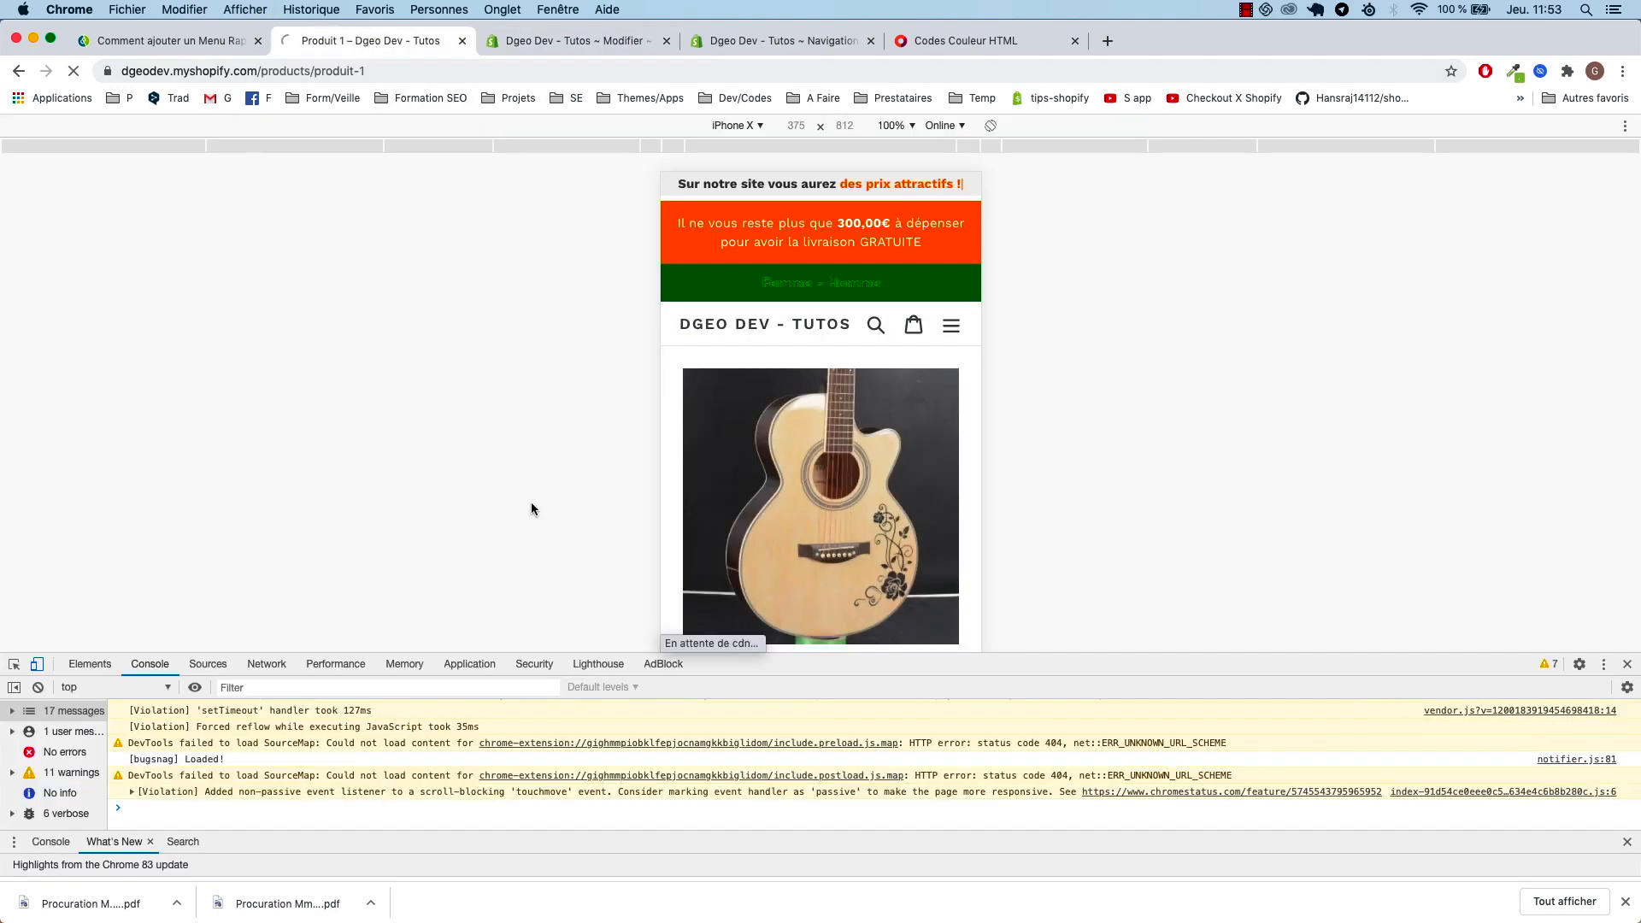
key("super+r")
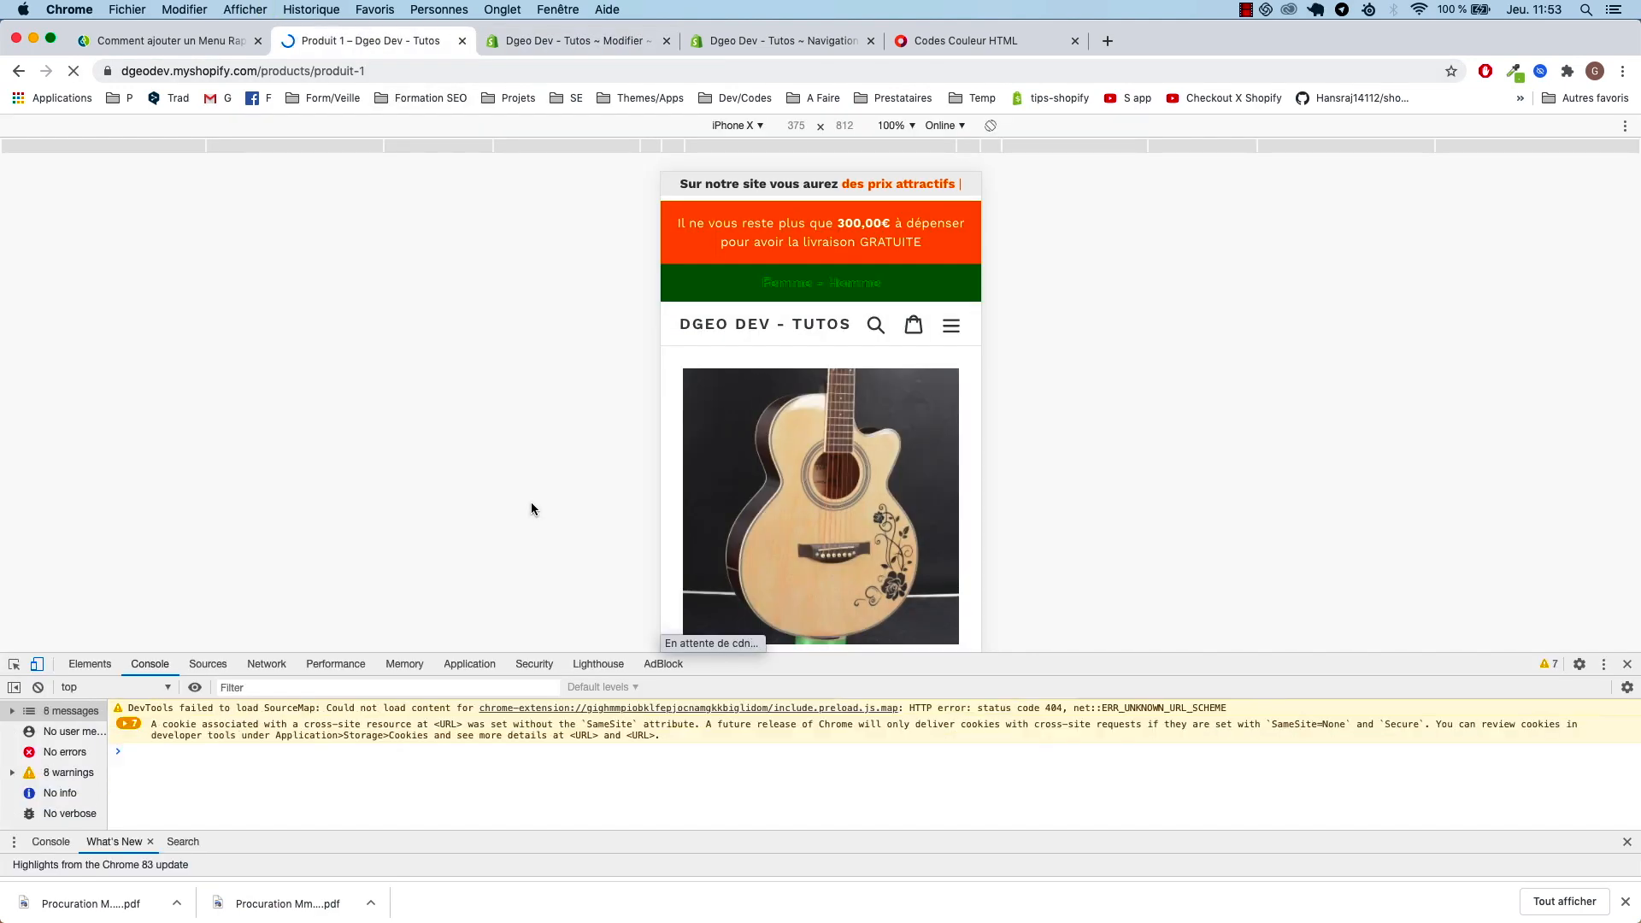
- Change the a:after separator to " . ", save, and check the reloaded product page in the desktop view
left_click(568, 40)
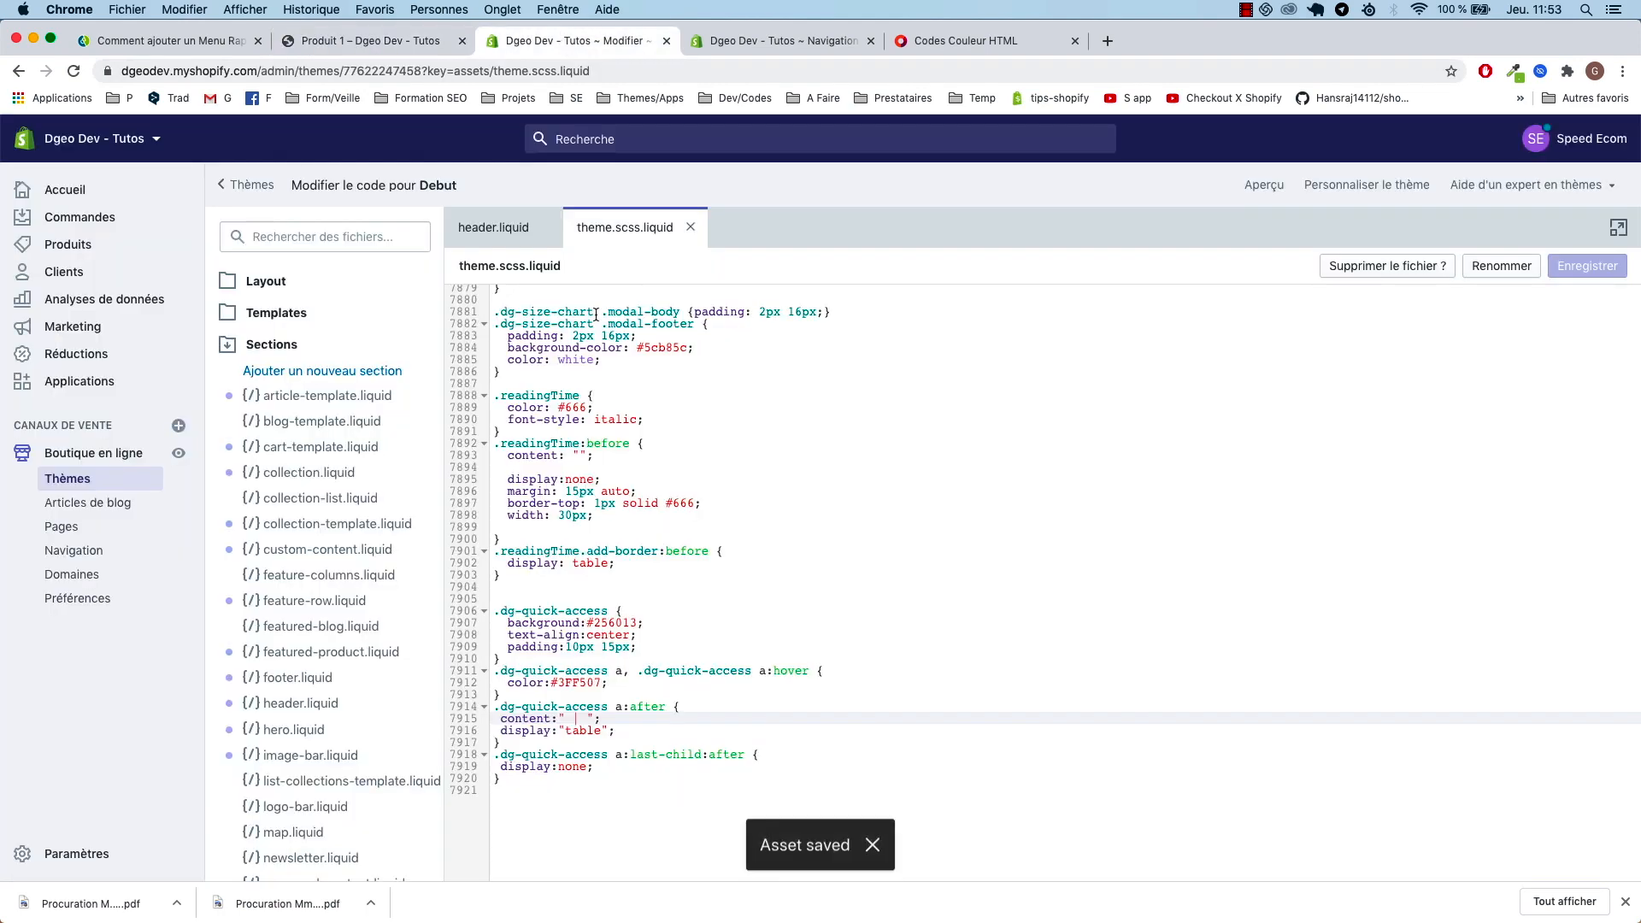
double_click(578, 719)
left_click(579, 722)
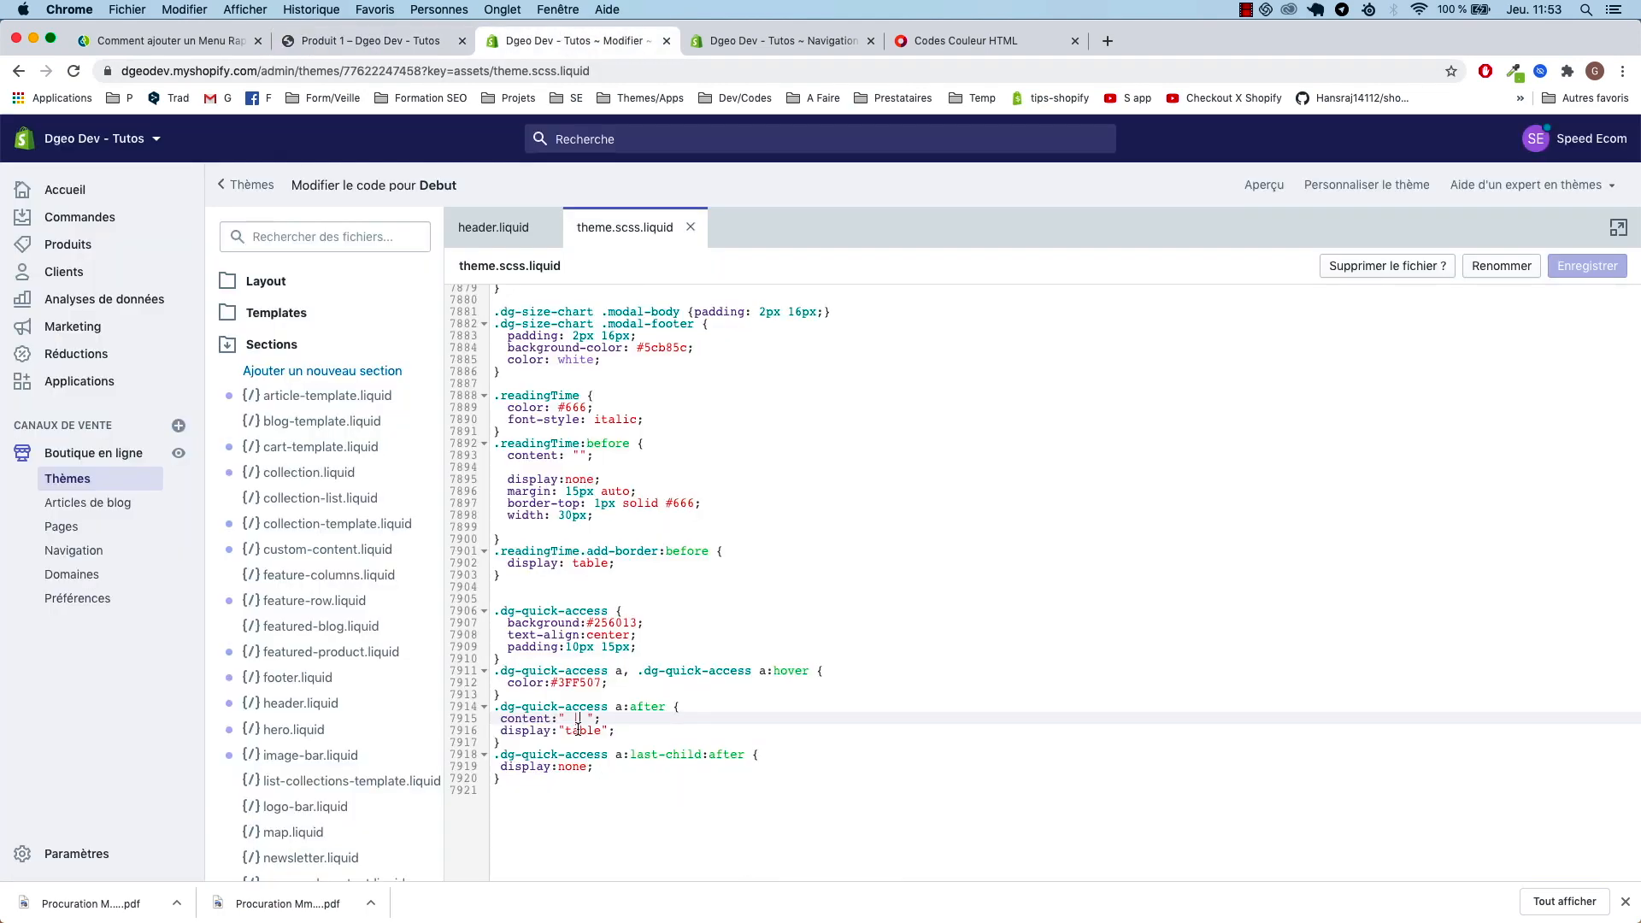
key("BackSpace")
left_click(1588, 265)
left_click(349, 43)
key("super+r")
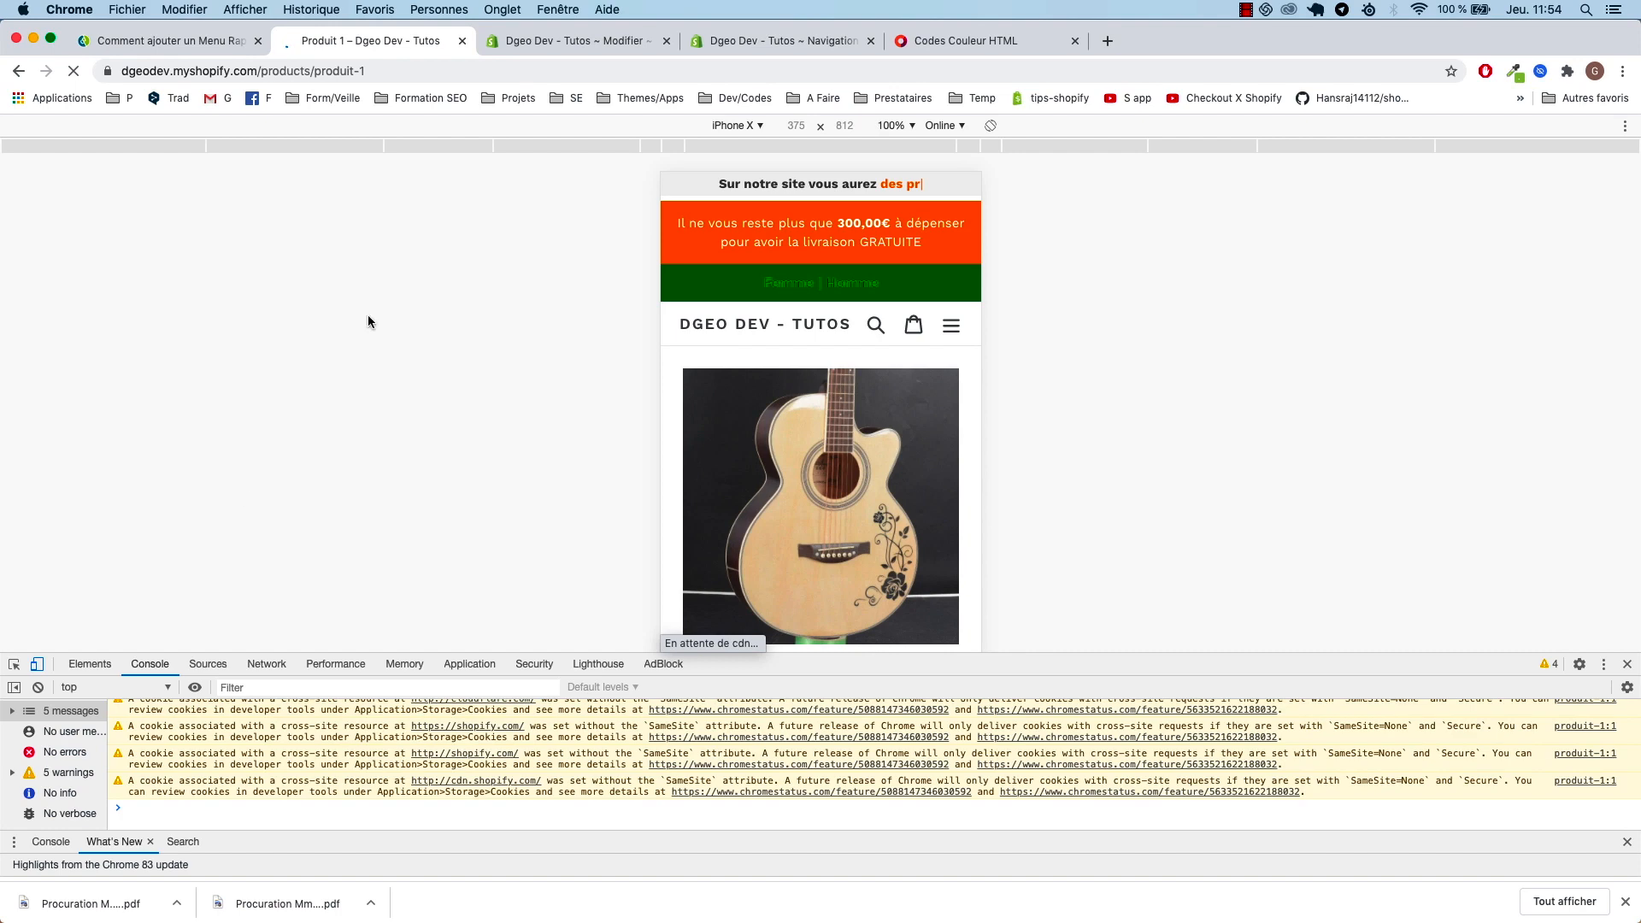
key("super+shift+m")
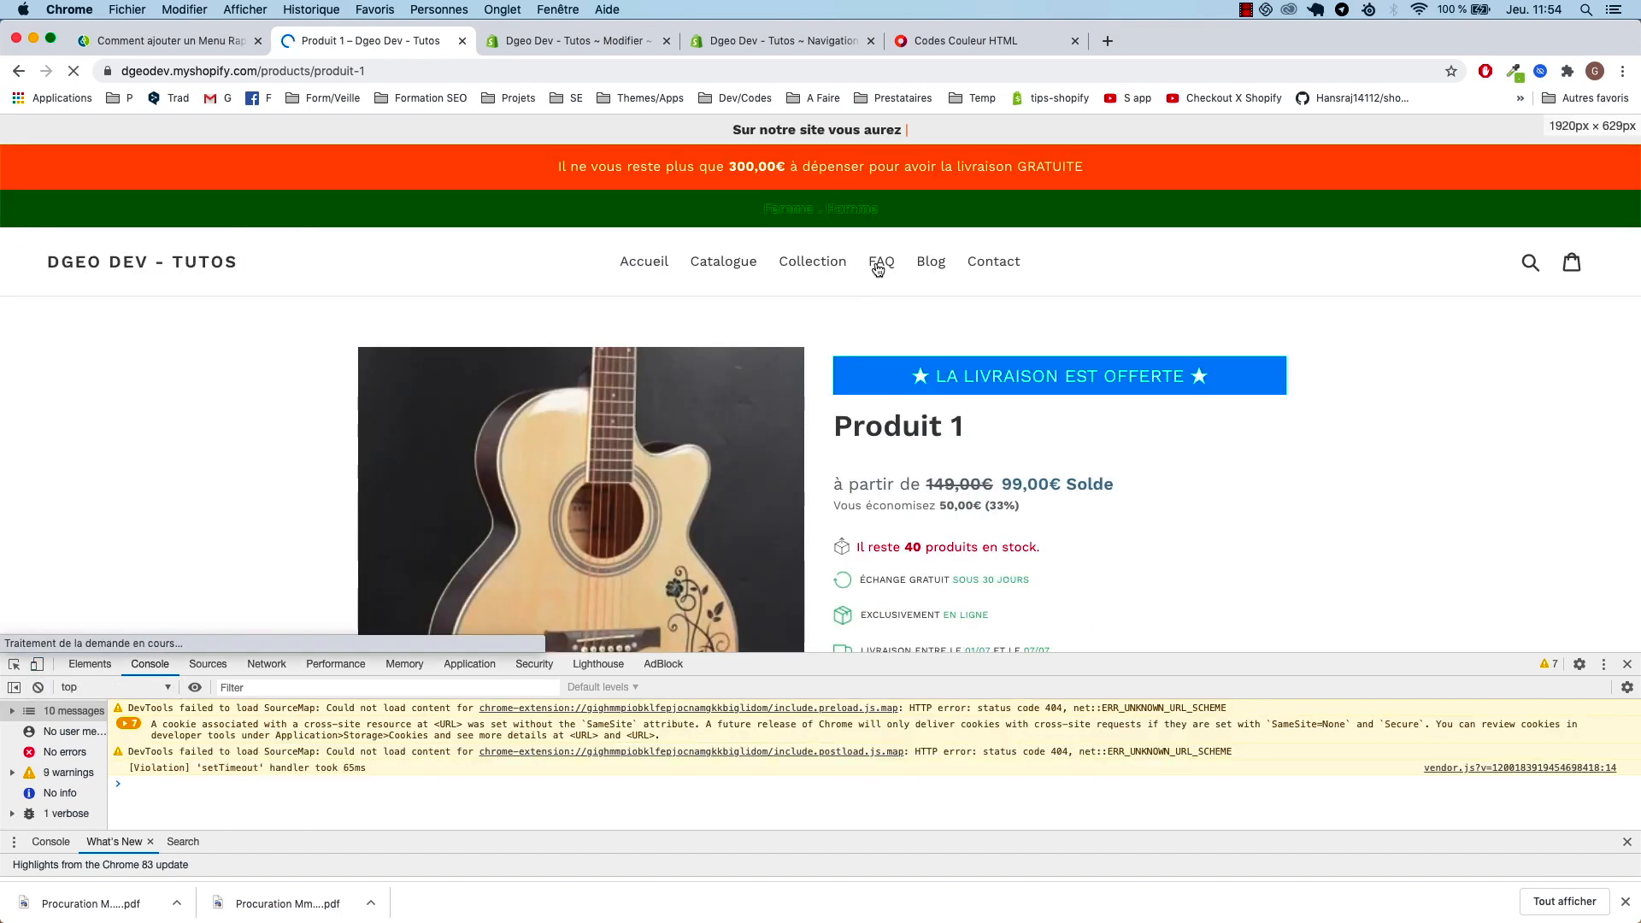
- Restore the a:after separator to " - " and set the .dg-quick-access background to #000
left_click(500, 44)
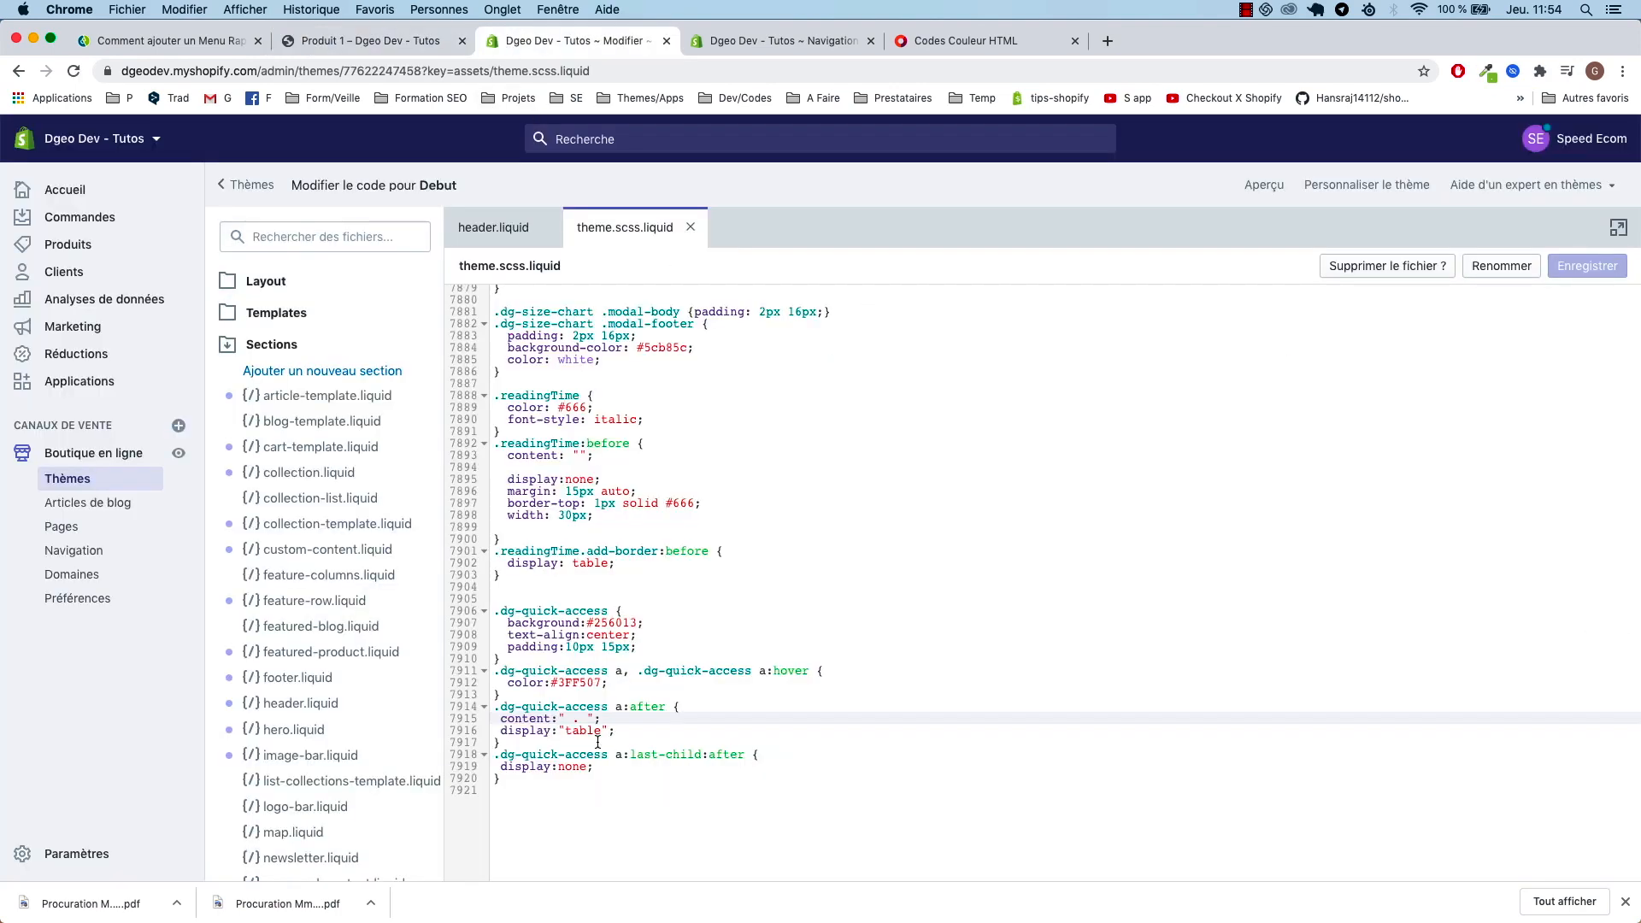
key("BackSpace")
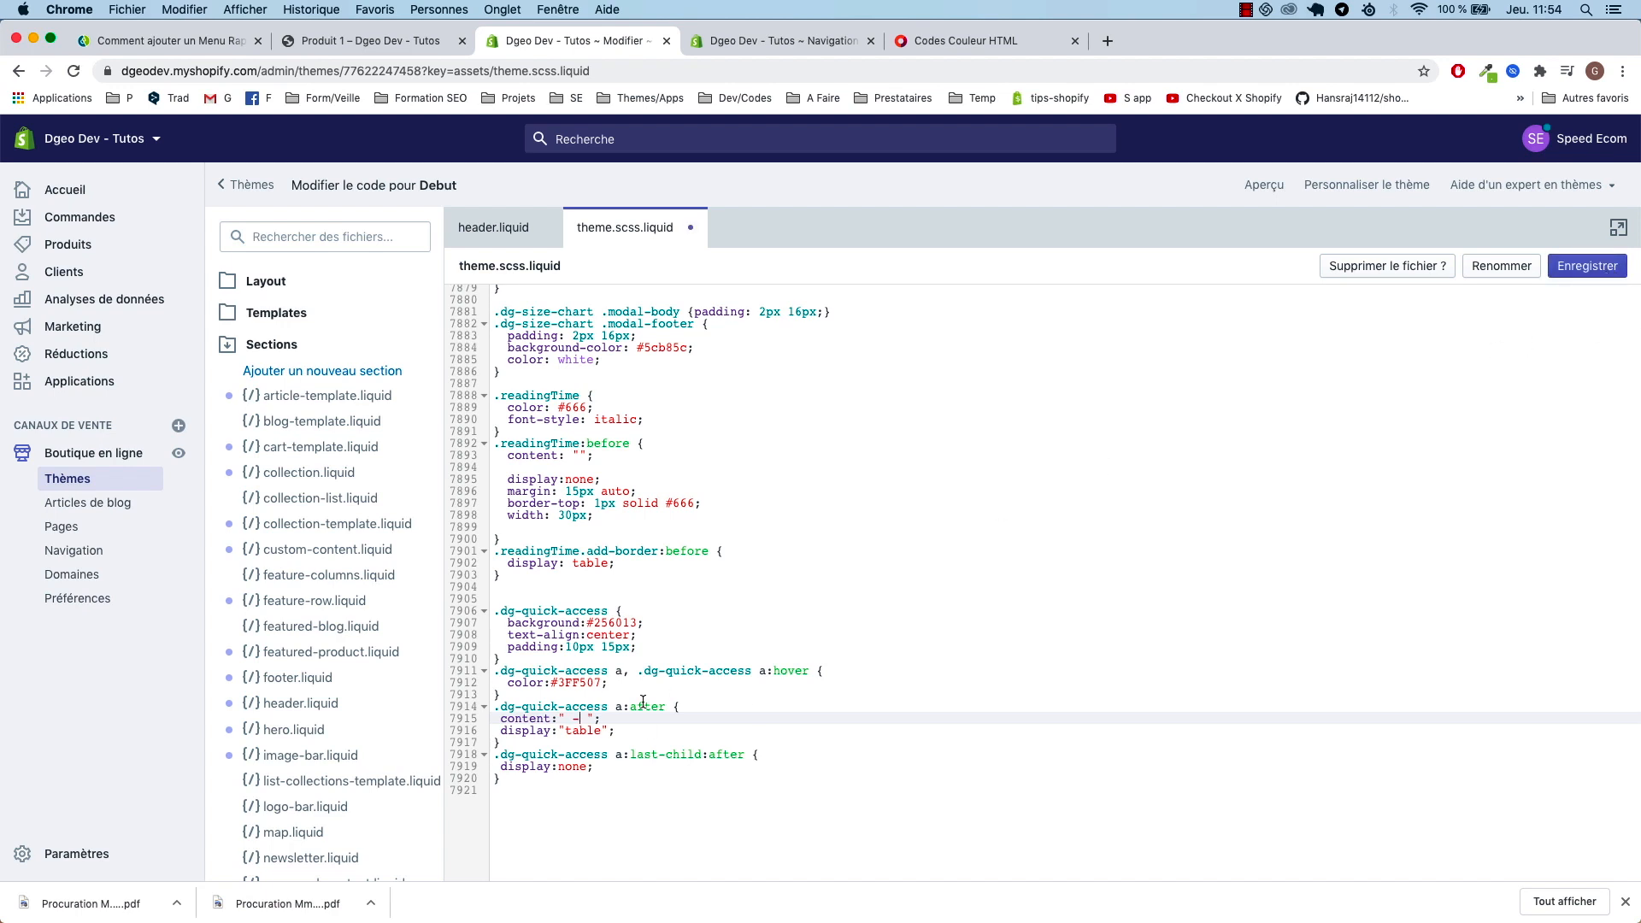
double_click(626, 623)
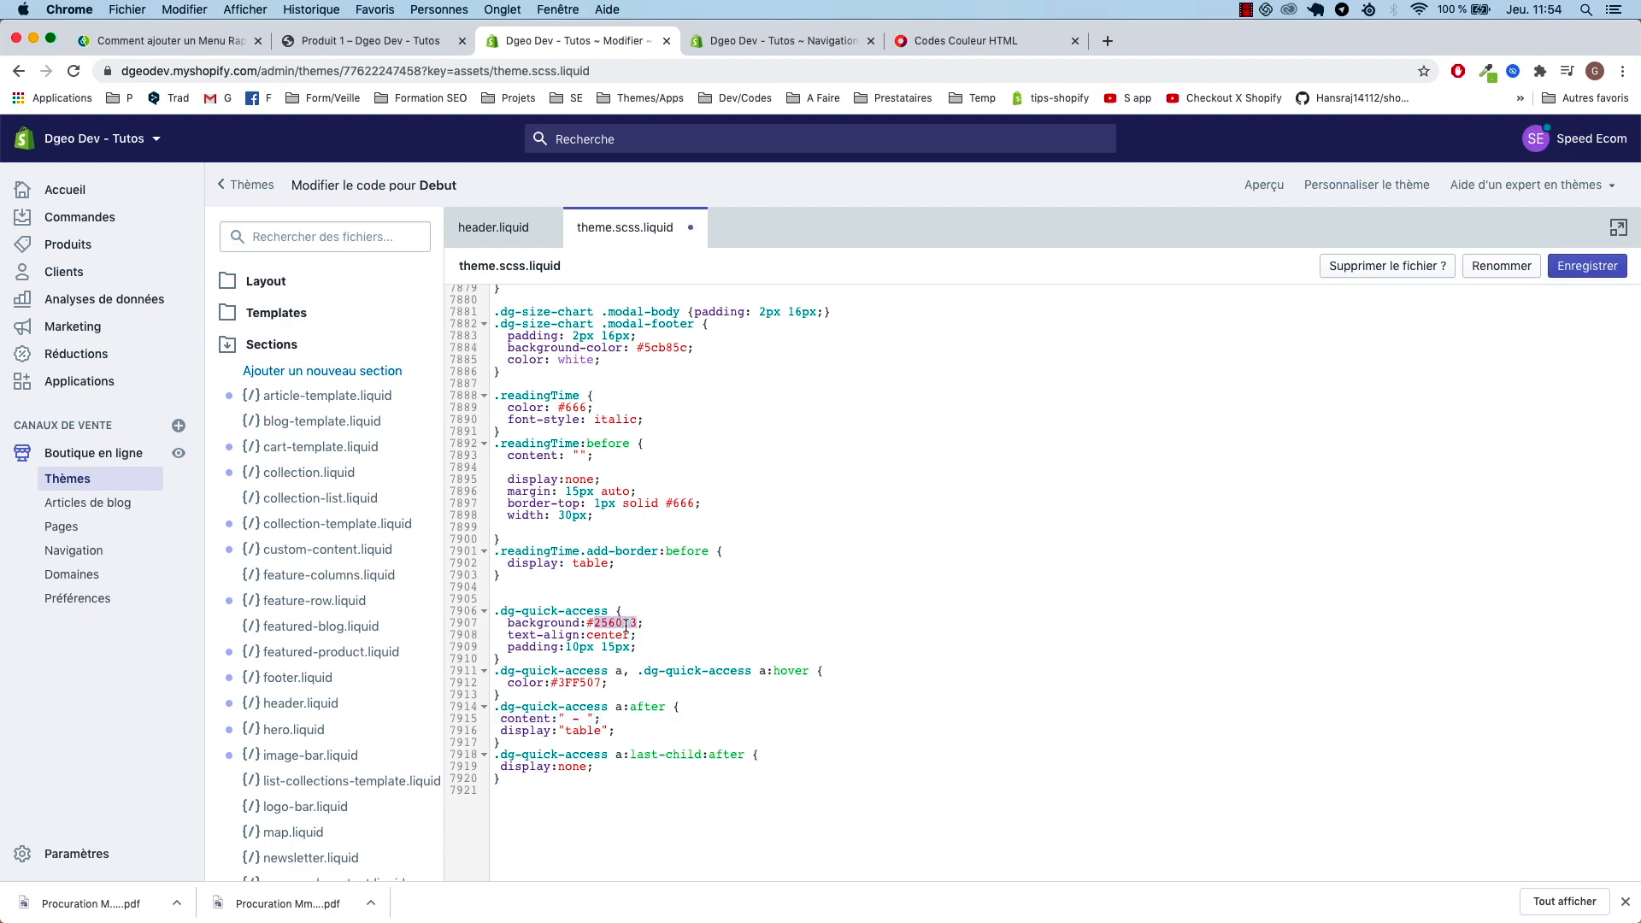
type("000")
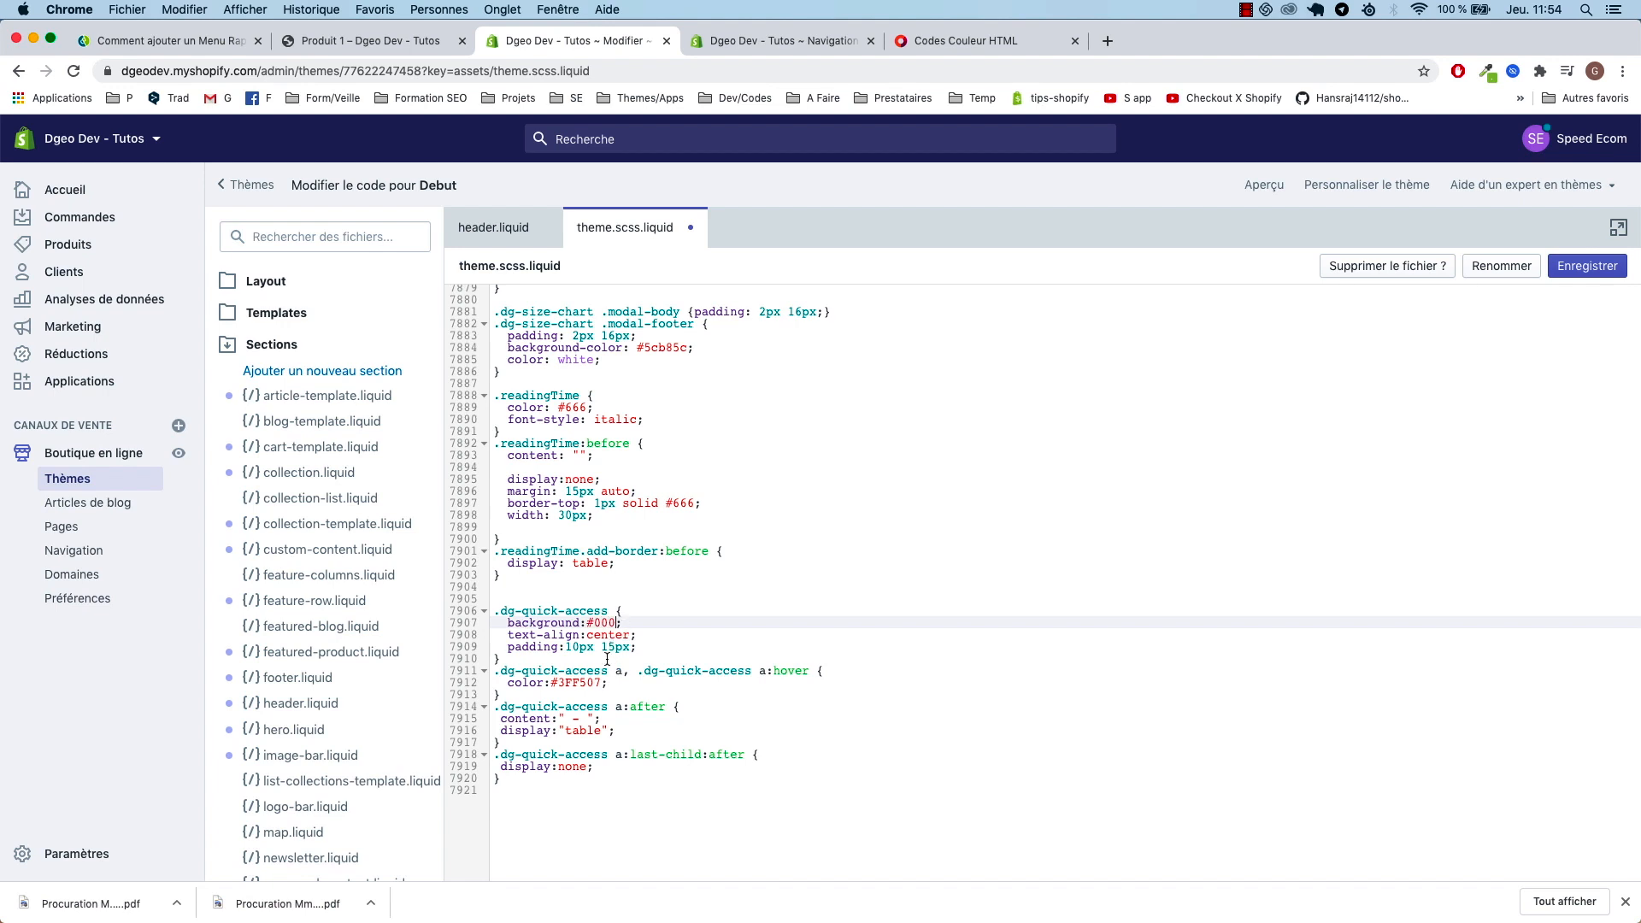
- Set the .dg-quick-access link color back to white, save theme.scss.liquid, and reload the product page
double_click(582, 683)
type("FF")
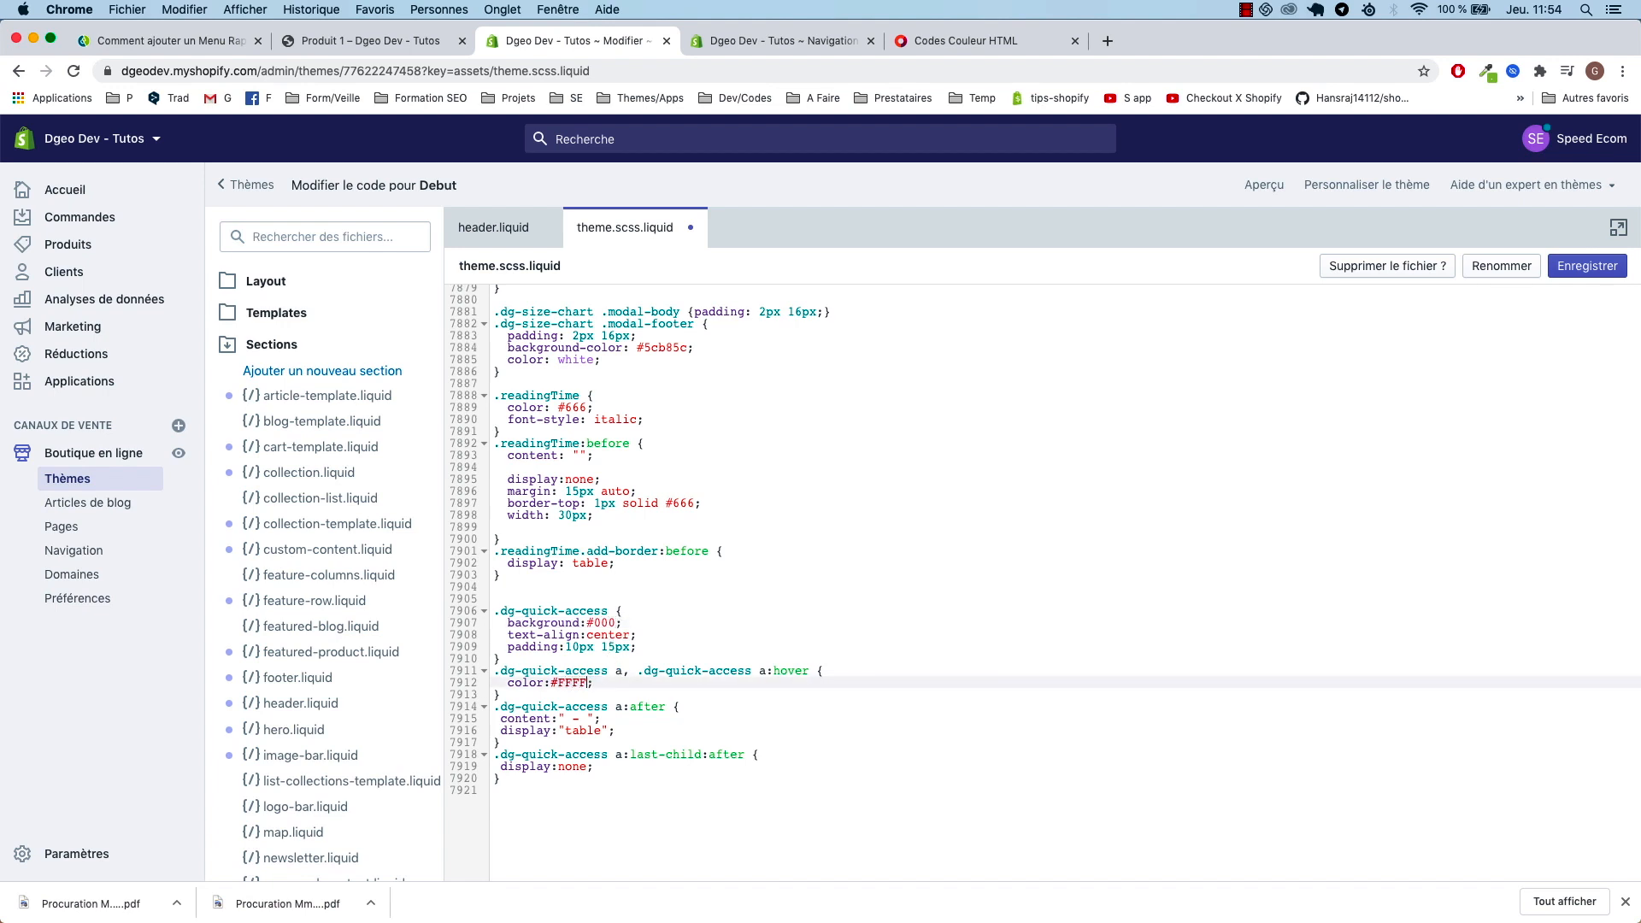
left_click(1587, 266)
left_click(369, 43)
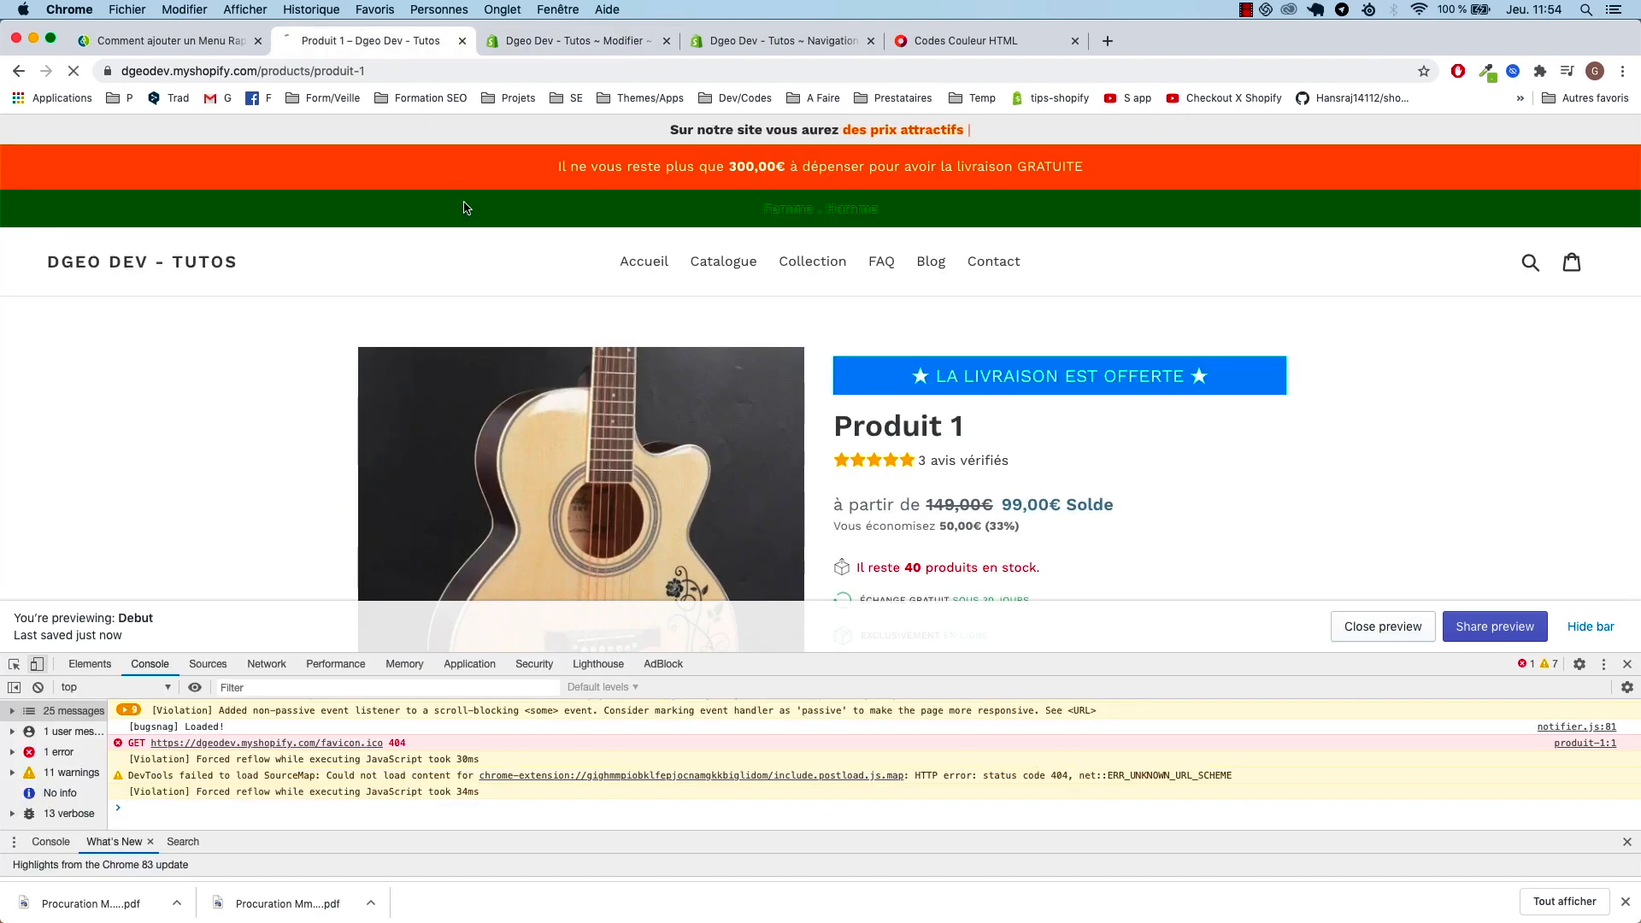
key("super+r")
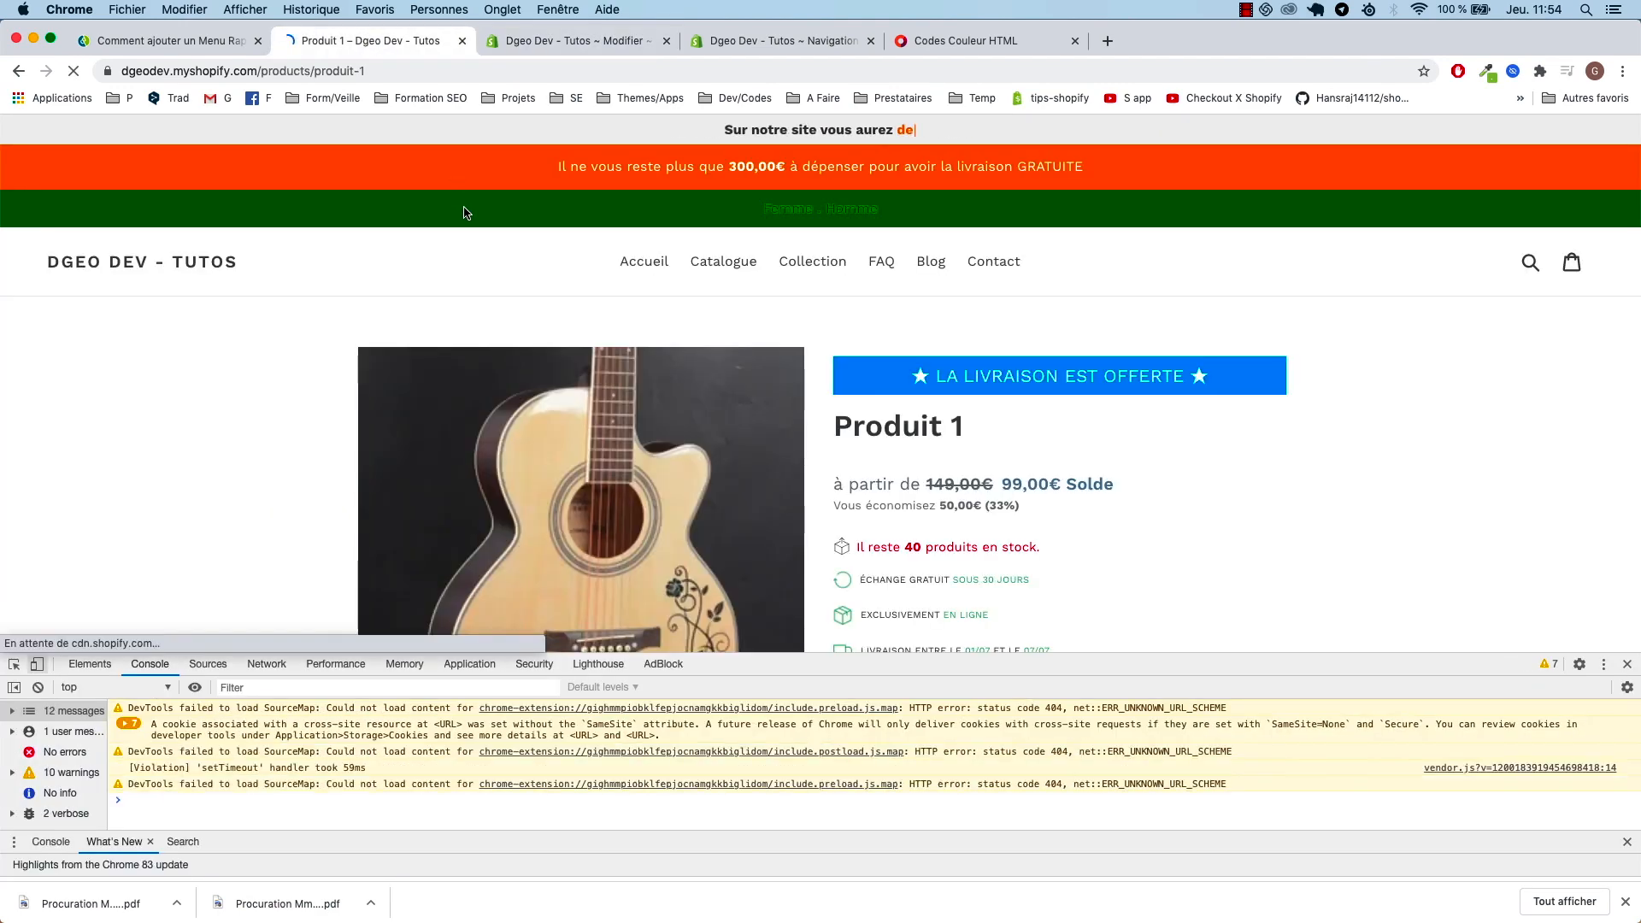